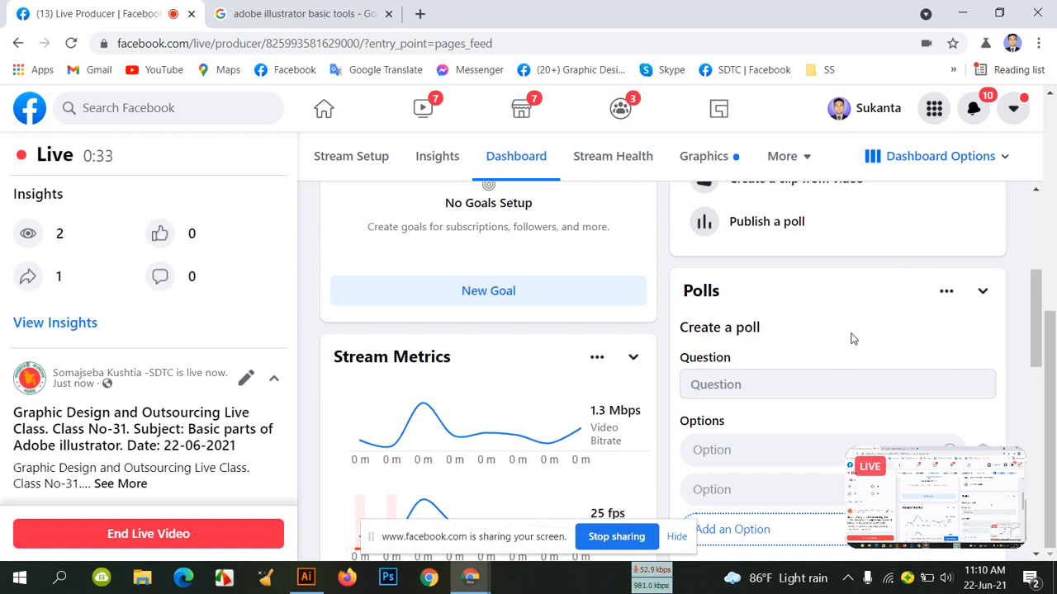
# Close the Google search tabs beside the Live Producer page and switch to Adobe Illustrator.
pyautogui.click(398, 20)
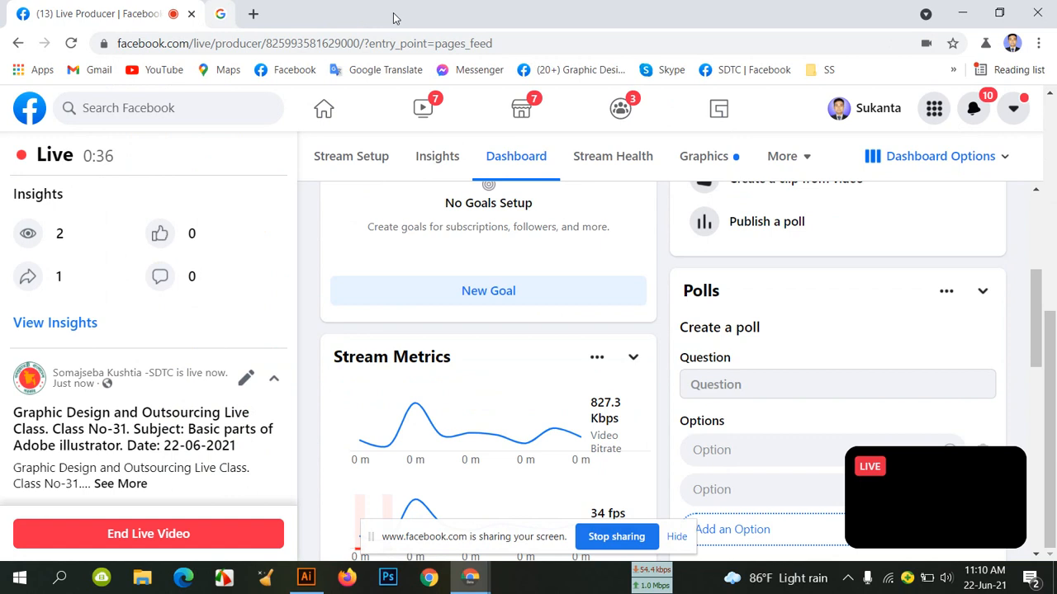
pyautogui.click(389, 14)
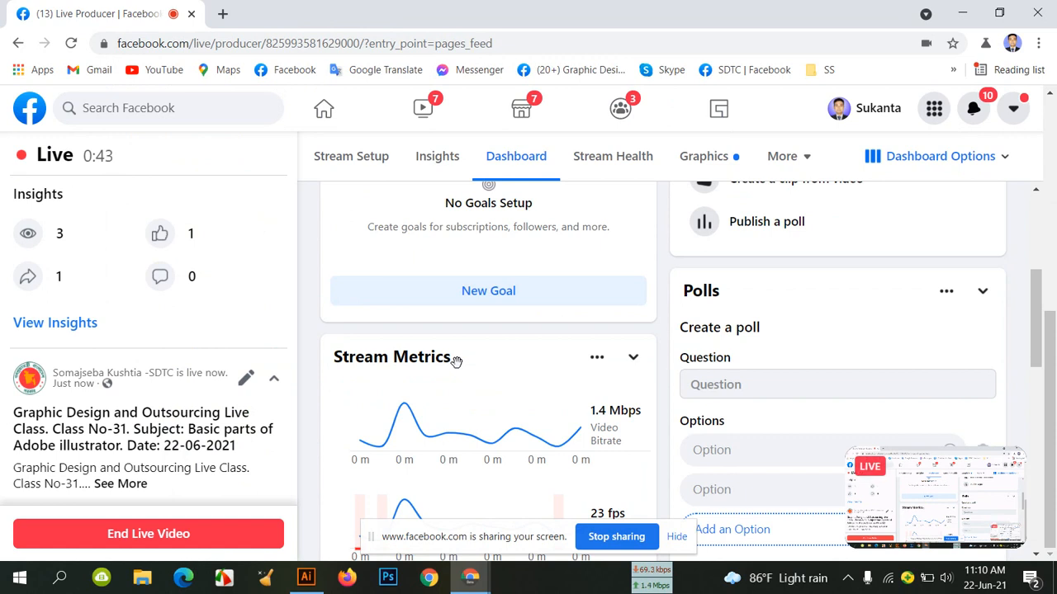
pyautogui.click(302, 577)
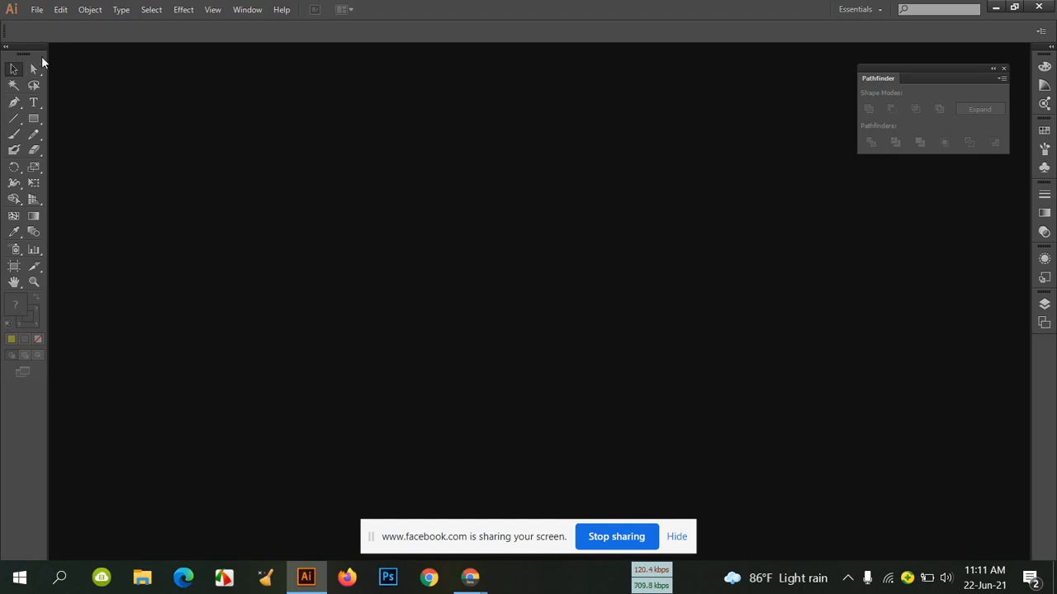
pyautogui.click(90, 10)
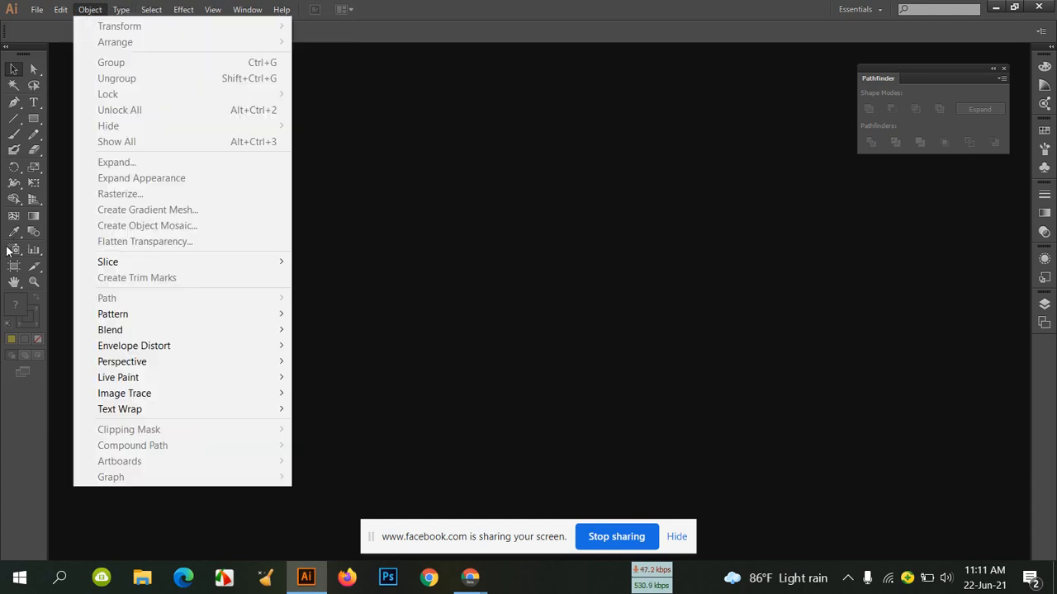
pyautogui.click(95, 9)
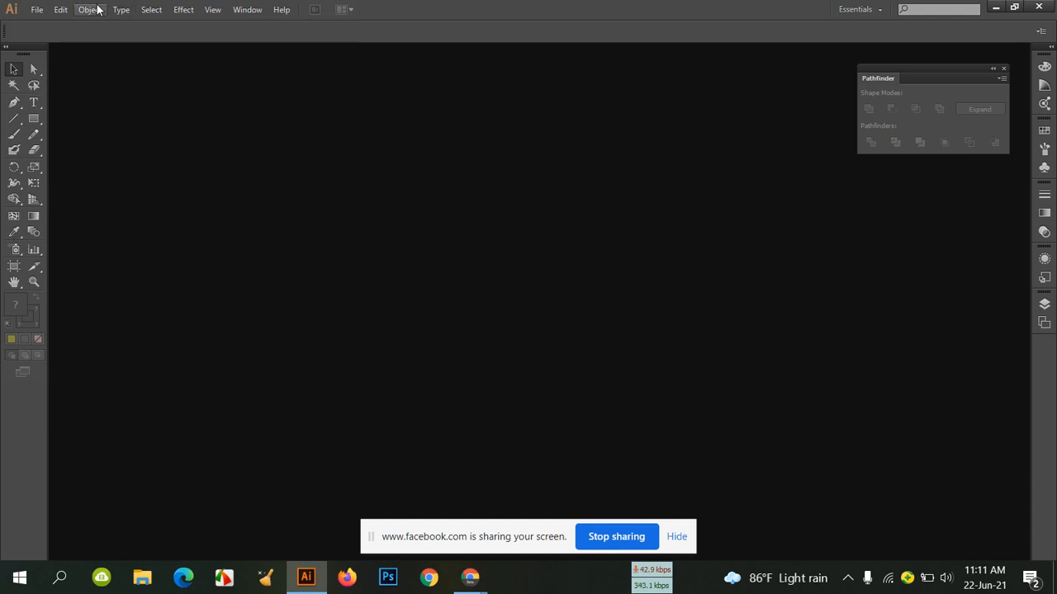
pyautogui.click(98, 10)
pyautogui.click(450, 5)
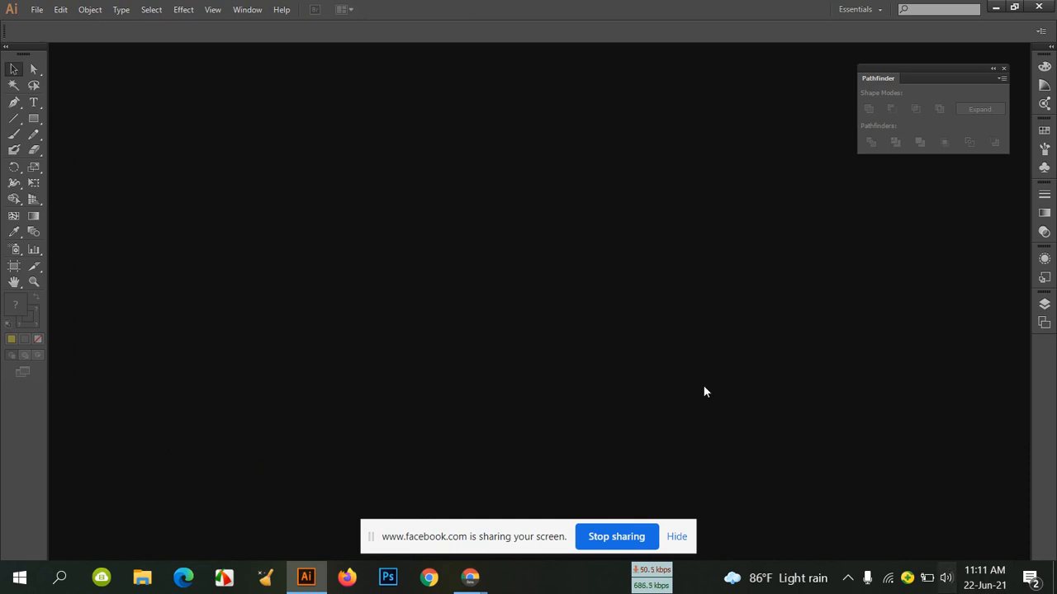
# Switch to the Facebook Live Producer page in Chrome and check the live video's comments and insights.
pyautogui.moveTo(472, 576)
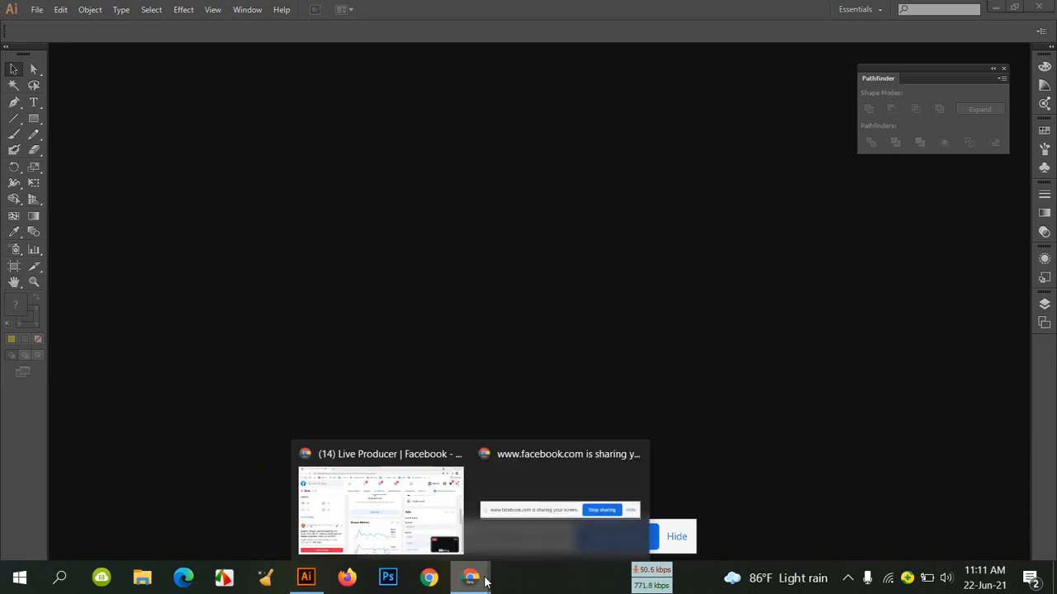
pyautogui.click(413, 518)
pyautogui.scroll(-3, 146, 290)
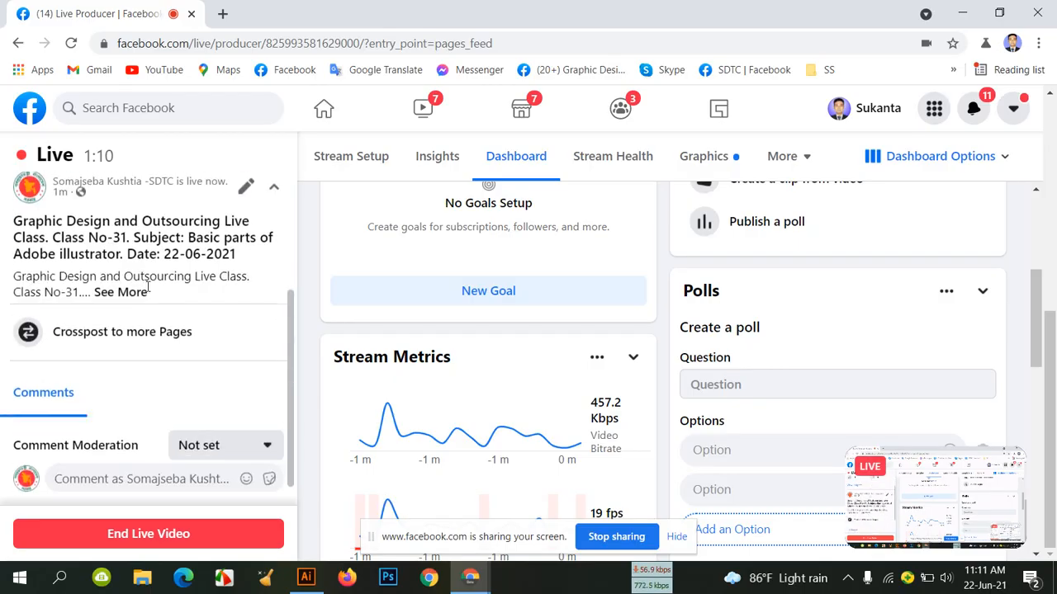
pyautogui.scroll(3, 147, 291)
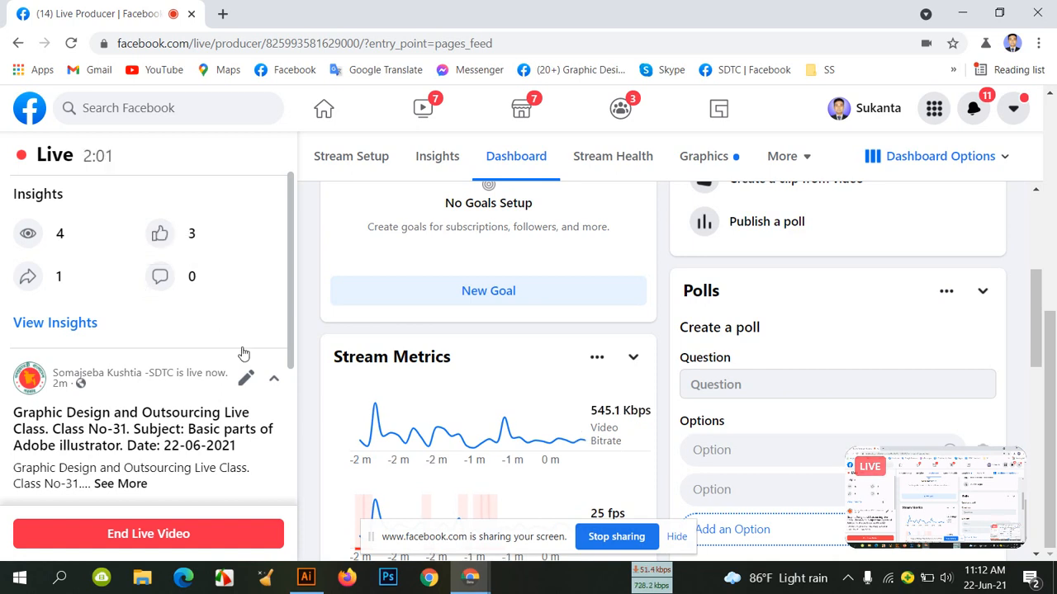
# Return to Adobe Illustrator and hide the screen-sharing notice.
pyautogui.click(306, 578)
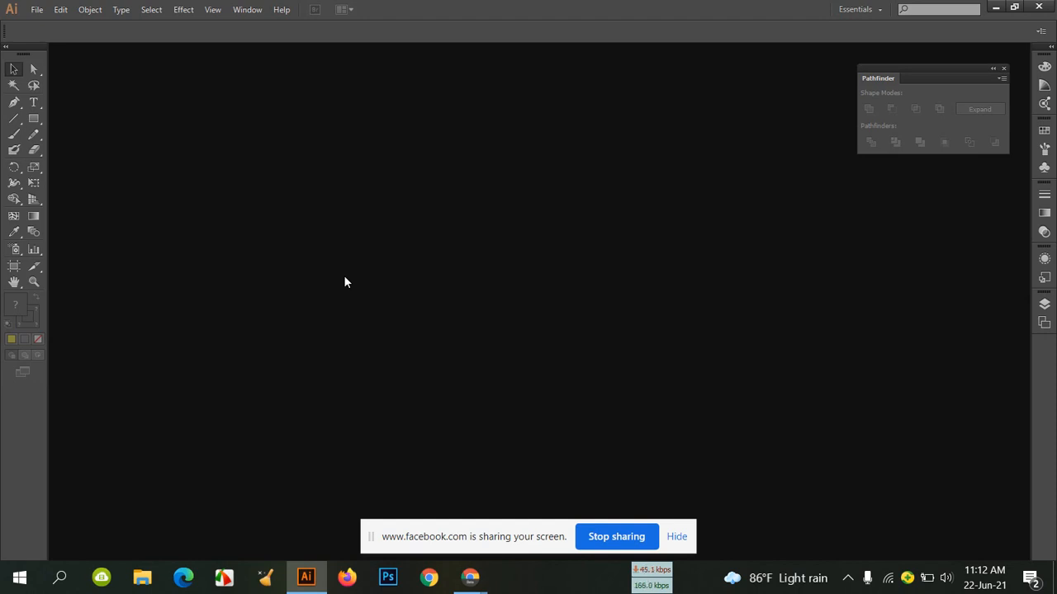
pyautogui.click(682, 540)
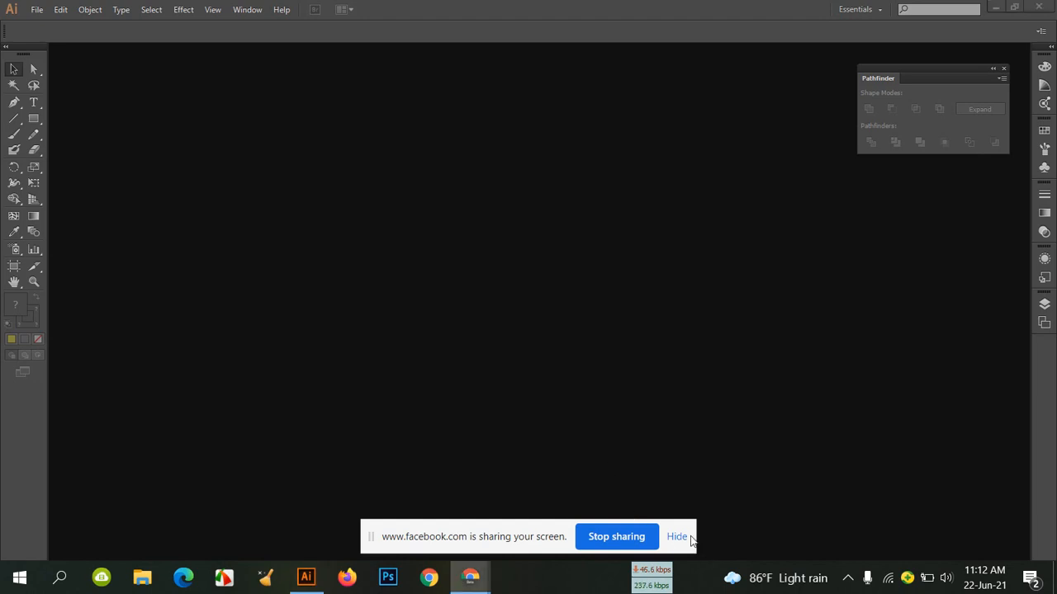
pyautogui.click(677, 537)
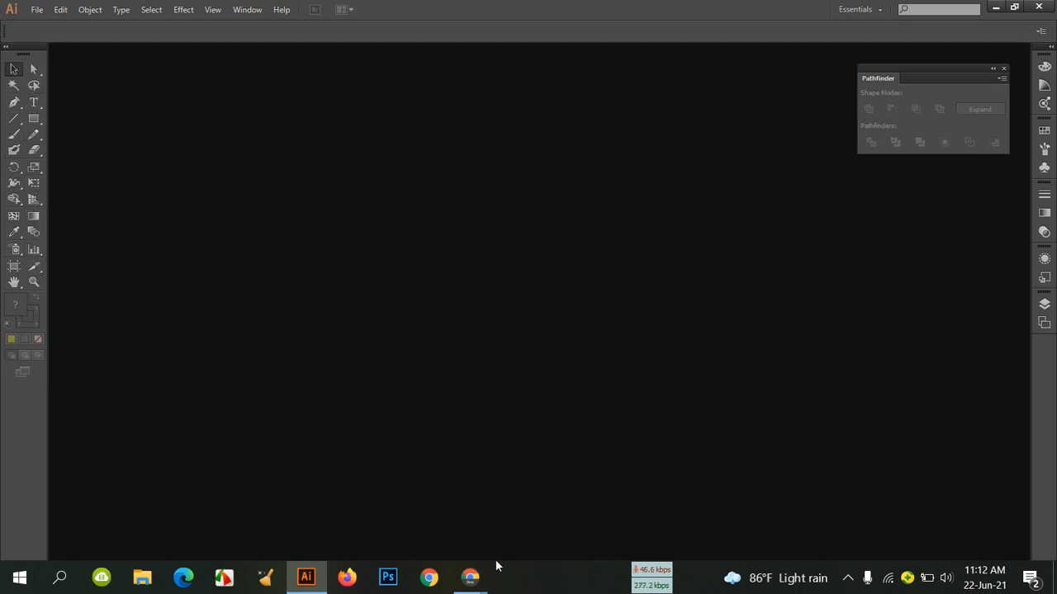
# Switch to the Live Producer page in Chrome and give the viewer comment "yes" a Love reaction.
pyautogui.moveTo(472, 576)
pyautogui.click(417, 499)
pyautogui.scroll(-2, 155, 263)
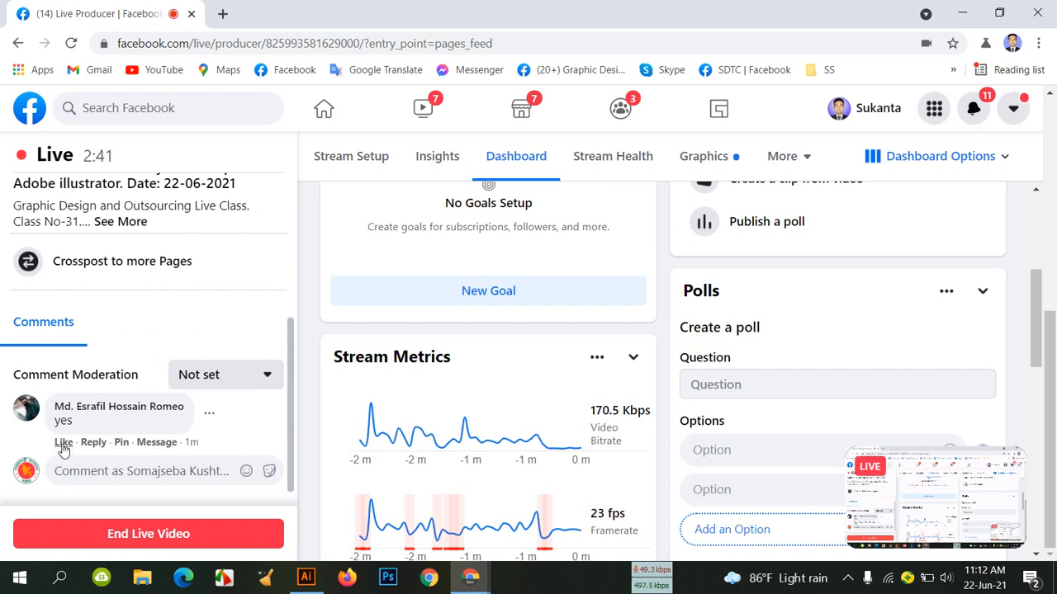
pyautogui.moveTo(64, 449)
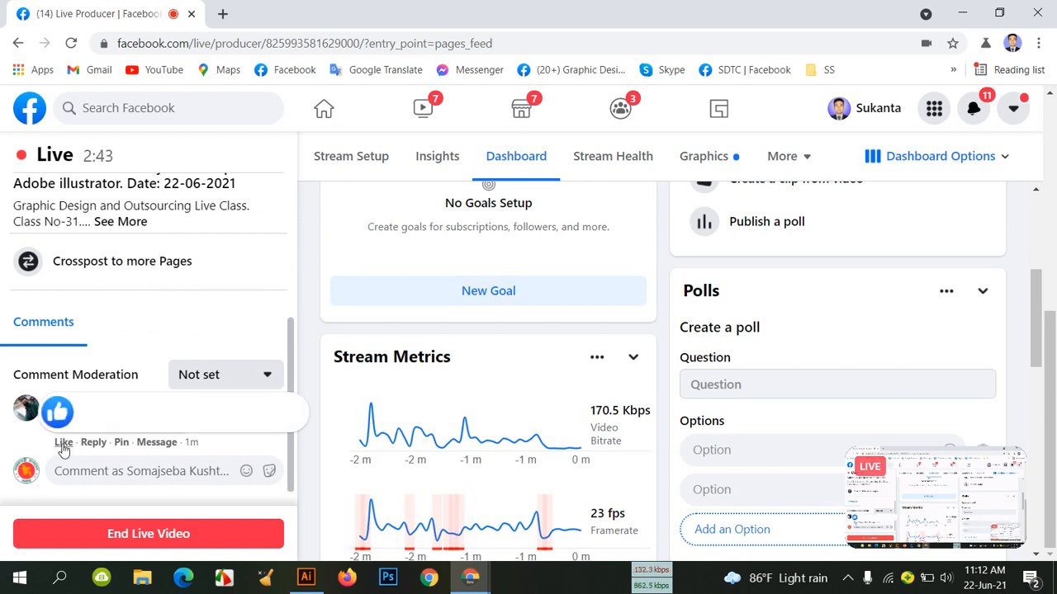
pyautogui.click(96, 411)
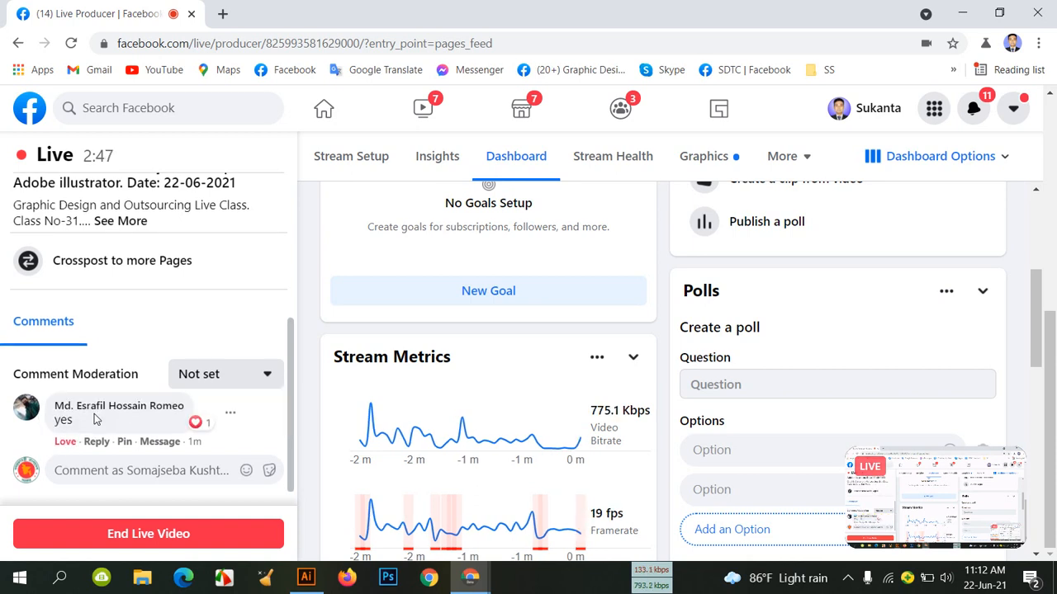
pyautogui.moveTo(92, 418)
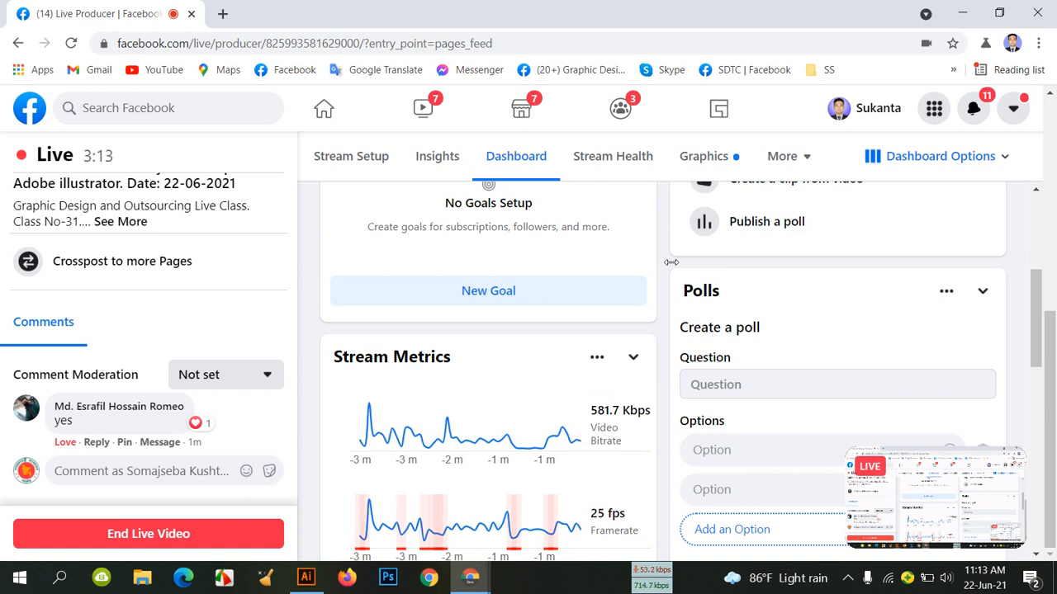
# Switch back to Adobe Illustrator and open the settings for a new document.
pyautogui.click(325, 573)
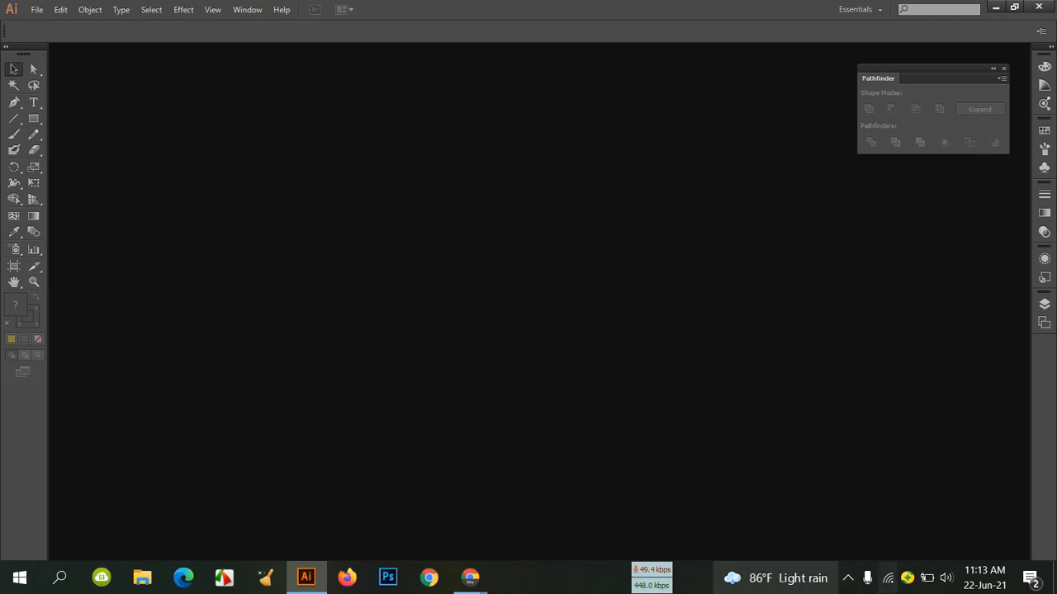
pyautogui.click(58, 10)
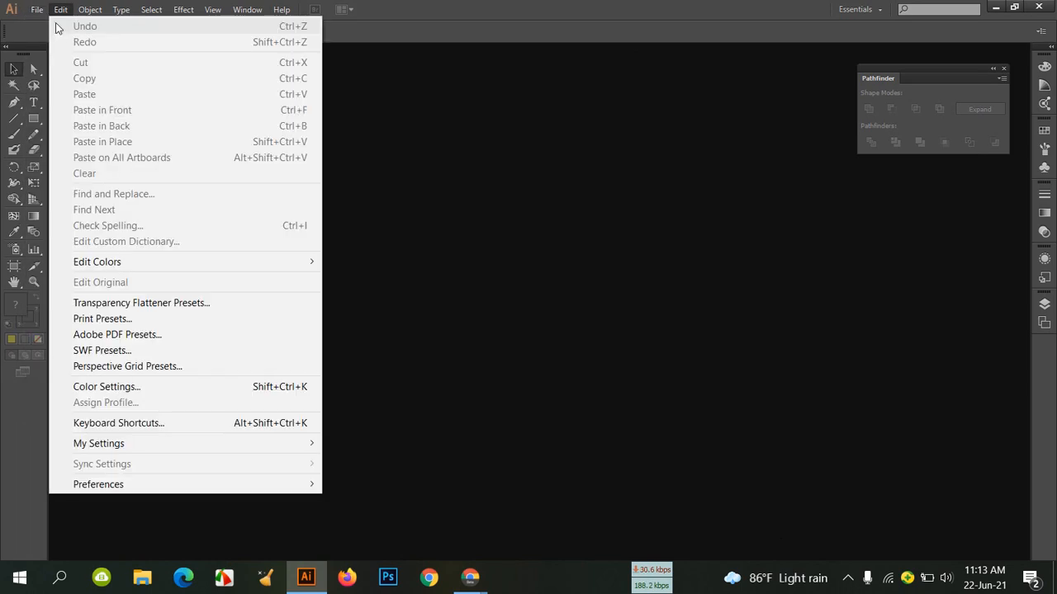
pyautogui.moveTo(44, 12)
pyautogui.click(44, 30)
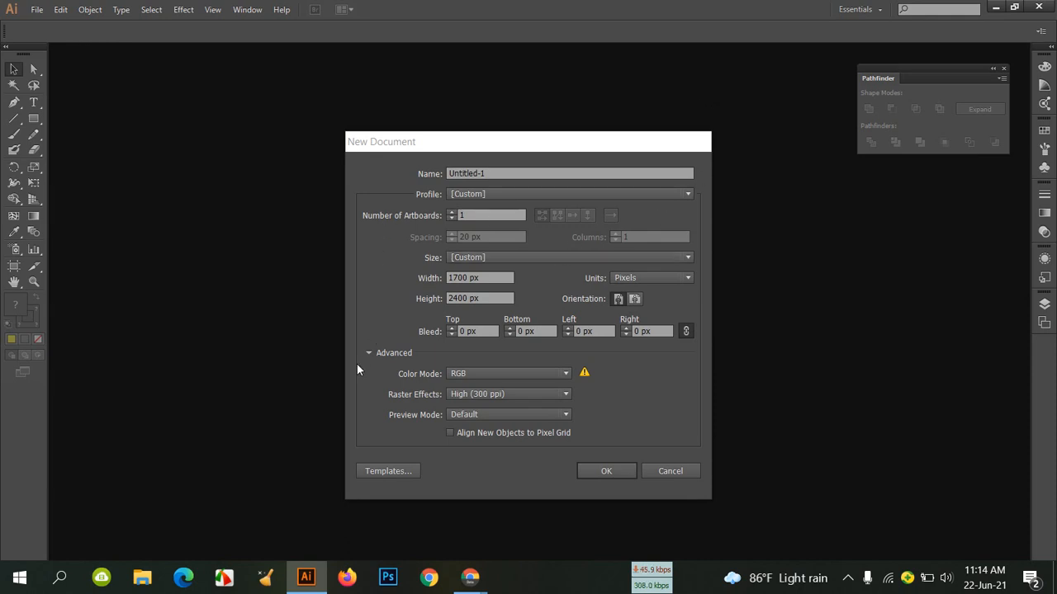
# Show the advanced settings of the new document and choose RGB as its color mode.
pyautogui.click(374, 351)
pyautogui.click(375, 351)
pyautogui.click(375, 352)
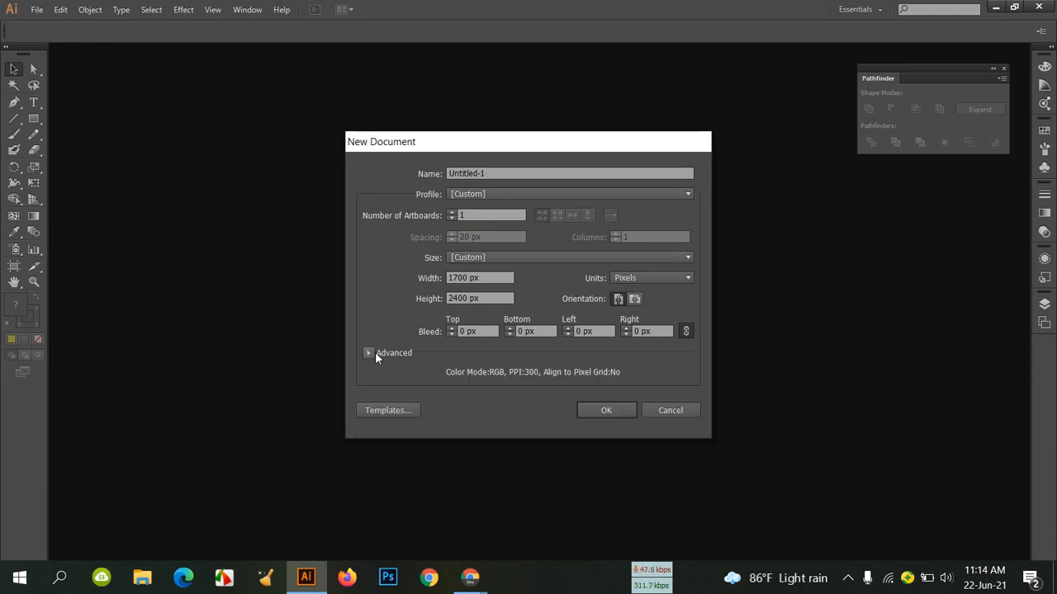
pyautogui.click(374, 351)
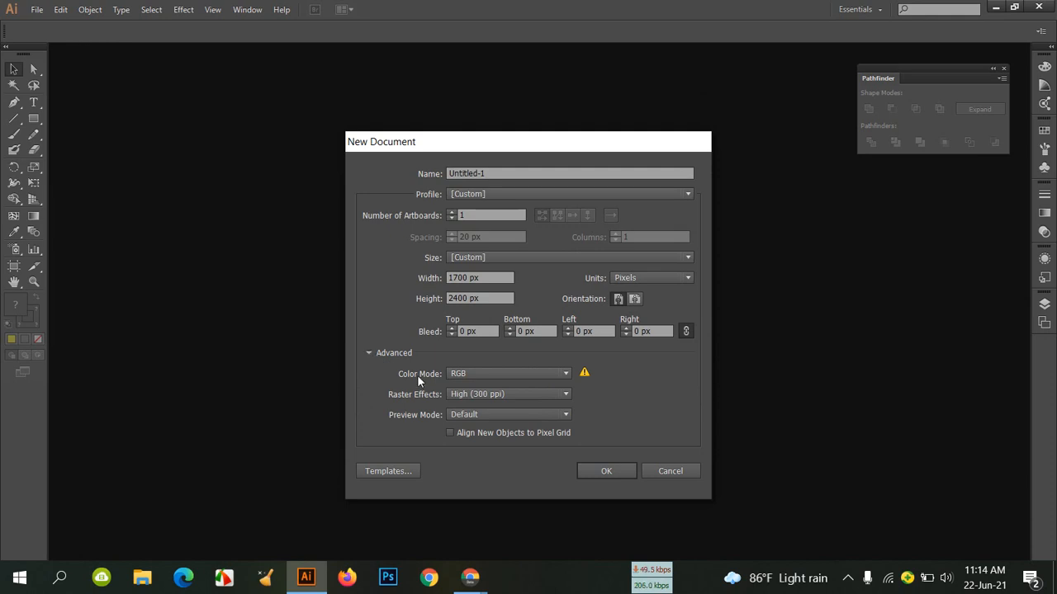
pyautogui.click(503, 375)
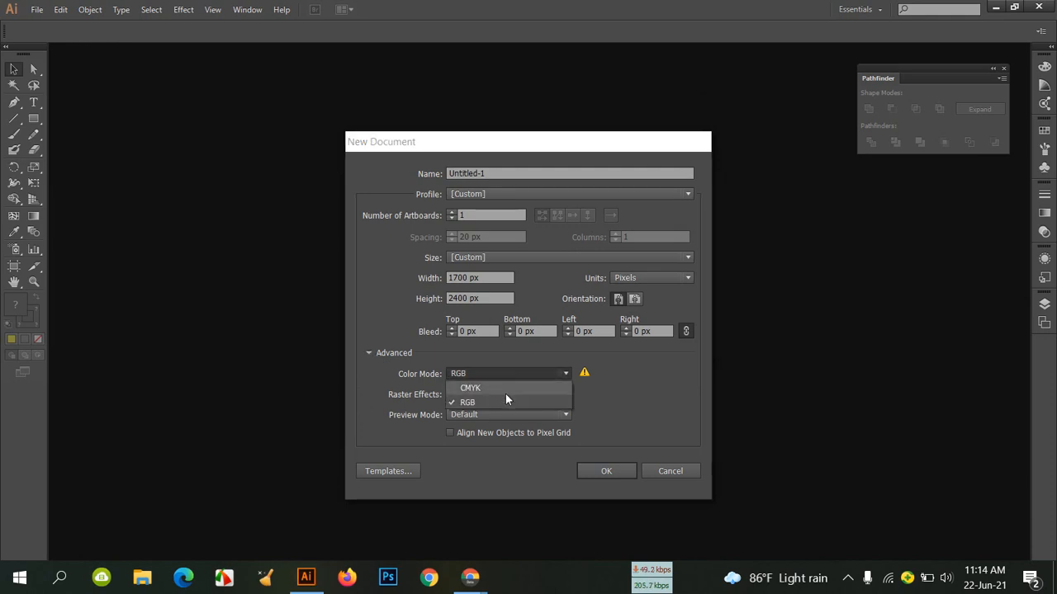
pyautogui.click(505, 399)
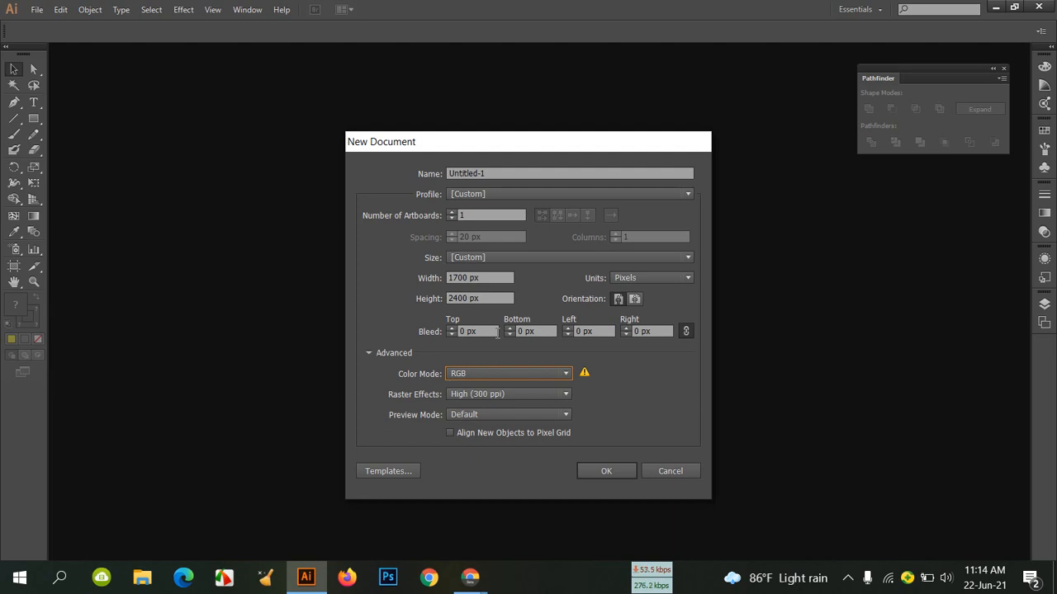
# Set the raster effects to Medium (150 ppi) and create the 1700 x 2400 px document.
pyautogui.click(527, 399)
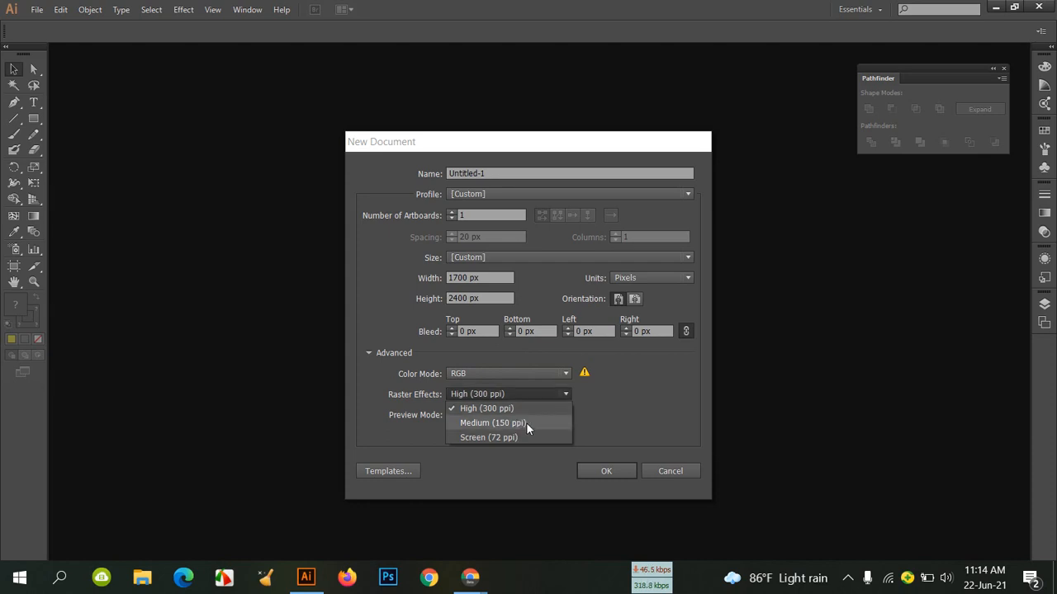
pyautogui.click(526, 422)
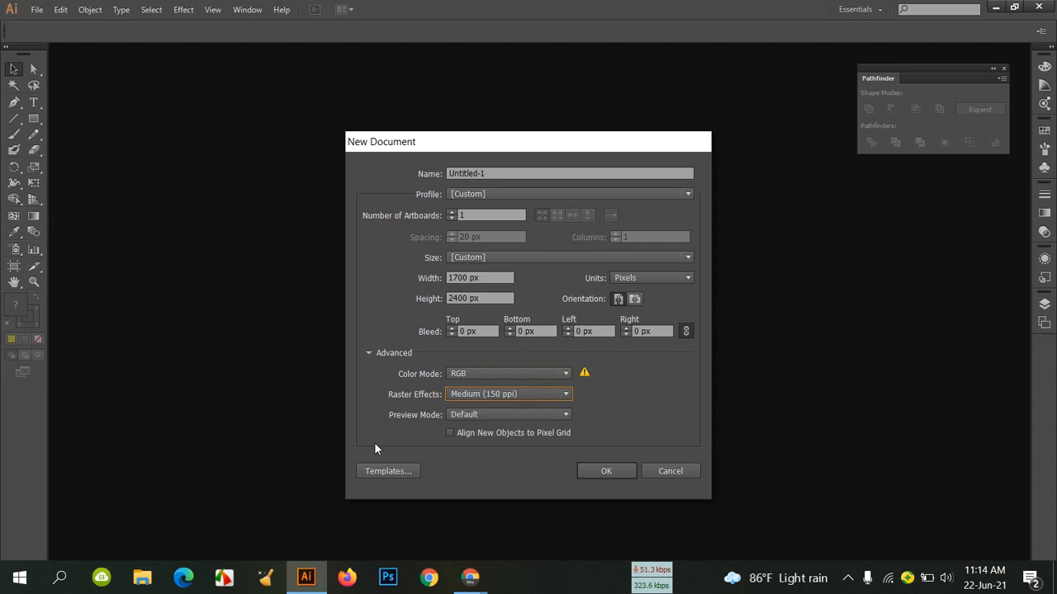
pyautogui.click(594, 467)
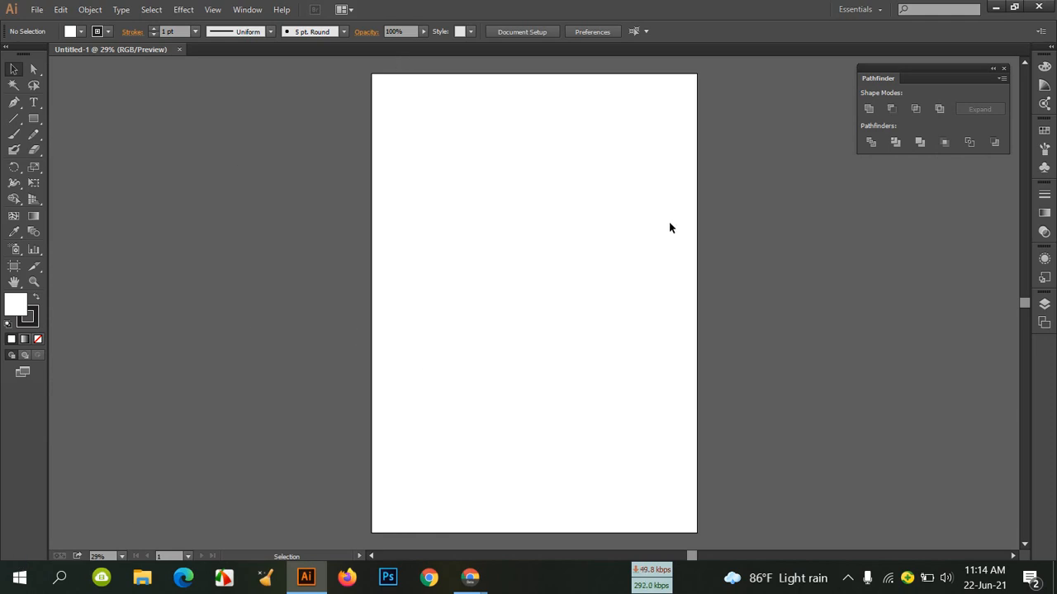
# Create a second document with 3 artboards arranged in a grid by column with 2 rows, and close that document again.
pyautogui.click(37, 9)
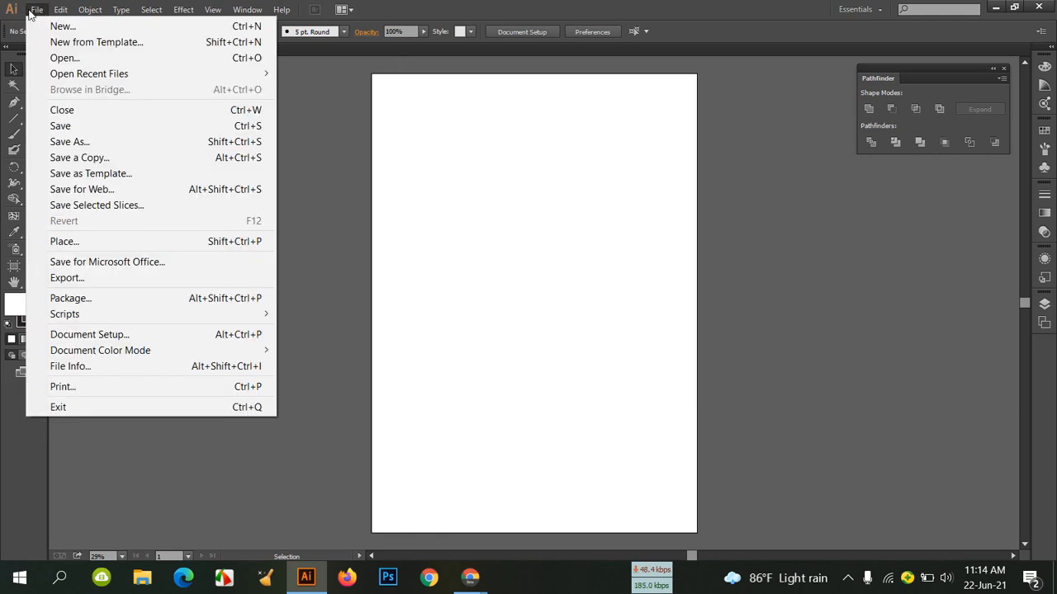
pyautogui.click(53, 27)
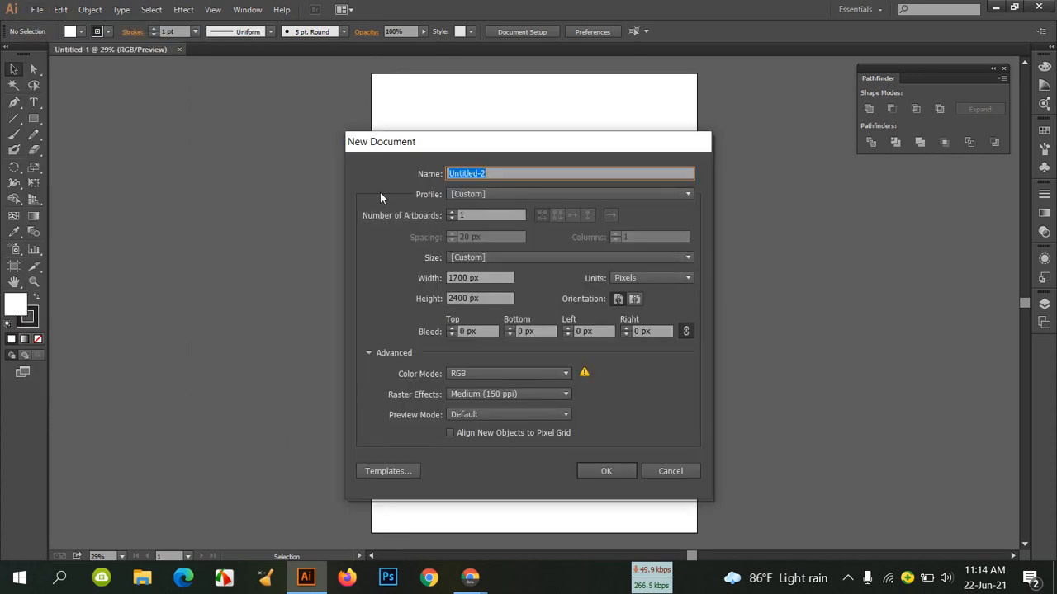
pyautogui.click(452, 211)
pyautogui.write('3')
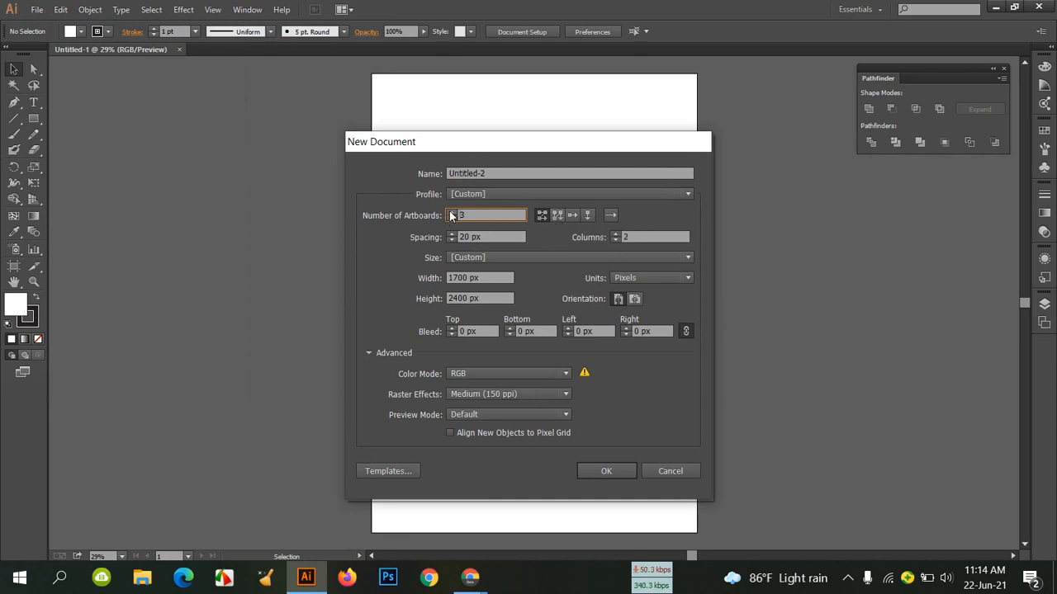
pyautogui.click(558, 216)
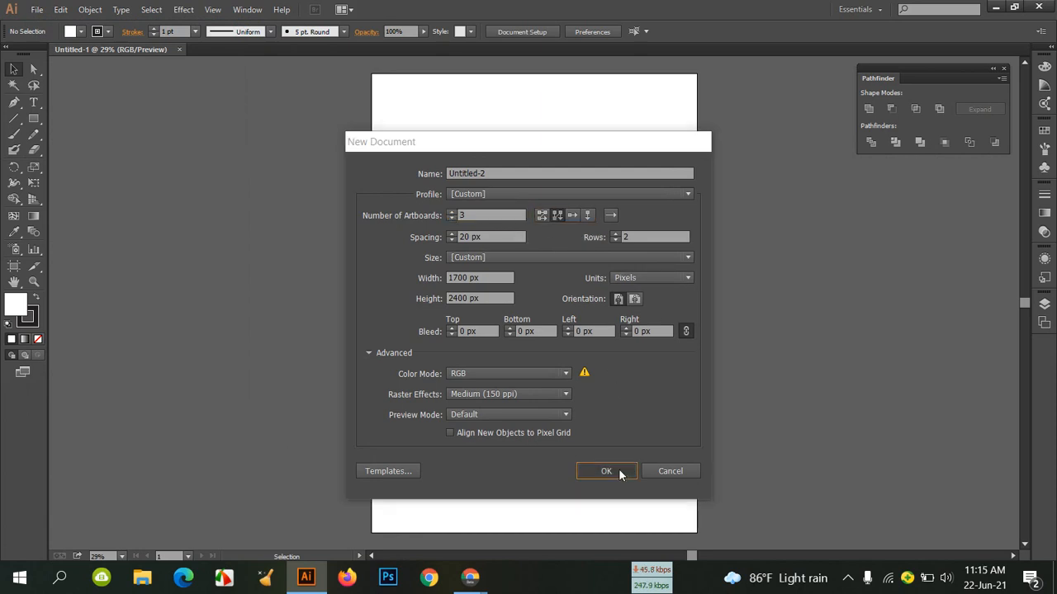
pyautogui.click(618, 470)
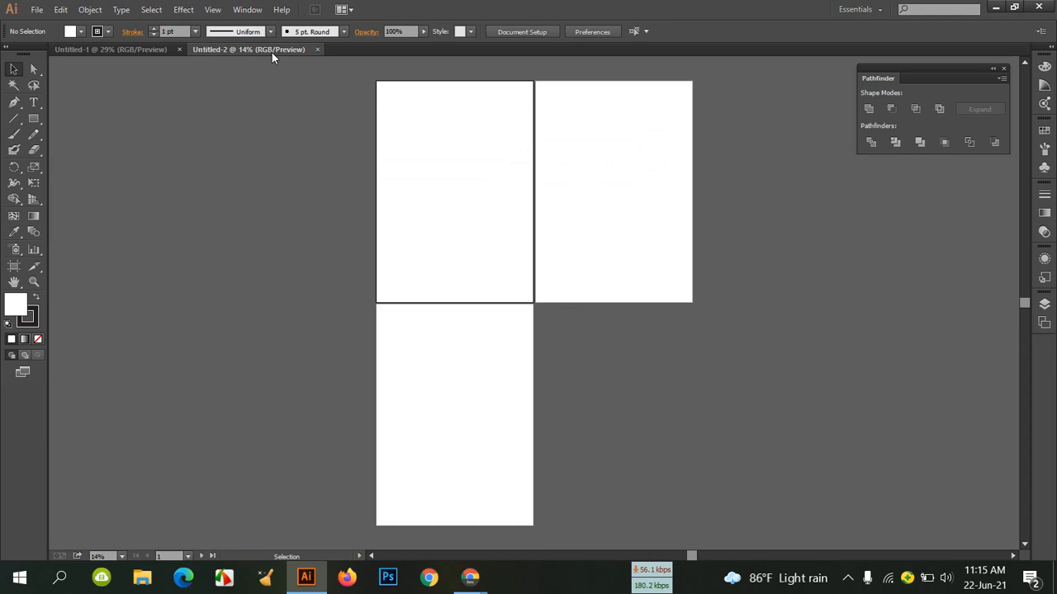
pyautogui.click(318, 50)
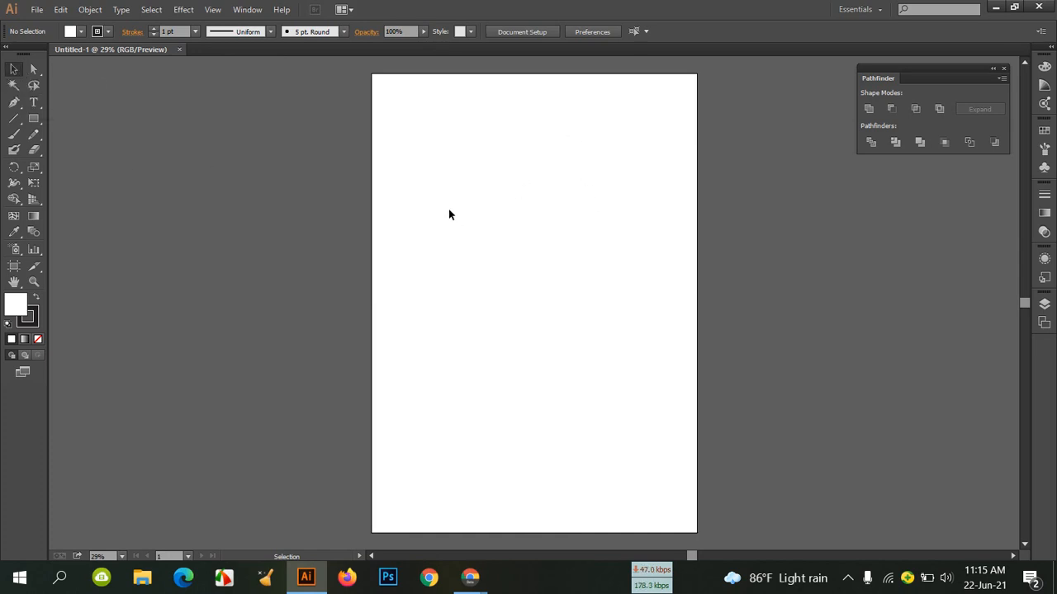
# Choose the Rectangle tool with a CMYK Cyan fill and a red stroke of 5 pt.
pyautogui.click(35, 69)
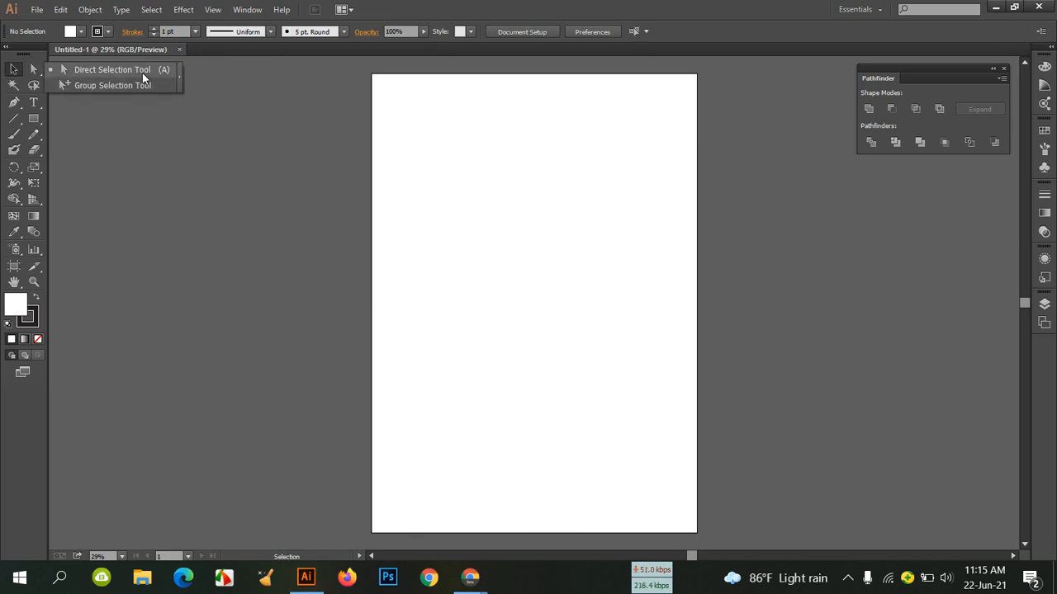
pyautogui.click(34, 119)
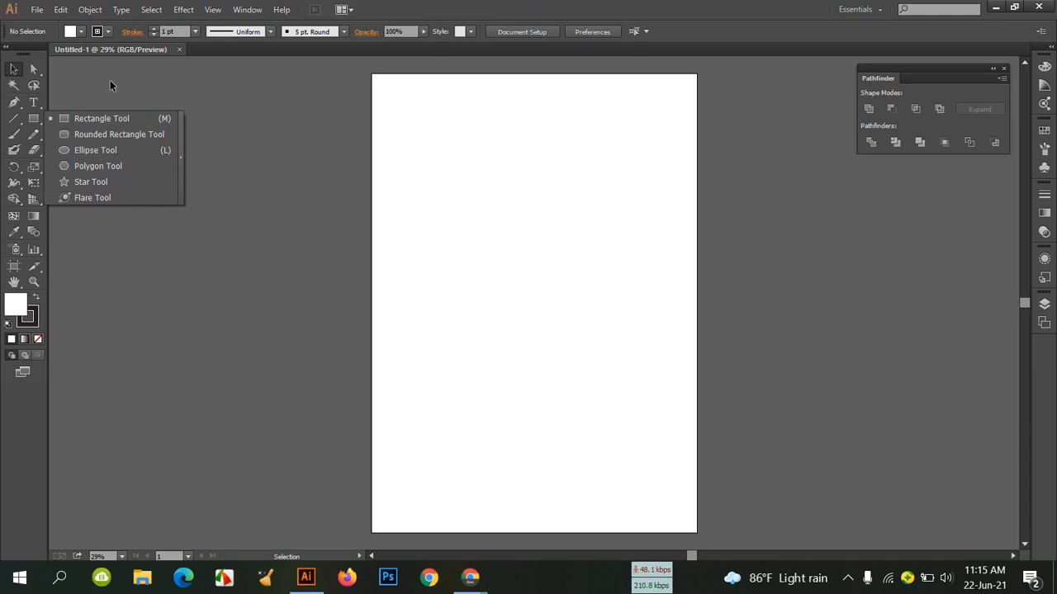
pyautogui.click(117, 122)
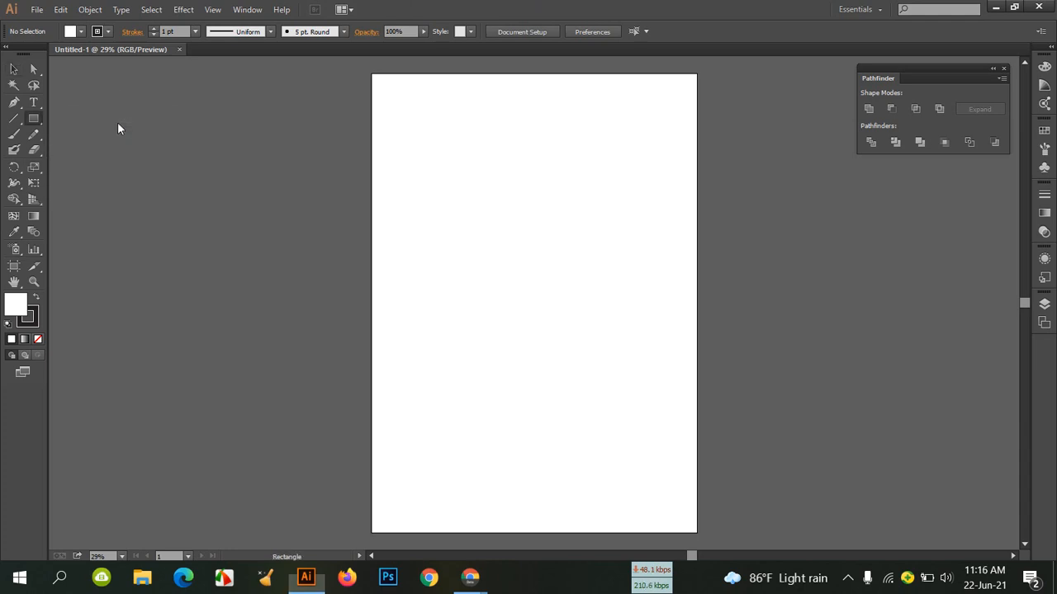
pyautogui.click(82, 31)
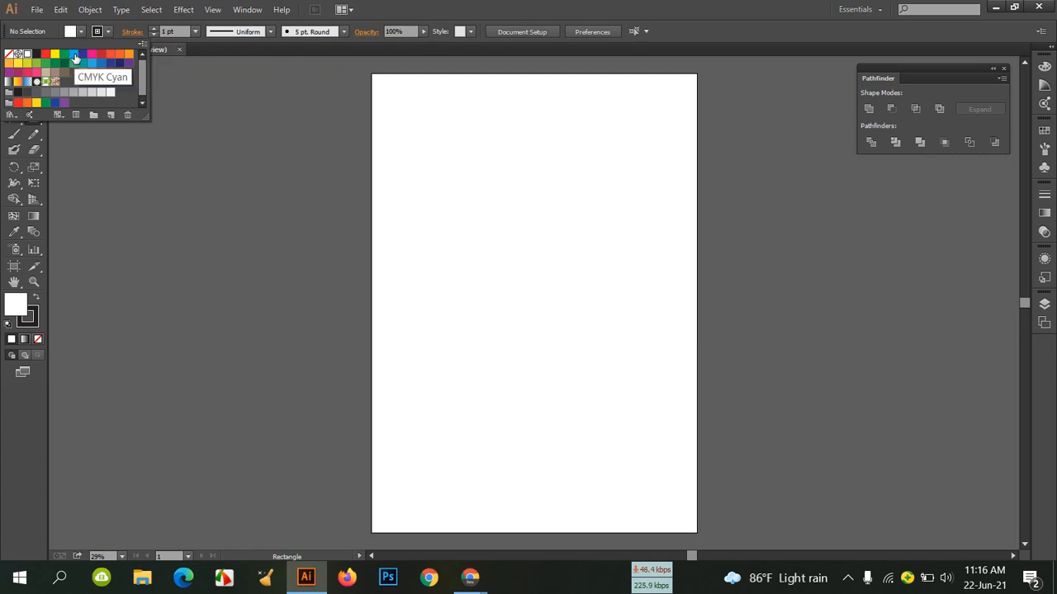
pyautogui.click(75, 55)
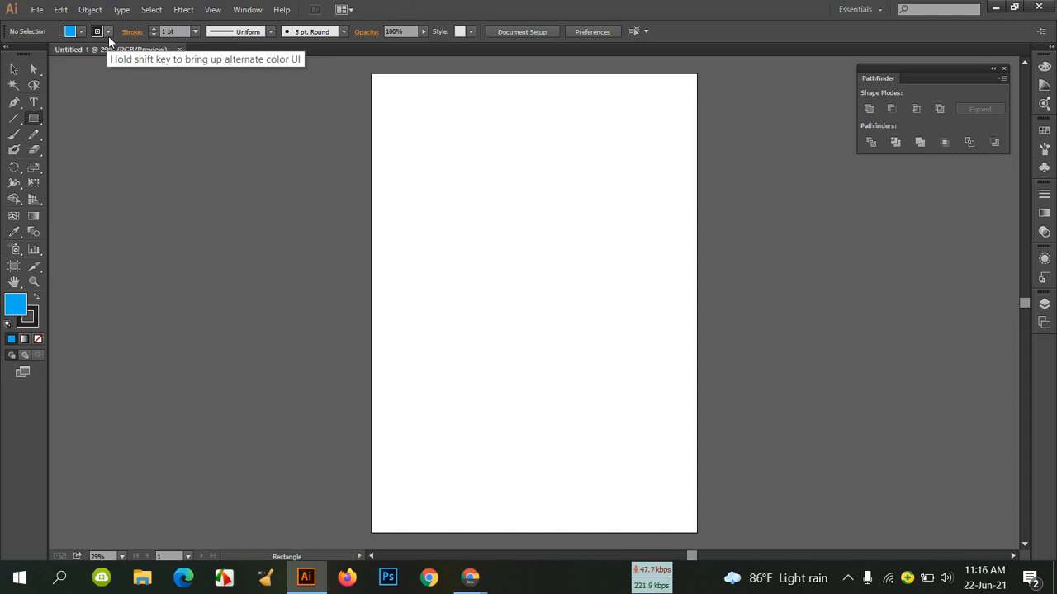
pyautogui.click(109, 34)
pyautogui.click(46, 55)
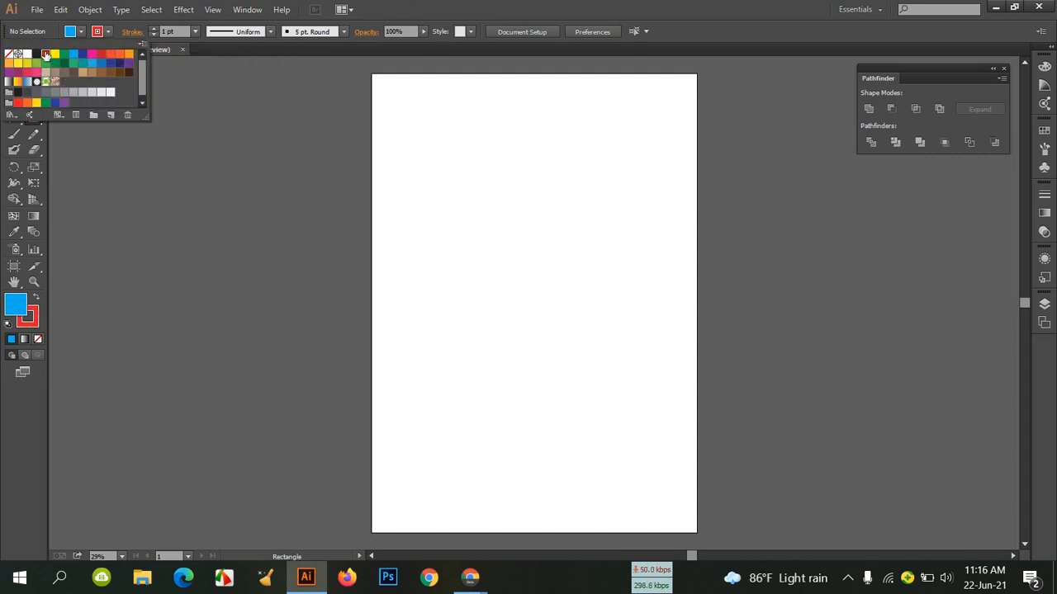
pyautogui.click(154, 29)
pyautogui.click(154, 29)
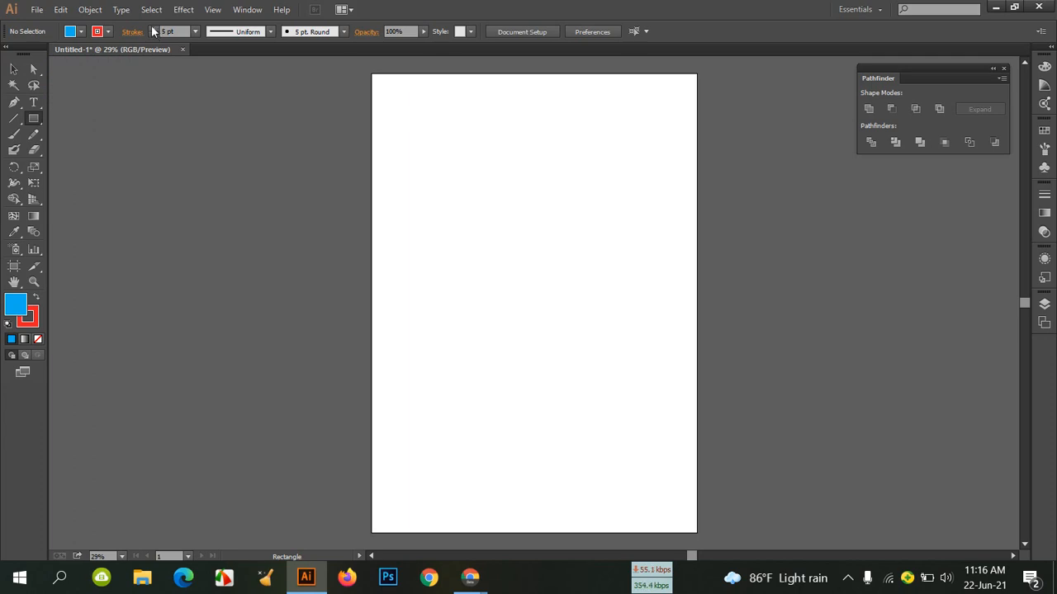
# Draw a rectangle about 497 x 614 px in the artboard's upper-left area and set its stroke to 20 pt.
pyautogui.moveTo(413, 132); pyautogui.dragTo(506, 252)
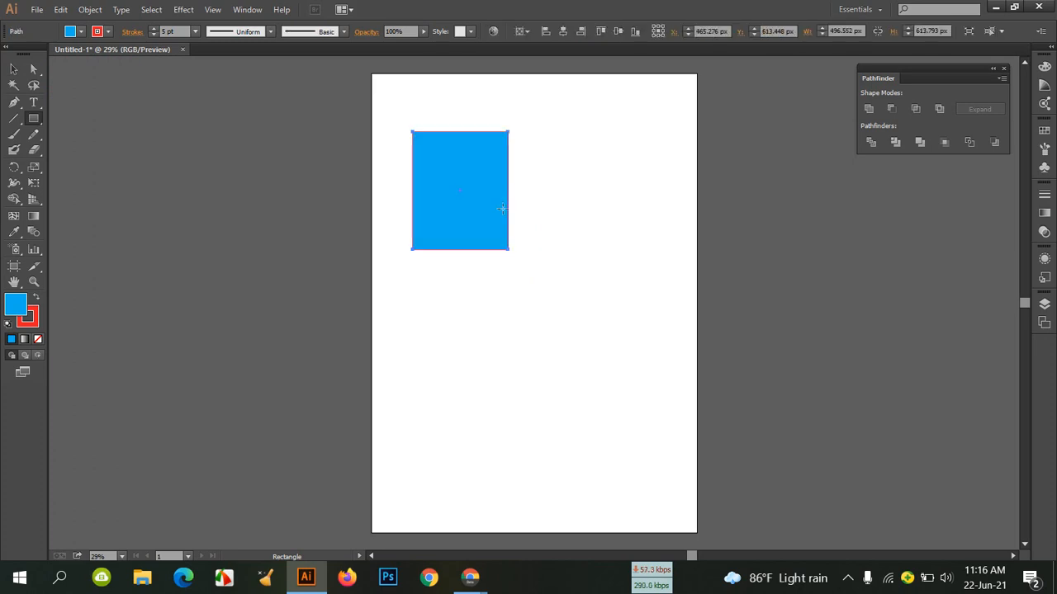
pyautogui.click(155, 29)
pyautogui.click(156, 29)
pyautogui.click(155, 29)
pyautogui.click(155, 28)
pyautogui.click(155, 29)
pyautogui.click(155, 29)
pyautogui.click(155, 29)
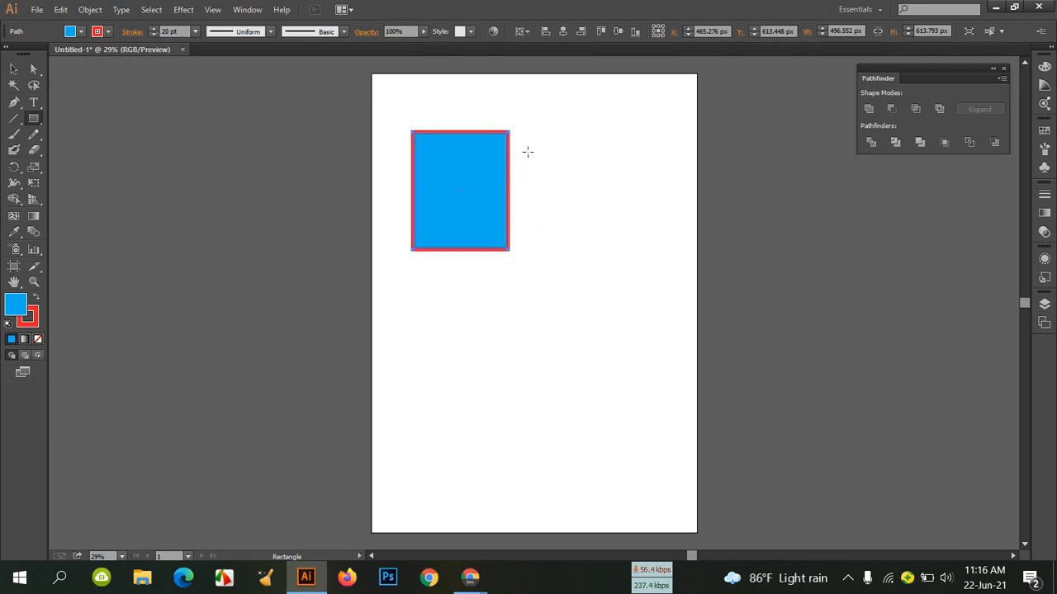
# Draw a second rectangle about 472 x 614 px to the right of the blue one and fill it with yellow.
pyautogui.moveTo(543, 132)
pyautogui.mouseDown()
pyautogui.moveTo(592, 241)
pyautogui.moveTo(635, 250)
pyautogui.mouseUp()
pyautogui.click(80, 31)
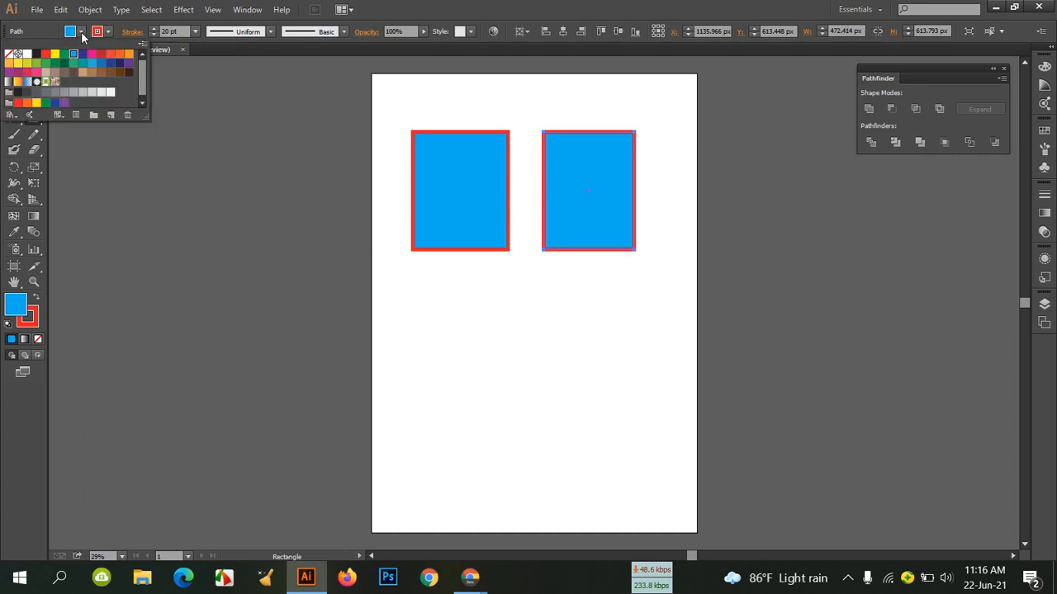
pyautogui.click(54, 55)
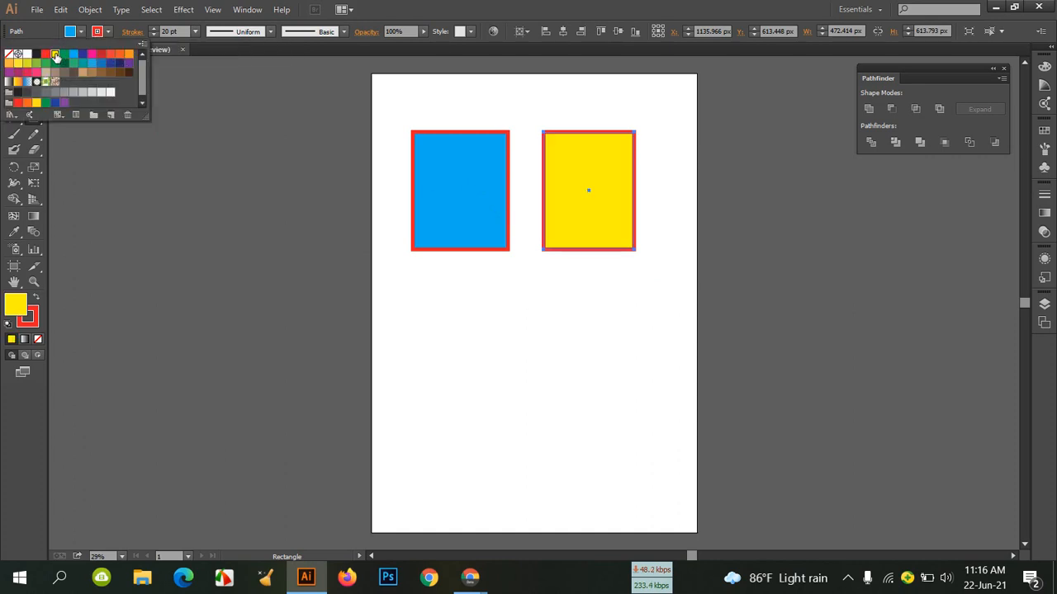
# Draw a third rectangle about 500 x 638 px below the blue one and fill it with dark green.
pyautogui.click(428, 287)
pyautogui.moveTo(418, 276)
pyautogui.mouseDown()
pyautogui.moveTo(473, 340)
pyautogui.moveTo(510, 355)
pyautogui.moveTo(514, 399)
pyautogui.mouseUp()
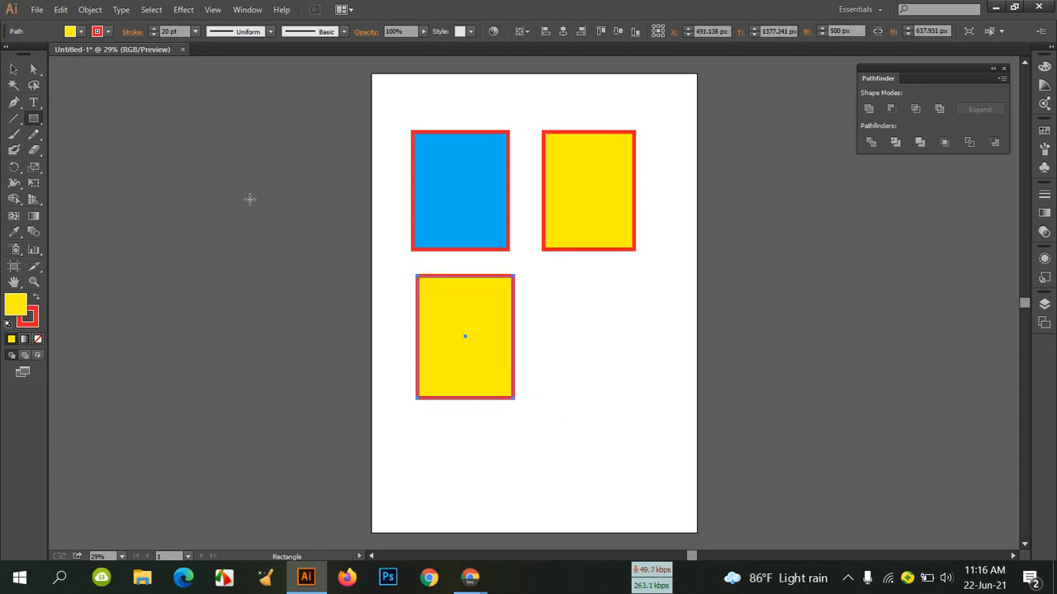
pyautogui.click(81, 33)
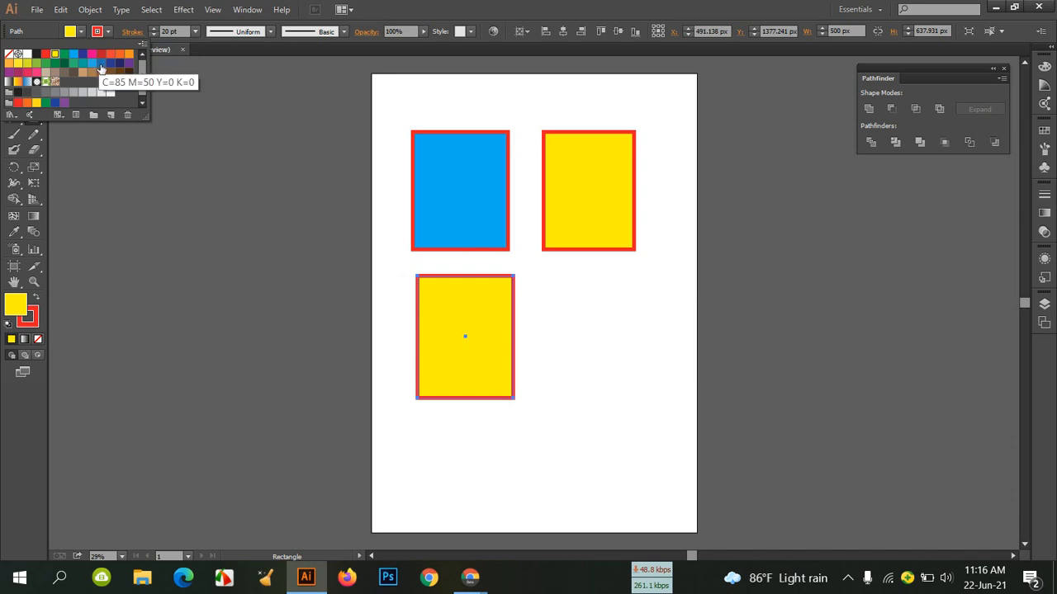
pyautogui.click(64, 63)
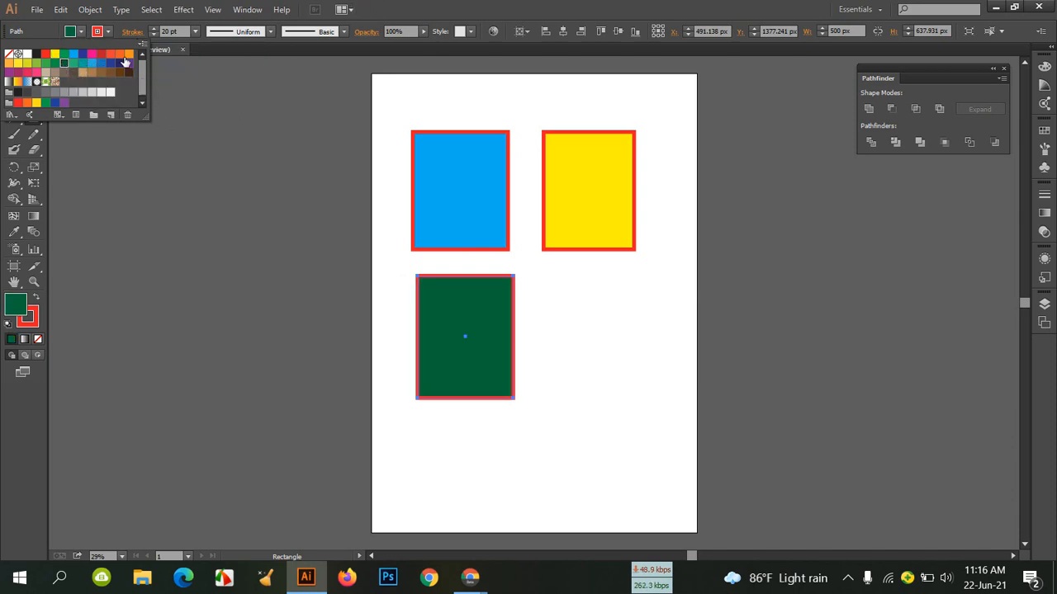
# Try a yellow stroke on the green rectangle, then set its stroke color to orange.
pyautogui.click(109, 32)
pyautogui.click(109, 32)
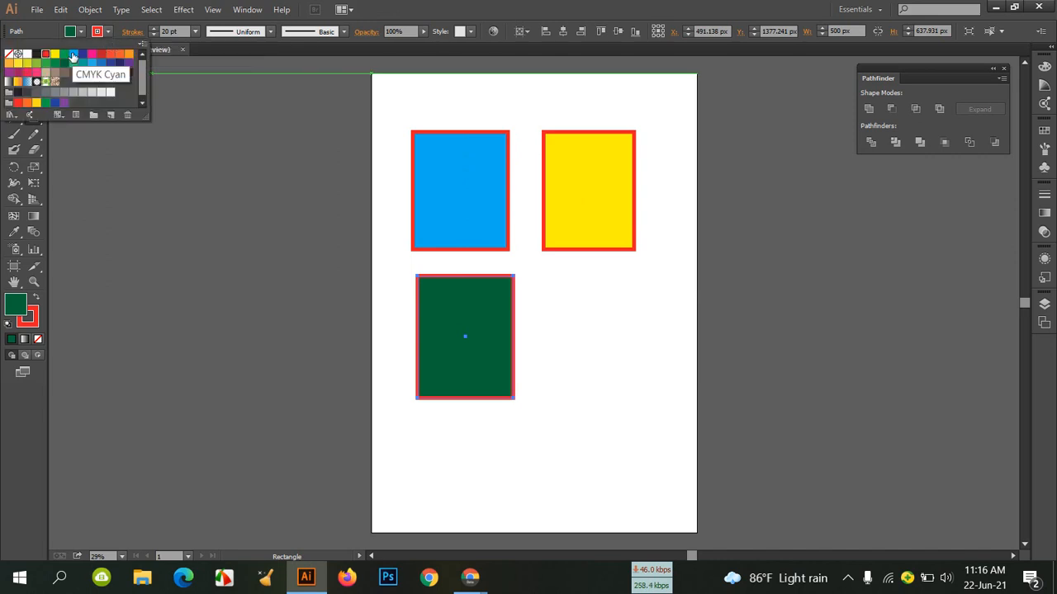
pyautogui.click(18, 63)
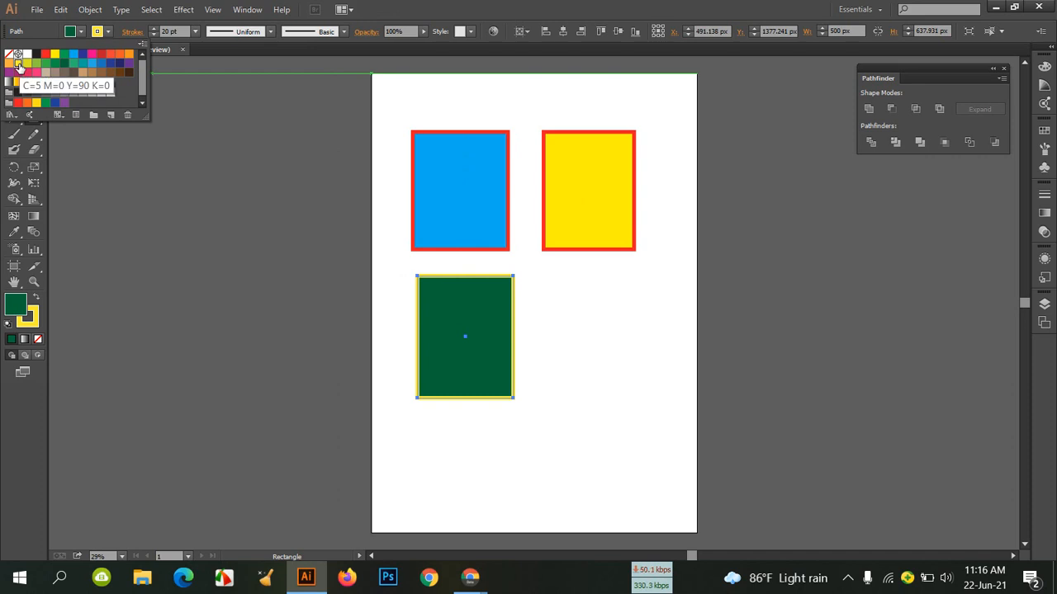
pyautogui.click(130, 54)
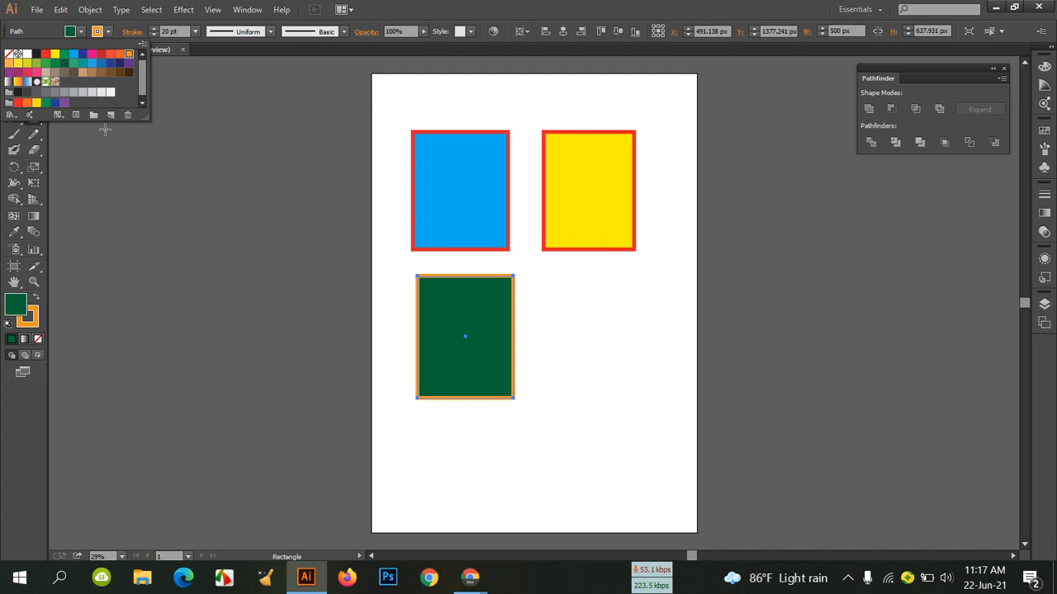
pyautogui.click(373, 5)
# Shift the blue and yellow rectangles slightly on the artboard with the Selection tool.
pyautogui.click(14, 70)
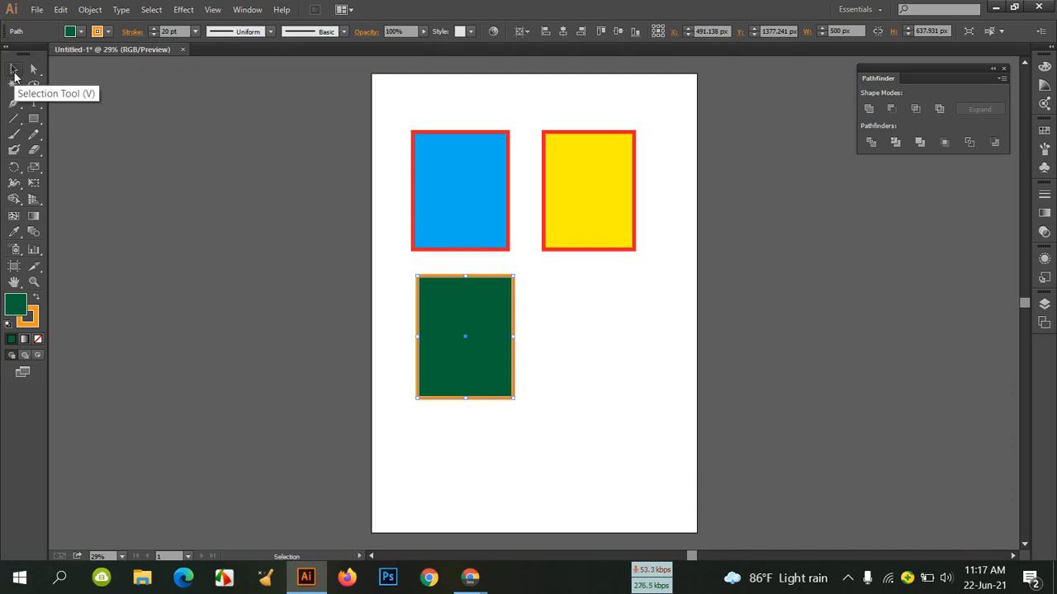
pyautogui.moveTo(468, 187)
pyautogui.mouseDown()
pyautogui.moveTo(477, 213)
pyautogui.moveTo(477, 175)
pyautogui.moveTo(473, 185)
pyautogui.mouseUp()
pyautogui.moveTo(582, 188); pyautogui.dragTo(590, 177)
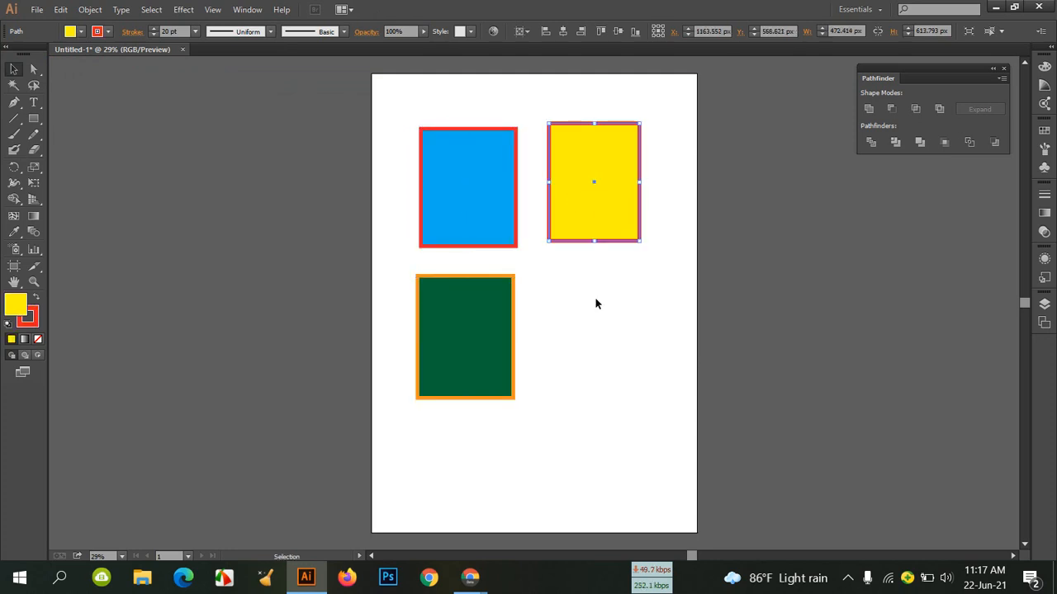
pyautogui.click(561, 302)
pyautogui.moveTo(501, 299)
pyautogui.mouseDown()
pyautogui.moveTo(501, 323)
pyautogui.moveTo(501, 307)
pyautogui.mouseUp()
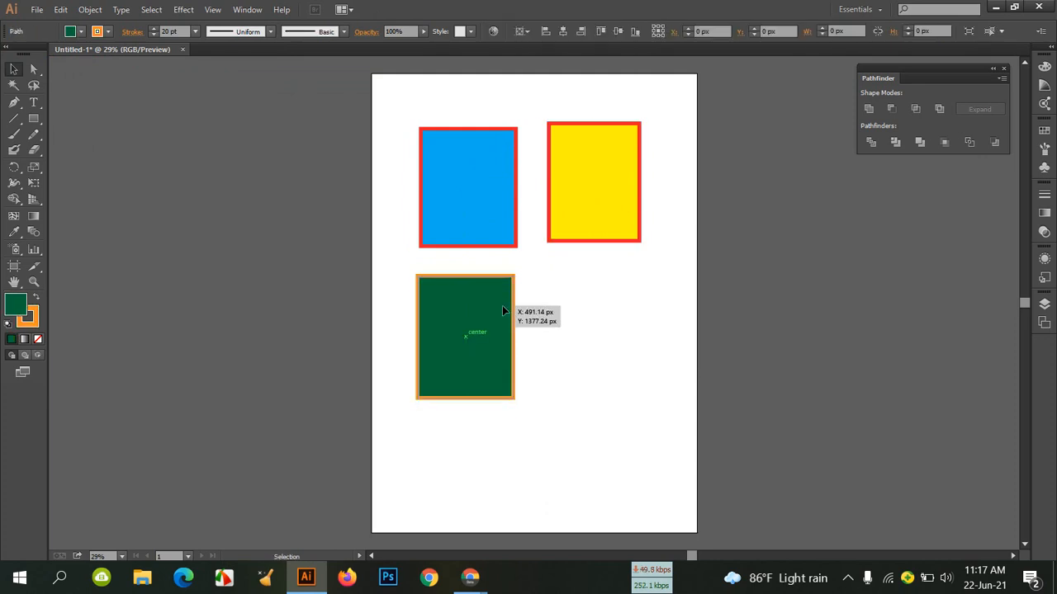
pyautogui.moveTo(582, 196); pyautogui.dragTo(582, 216)
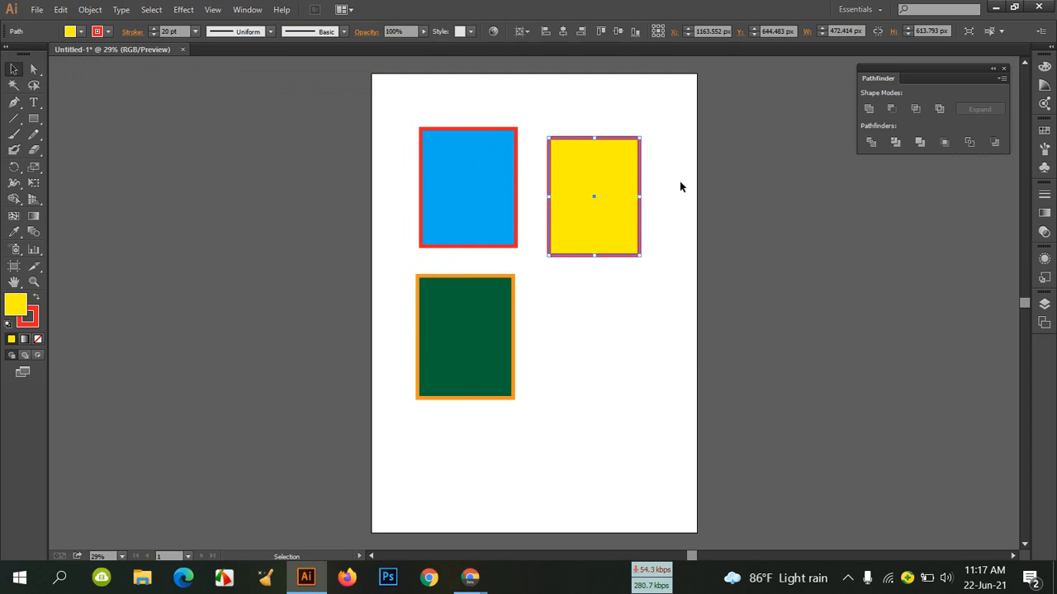
# Cascade the yellow and green rectangles over the blue one and move all three together toward the artboard's upper-left corner.
pyautogui.moveTo(592, 223); pyautogui.dragTo(487, 239)
pyautogui.click(545, 345)
pyautogui.moveTo(492, 332); pyautogui.dragTo(537, 239)
pyautogui.click(536, 406)
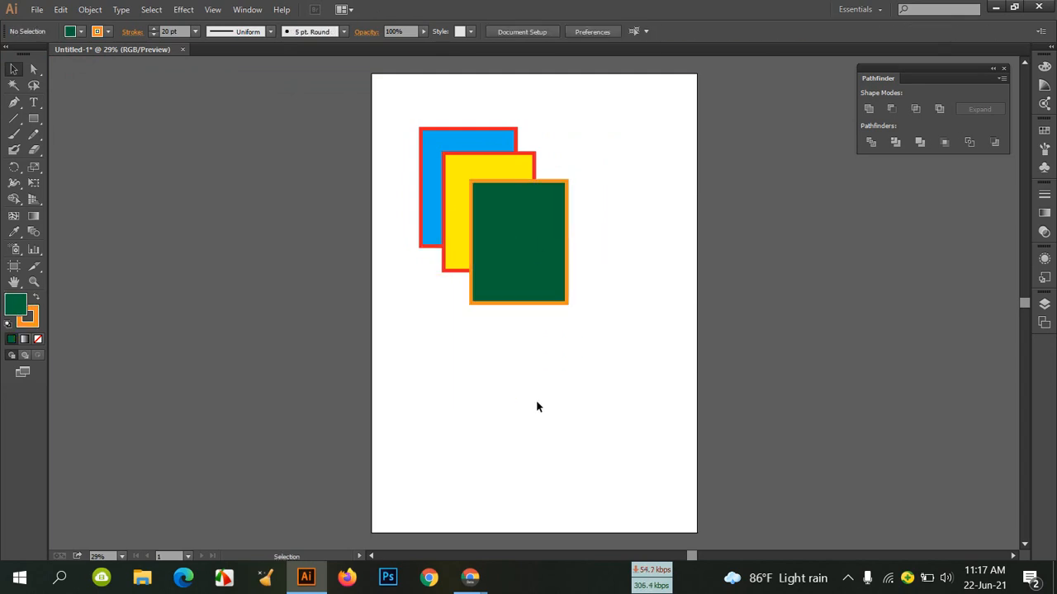
pyautogui.moveTo(387, 100); pyautogui.dragTo(572, 337)
pyautogui.moveTo(486, 227); pyautogui.dragTo(469, 204)
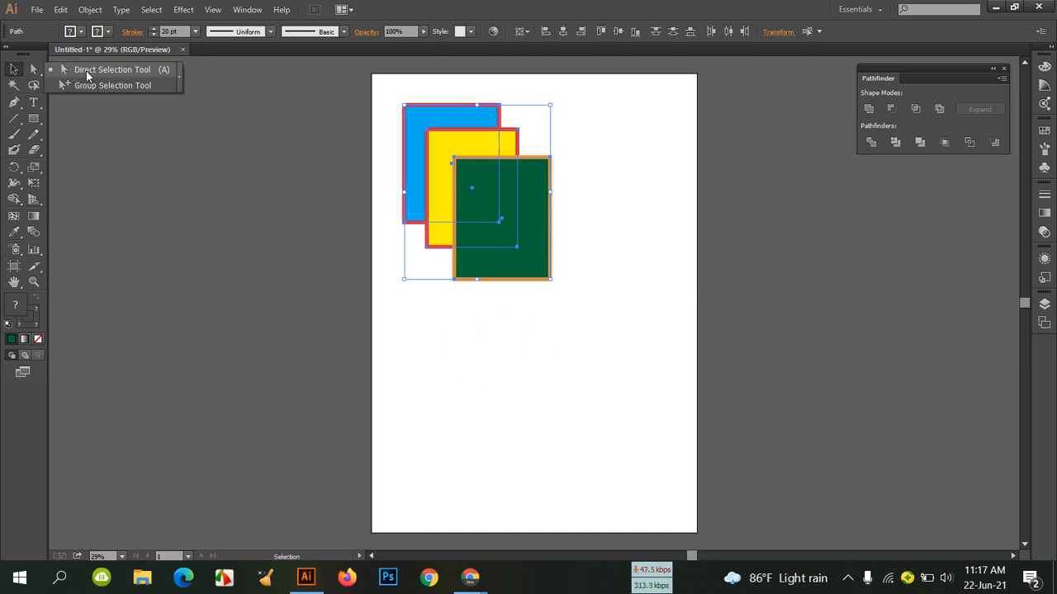
# Round the corners of all three rectangles with the Direct Selection tool to about 213 px, then return them to 0 px.
pyautogui.click(33, 70)
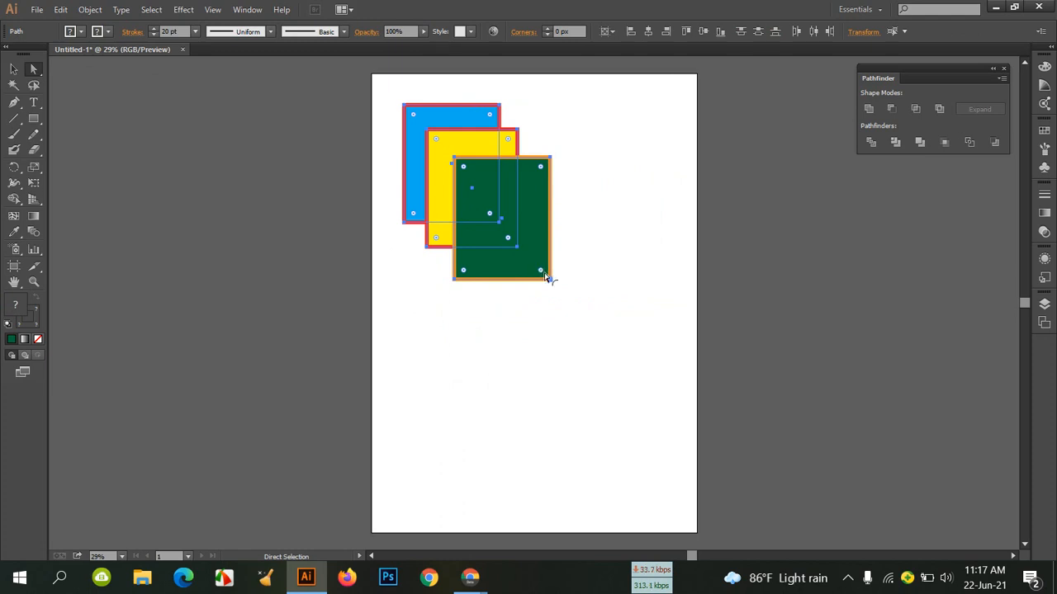
pyautogui.moveTo(542, 274); pyautogui.dragTo(515, 239)
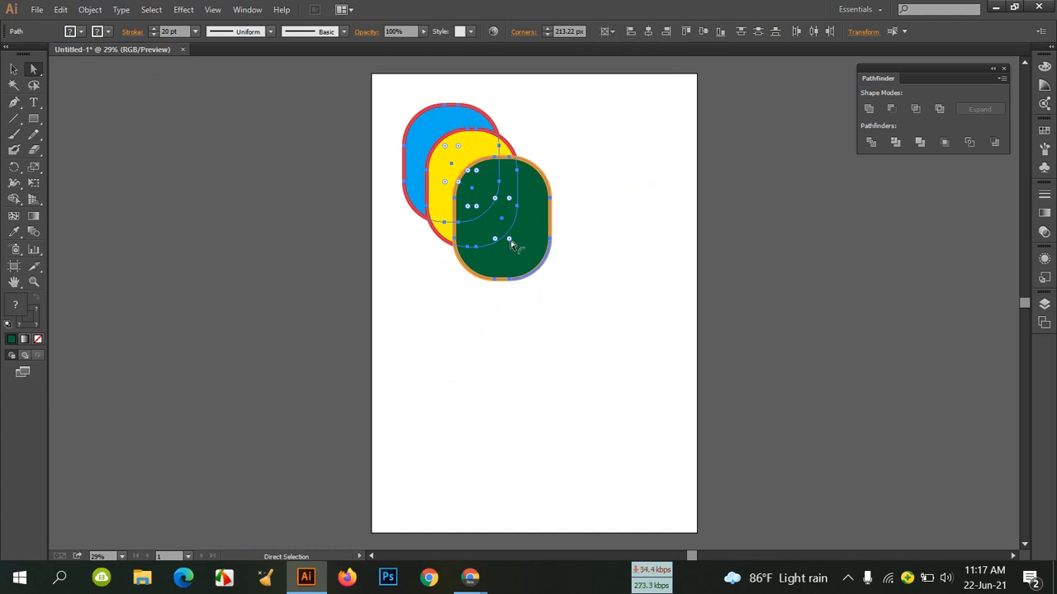
pyautogui.moveTo(511, 242); pyautogui.dragTo(572, 356)
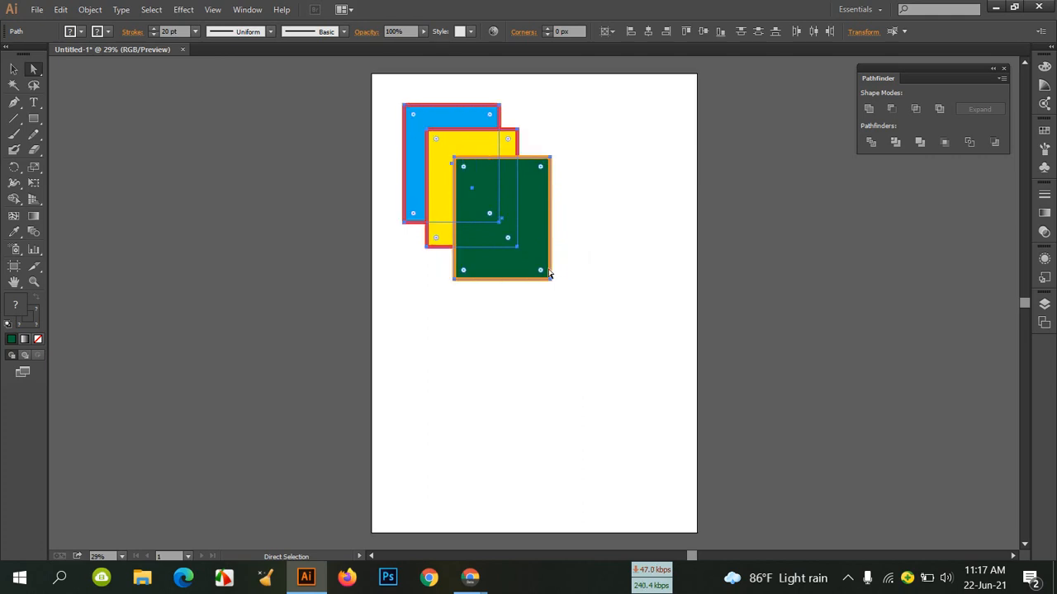
pyautogui.moveTo(540, 272); pyautogui.dragTo(584, 295)
# Move the three stacked rectangles together slightly down and to the right with the Group Selection tool.
pyautogui.click(39, 73)
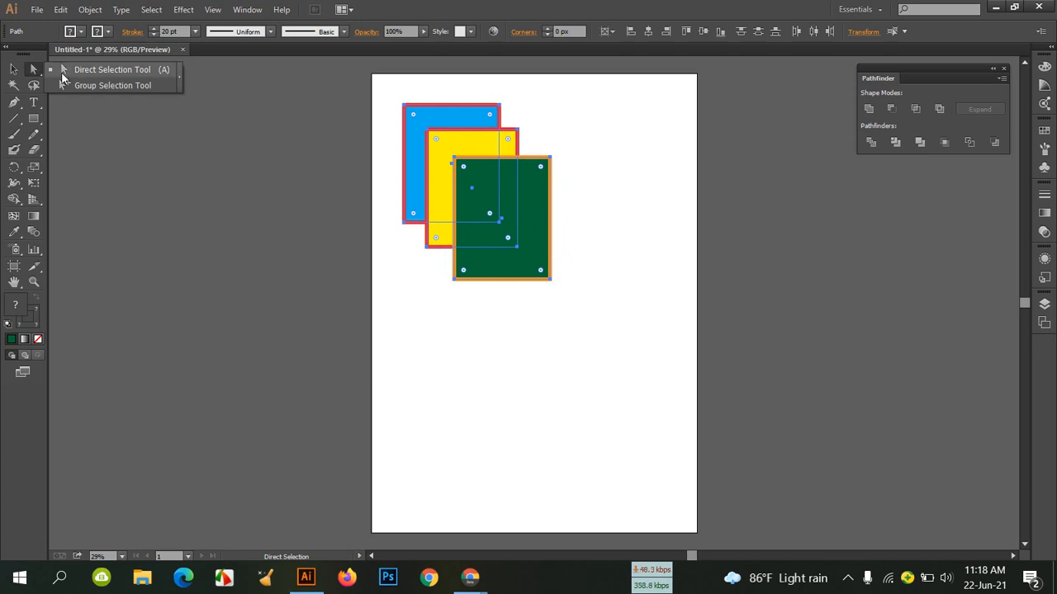
pyautogui.click(85, 86)
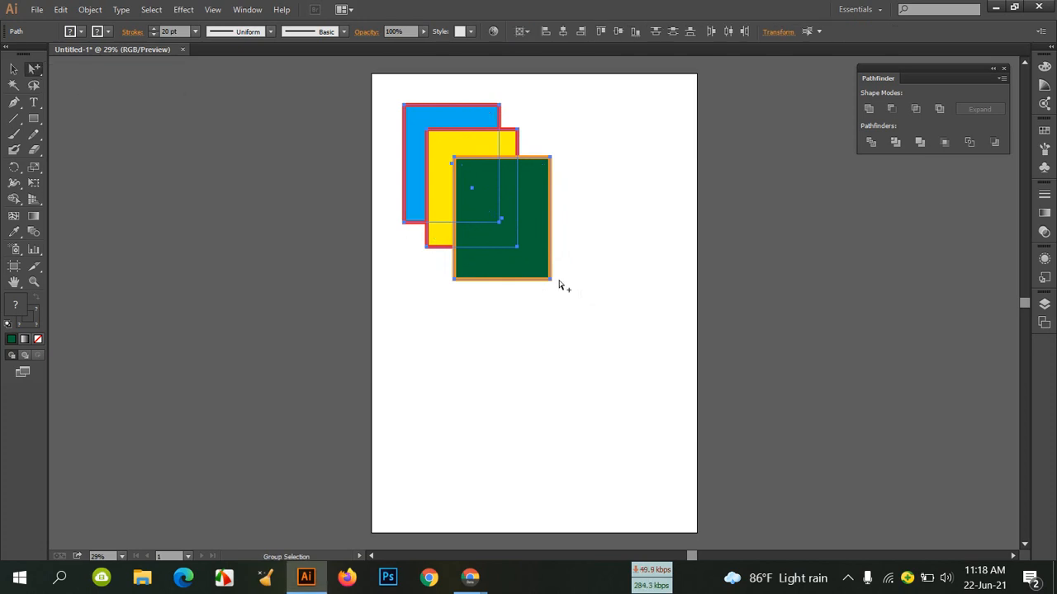
pyautogui.moveTo(549, 281); pyautogui.dragTo(567, 312)
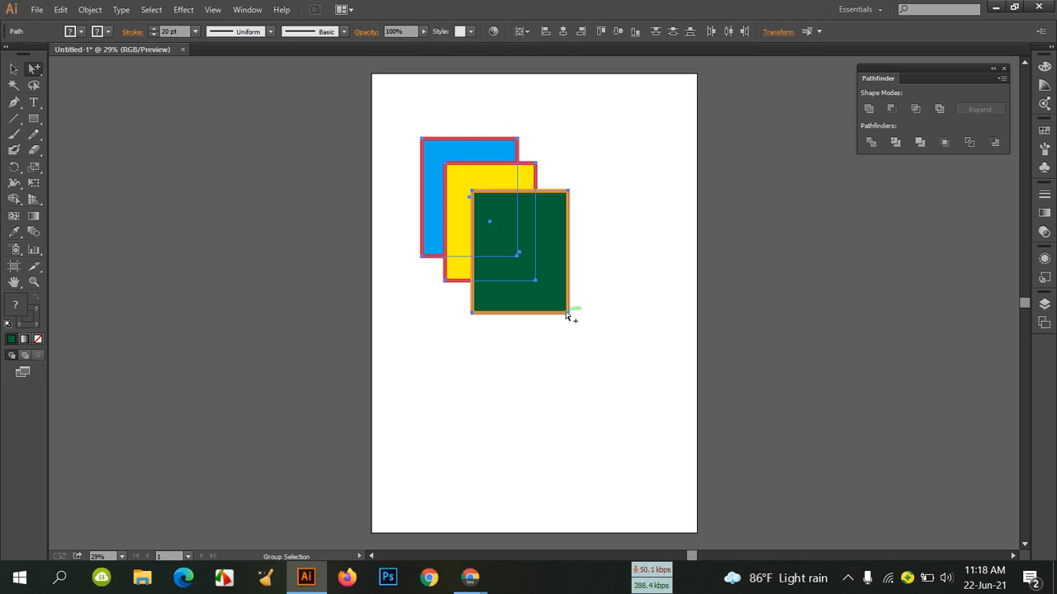
# Separate the stack by moving the green rectangle below the blue one and the yellow rectangle to its right.
pyautogui.click(563, 363)
pyautogui.moveTo(546, 258); pyautogui.dragTo(514, 405)
pyautogui.moveTo(522, 211); pyautogui.dragTo(652, 188)
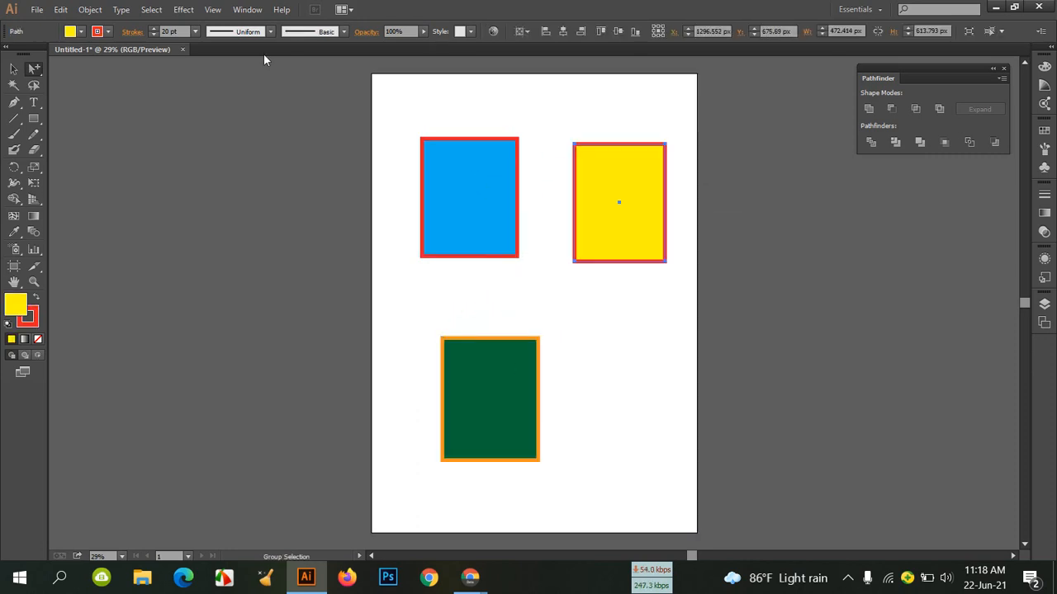
# Distort the blue rectangle by moving its upper-left anchor point to several positions with the Direct Selection tool.
pyautogui.click(471, 168)
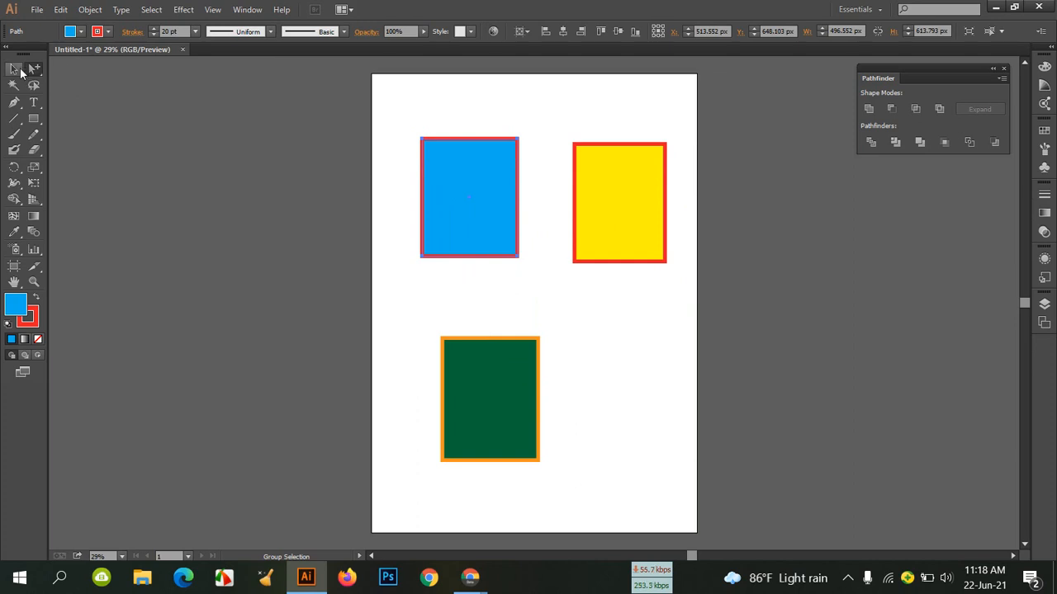
pyautogui.moveTo(34, 68); pyautogui.dragTo(62, 71)
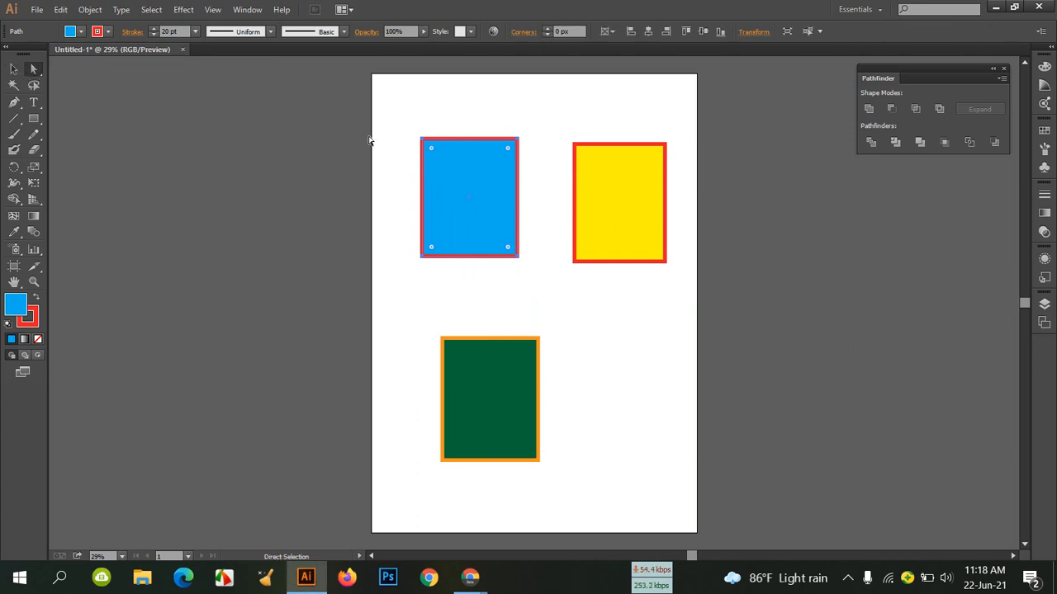
pyautogui.click(422, 140)
pyautogui.moveTo(423, 138); pyautogui.dragTo(584, 339)
pyautogui.moveTo(585, 338); pyautogui.dragTo(406, 117)
pyautogui.moveTo(406, 117)
pyautogui.mouseDown()
pyautogui.moveTo(469, 189)
pyautogui.moveTo(415, 139)
pyautogui.moveTo(427, 125)
pyautogui.moveTo(417, 129)
pyautogui.mouseUp()
pyautogui.moveTo(417, 129)
pyautogui.mouseDown()
pyautogui.moveTo(459, 193)
pyautogui.moveTo(456, 216)
pyautogui.moveTo(420, 131)
pyautogui.mouseUp()
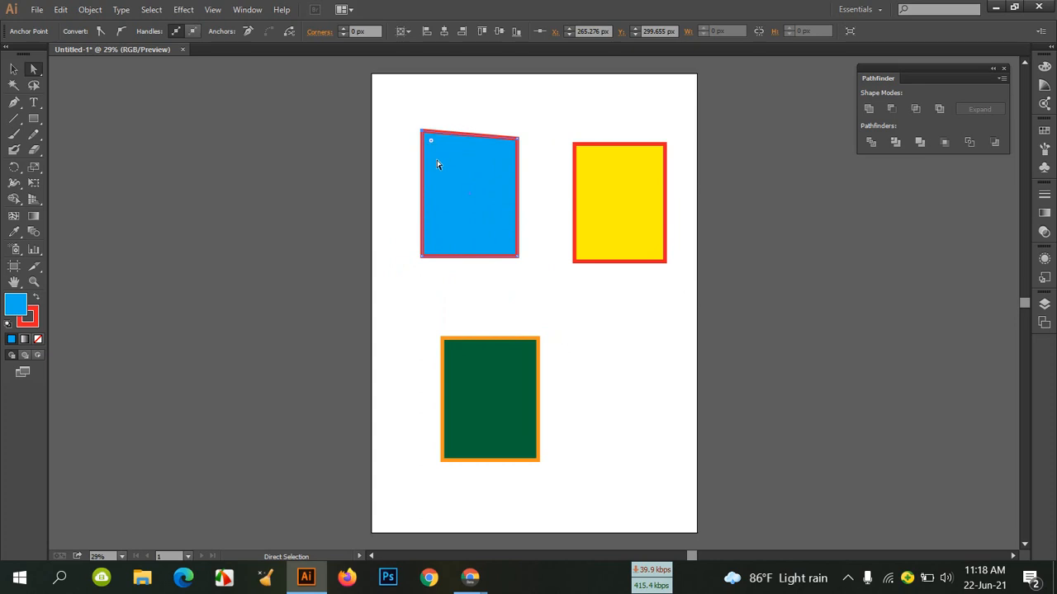
# Undo the blue rectangle's anchor point moves until it has its original rectangular shape.
pyautogui.hotkey('ctrl', 'z')
pyautogui.hotkey('ctrl', 'z')
pyautogui.hotkey('ctrl', 'z')
pyautogui.hotkey('ctrl', 'z')
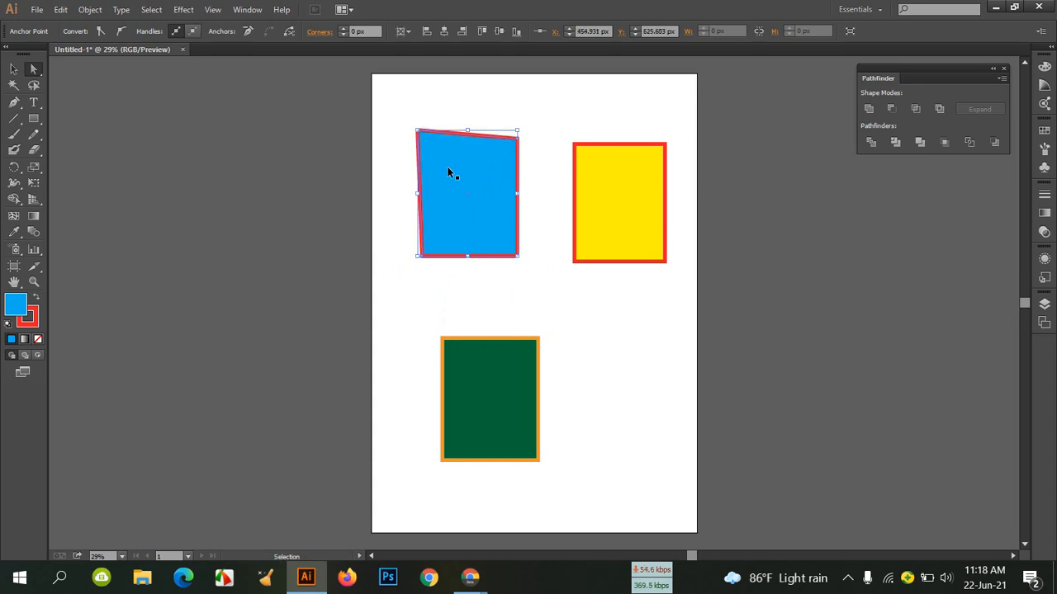
pyautogui.hotkey('ctrl', 'z')
pyautogui.hotkey('ctrl', 'z')
pyautogui.hotkey('ctrl', 'z')
pyautogui.hotkey('ctrl', 'z')
pyautogui.hotkey('ctrl', 'z')
pyautogui.hotkey('ctrl', 'z')
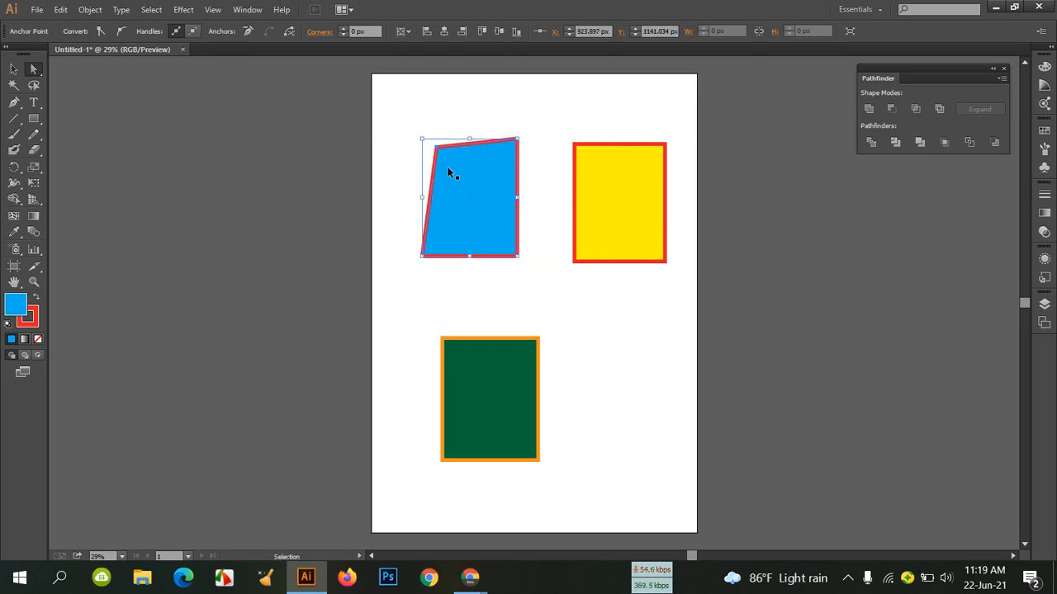
pyautogui.hotkey('ctrl', 'z')
pyautogui.hotkey('ctrl', 'z')
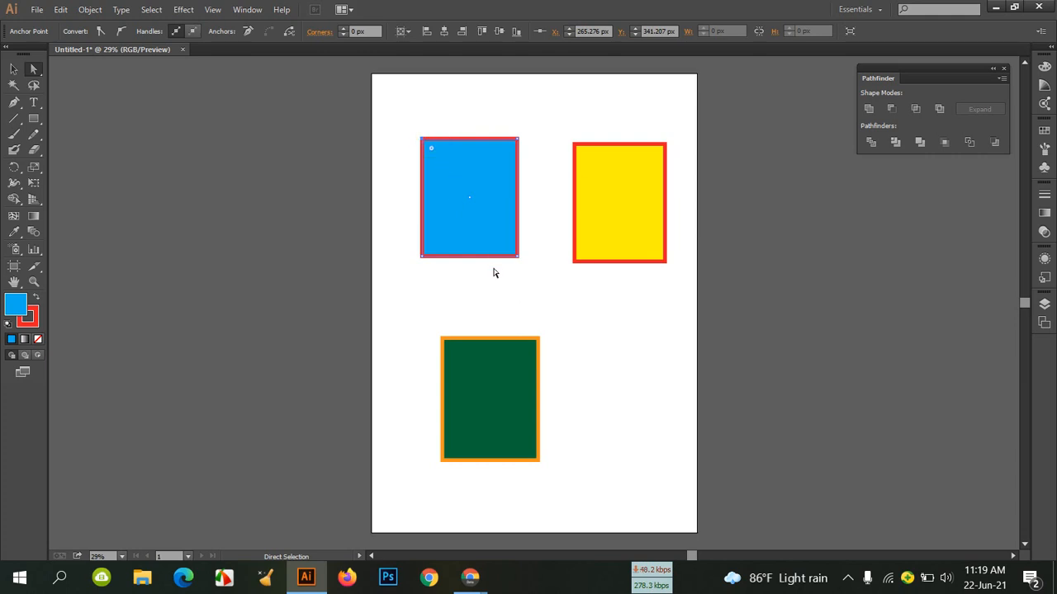
# Move the blue rectangle's lower-right anchor point inward with the Direct Selection tool, then undo the move.
pyautogui.moveTo(545, 288); pyautogui.dragTo(500, 227)
pyautogui.moveTo(519, 257); pyautogui.dragTo(485, 218)
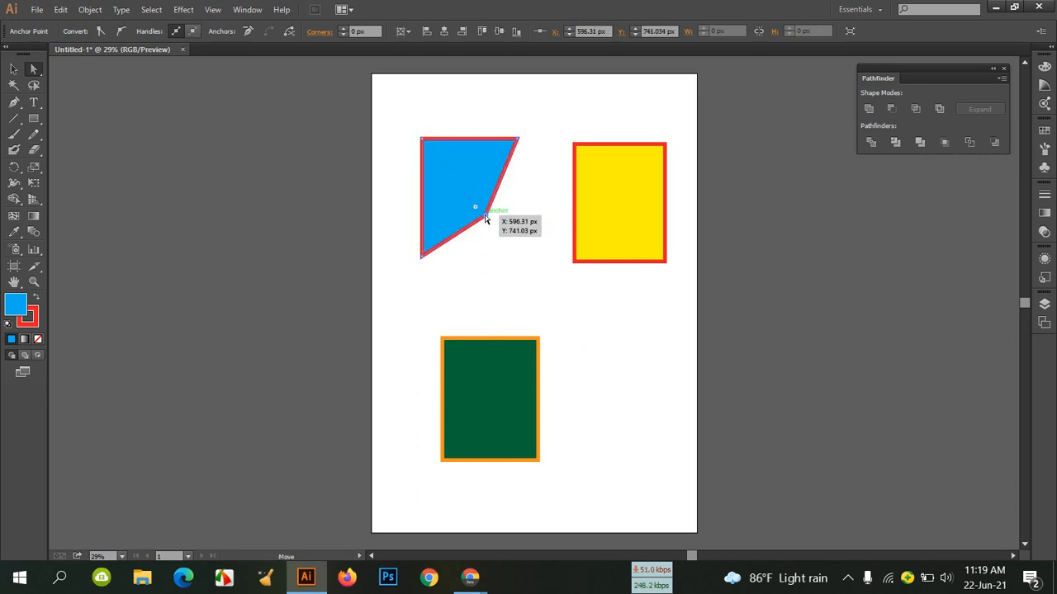
pyautogui.hotkey('ctrl', 'z')
# Round the blue rectangle's two upper corners together to about 246 px, reduce them to about 46 px, then set them to about 153 px.
pyautogui.click(402, 117)
pyautogui.moveTo(402, 116); pyautogui.dragTo(522, 165)
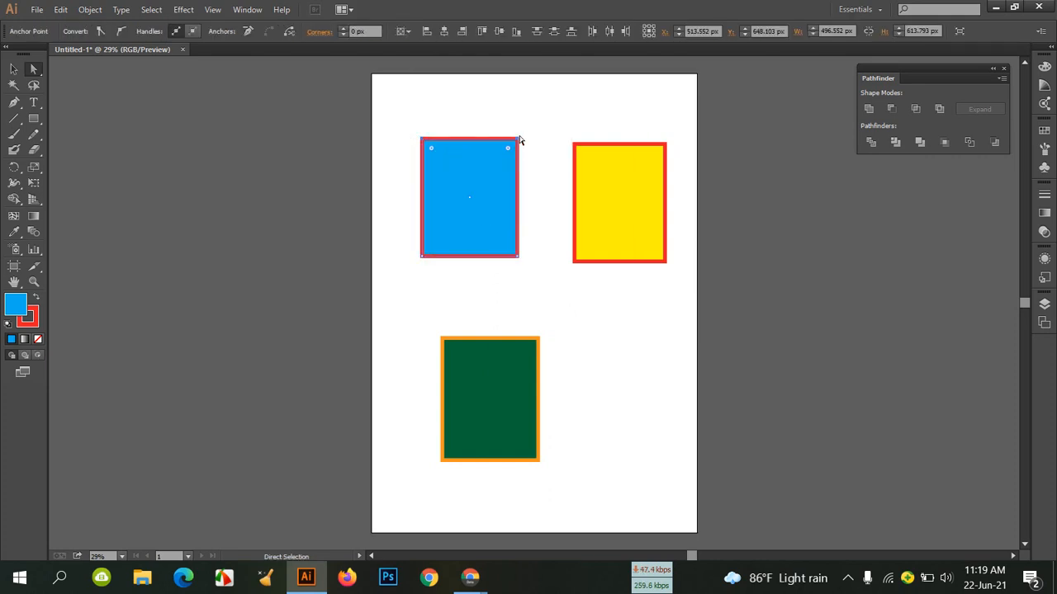
pyautogui.moveTo(508, 148); pyautogui.dragTo(457, 198)
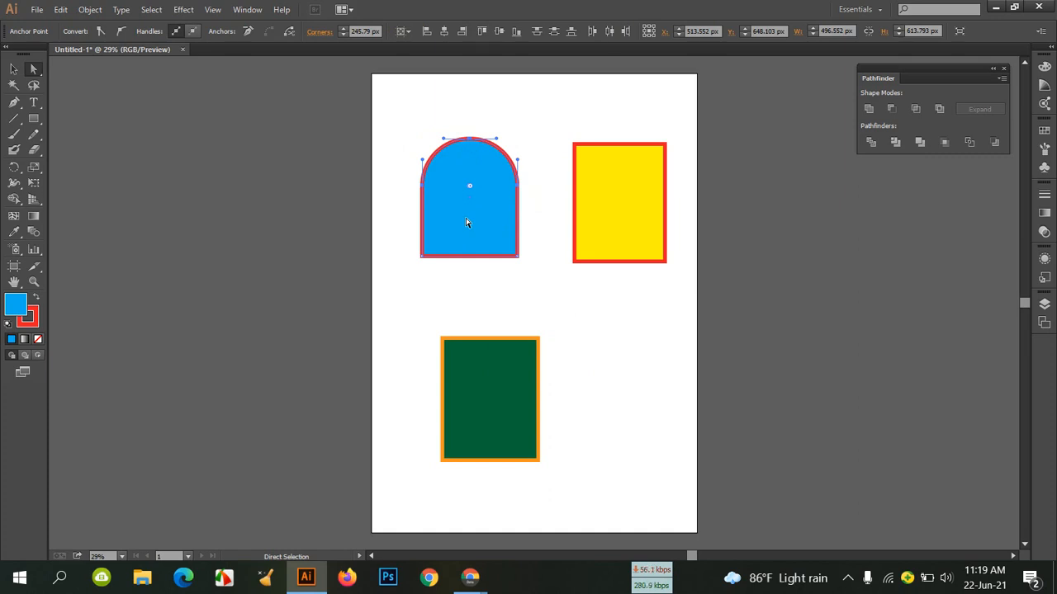
pyautogui.moveTo(34, 69); pyautogui.dragTo(127, 73)
pyautogui.moveTo(470, 186); pyautogui.dragTo(475, 118)
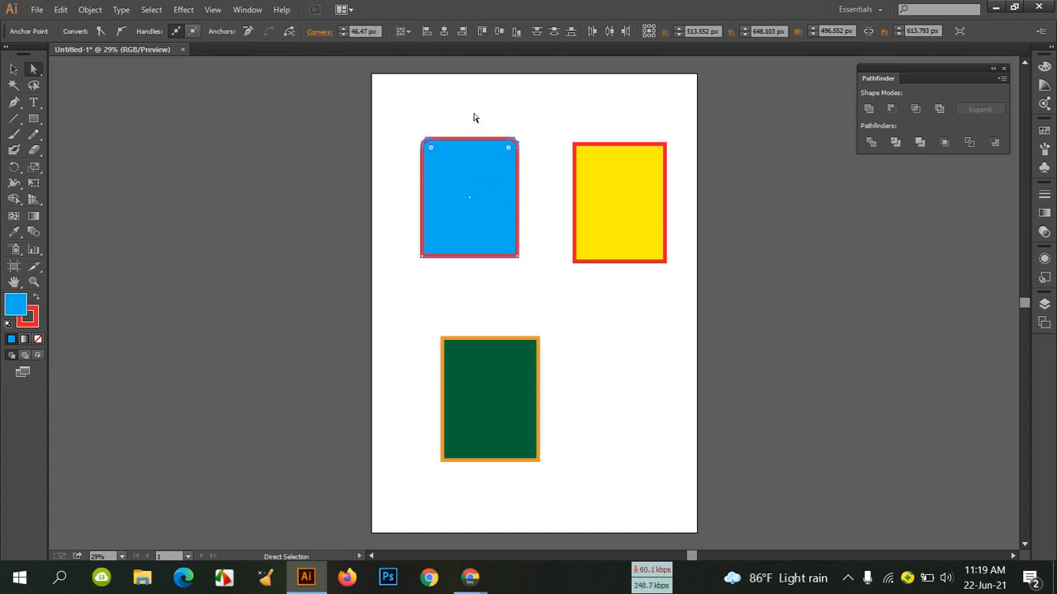
pyautogui.moveTo(509, 153); pyautogui.dragTo(487, 171)
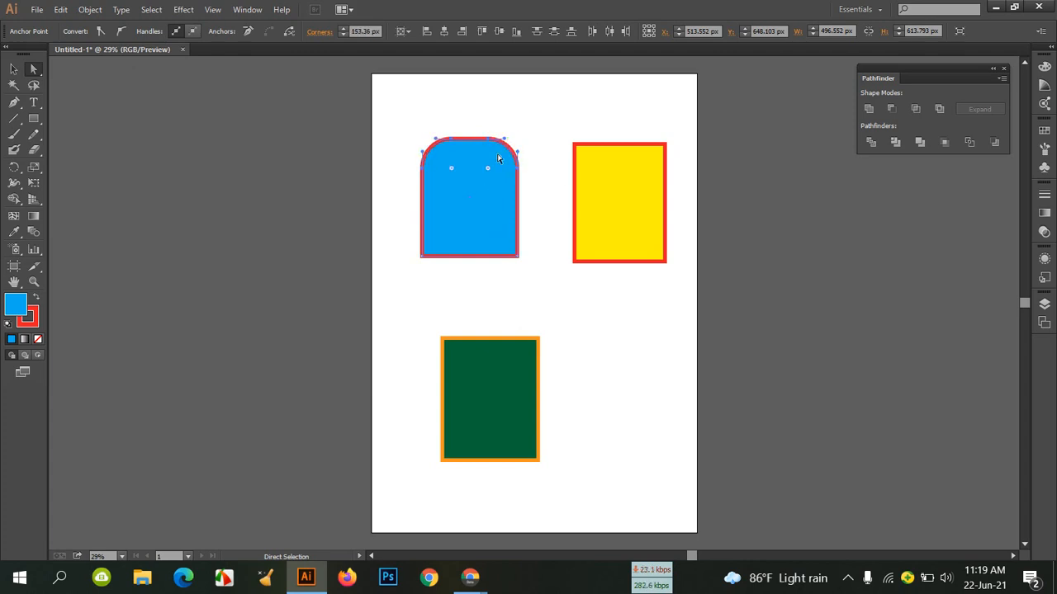
# Select only the blue shape's upper-right corner and increase its rounding to about 338 px.
pyautogui.click(512, 111)
pyautogui.moveTo(509, 155); pyautogui.dragTo(531, 196)
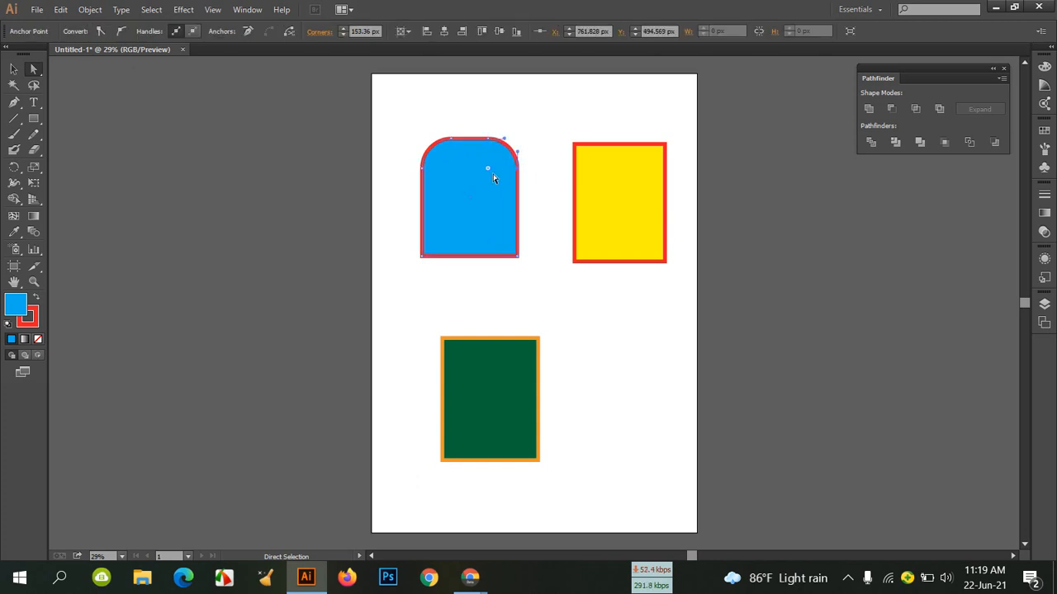
pyautogui.click(14, 106)
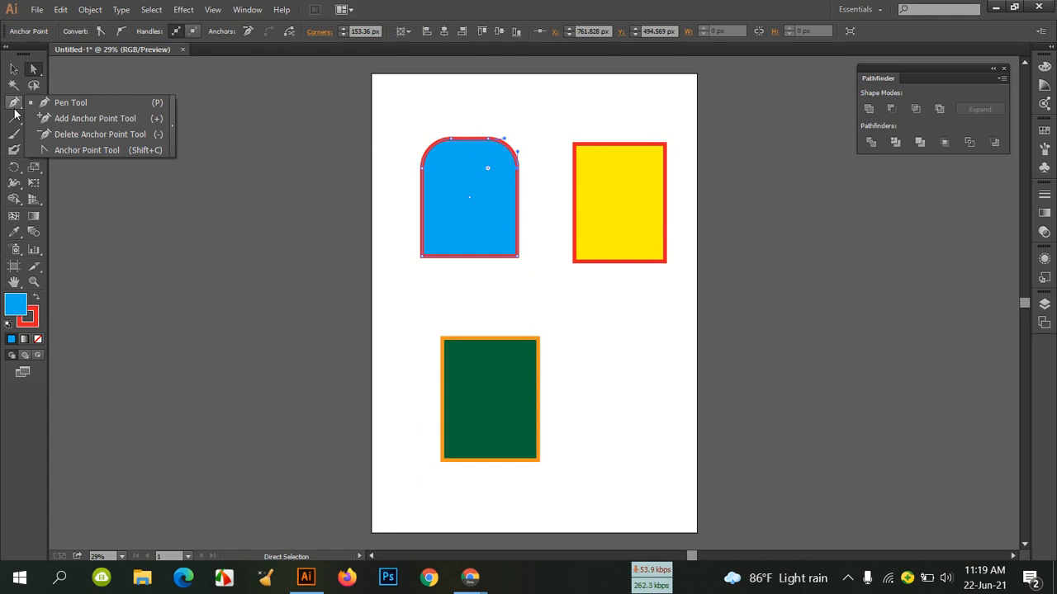
pyautogui.click(589, 113)
pyautogui.moveTo(490, 123); pyautogui.dragTo(526, 180)
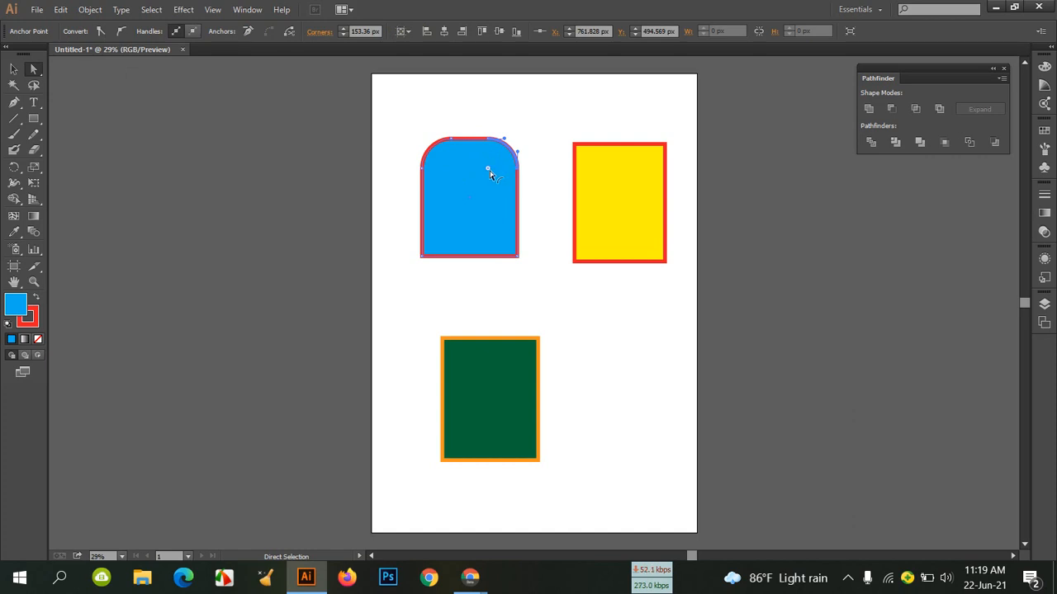
pyautogui.moveTo(490, 171); pyautogui.dragTo(438, 228)
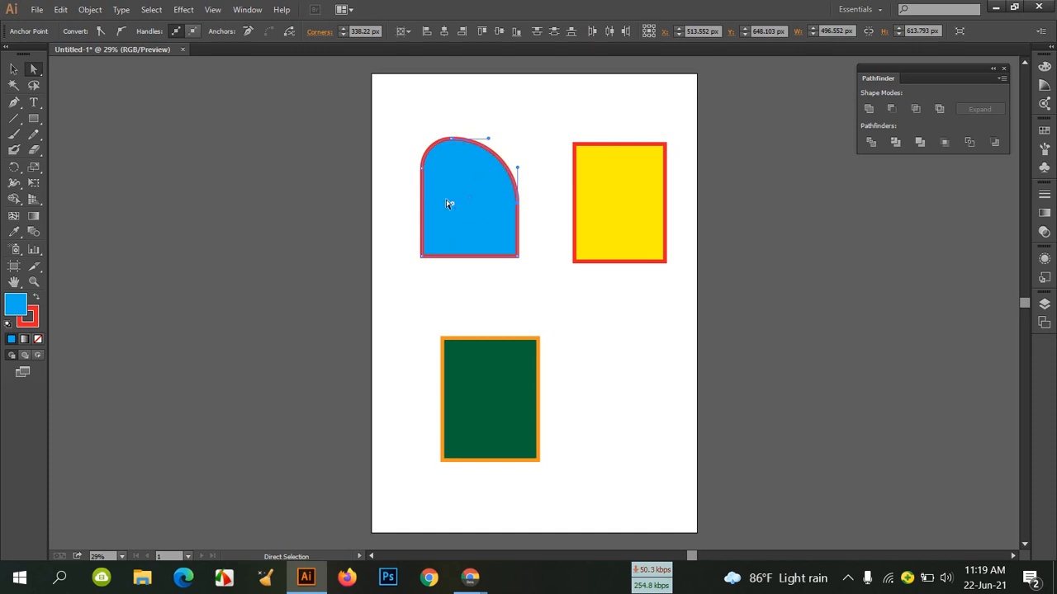
# Square off the blue shape's upper-right corner, round its lower-left corner to about 454 px, and move the shape slightly up and left.
pyautogui.moveTo(454, 209); pyautogui.dragTo(542, 110)
pyautogui.moveTo(416, 227); pyautogui.dragTo(544, 144)
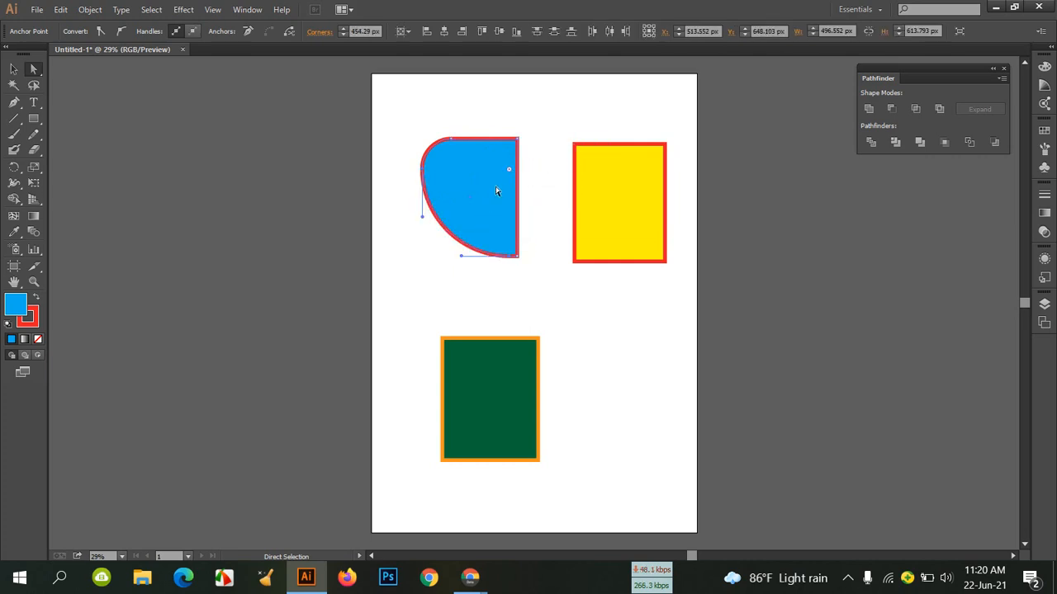
pyautogui.moveTo(473, 198); pyautogui.dragTo(453, 186)
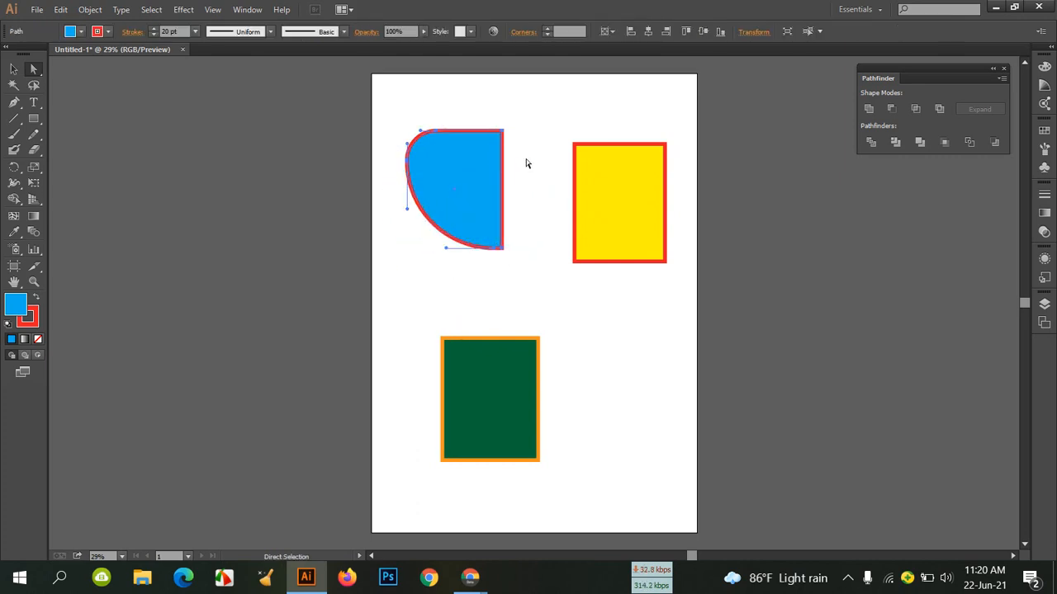
pyautogui.click(527, 161)
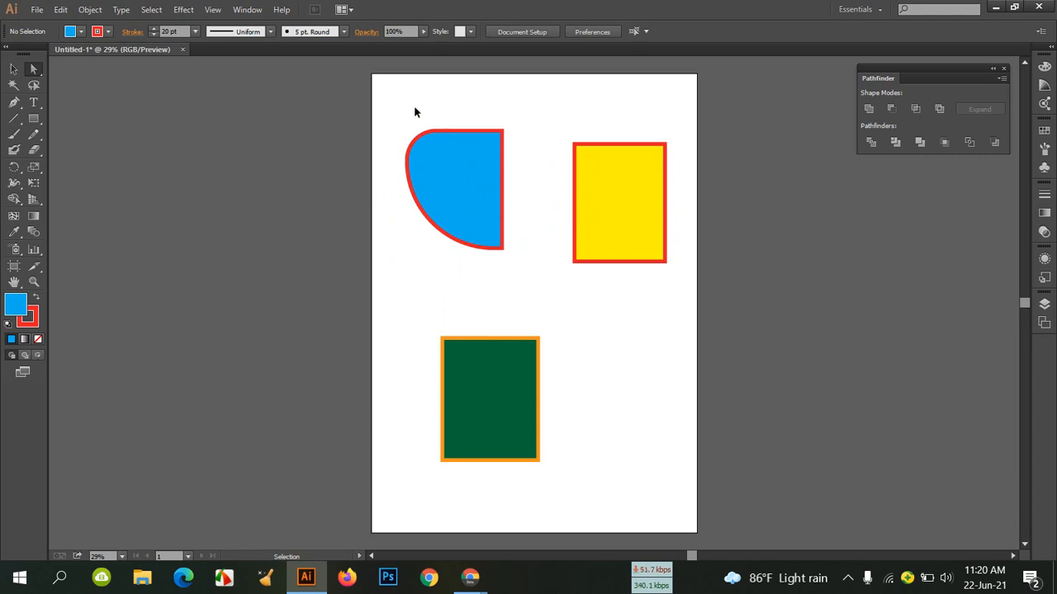
# Undo the blue shape's move and all its corner rounding back to the plain rectangle.
pyautogui.hotkey('ctrl', 'z')
pyautogui.hotkey('ctrl', 'z')
pyautogui.hotkey('ctrl', 'z')
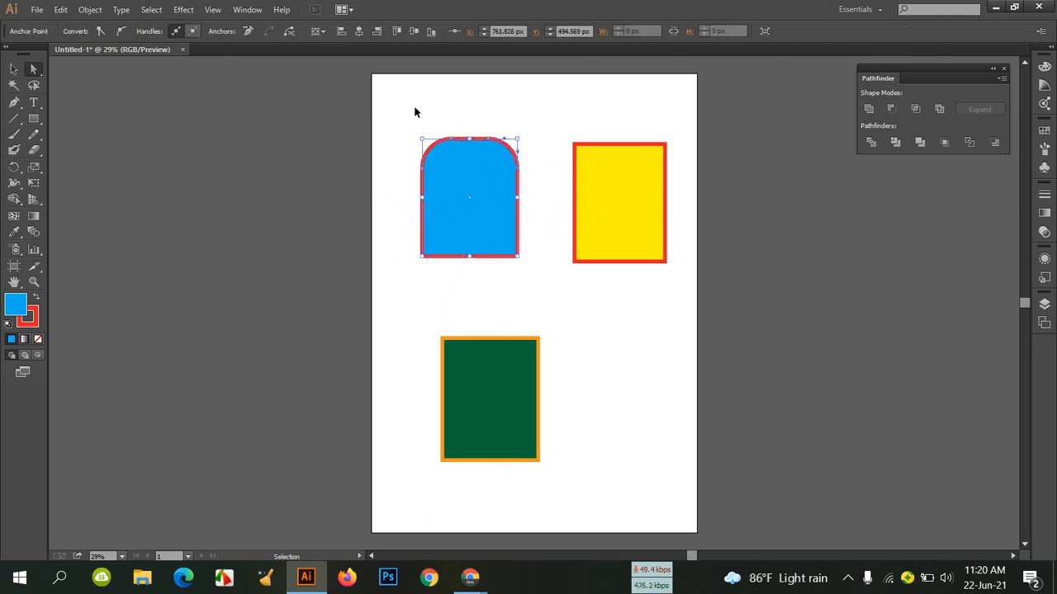
pyautogui.hotkey('ctrl', 'z')
pyautogui.hotkey('ctrl', 'z')
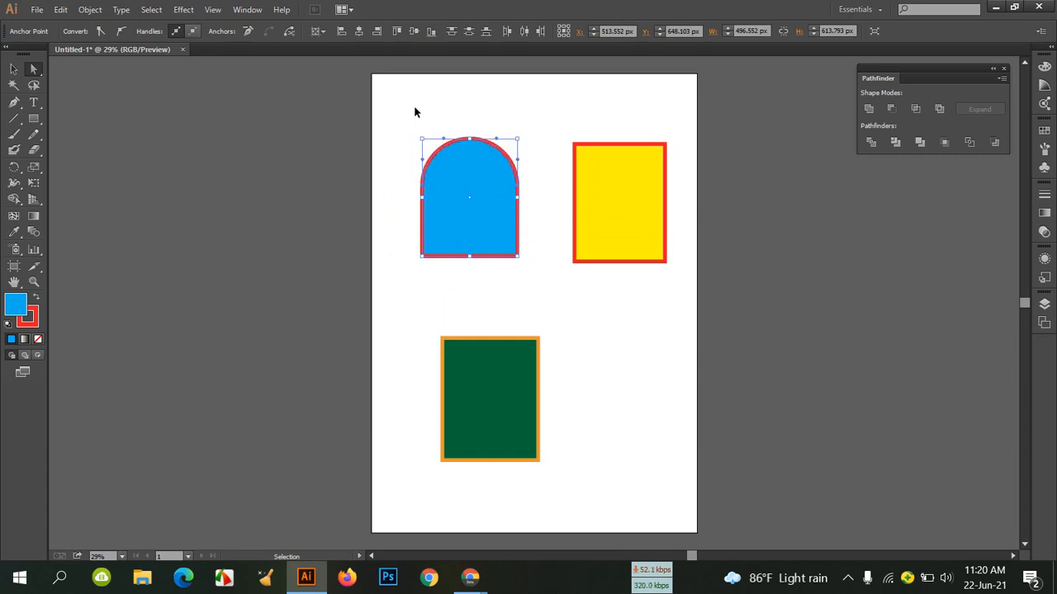
pyautogui.hotkey('ctrl', 'z')
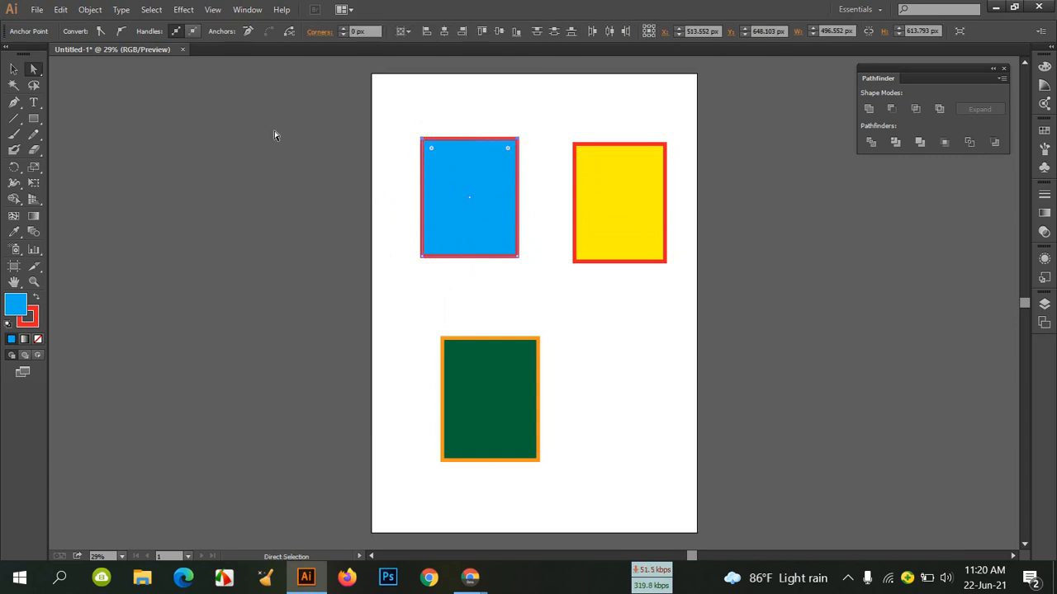
# Stack the rectangles diagonally near the artboard's upper left with the Selection tool: blue at the back, yellow overlapping it, green in front.
pyautogui.click(117, 71)
pyautogui.click(13, 71)
pyautogui.moveTo(477, 178); pyautogui.dragTo(478, 188)
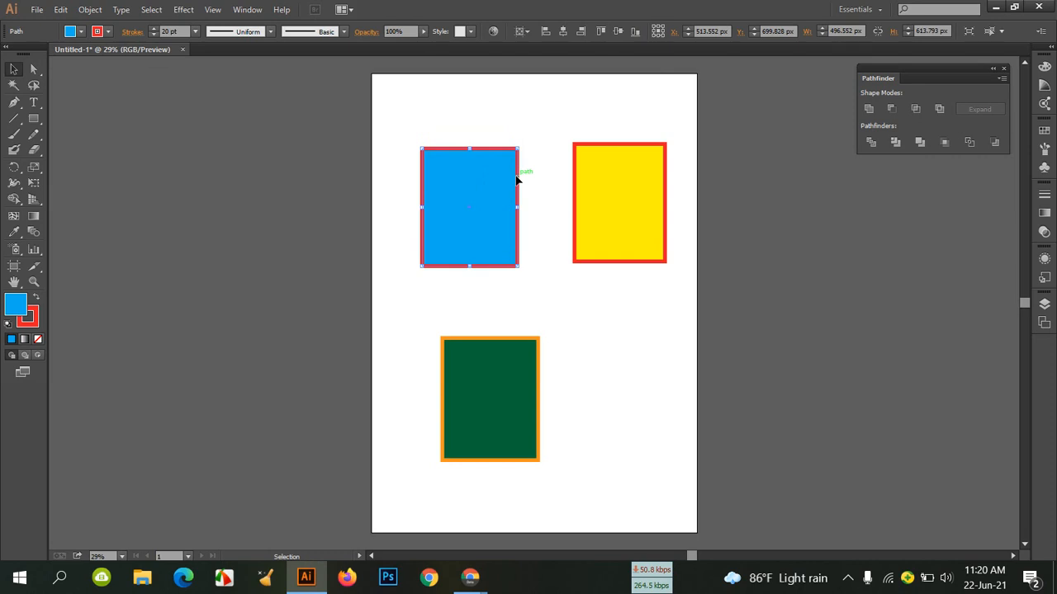
pyautogui.moveTo(479, 196); pyautogui.dragTo(459, 152)
pyautogui.moveTo(587, 225); pyautogui.dragTo(442, 213)
pyautogui.click(578, 343)
pyautogui.moveTo(521, 372); pyautogui.dragTo(523, 206)
pyautogui.click(614, 290)
# Group the three stacked rectangles, move the group toward the artboard's upper-left corner and scale it down to about half size.
pyautogui.moveTo(380, 96); pyautogui.dragTo(618, 305)
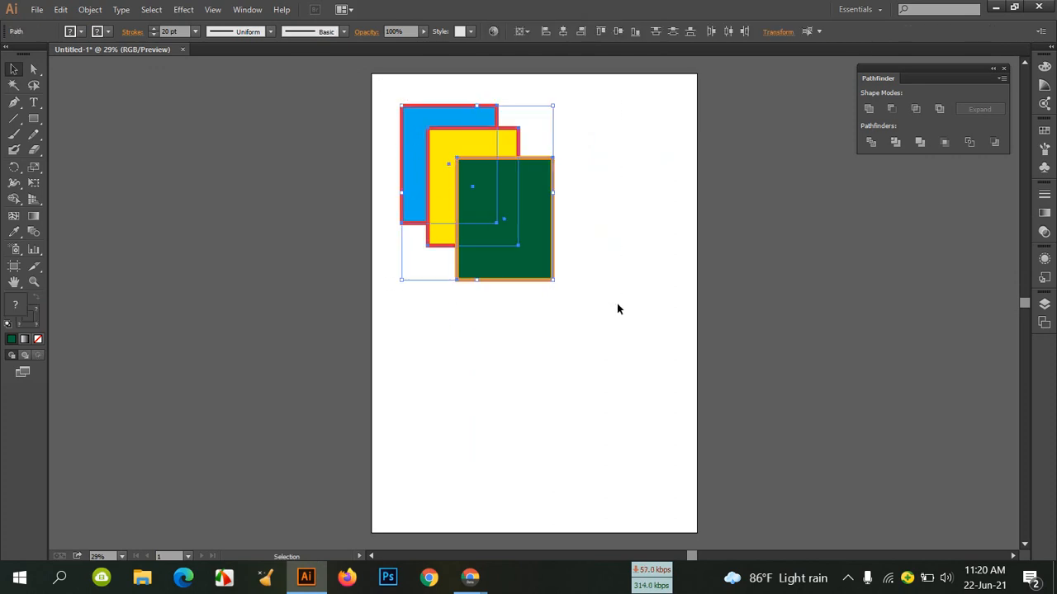
pyautogui.press('a')
pyautogui.press('v')
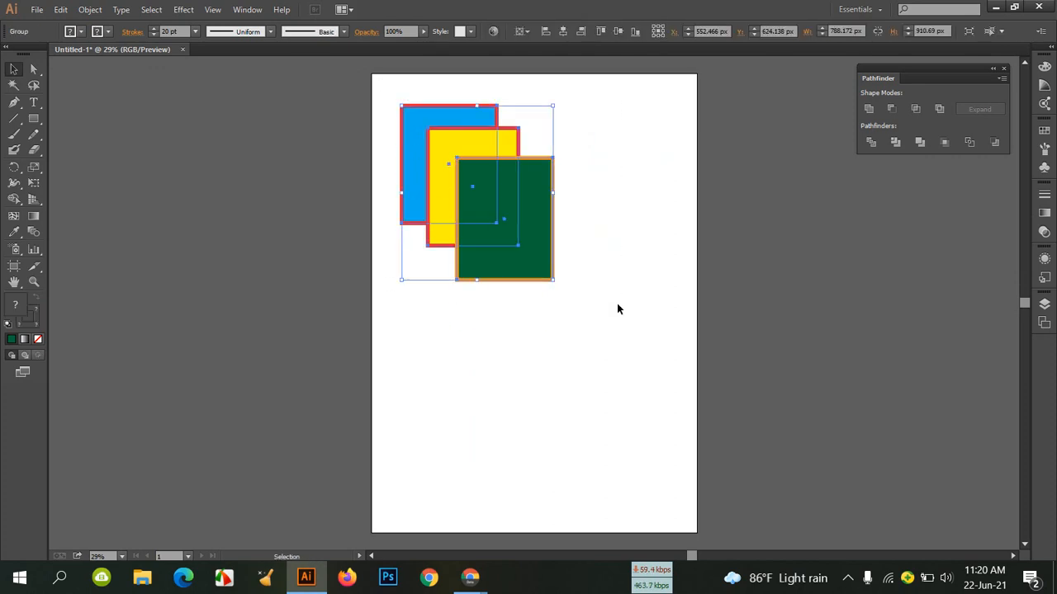
pyautogui.moveTo(530, 235); pyautogui.dragTo(509, 212)
pyautogui.moveTo(535, 262); pyautogui.dragTo(544, 141)
# Duplicate the small rectangle group to make six groups arranged in two rows of three.
pyautogui.click(466, 175)
pyautogui.moveTo(544, 141); pyautogui.dragTo(656, 145)
pyautogui.moveTo(655, 145); pyautogui.dragTo(450, 272)
pyautogui.moveTo(450, 273); pyautogui.dragTo(669, 312)
pyautogui.click(686, 317)
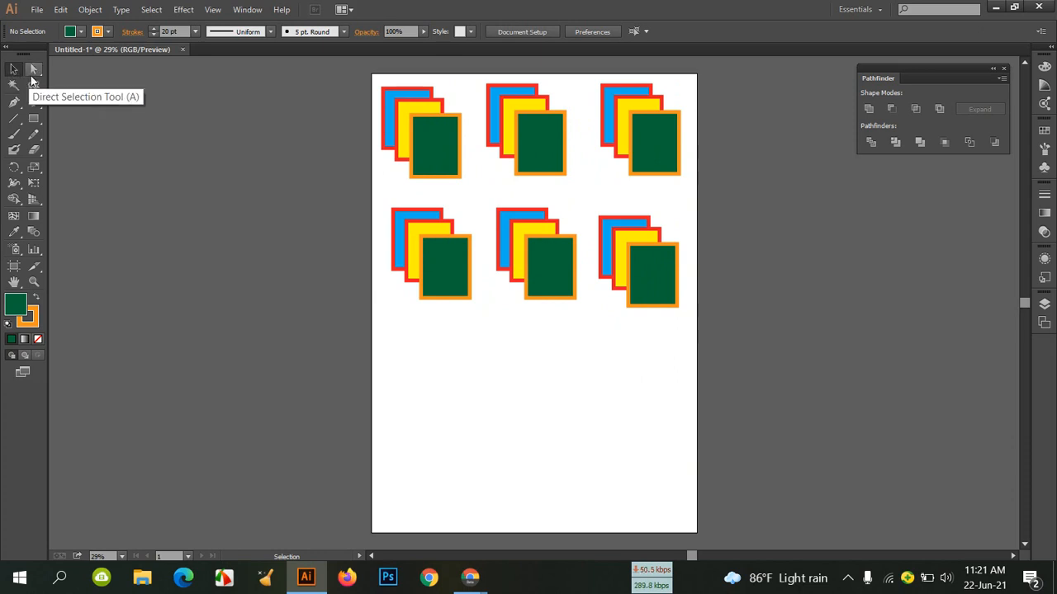
# Delete all six rectangle groups to clear the artboard.
pyautogui.moveTo(31, 75)
pyautogui.mouseDown()
pyautogui.moveTo(97, 88)
pyautogui.moveTo(33, 69)
pyautogui.mouseUp()
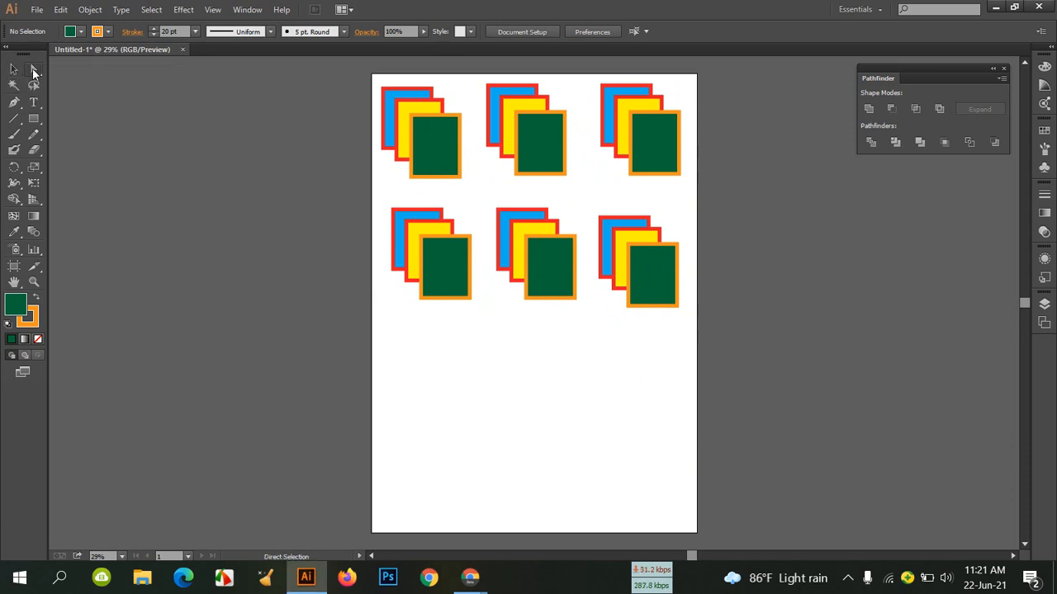
pyautogui.click(14, 69)
pyautogui.moveTo(422, 386); pyautogui.dragTo(683, 120)
pyautogui.press('Delete')
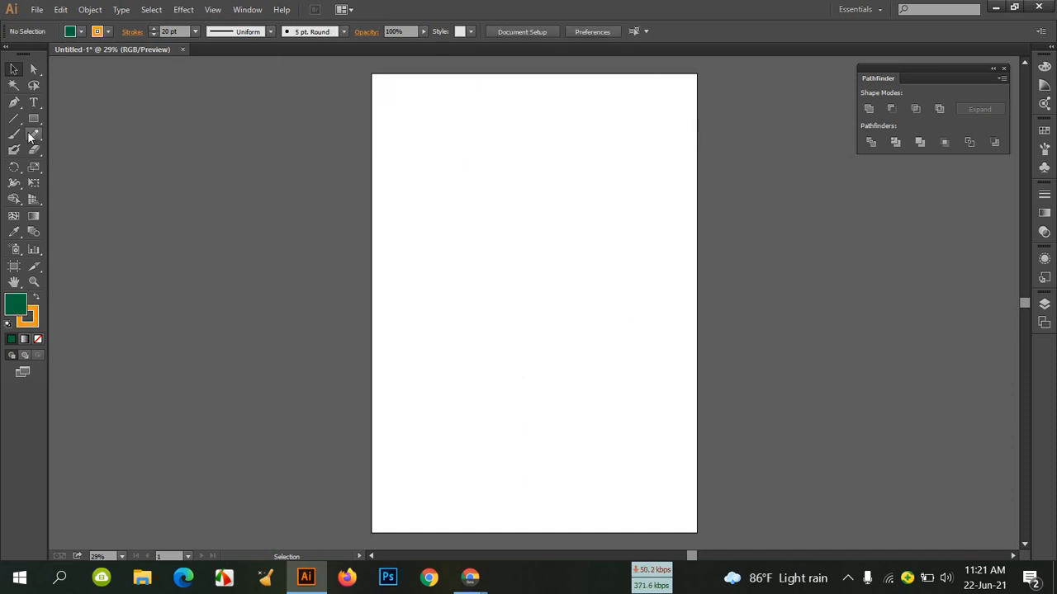
pyautogui.press('z')
pyautogui.click(474, 237)
pyautogui.click(15, 68)
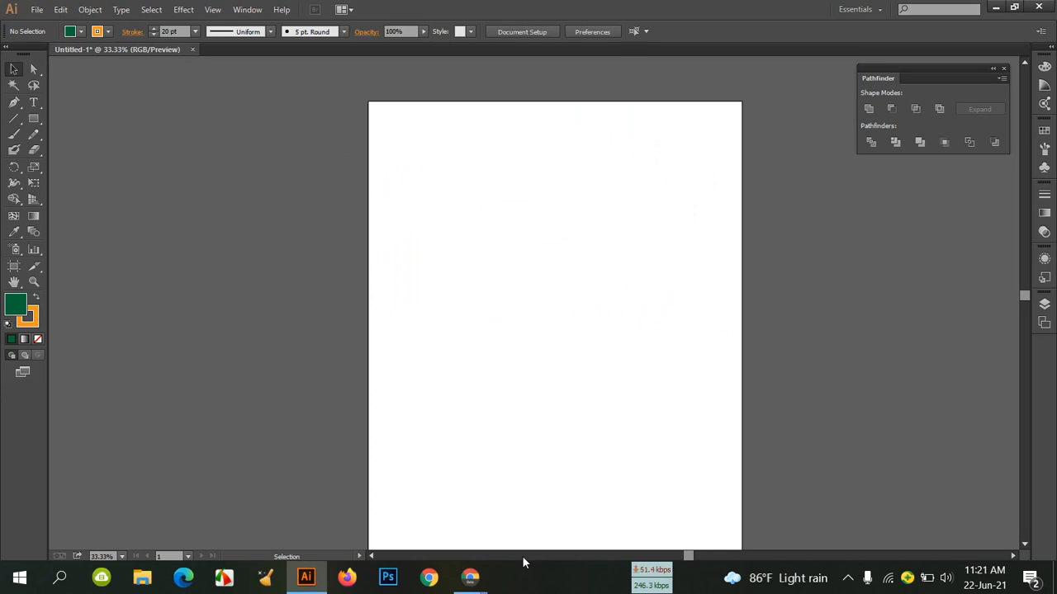
# Switch to the Facebook Live Producer page to check the viewers' comments, then return to Illustrator.
pyautogui.moveTo(469, 577)
pyautogui.click(382, 537)
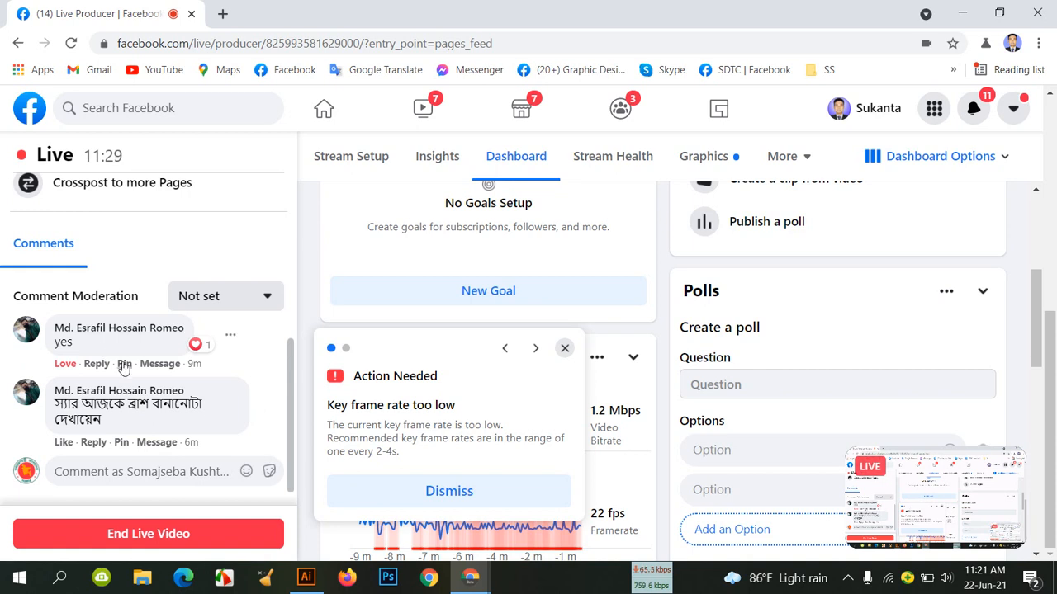
pyautogui.moveTo(436, 562)
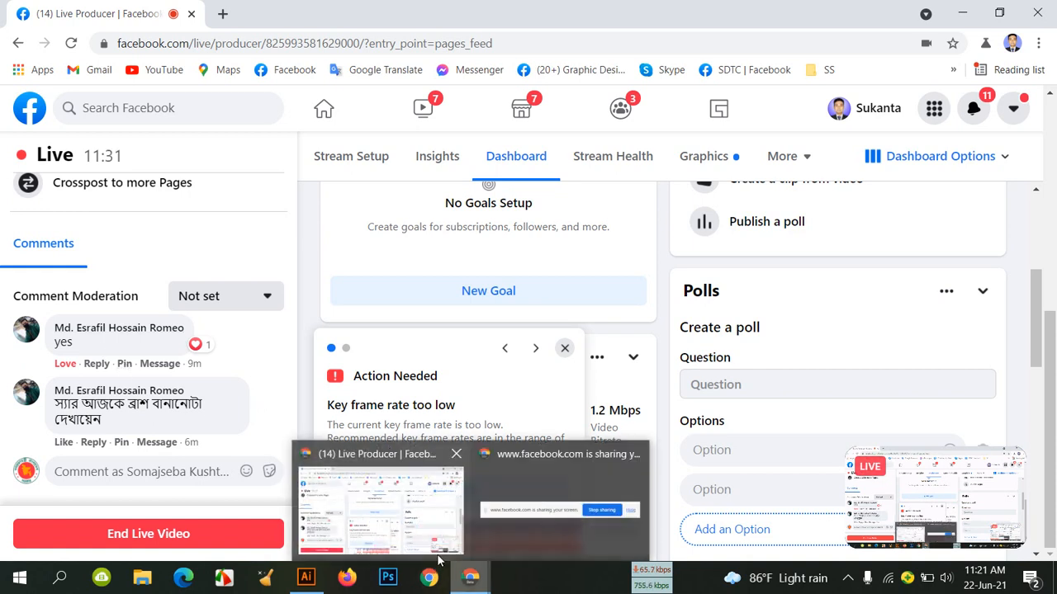
pyautogui.click(306, 578)
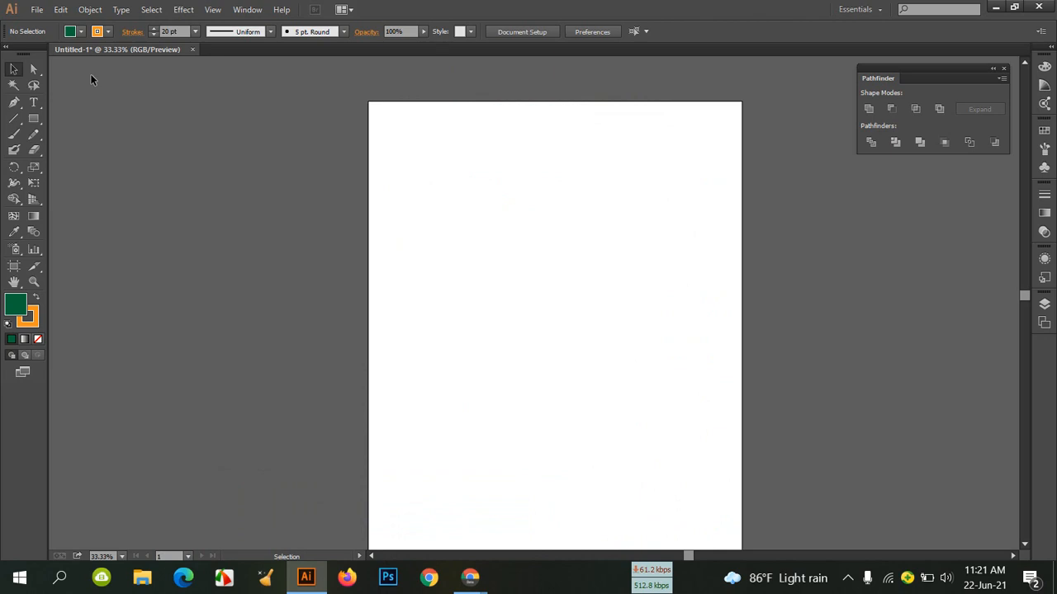
# Start a path with the Pen tool, drawing a large S-shaped curve down the artboard with green fill and orange stroke.
pyautogui.click(34, 73)
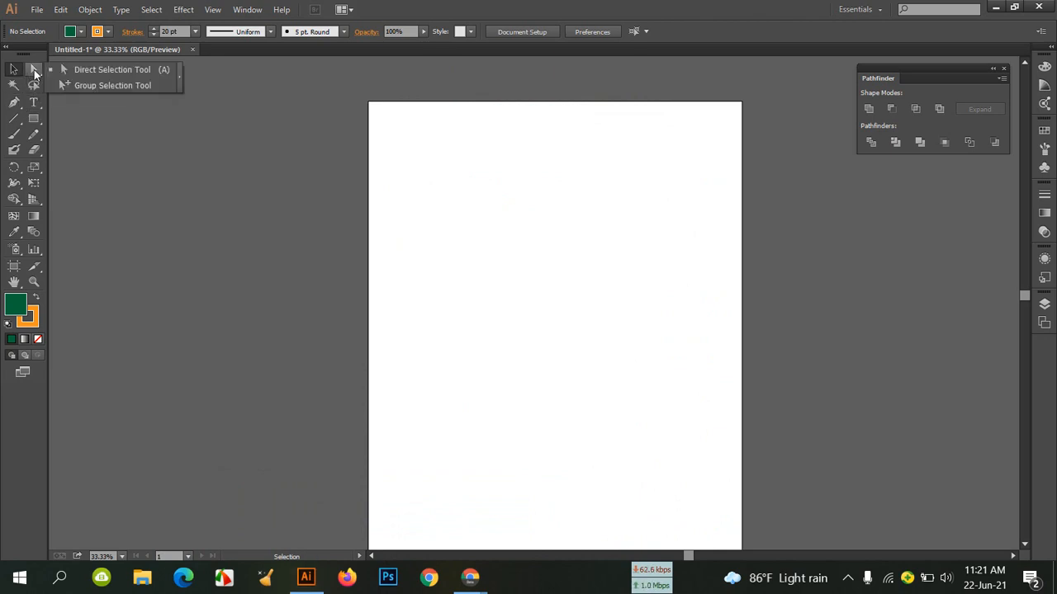
pyautogui.click(34, 73)
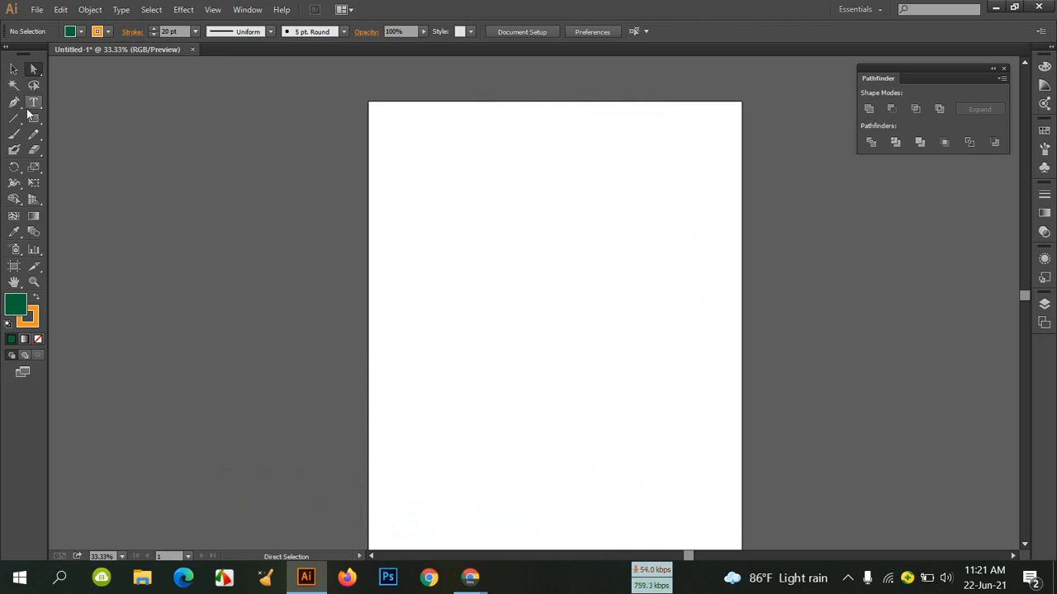
pyautogui.click(16, 106)
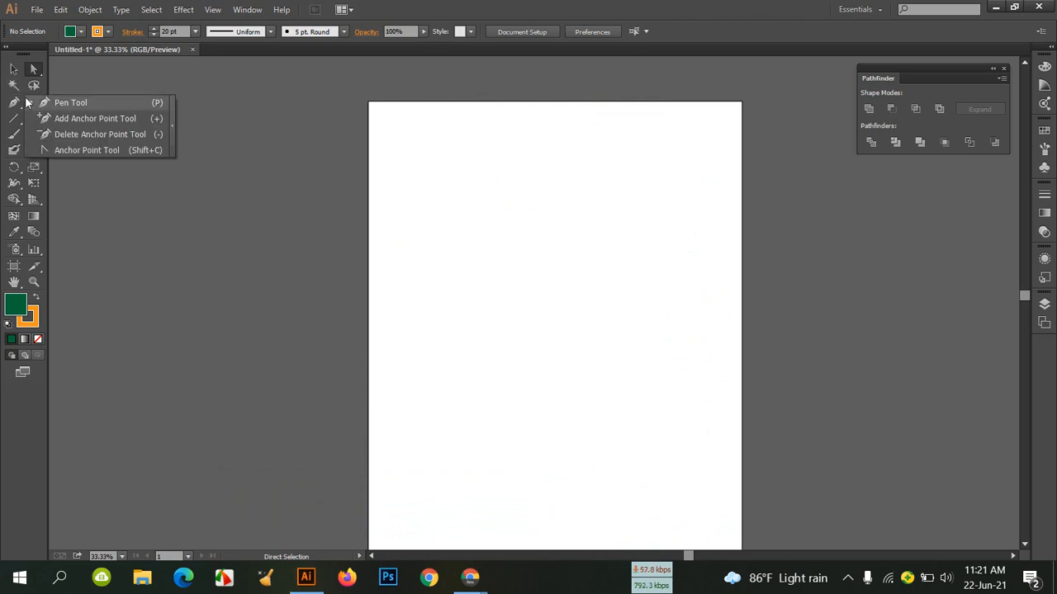
pyautogui.click(87, 102)
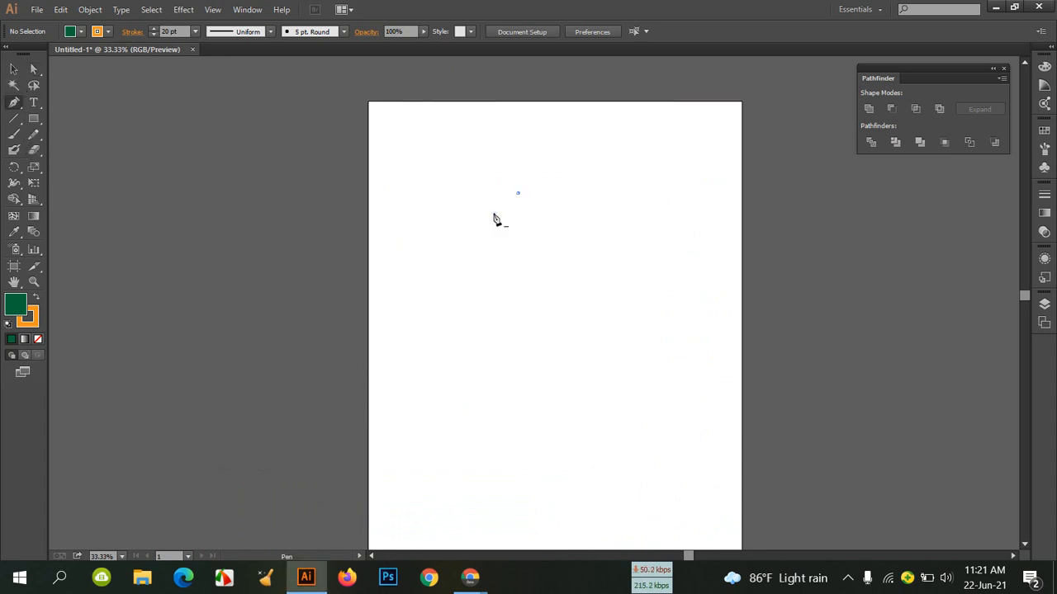
pyautogui.moveTo(468, 269); pyautogui.dragTo(562, 373)
pyautogui.moveTo(601, 446); pyautogui.dragTo(556, 503)
pyautogui.moveTo(476, 487); pyautogui.dragTo(488, 460)
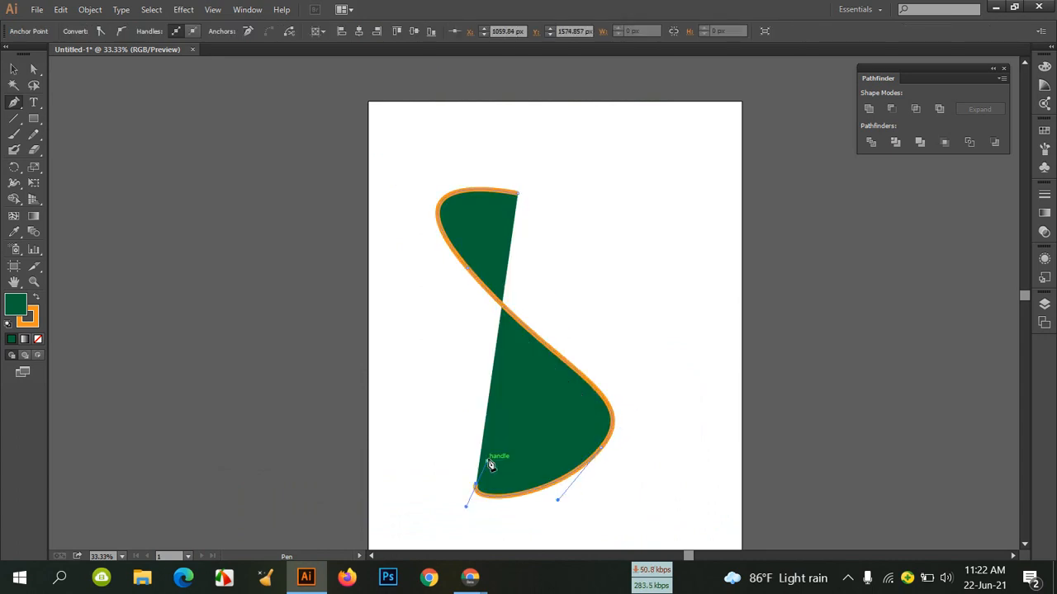
# Continue the path upward with mixed curved and straight segments and close it at its starting anchor point.
pyautogui.moveTo(523, 411); pyautogui.dragTo(555, 403)
pyautogui.click(552, 380)
pyautogui.click(498, 365)
pyautogui.click(448, 395)
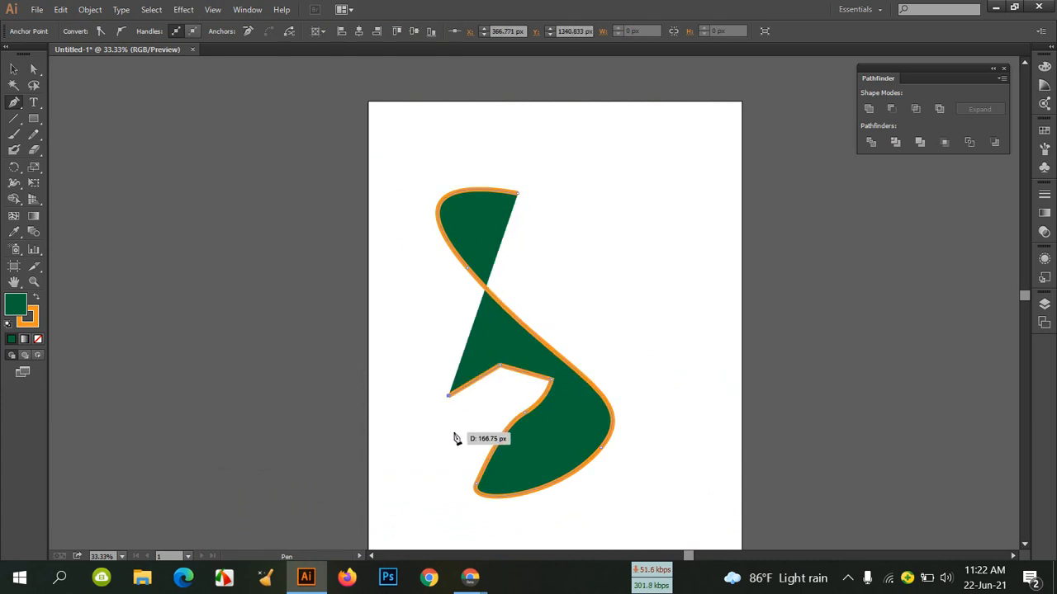
pyautogui.moveTo(422, 344); pyautogui.dragTo(453, 328)
pyautogui.click(540, 291)
pyautogui.moveTo(519, 195); pyautogui.dragTo(378, 163)
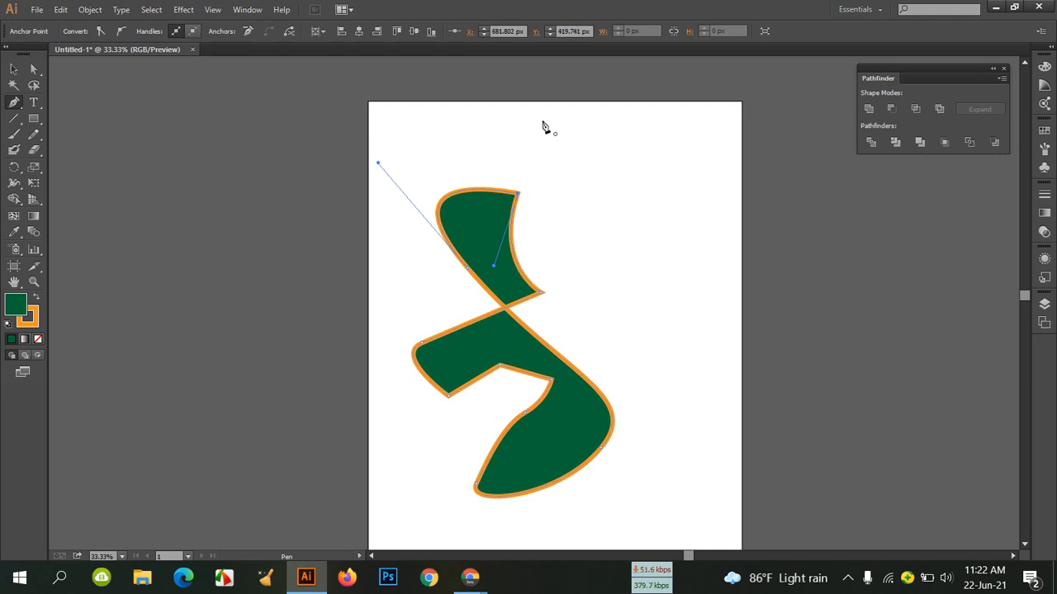
# Undo the stray path started beside the green S-shaped path, and delete the green shape from the artboard.
pyautogui.moveTo(581, 170); pyautogui.dragTo(619, 229)
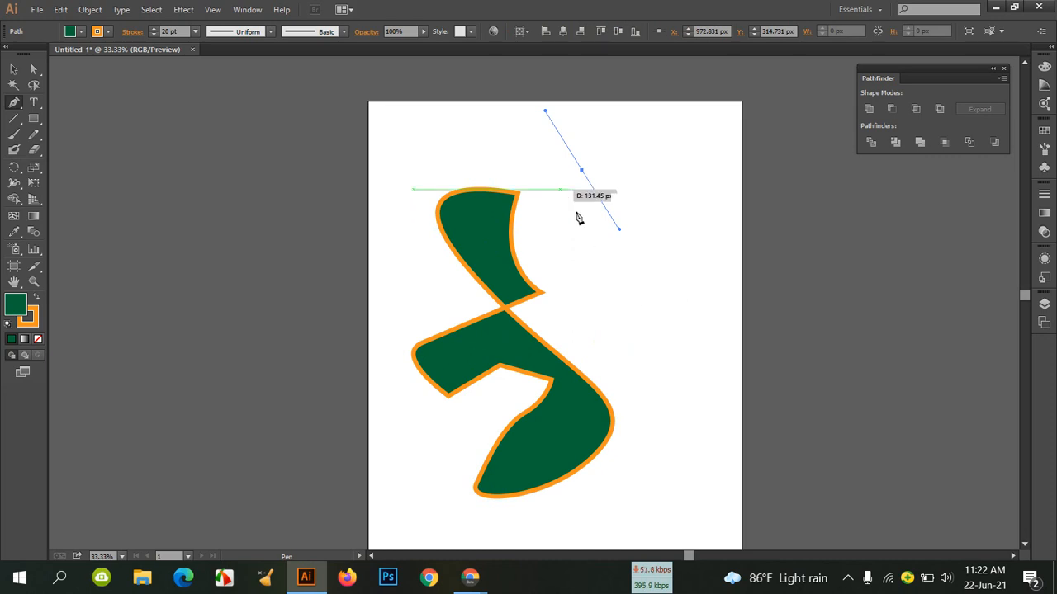
pyautogui.hotkey('ctrl', 'z')
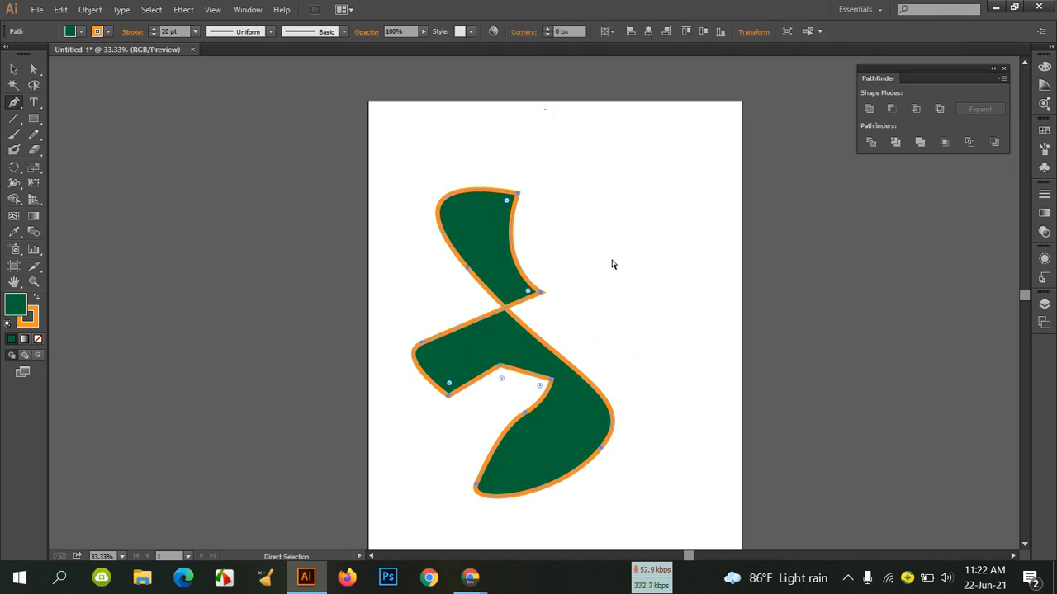
pyautogui.click(13, 69)
pyautogui.press('Delete')
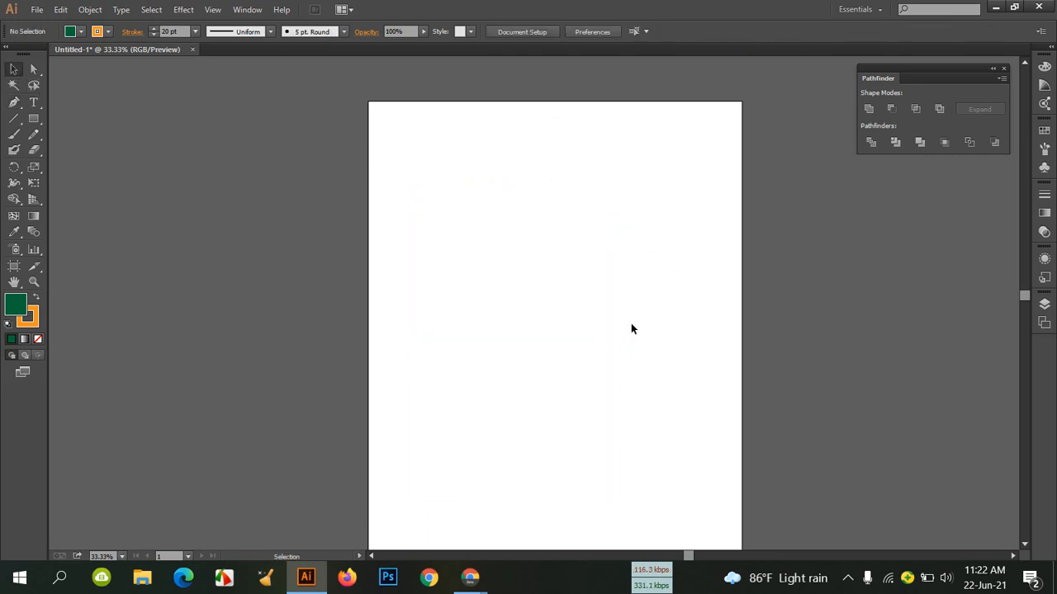
# Set the Pen tool's fill to red and its stroke to black for new paths.
pyautogui.click(14, 102)
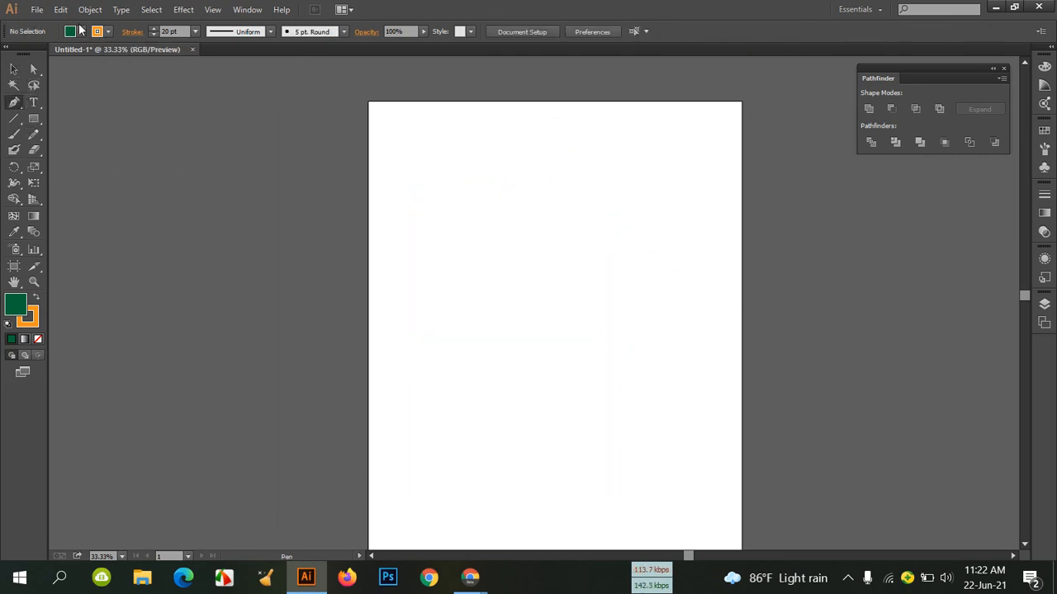
pyautogui.click(81, 31)
pyautogui.click(46, 53)
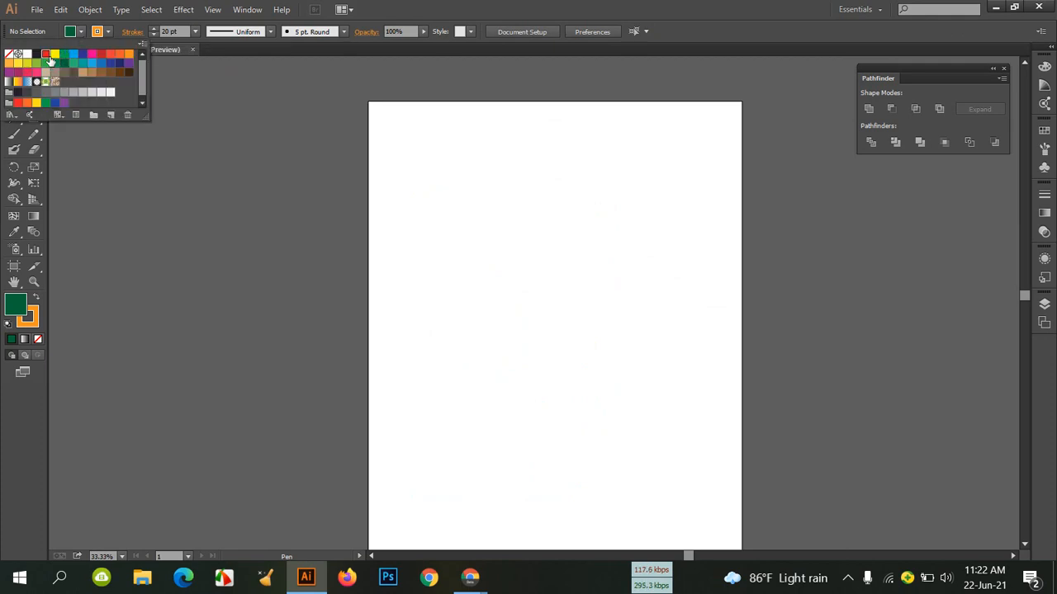
pyautogui.click(108, 31)
pyautogui.click(109, 31)
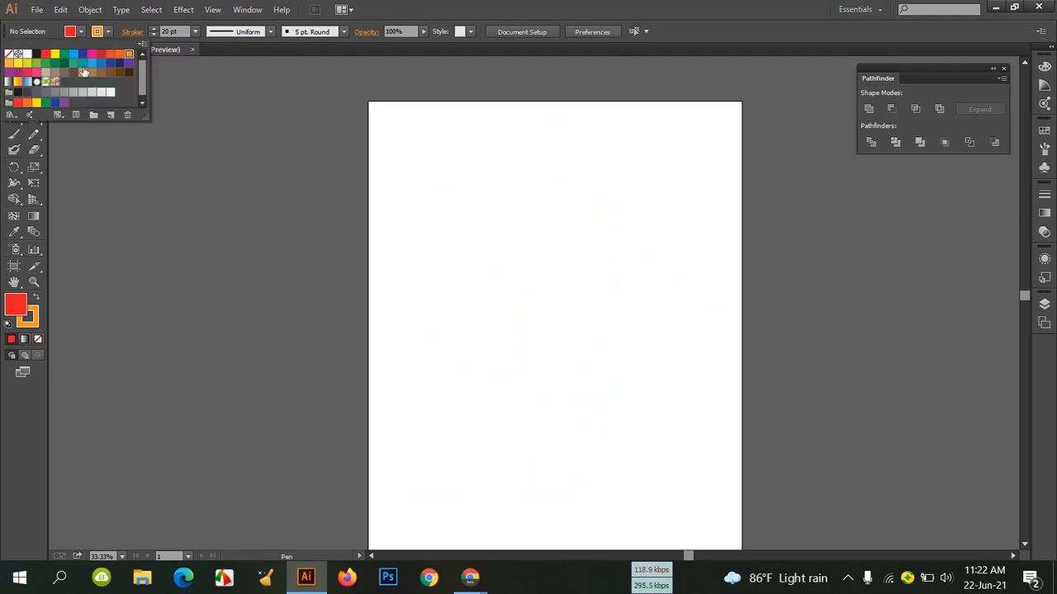
pyautogui.click(36, 54)
# Draw an open Pen path around the artboard's middle, using mostly straight segments and ending with two curved anchor points.
pyautogui.click(426, 172)
pyautogui.click(450, 372)
pyautogui.click(662, 419)
pyautogui.click(691, 295)
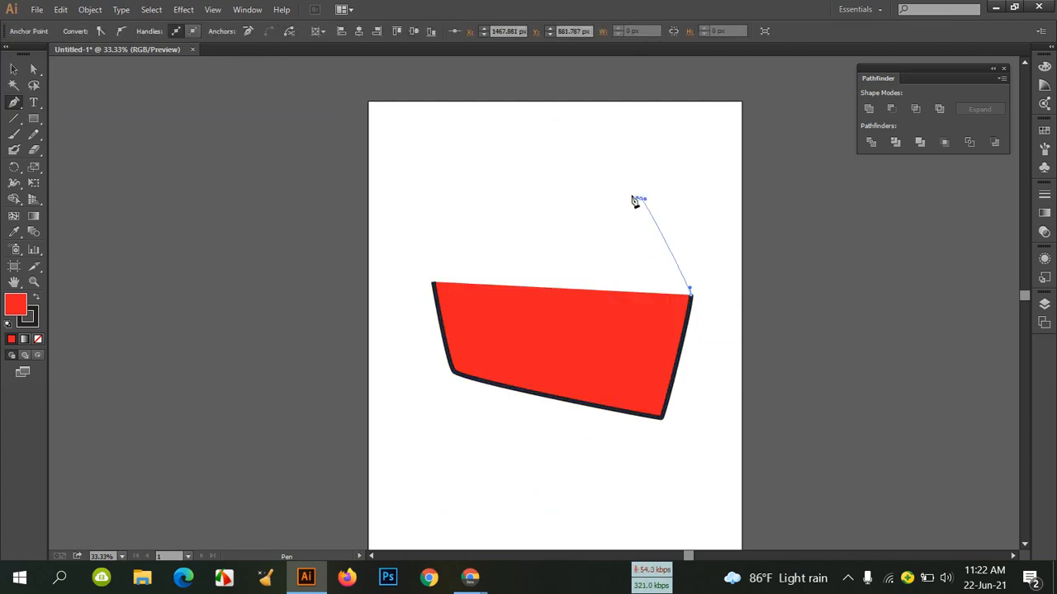
pyautogui.click(642, 199)
pyautogui.click(570, 169)
pyautogui.moveTo(546, 295); pyautogui.dragTo(561, 309)
pyautogui.moveTo(555, 386); pyautogui.dragTo(542, 376)
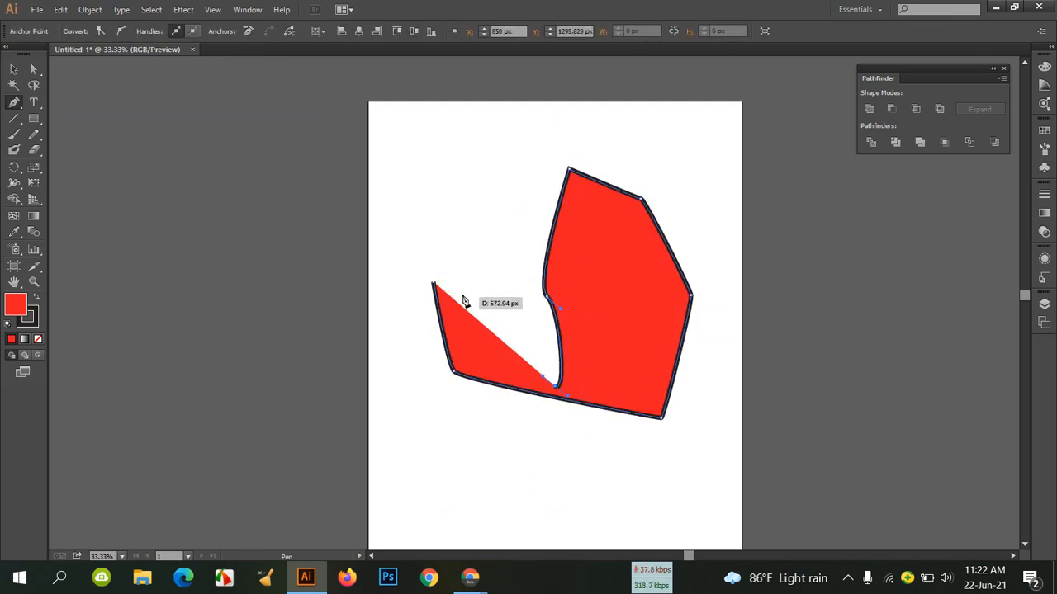
# Extend the open path with overlapping straight and curved segments across the red shape, and delete the whole path.
pyautogui.click(608, 476)
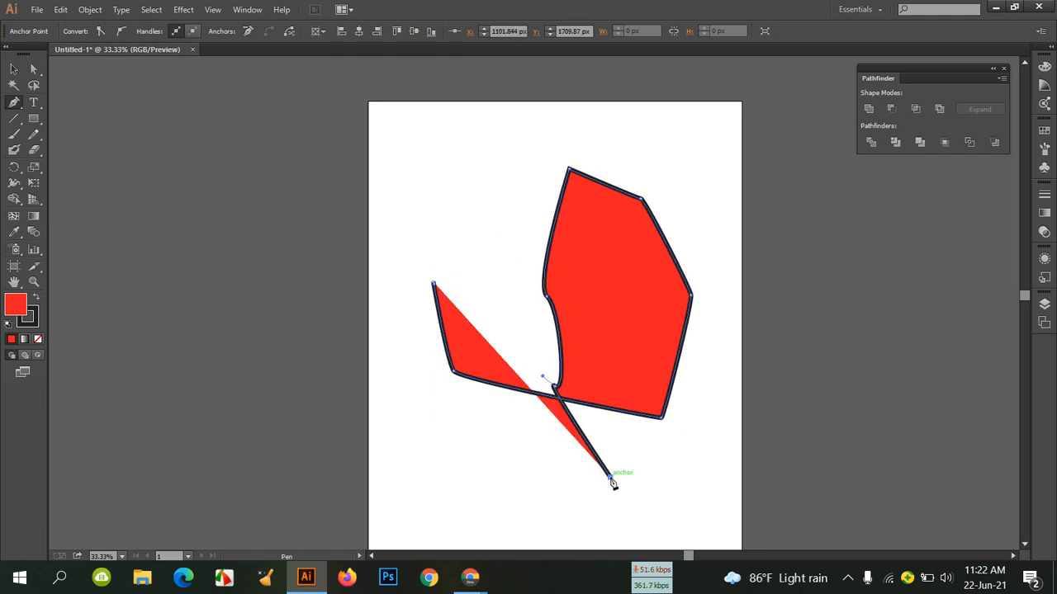
pyautogui.click(652, 497)
pyautogui.click(684, 421)
pyautogui.click(672, 281)
pyautogui.moveTo(623, 224); pyautogui.dragTo(545, 188)
pyautogui.click(533, 379)
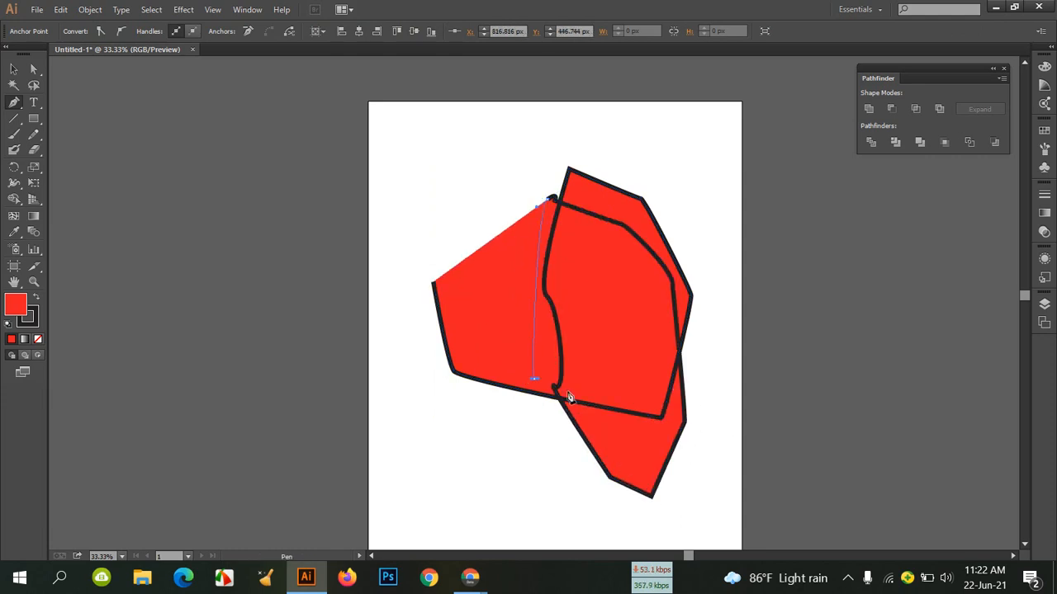
pyautogui.moveTo(585, 410); pyautogui.dragTo(589, 419)
pyautogui.click(499, 483)
pyautogui.click(492, 484)
pyautogui.moveTo(453, 380); pyautogui.dragTo(534, 305)
pyautogui.click(596, 294)
pyautogui.moveTo(602, 294); pyautogui.dragTo(631, 322)
pyautogui.moveTo(629, 323); pyautogui.dragTo(637, 345)
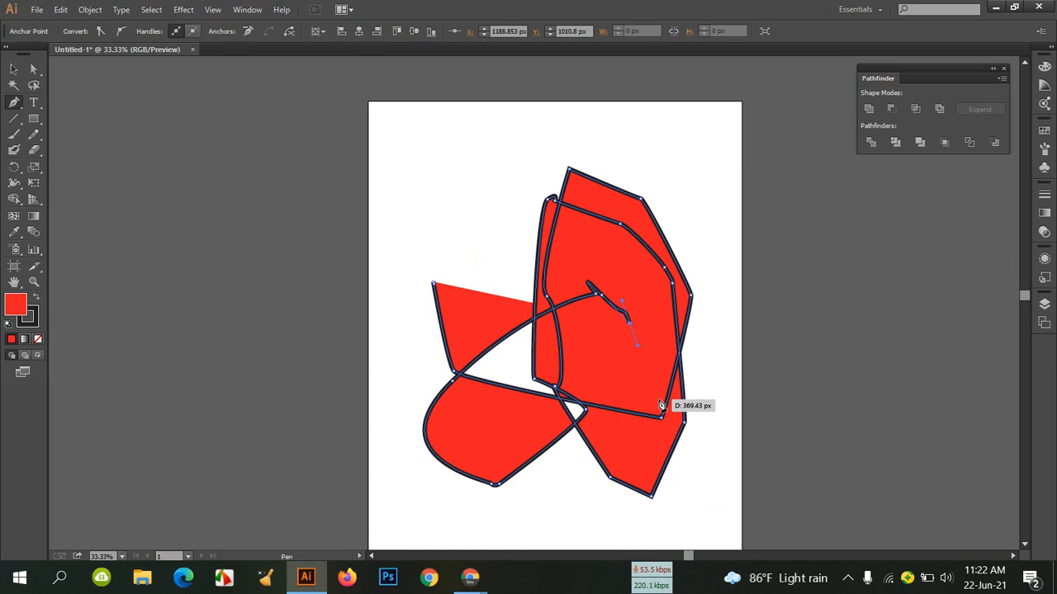
pyautogui.press('Delete')
pyautogui.press('Delete')
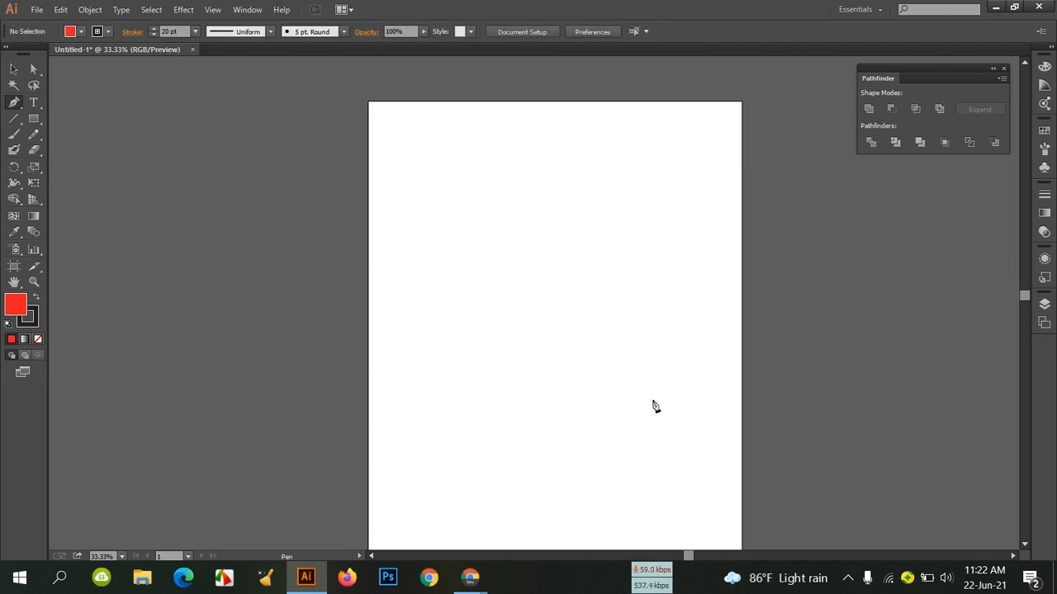
# Draw a red rectangle with a black stroke, about 780 px wide and 945 px high, in the artboard's middle.
pyautogui.click(11, 105)
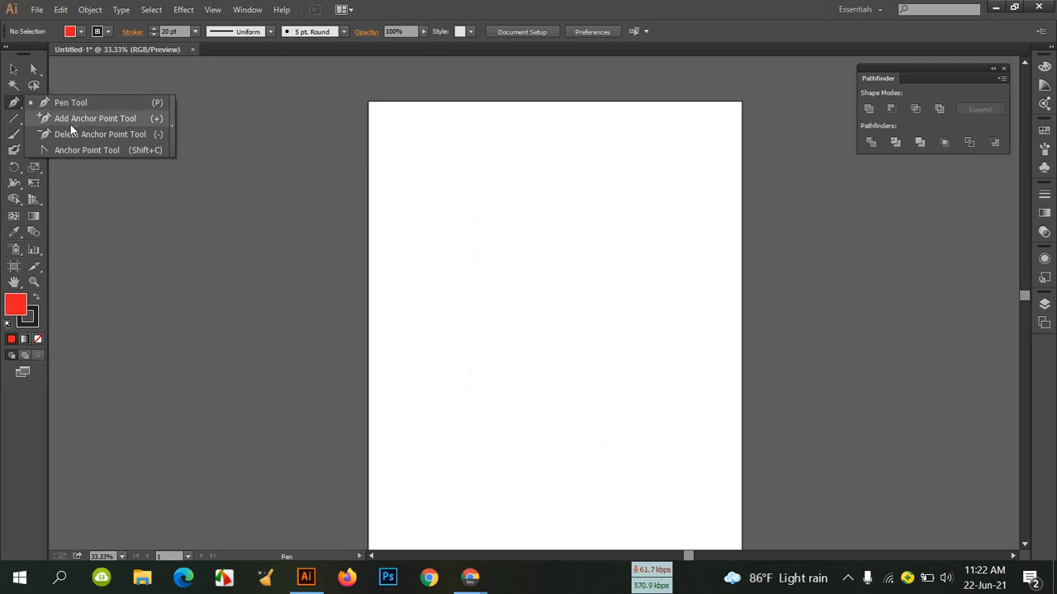
pyautogui.click(12, 106)
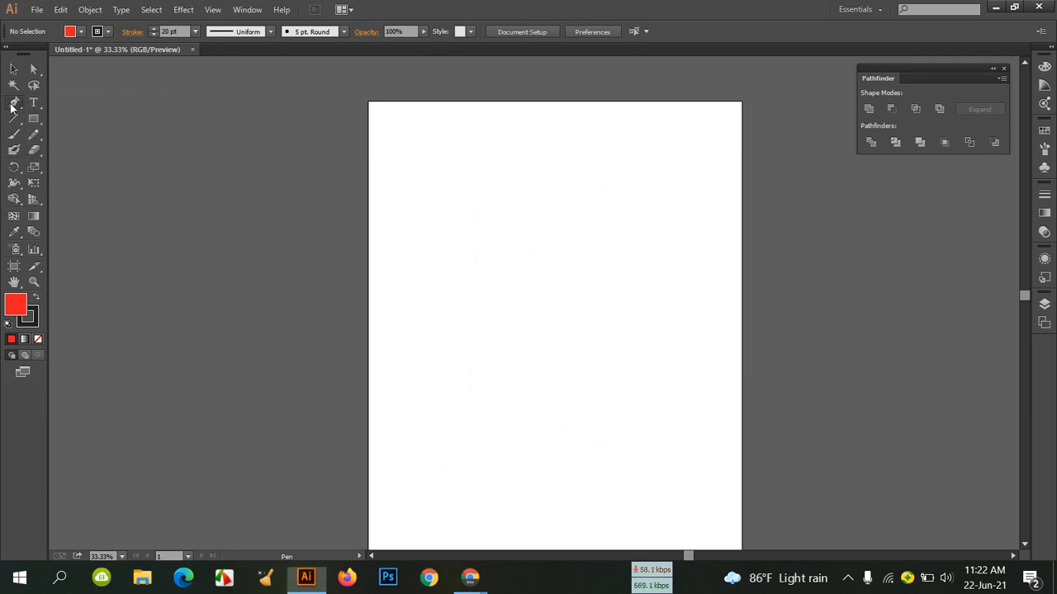
pyautogui.click(33, 118)
pyautogui.click(79, 125)
pyautogui.moveTo(465, 192); pyautogui.dragTo(636, 402)
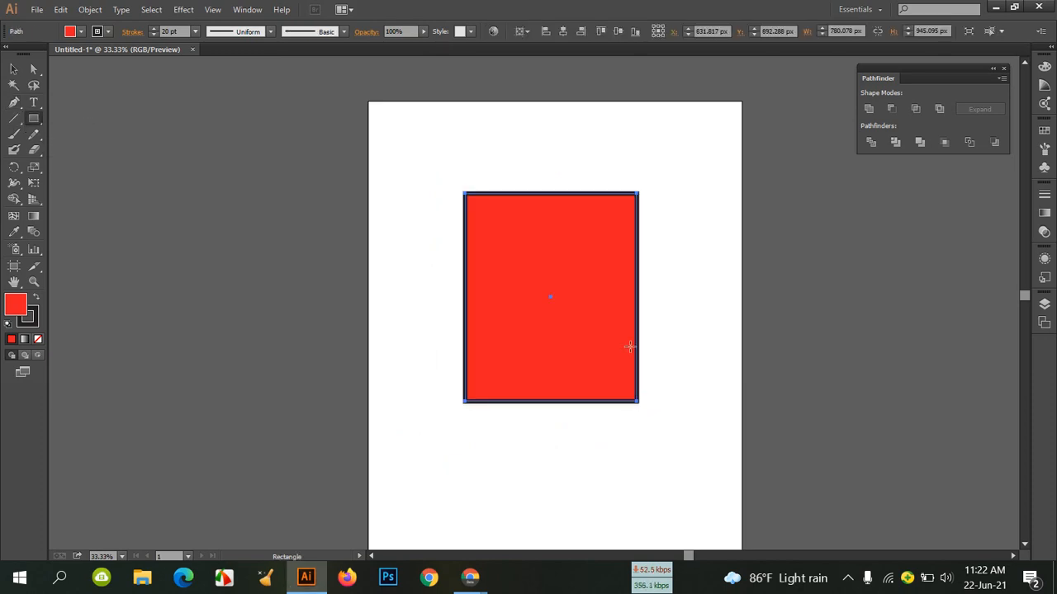
# Add an anchor point midway along the rectangle's top edge and pull it down near the centre to form a V notch.
pyautogui.click(34, 69)
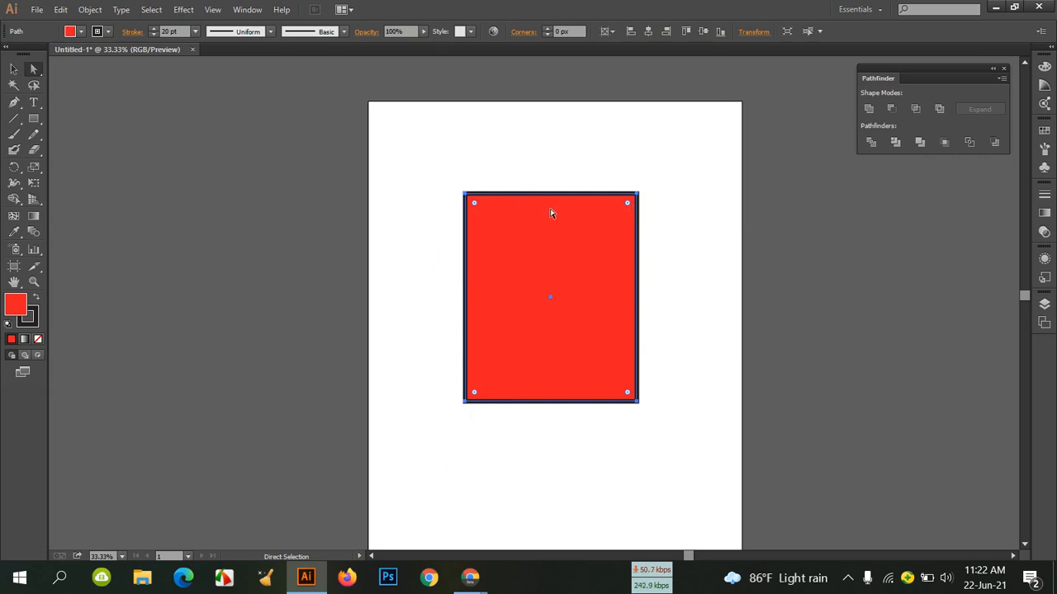
pyautogui.click(13, 102)
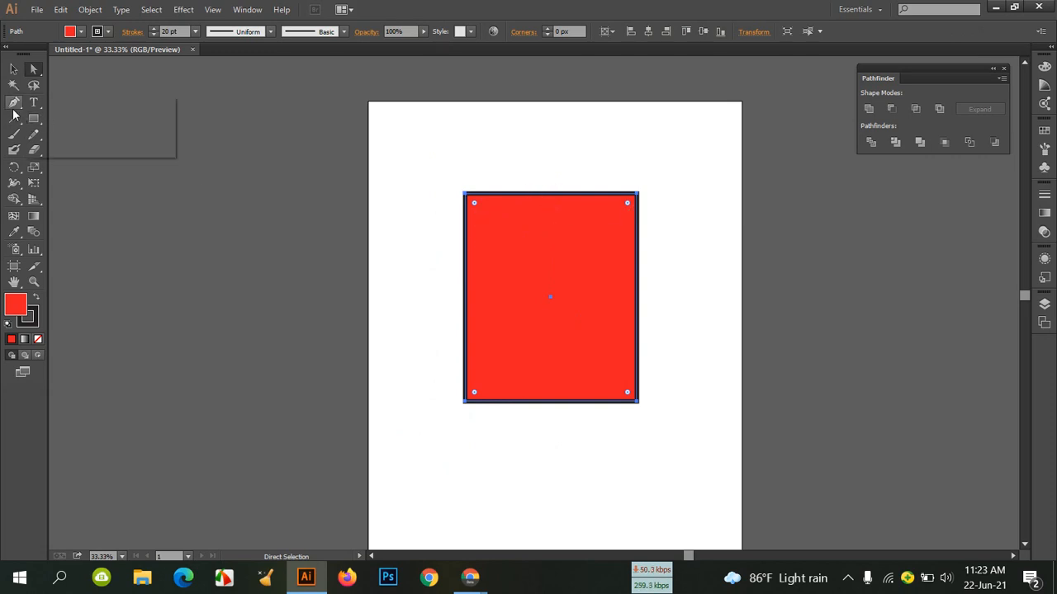
pyautogui.click(95, 118)
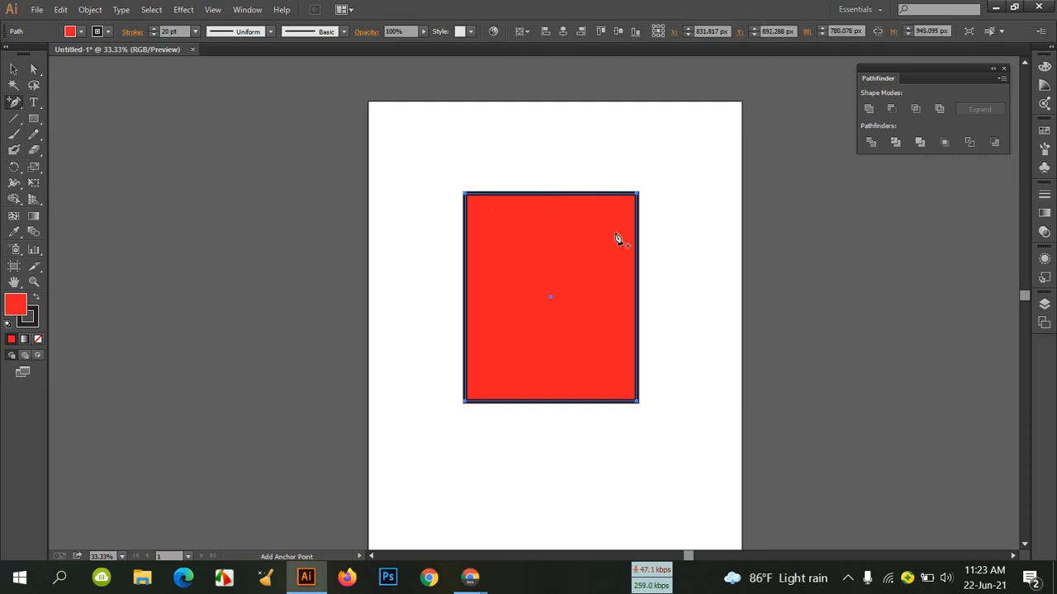
pyautogui.click(549, 194)
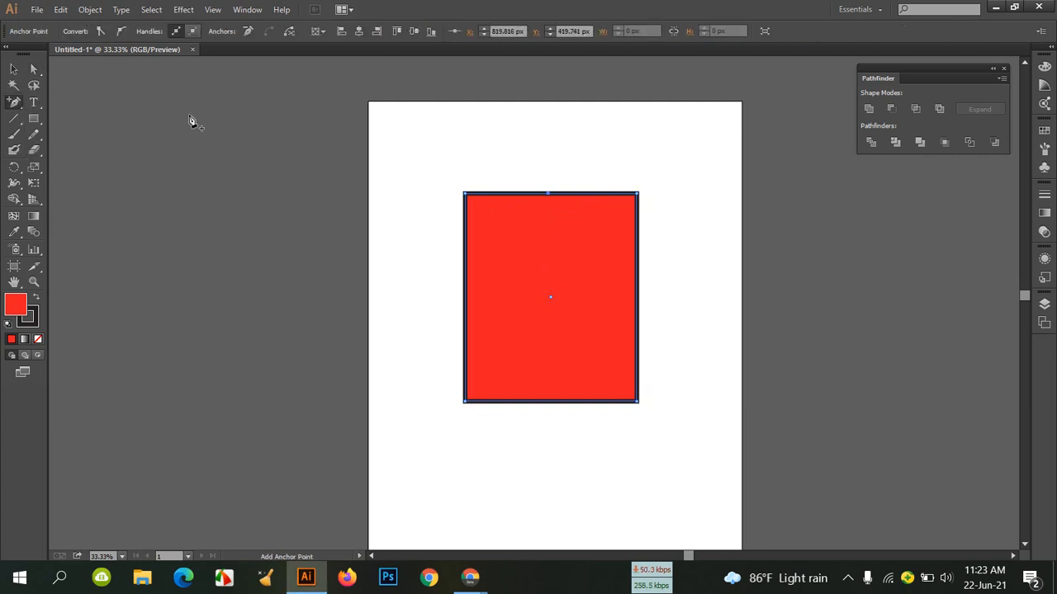
pyautogui.click(35, 69)
pyautogui.moveTo(549, 193); pyautogui.dragTo(552, 306)
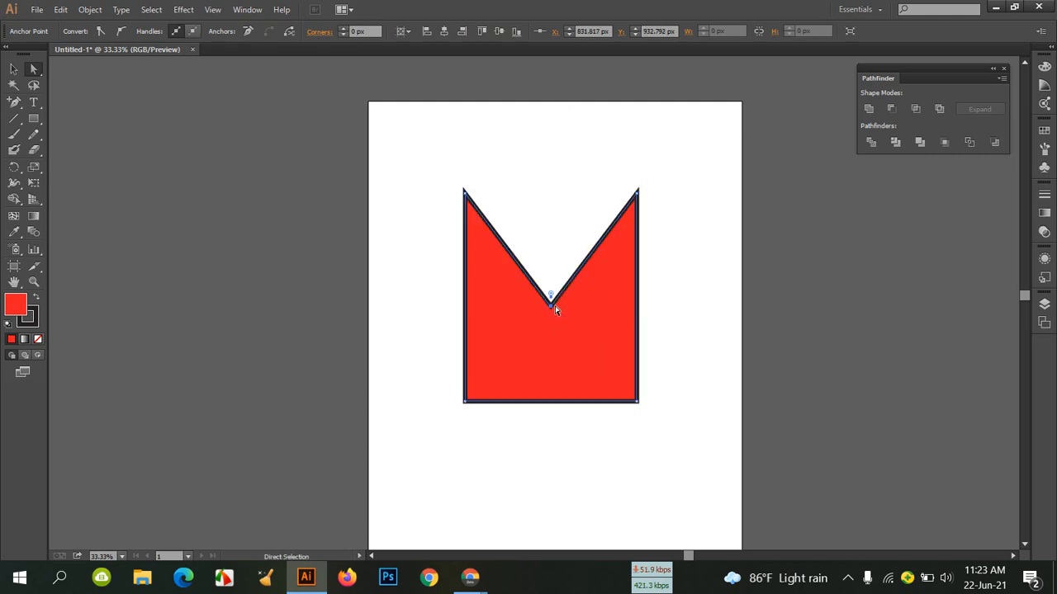
pyautogui.click(553, 481)
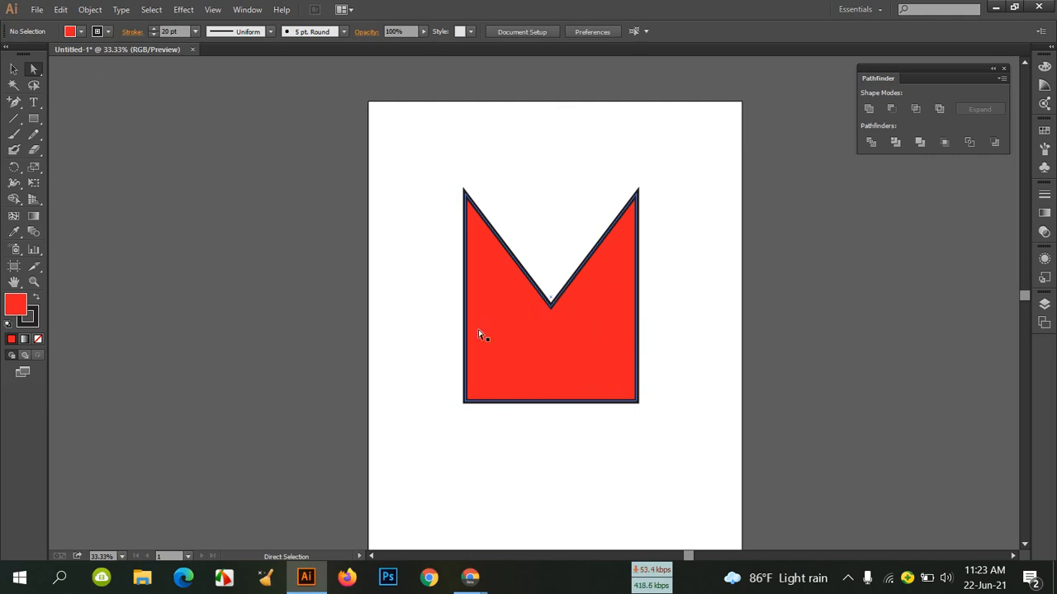
# Add anchor points to the notched shape's left and right edges and pull the right one inward.
pyautogui.moveTo(17, 109); pyautogui.dragTo(81, 120)
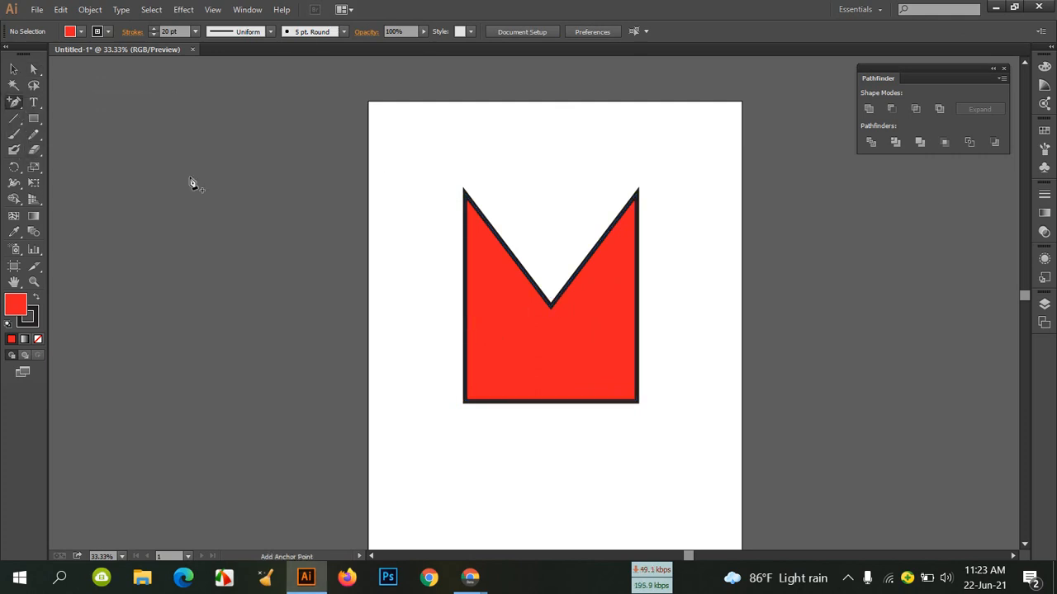
pyautogui.click(464, 335)
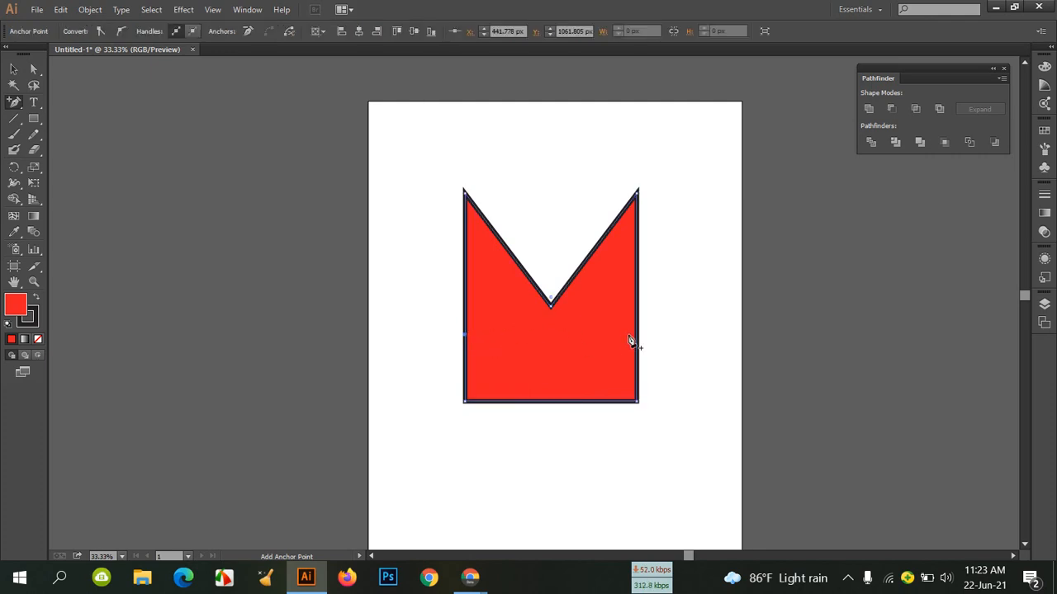
pyautogui.click(35, 70)
pyautogui.moveTo(636, 335); pyautogui.dragTo(592, 338)
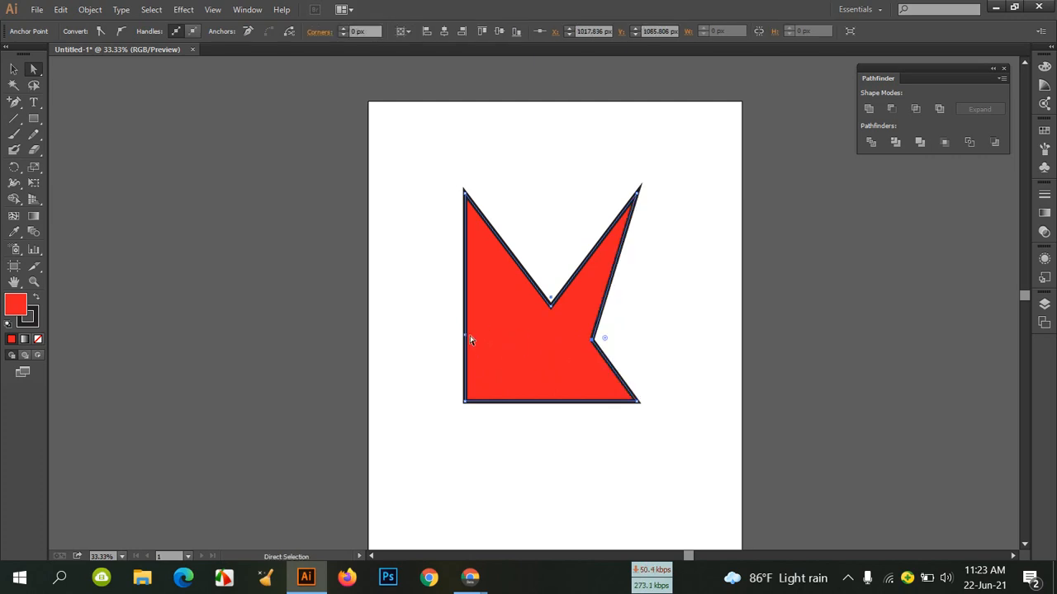
# Select only the left edge's added anchor point, pull it inward to match the right side, and deselect the shape.
pyautogui.moveTo(467, 338)
pyautogui.mouseDown()
pyautogui.moveTo(531, 345)
pyautogui.moveTo(462, 345)
pyautogui.mouseUp()
pyautogui.hotkey('ctrl', 'z')
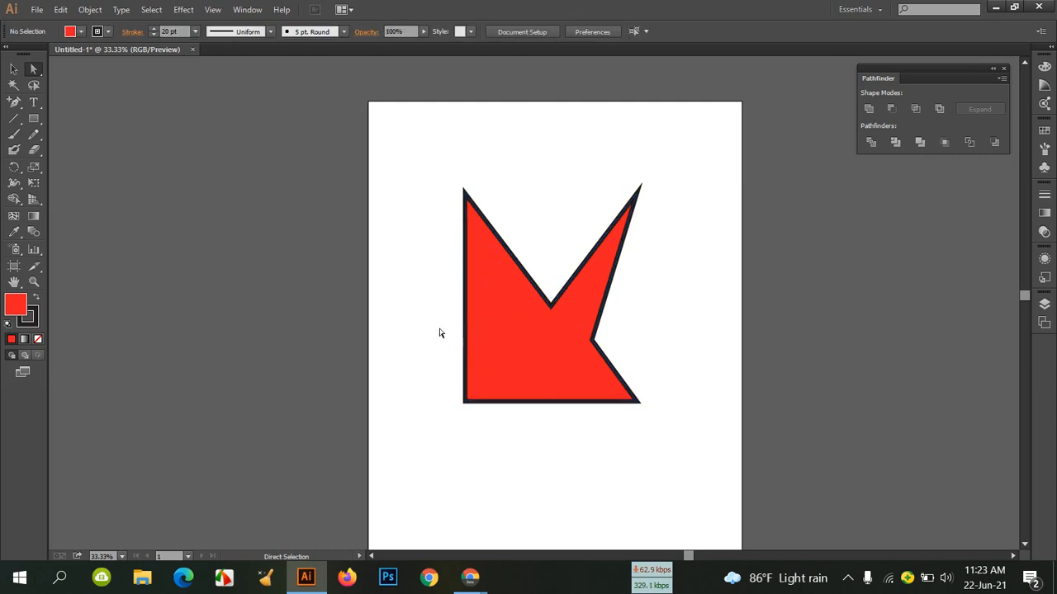
pyautogui.moveTo(444, 331); pyautogui.dragTo(475, 345)
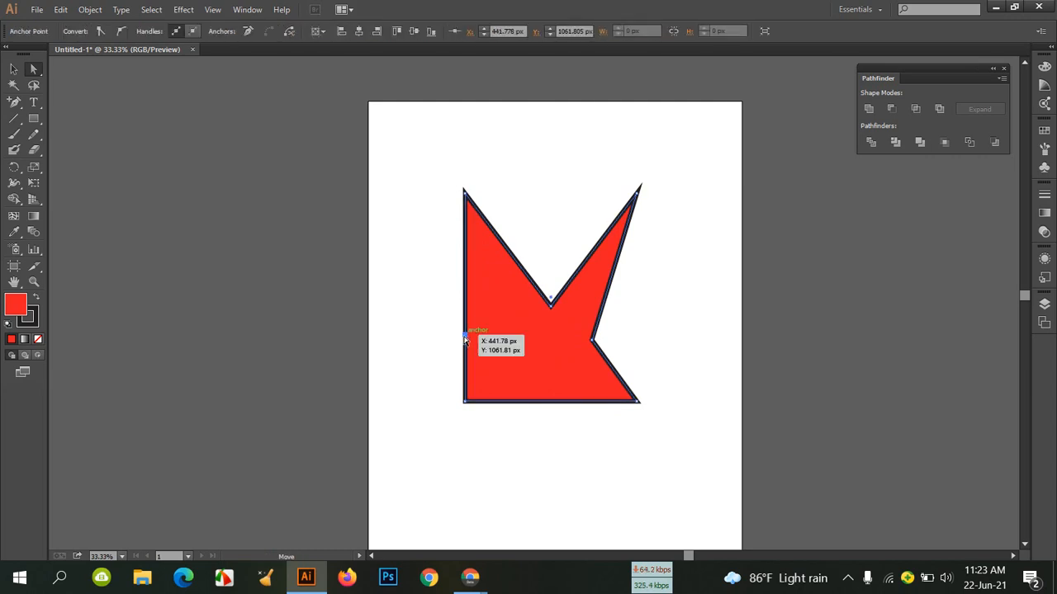
pyautogui.moveTo(466, 334); pyautogui.dragTo(514, 335)
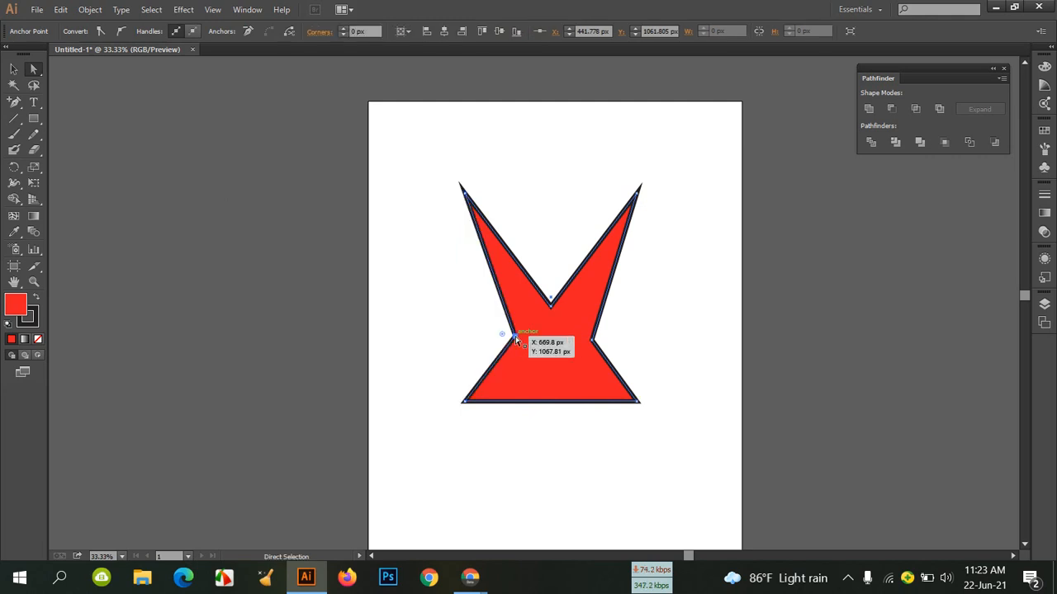
pyautogui.click(590, 475)
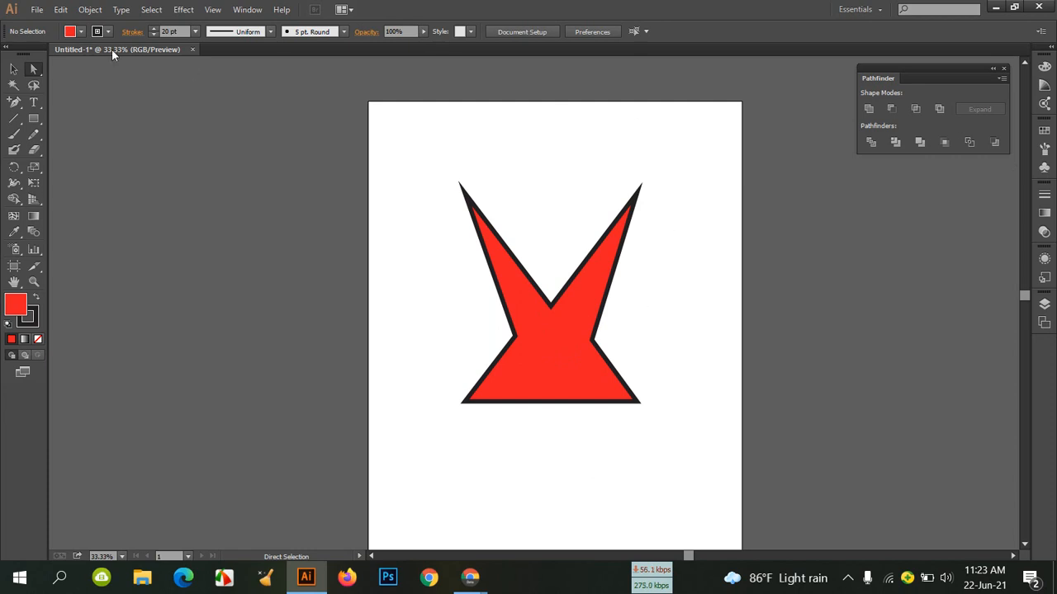
# Remove the three added anchor points with the Delete Anchor Point tool to restore the plain rectangle.
pyautogui.click(15, 102)
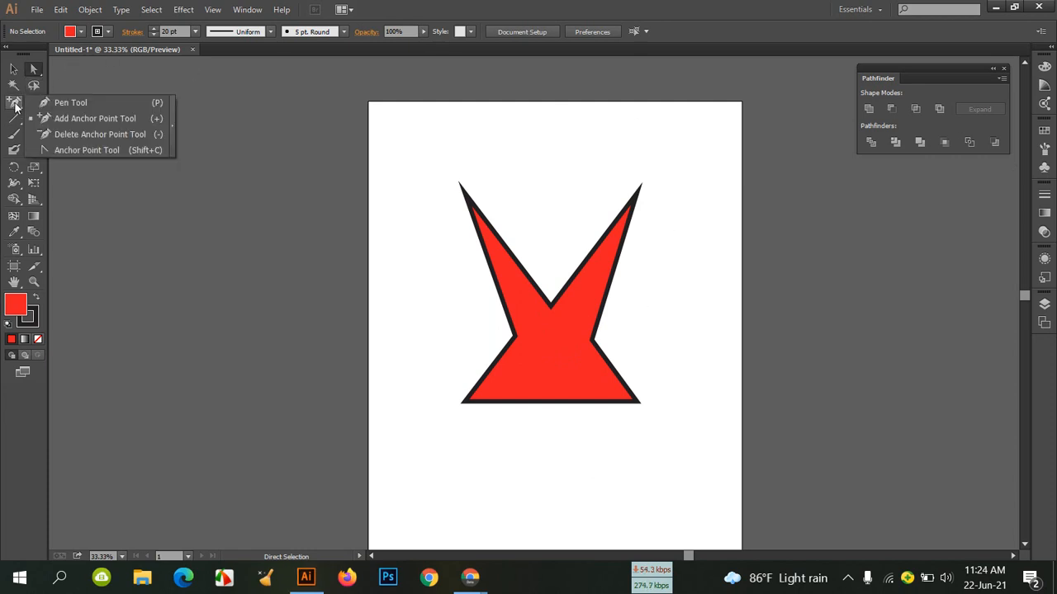
pyautogui.click(100, 132)
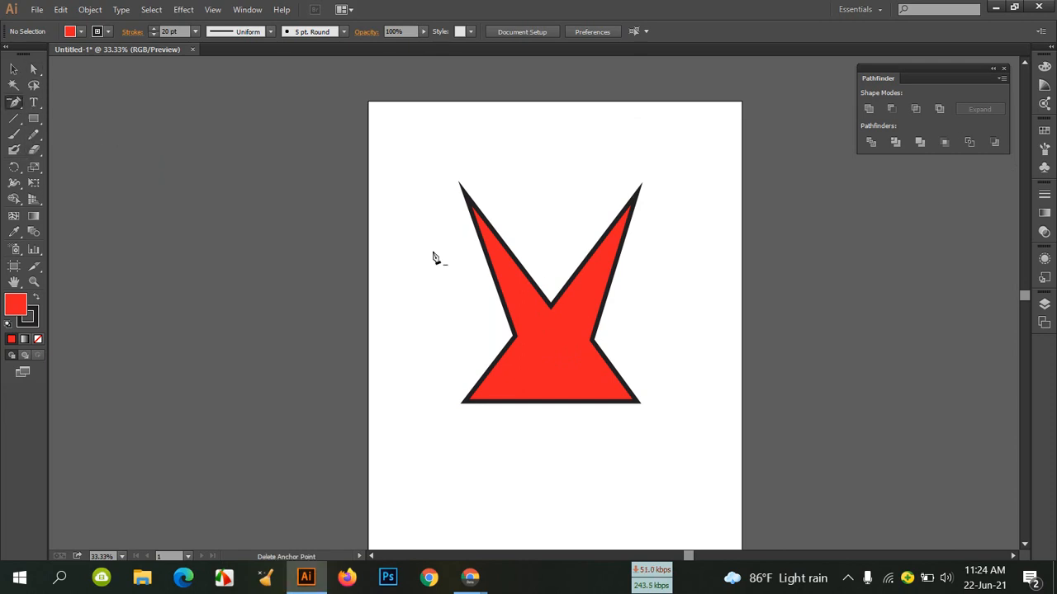
pyautogui.click(515, 338)
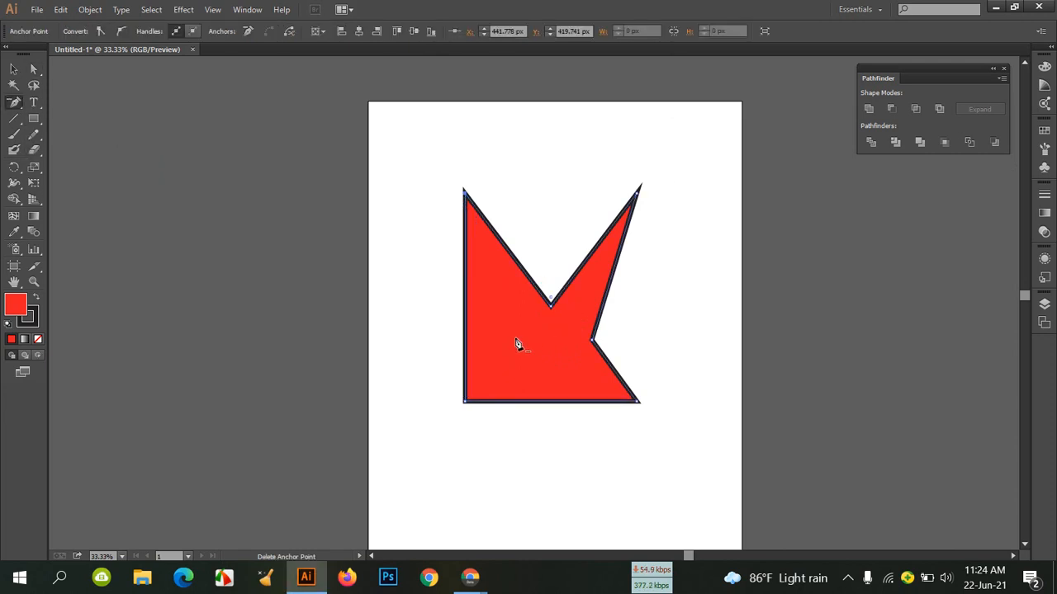
pyautogui.click(593, 340)
pyautogui.click(551, 303)
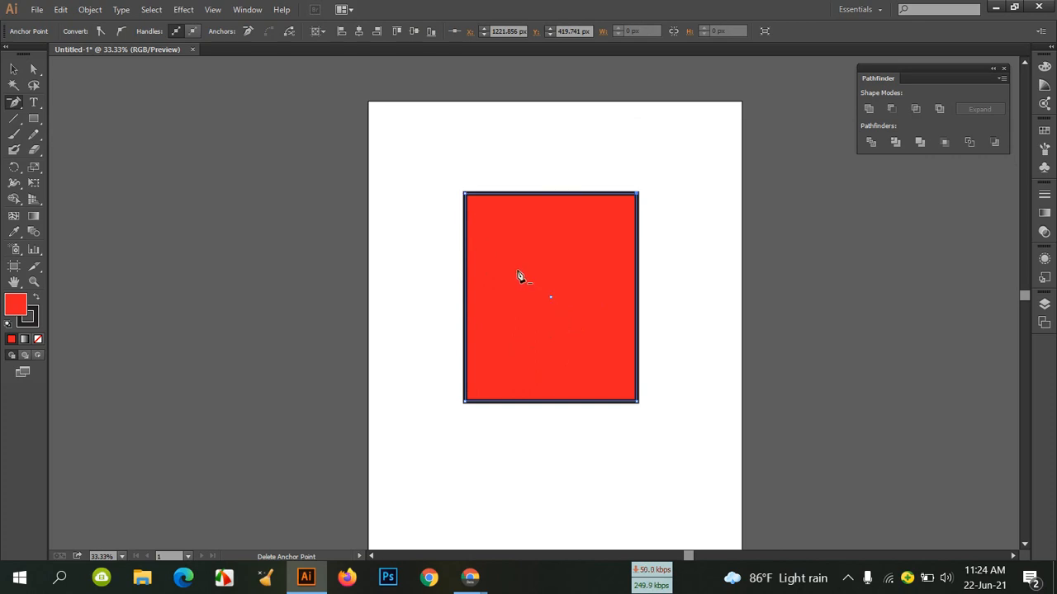
# Bend the rectangle's top edge into a deep downward curve with the Anchor Point tool.
pyautogui.click(18, 104)
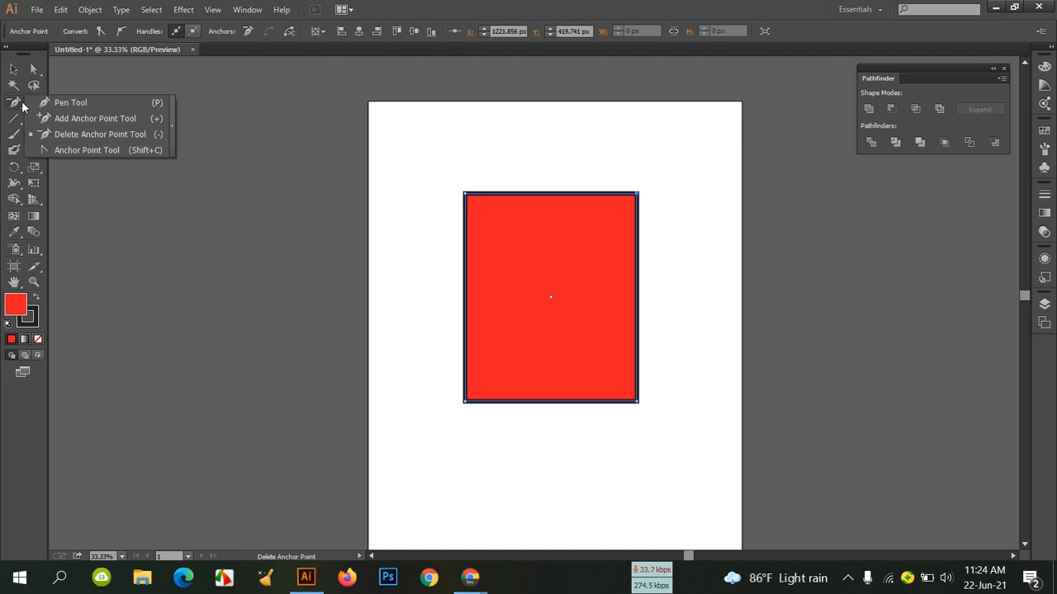
pyautogui.click(116, 150)
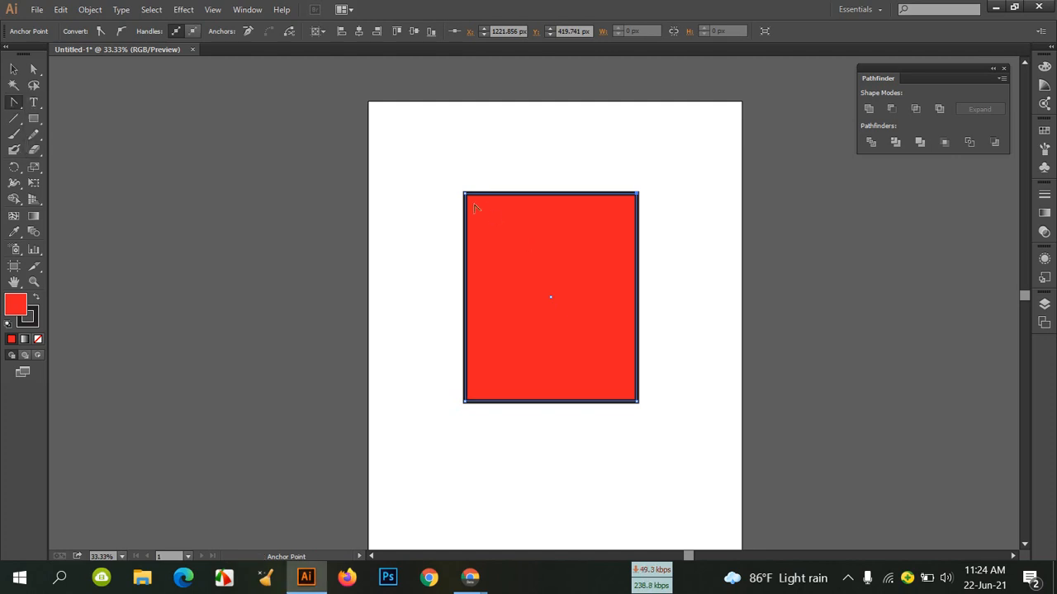
pyautogui.moveTo(478, 198); pyautogui.dragTo(485, 261)
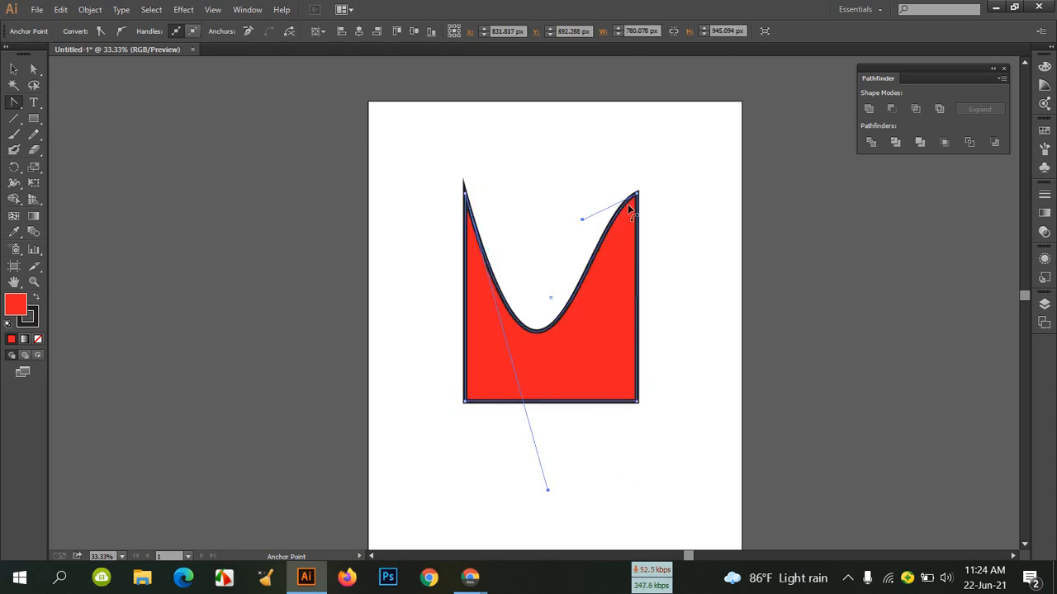
# Pull curve handles out of the red shape's upper-right and two lower corner points with the Anchor Point tool.
pyautogui.moveTo(637, 194); pyautogui.dragTo(737, 158)
pyautogui.click(528, 423)
pyautogui.click(653, 307)
pyautogui.moveTo(465, 402); pyautogui.dragTo(575, 342)
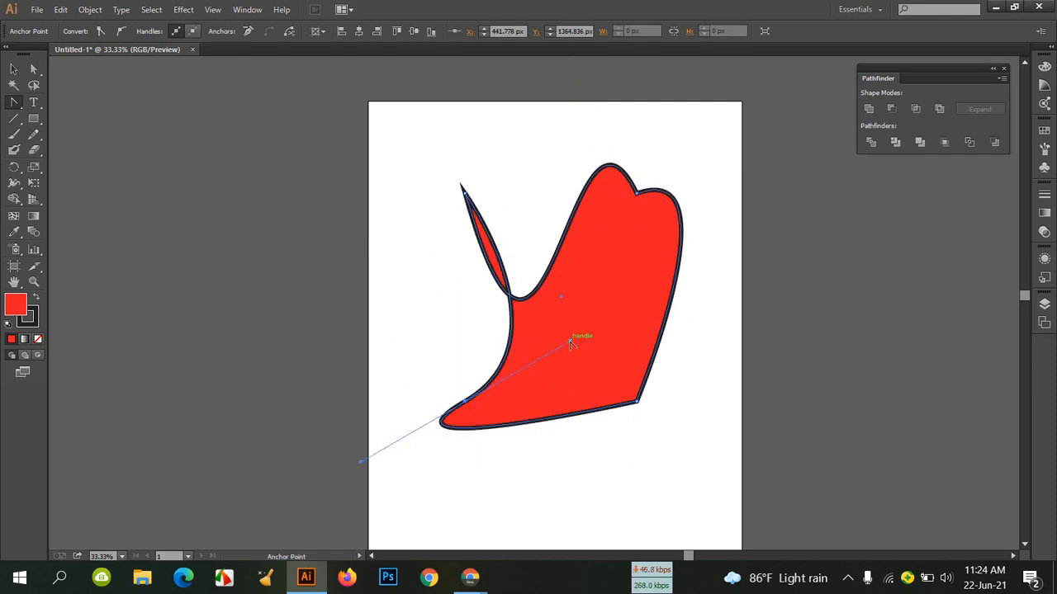
pyautogui.moveTo(637, 402); pyautogui.dragTo(581, 359)
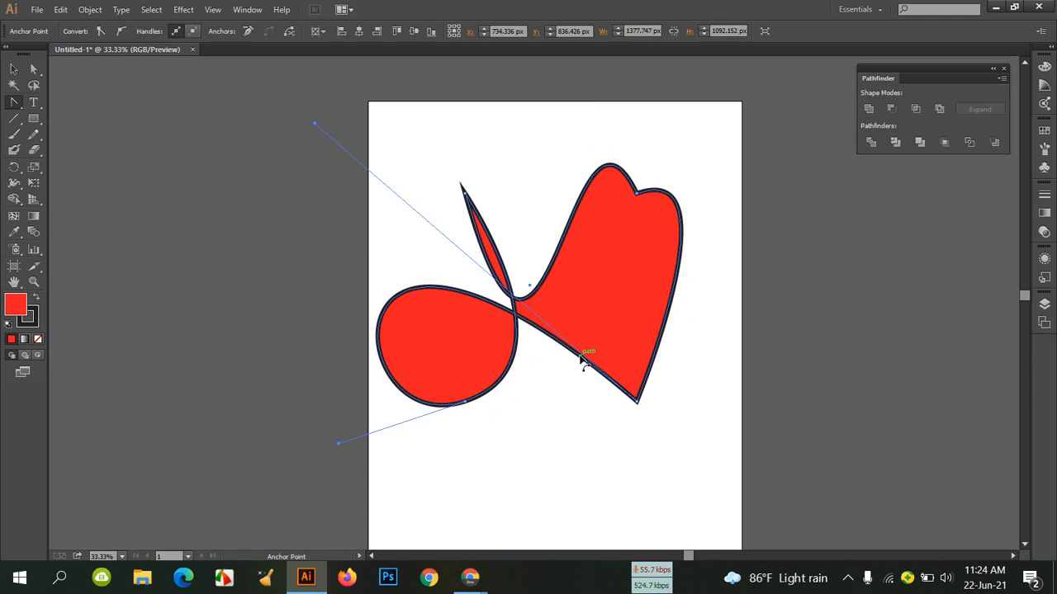
pyautogui.moveTo(636, 402); pyautogui.dragTo(566, 312)
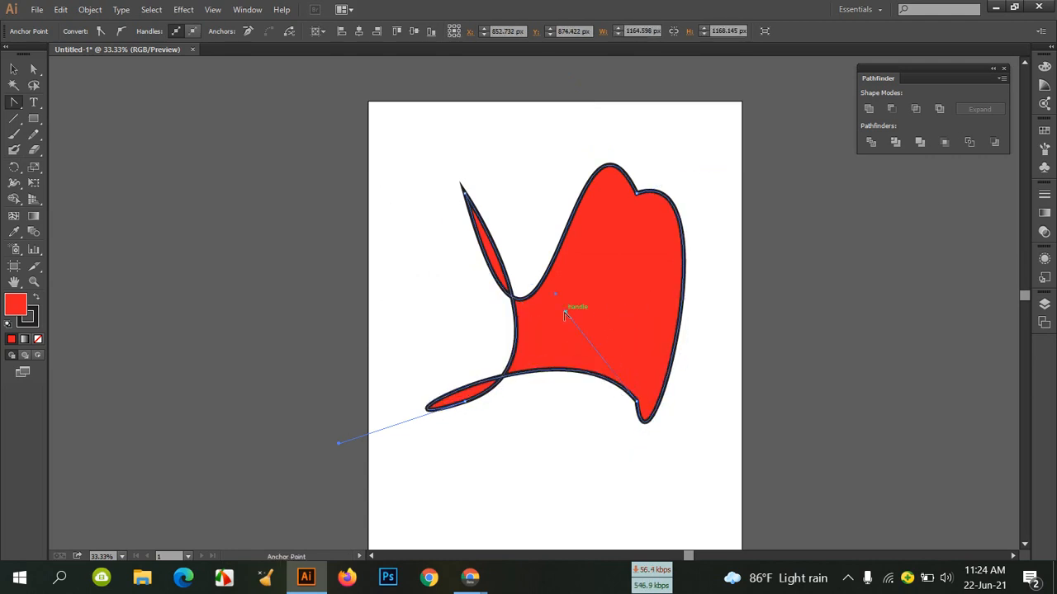
pyautogui.moveTo(634, 188); pyautogui.dragTo(606, 270)
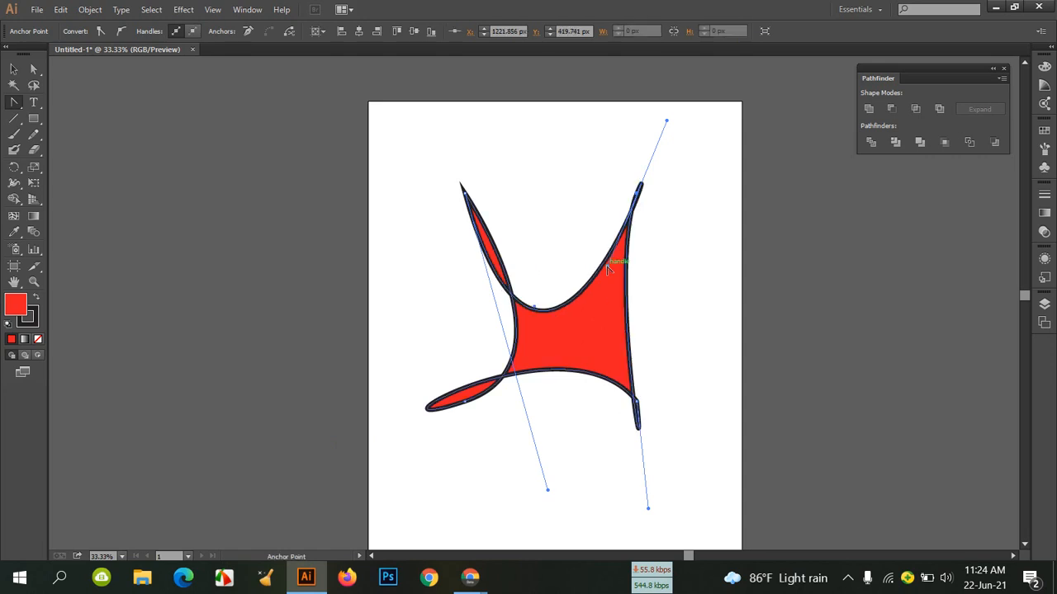
# Bend the red shape's right, left and upper segments inward and outward with the Anchor Point tool.
pyautogui.moveTo(633, 313); pyautogui.dragTo(727, 307)
pyautogui.moveTo(518, 347); pyautogui.dragTo(449, 324)
pyautogui.moveTo(537, 315); pyautogui.dragTo(552, 196)
pyautogui.moveTo(669, 302); pyautogui.dragTo(601, 307)
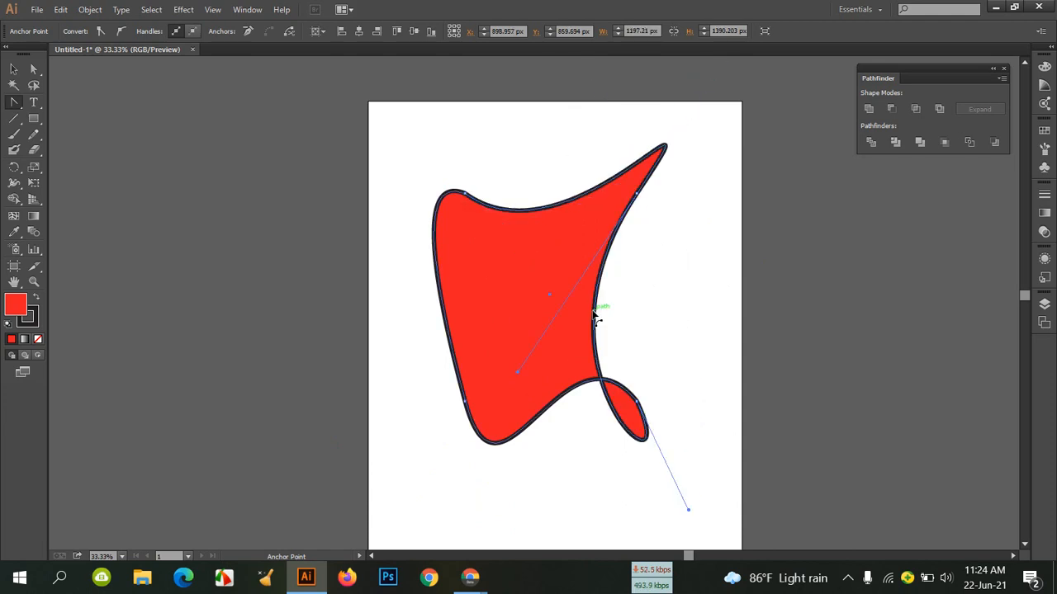
pyautogui.click(489, 335)
pyautogui.click(649, 309)
pyautogui.click(596, 322)
pyautogui.moveTo(596, 322); pyautogui.dragTo(549, 314)
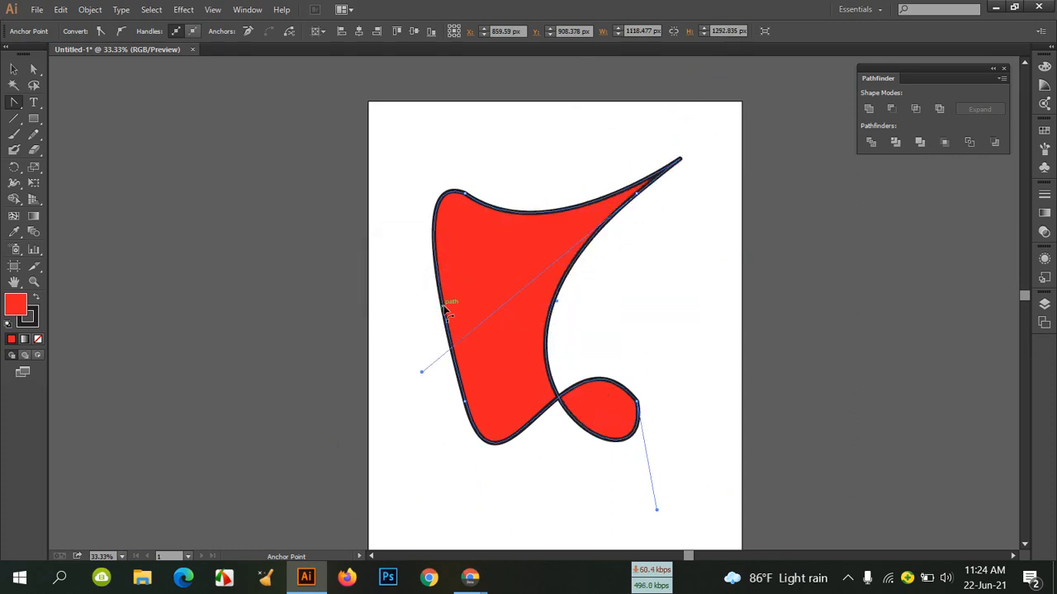
pyautogui.moveTo(446, 306); pyautogui.dragTo(484, 302)
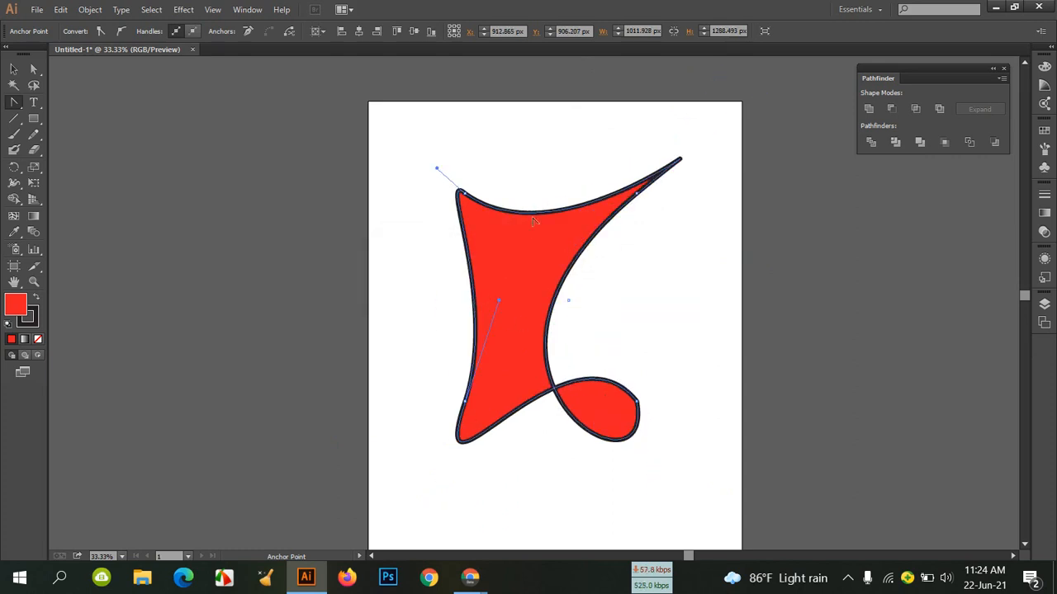
pyautogui.moveTo(533, 213); pyautogui.dragTo(561, 239)
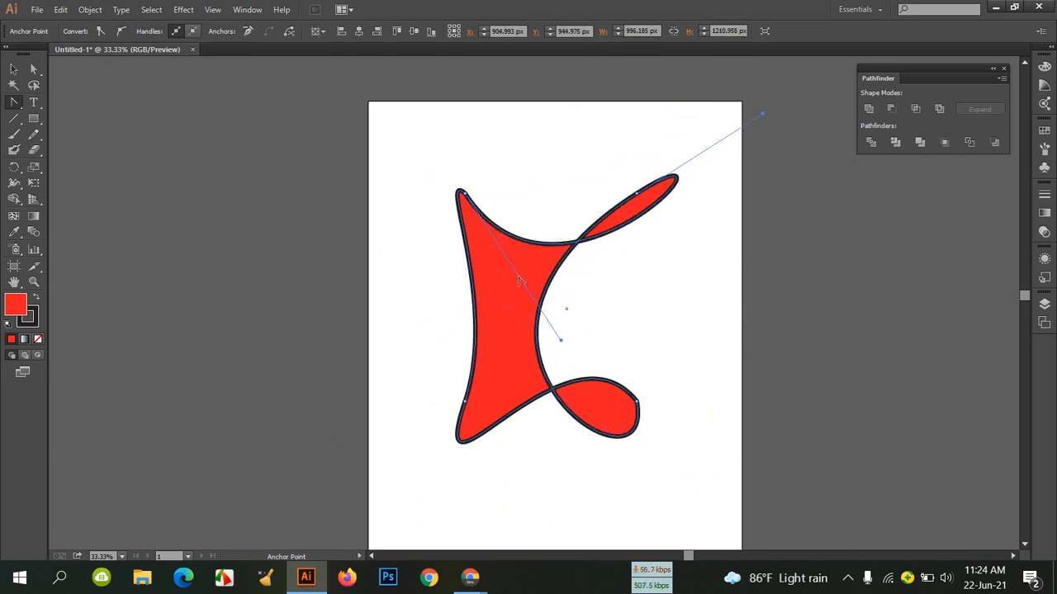
# Pull the upper segment down to widen the upper-right loop, dismissing the Anchor Point tool warnings.
pyautogui.click(398, 306)
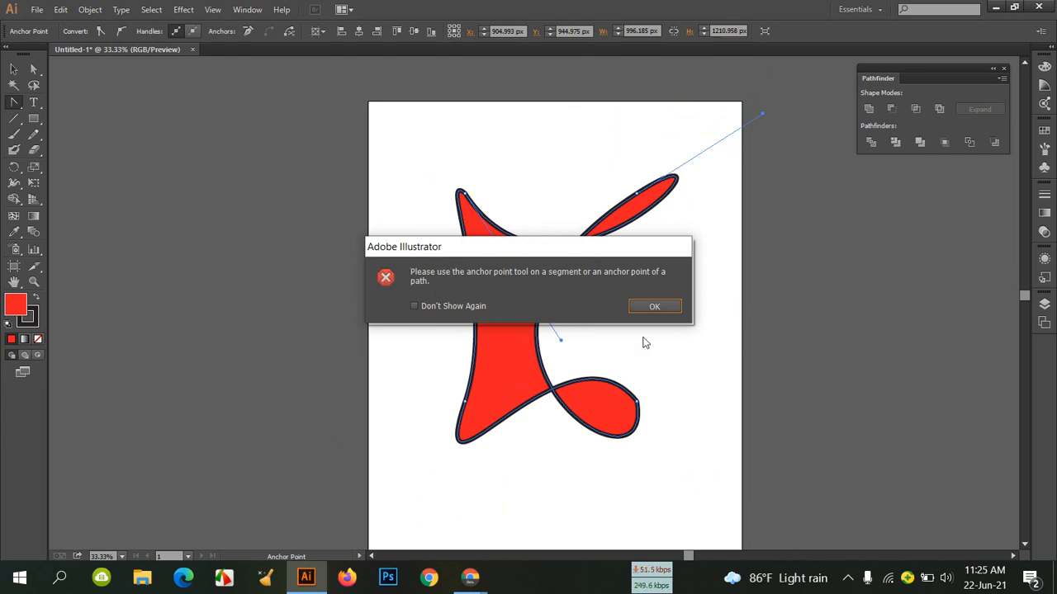
pyautogui.click(659, 308)
pyautogui.moveTo(619, 230); pyautogui.dragTo(646, 281)
pyautogui.click(656, 286)
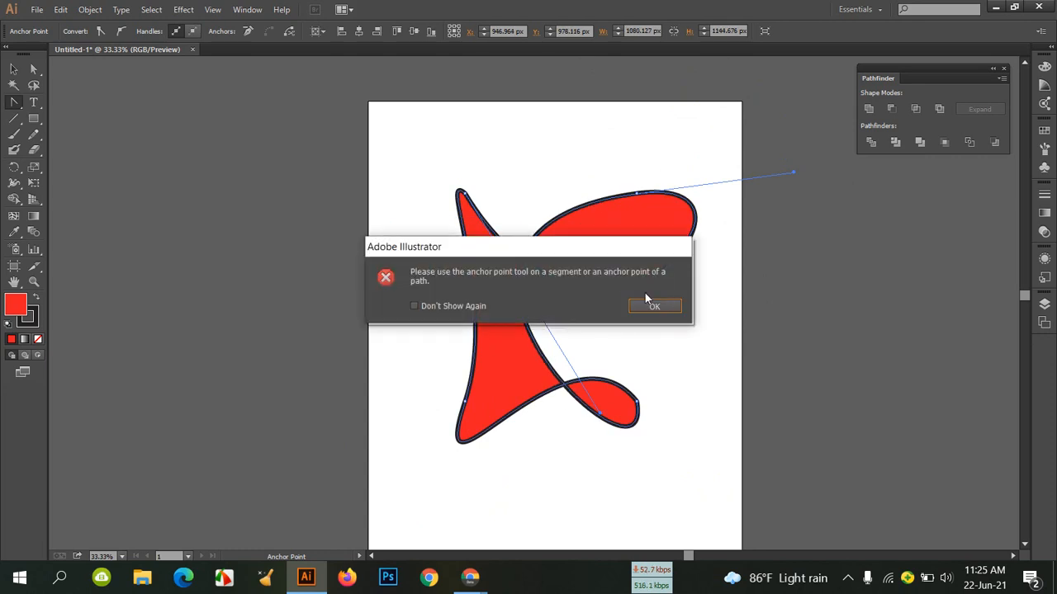
pyautogui.click(654, 306)
pyautogui.click(758, 337)
pyautogui.click(665, 307)
pyautogui.click(684, 325)
pyautogui.click(669, 311)
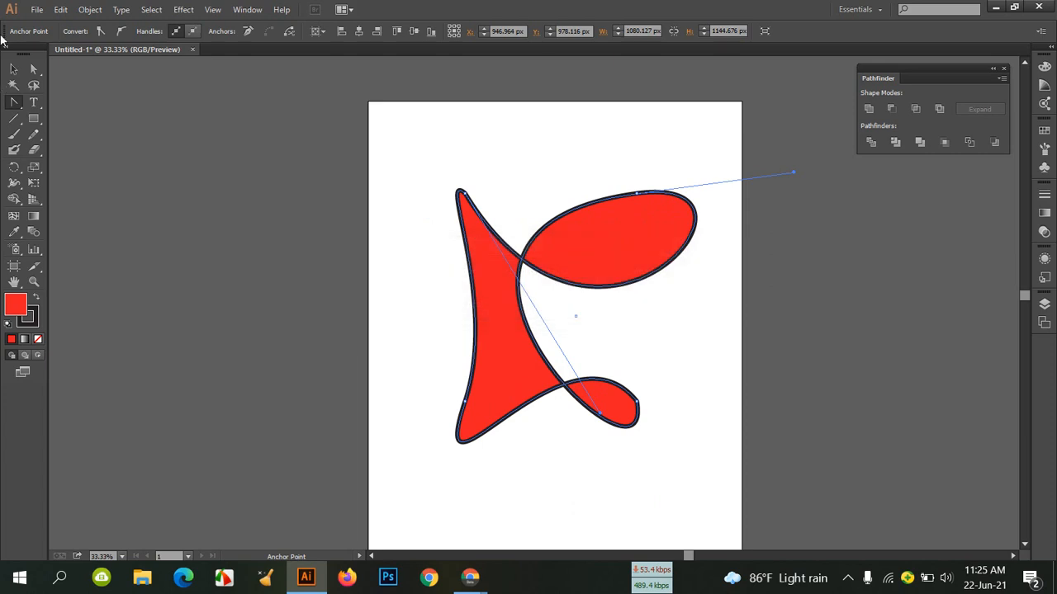
# Squash the red shape vertically to about 574 px high with the Selection tool and delete it.
pyautogui.click(13, 69)
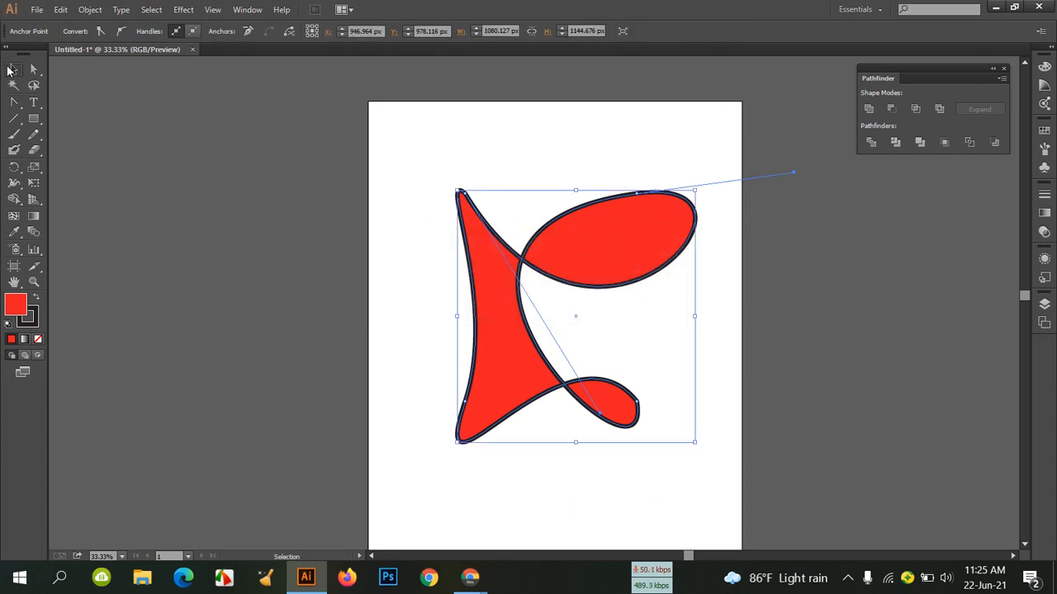
pyautogui.click(727, 328)
pyautogui.click(654, 240)
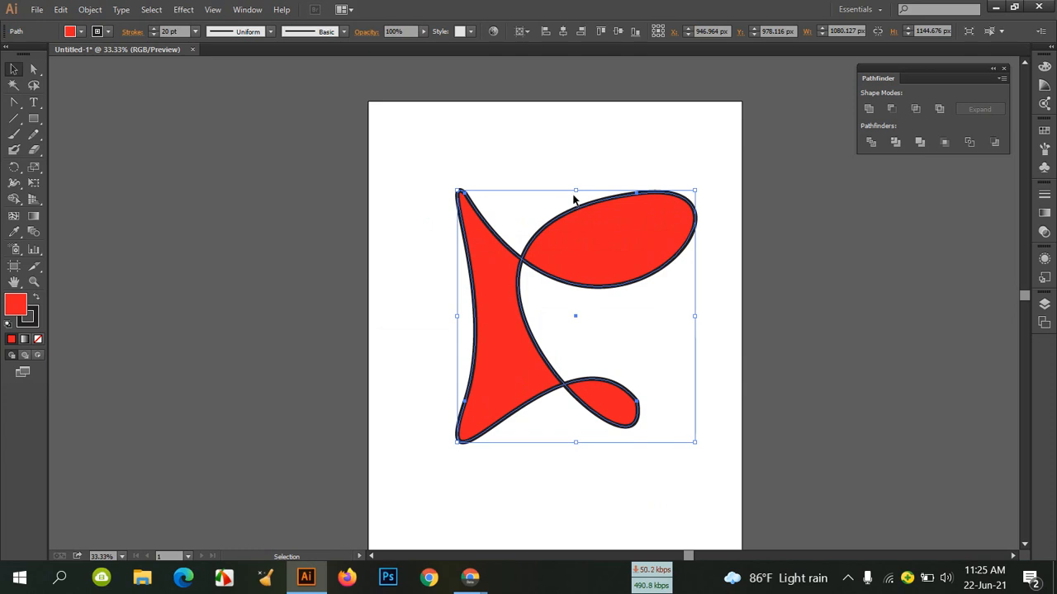
pyautogui.moveTo(577, 192); pyautogui.dragTo(578, 317)
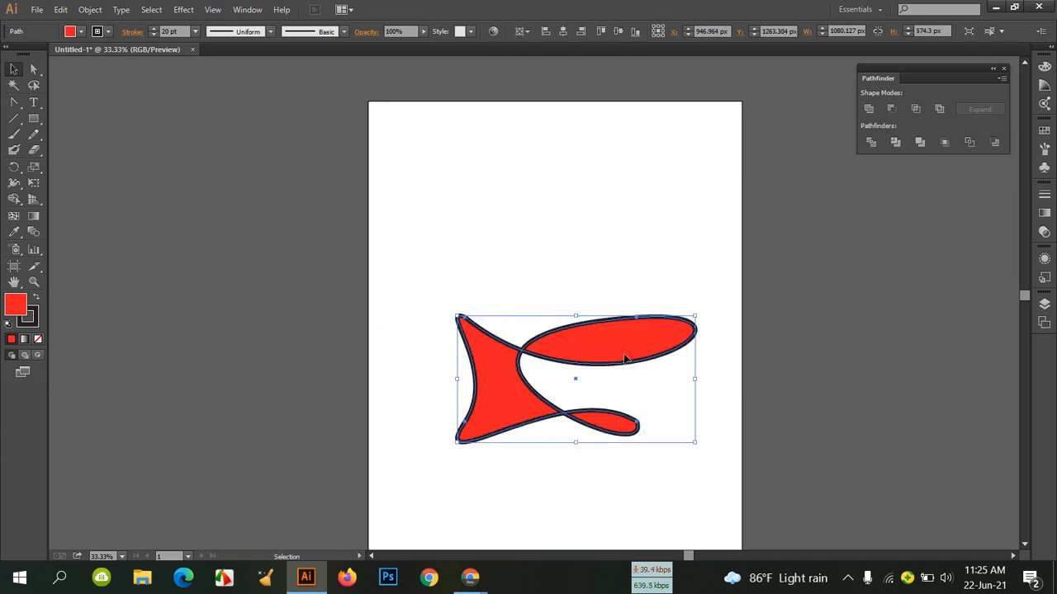
pyautogui.click(565, 211)
pyautogui.click(576, 347)
pyautogui.press('Delete')
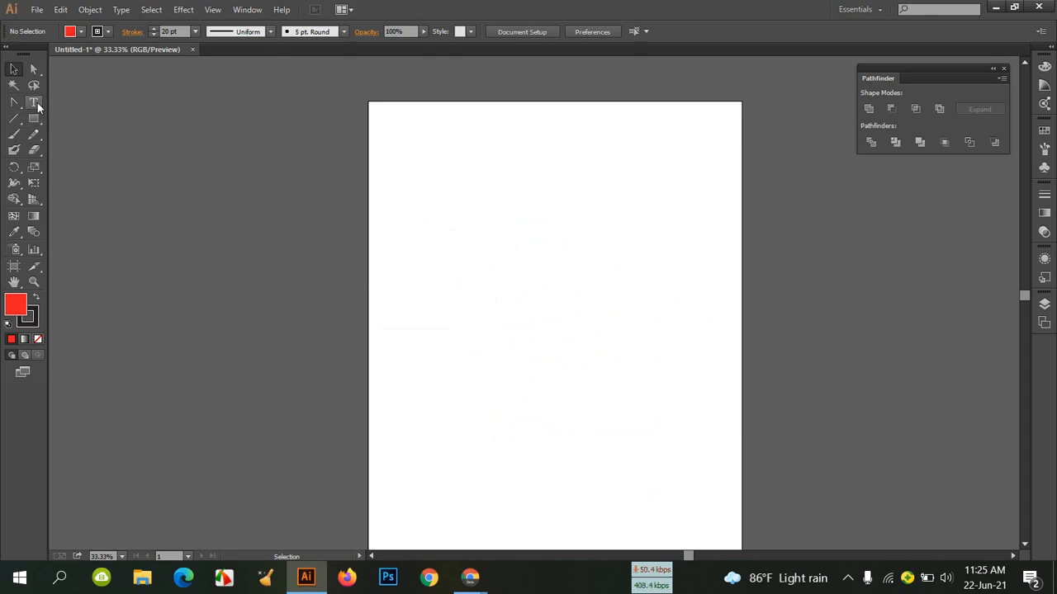
# Add the text "qwewreterytrutycxvxhyk" near the top of the artboard at 72 pt with the Type Tool.
pyautogui.moveTo(37, 103); pyautogui.dragTo(85, 114)
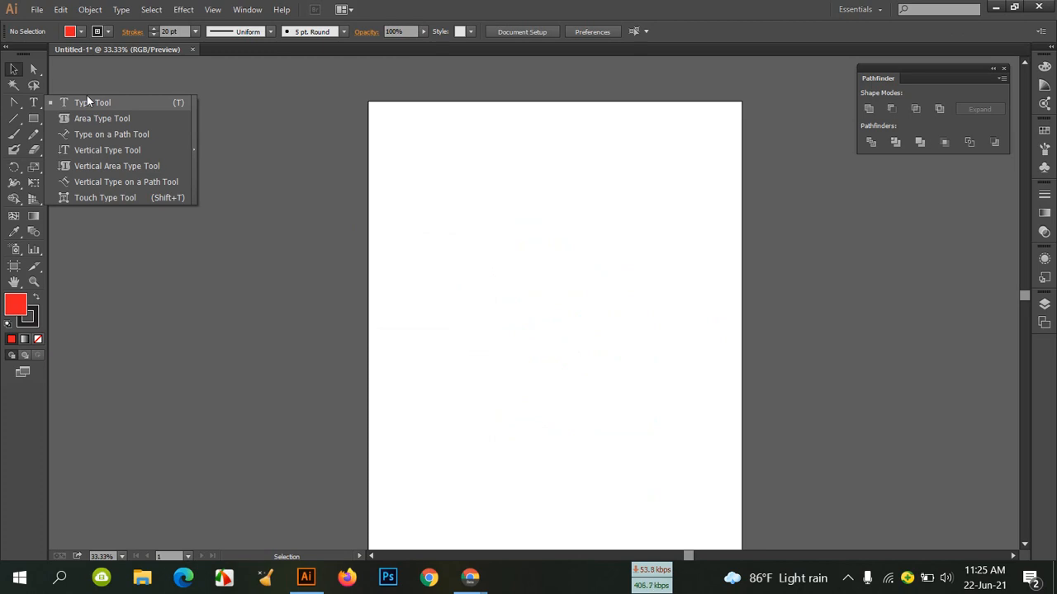
pyautogui.moveTo(87, 98)
pyautogui.mouseDown()
pyautogui.moveTo(100, 54)
pyautogui.moveTo(97, 134)
pyautogui.moveTo(105, 106)
pyautogui.mouseUp()
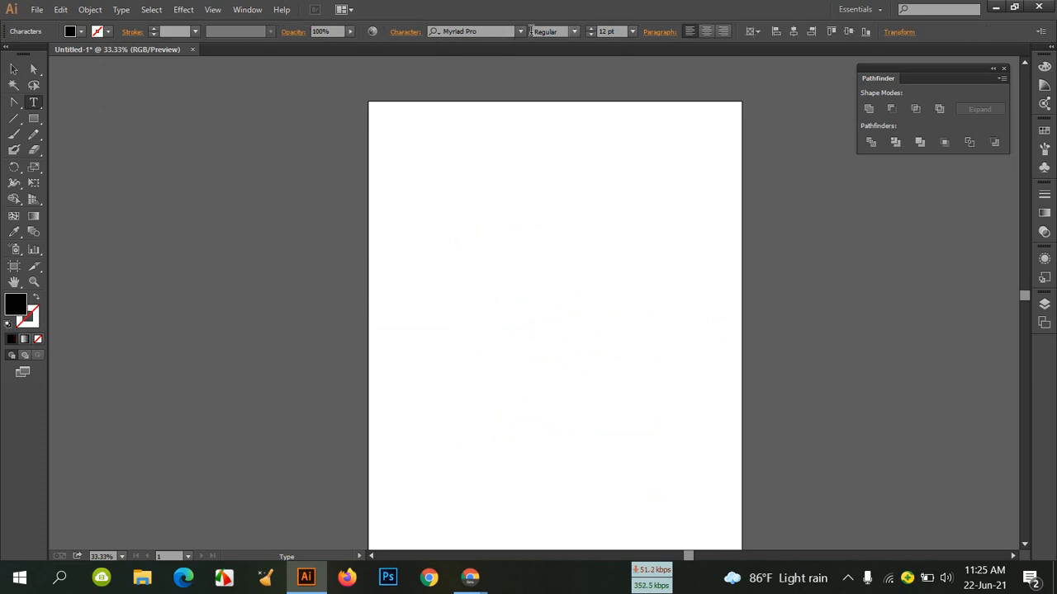
pyautogui.click(632, 32)
pyautogui.click(649, 266)
pyautogui.write('qwewreterytrutycxvxhyk')
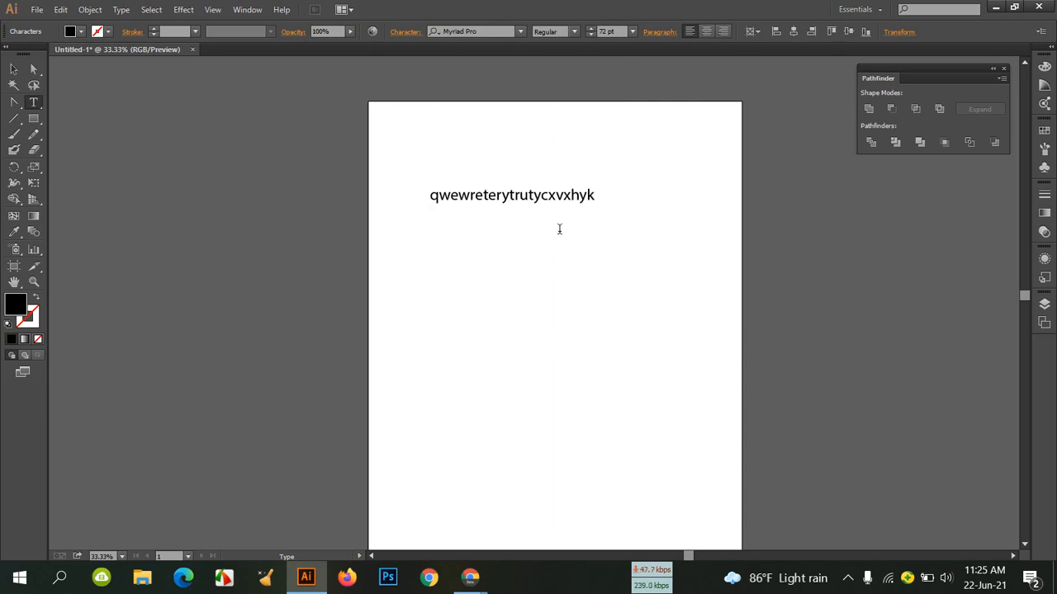
# Select the whole line of text and set its fill colour to red.
pyautogui.moveTo(595, 198); pyautogui.dragTo(398, 201)
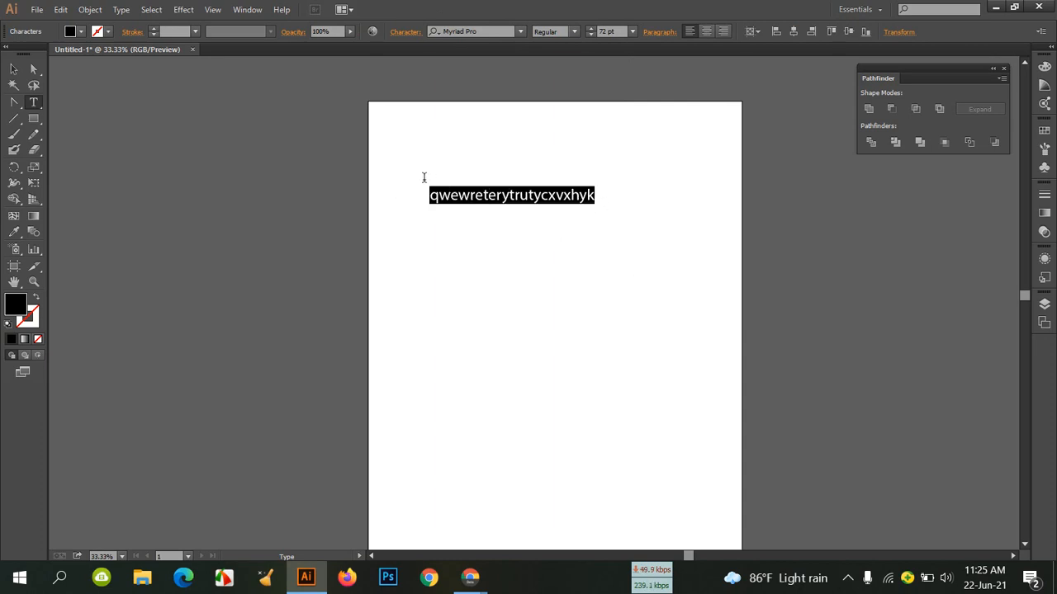
pyautogui.click(81, 32)
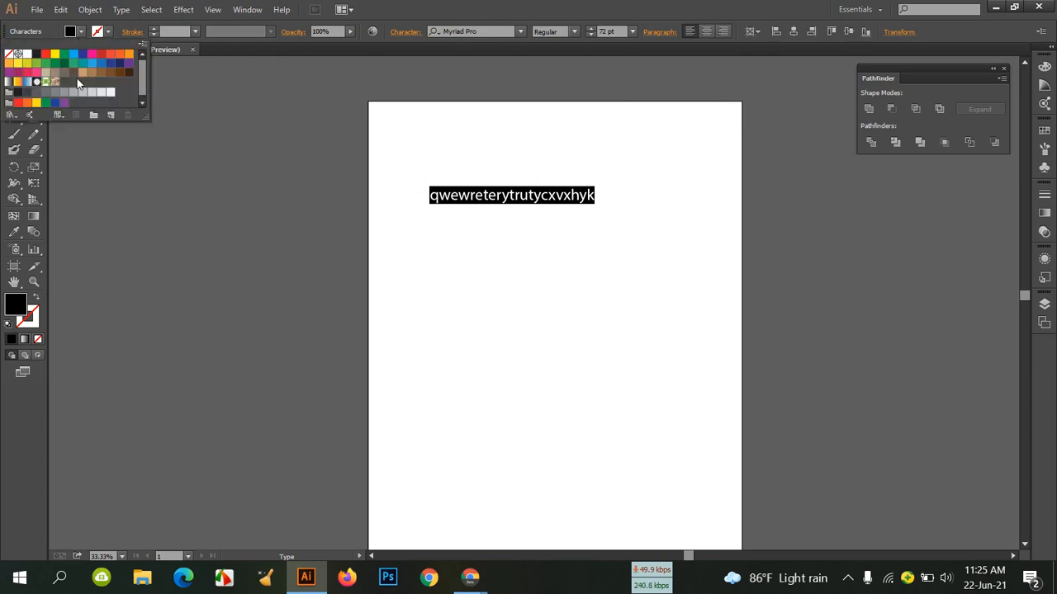
pyautogui.click(45, 54)
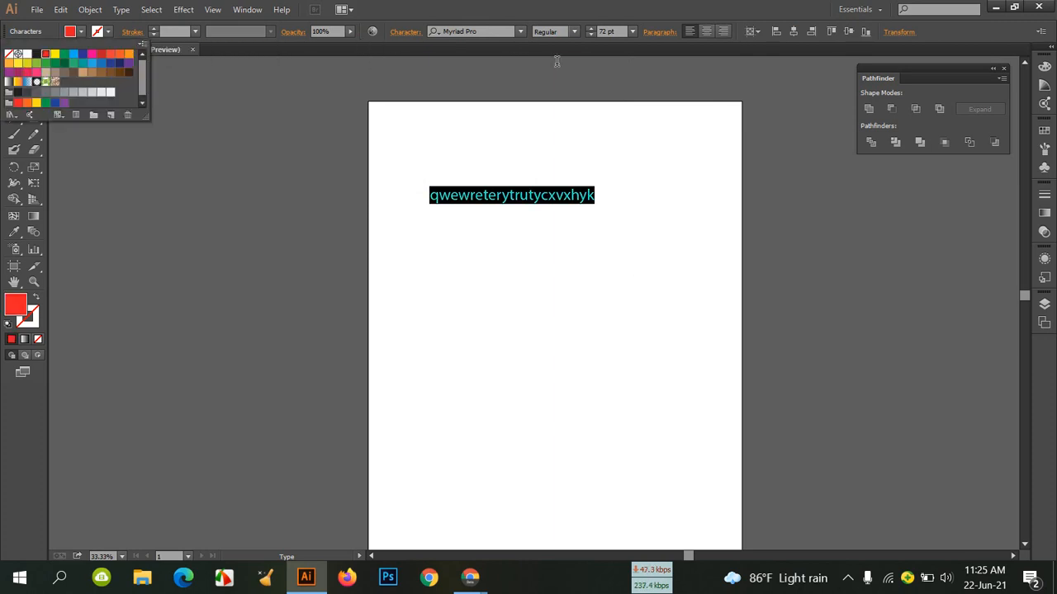
# Set the selected text's font size to 200 pt.
pyautogui.click(621, 29)
pyautogui.click(622, 31)
pyautogui.scroll(10, 623, 31)
pyautogui.scroll(10, 603, 30)
pyautogui.scroll(3, 613, 5)
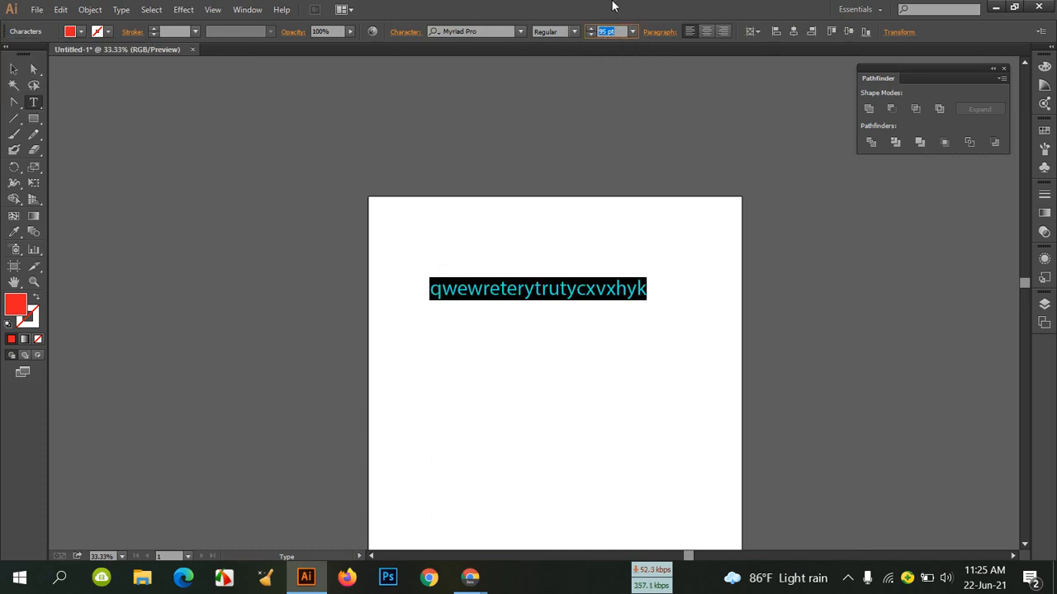
pyautogui.scroll(-3, 637, 126)
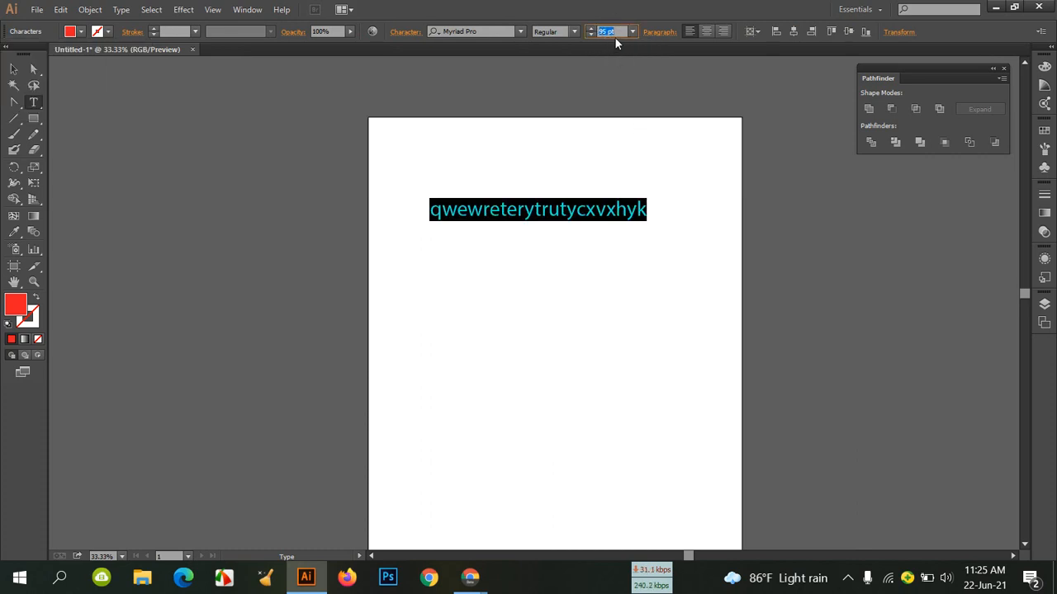
pyautogui.write('200')
pyautogui.press('Return')
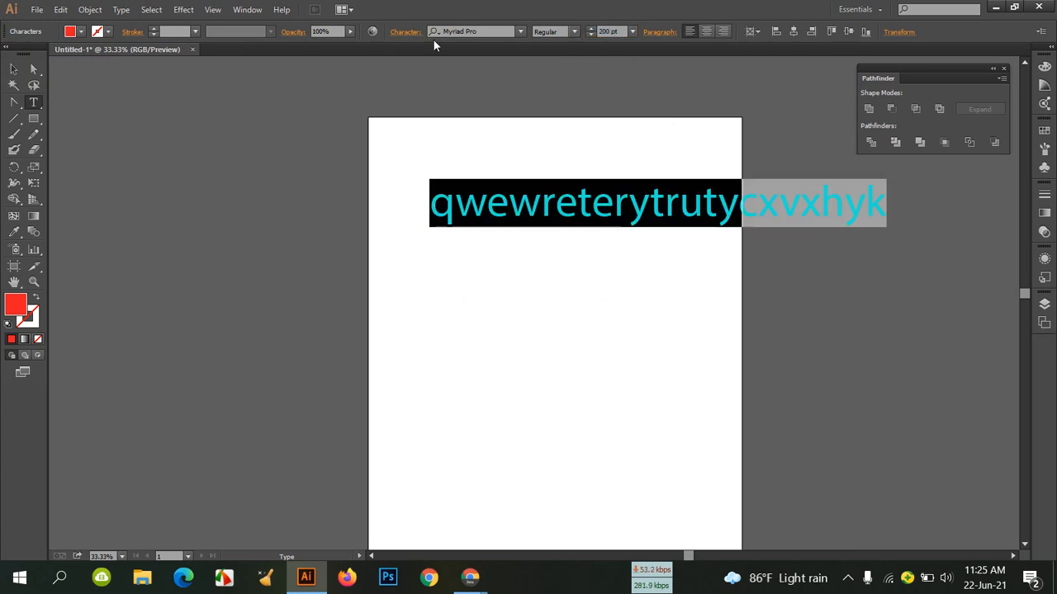
# Move the red text to the artboard's left edge and set its font to MV Boli.
pyautogui.click(563, 255)
pyautogui.click(15, 72)
pyautogui.moveTo(728, 216); pyautogui.dragTo(674, 221)
pyautogui.click(521, 36)
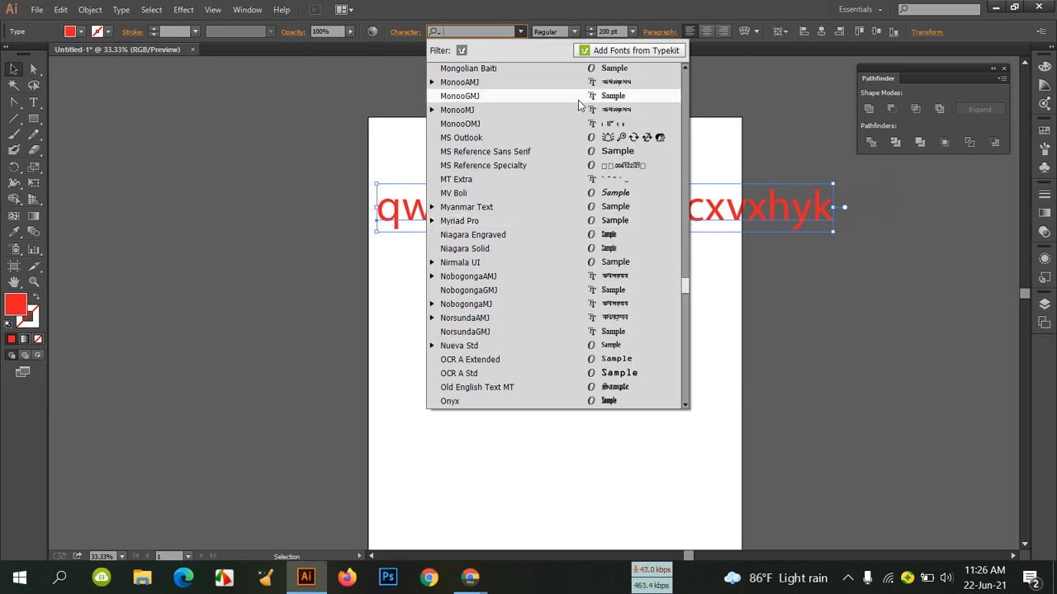
pyautogui.click(627, 192)
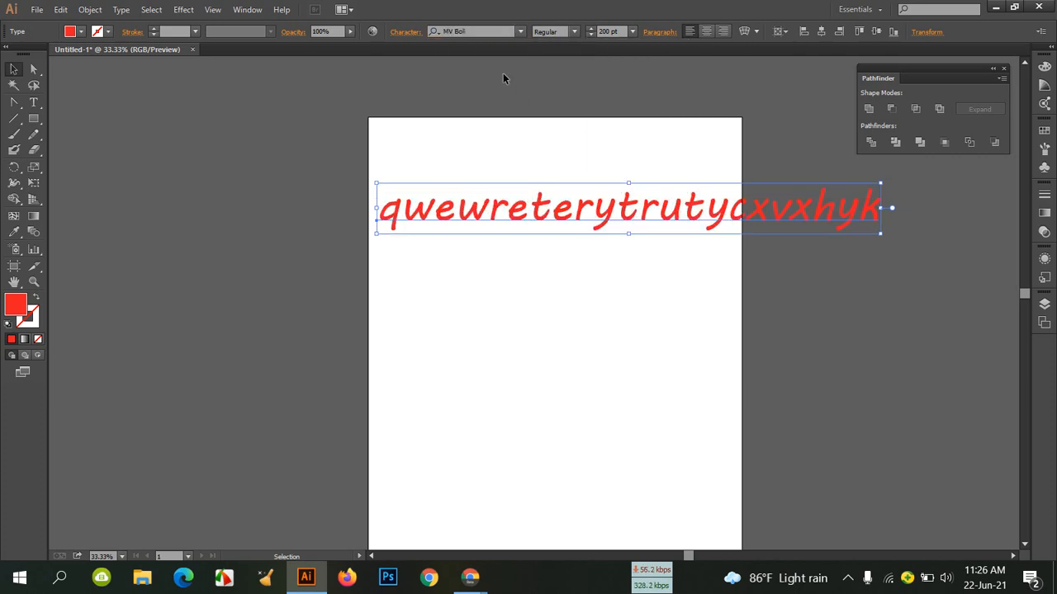
# Set the text's font to Old English Text MT and stretch it vertically to about 478 pt.
pyautogui.click(521, 32)
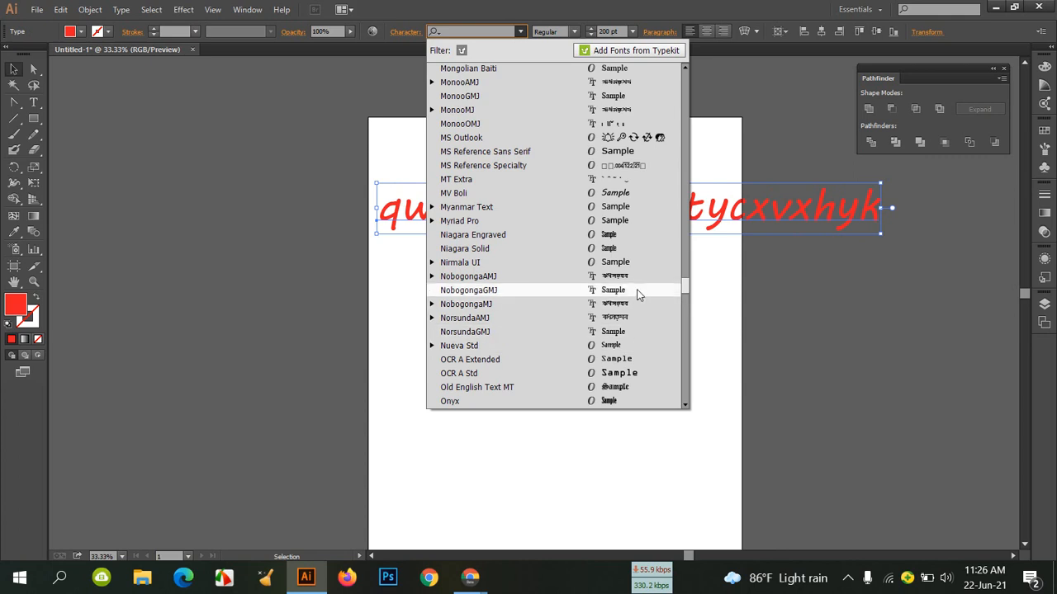
pyautogui.moveTo(685, 281)
pyautogui.mouseDown()
pyautogui.moveTo(684, 298)
pyautogui.moveTo(686, 284)
pyautogui.mouseUp()
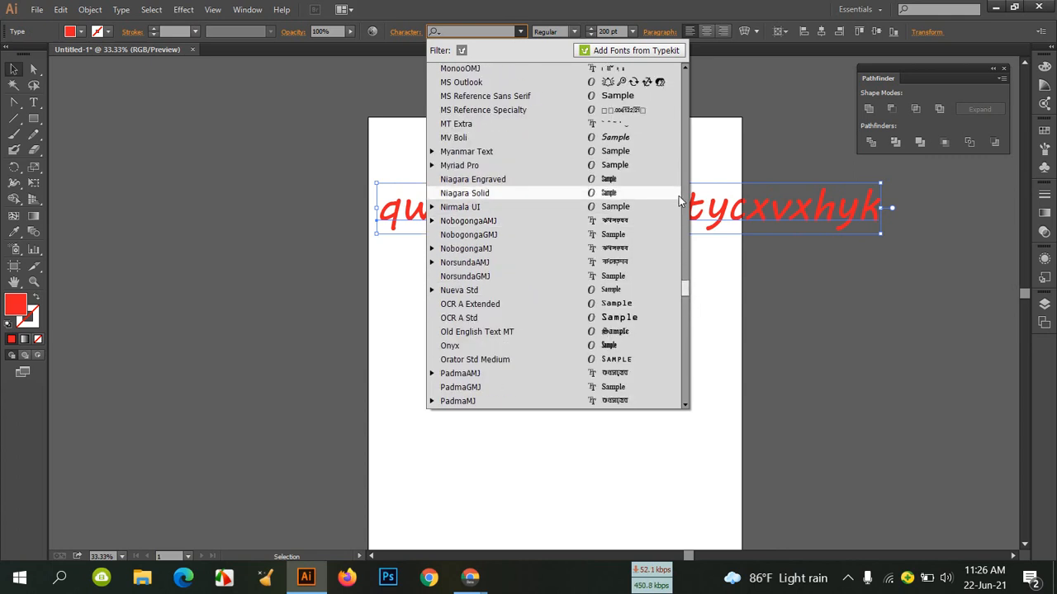
pyautogui.click(625, 331)
pyautogui.moveTo(589, 230); pyautogui.dragTo(585, 347)
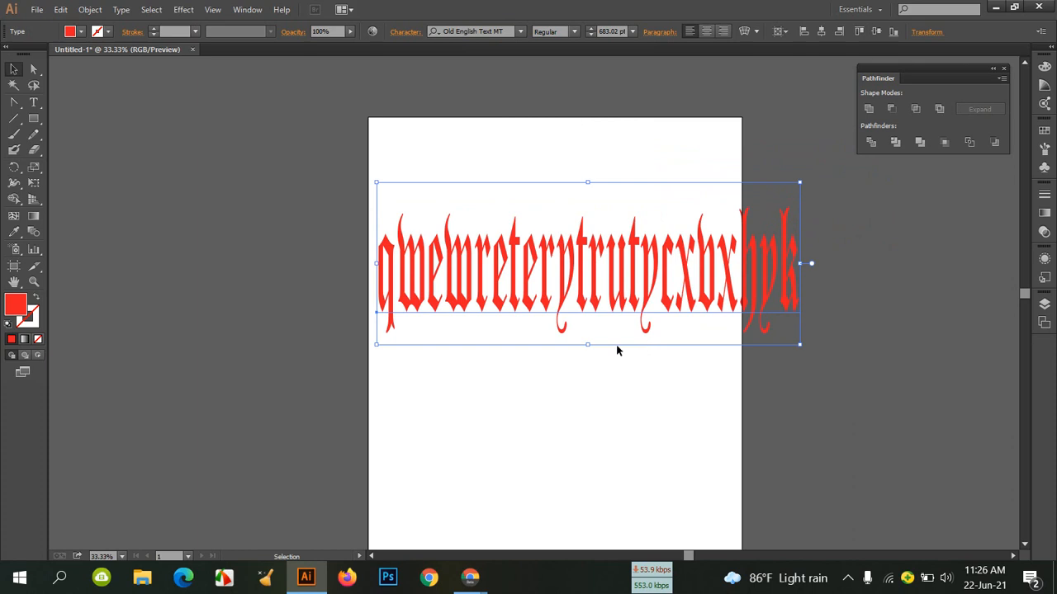
pyautogui.moveTo(588, 347); pyautogui.dragTo(597, 295)
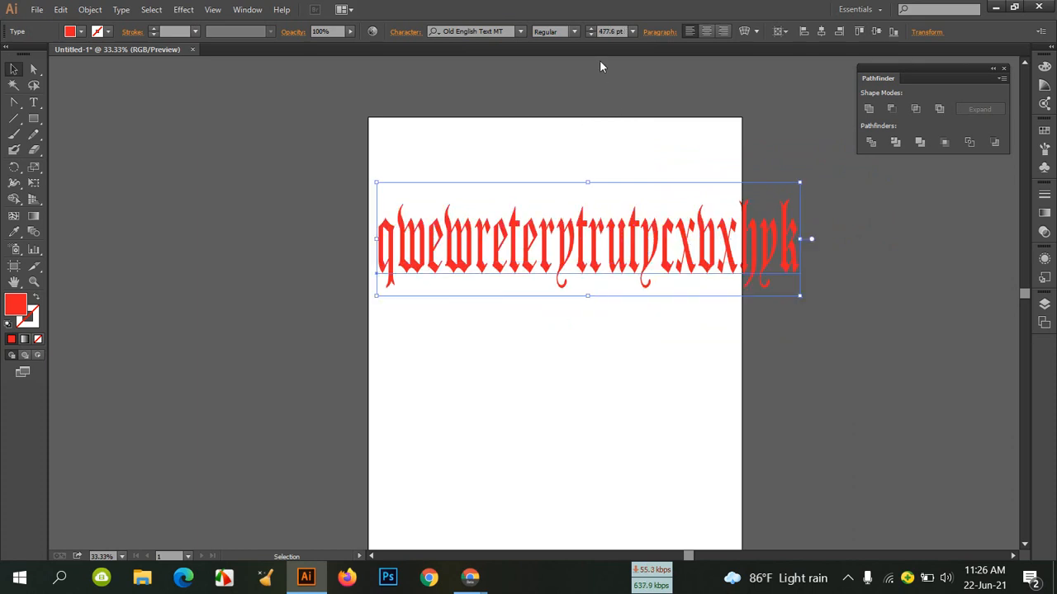
# Set the text's font to Myriad Pro with the Bold style.
pyautogui.click(574, 33)
pyautogui.click(570, 61)
pyautogui.click(570, 61)
pyautogui.click(555, 227)
pyautogui.click(520, 32)
pyautogui.click(602, 167)
pyautogui.click(577, 33)
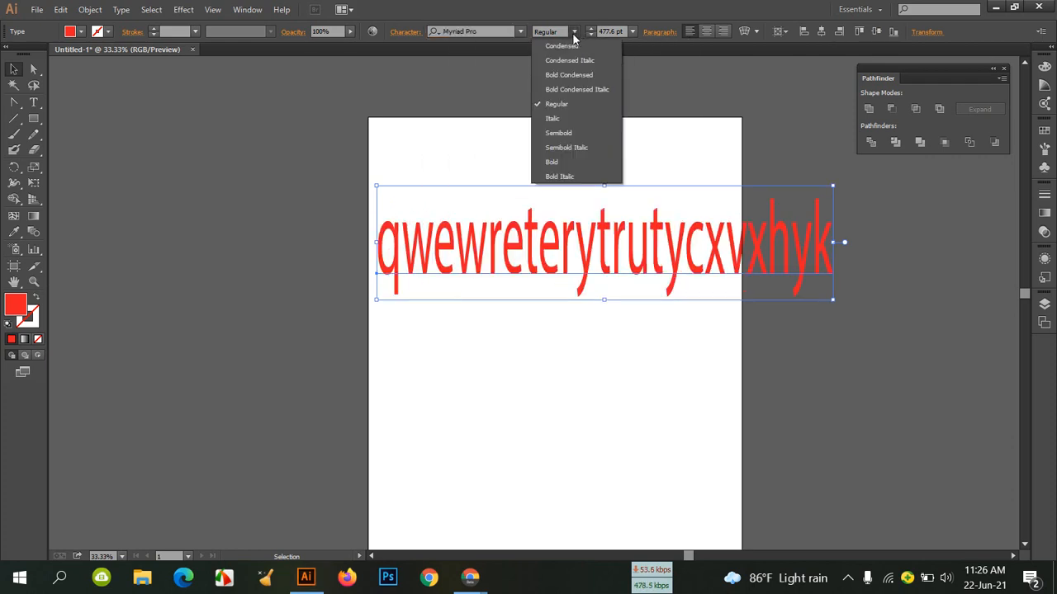
pyautogui.click(558, 162)
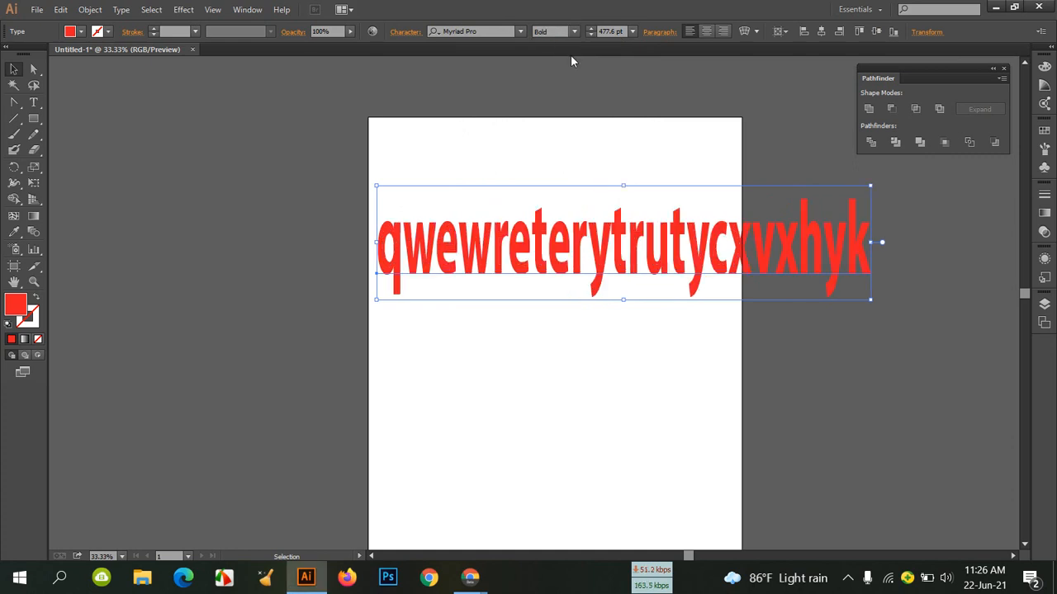
# Try the Italic style on the text, apply Bold Italic, and deselect it.
pyautogui.click(570, 32)
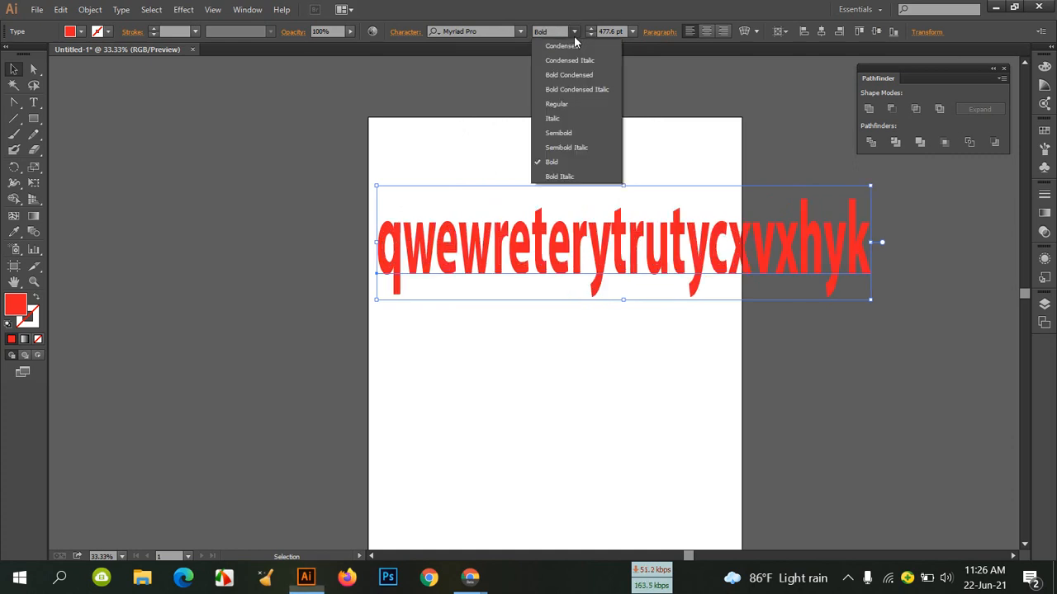
pyautogui.click(569, 118)
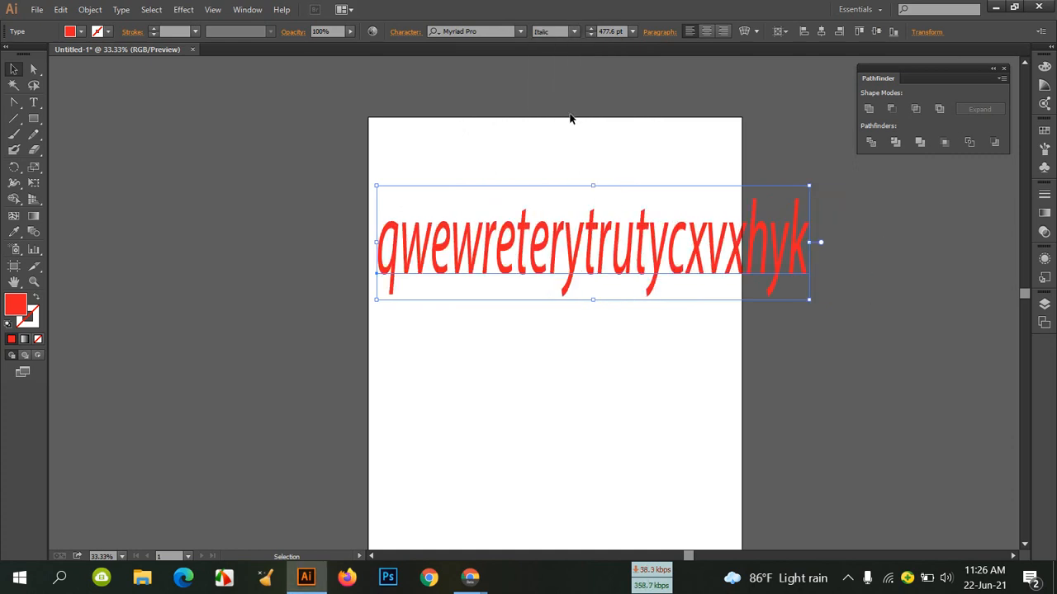
pyautogui.click(573, 36)
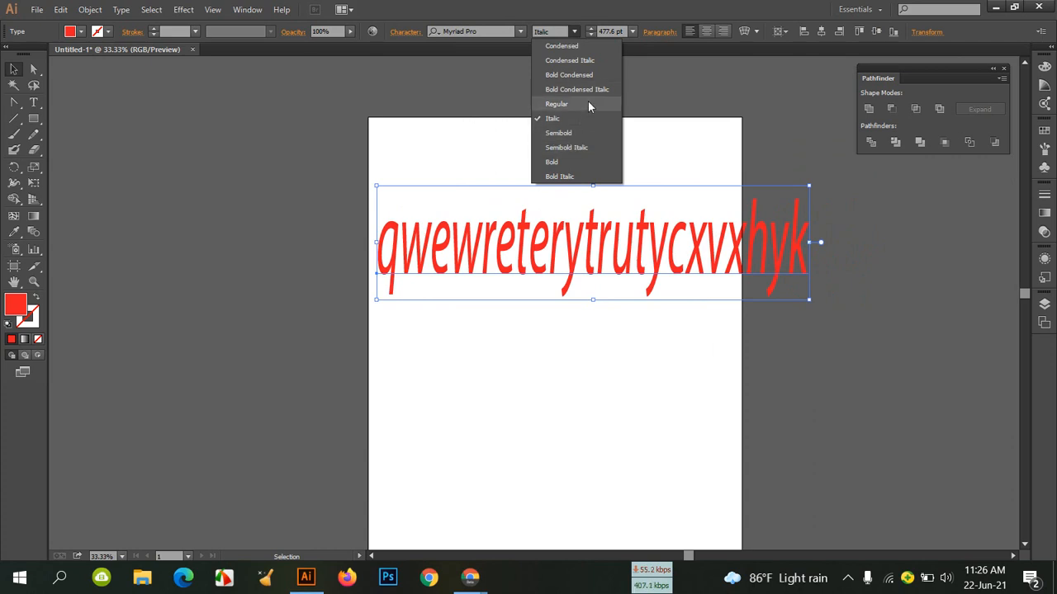
pyautogui.click(577, 176)
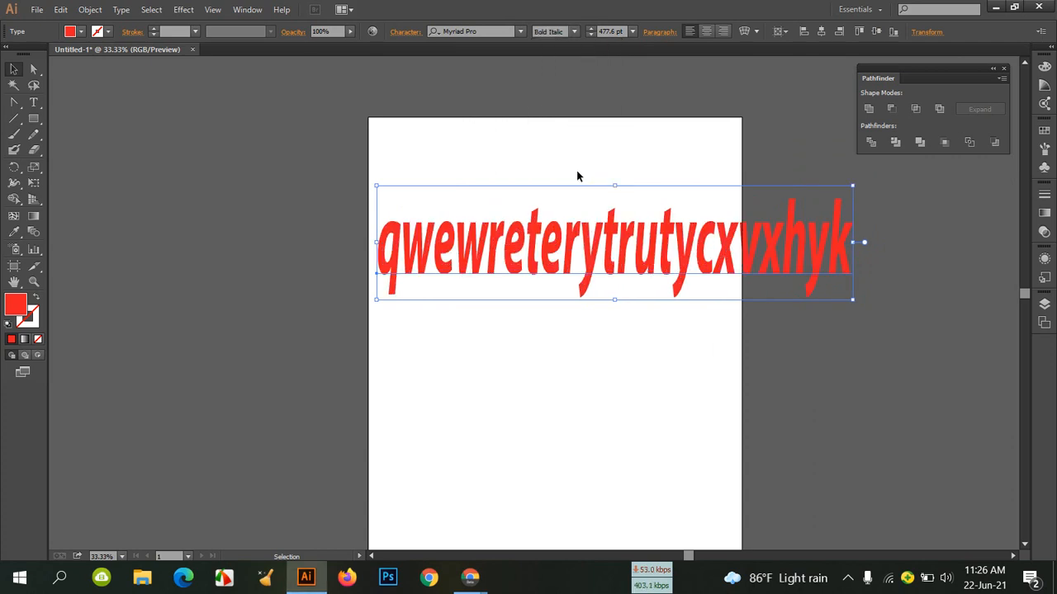
pyautogui.click(546, 140)
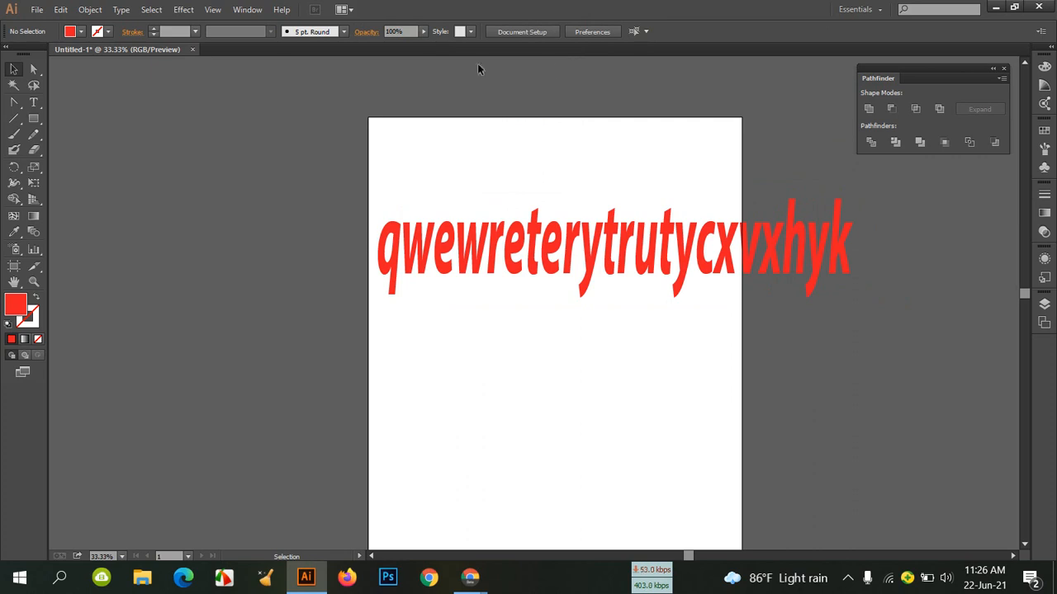
pyautogui.click(37, 116)
pyautogui.click(33, 103)
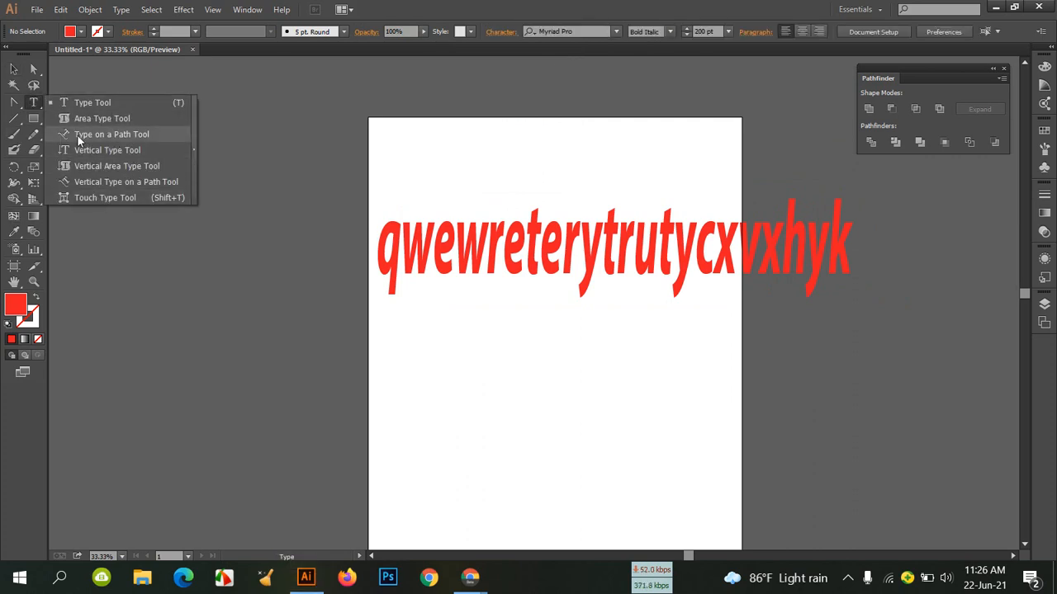
pyautogui.click(35, 102)
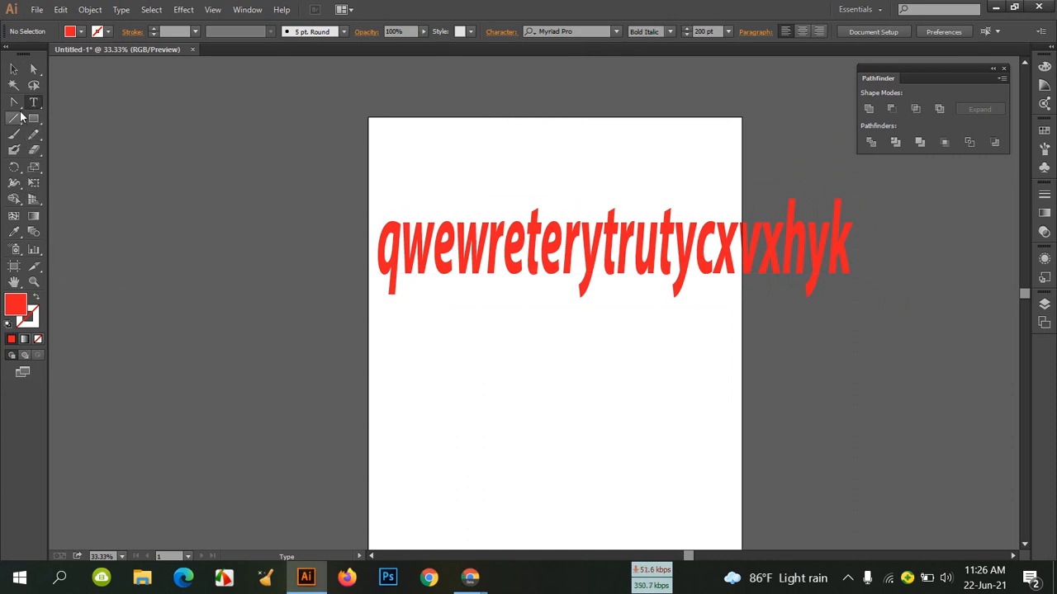
# Draw a red ellipse about 567 px wide and 477 px high on the artboard below the text.
pyautogui.click(25, 119)
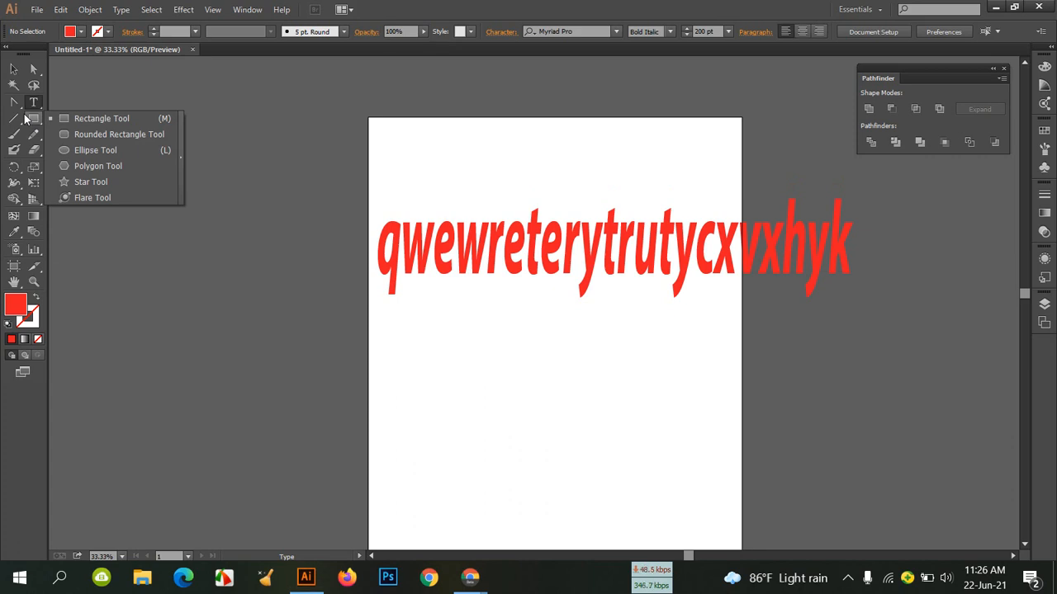
pyautogui.click(101, 150)
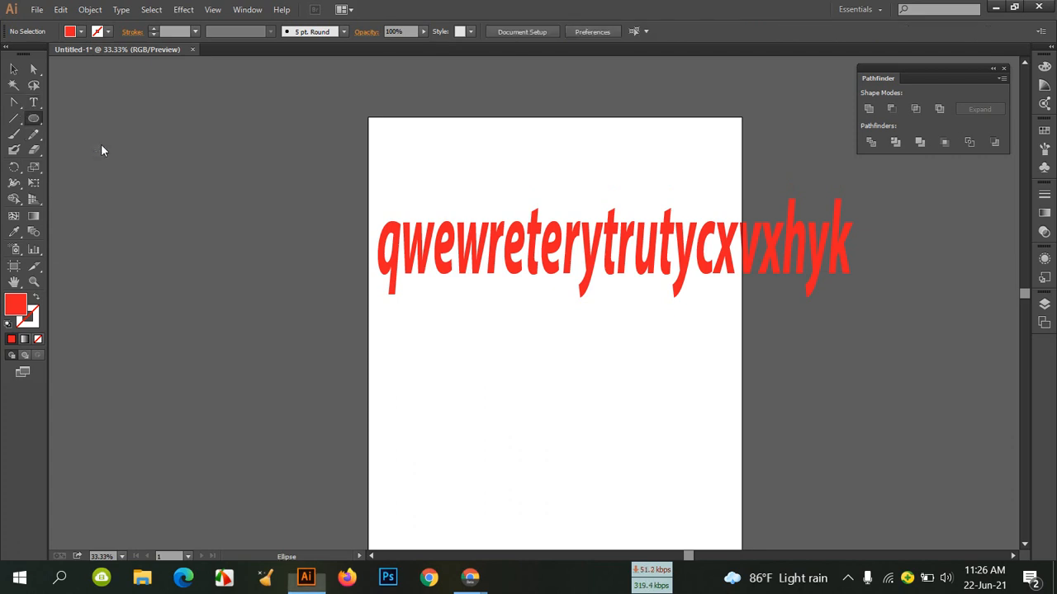
pyautogui.moveTo(542, 348); pyautogui.dragTo(666, 451)
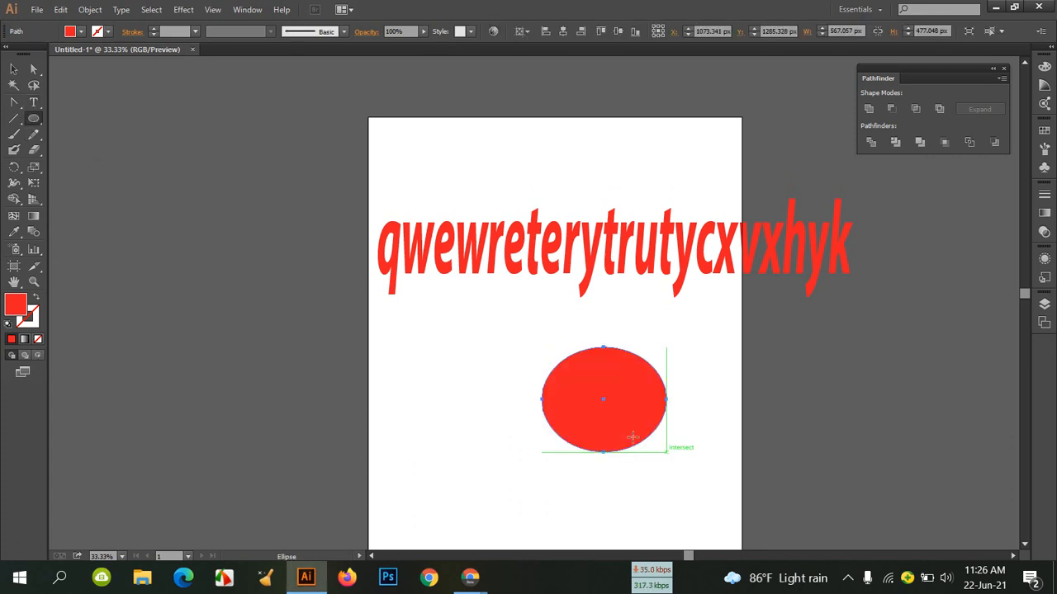
# Give the ellipse a 23 pt yellow stroke and move it to about X 850 px, Y 1222 px.
pyautogui.click(72, 31)
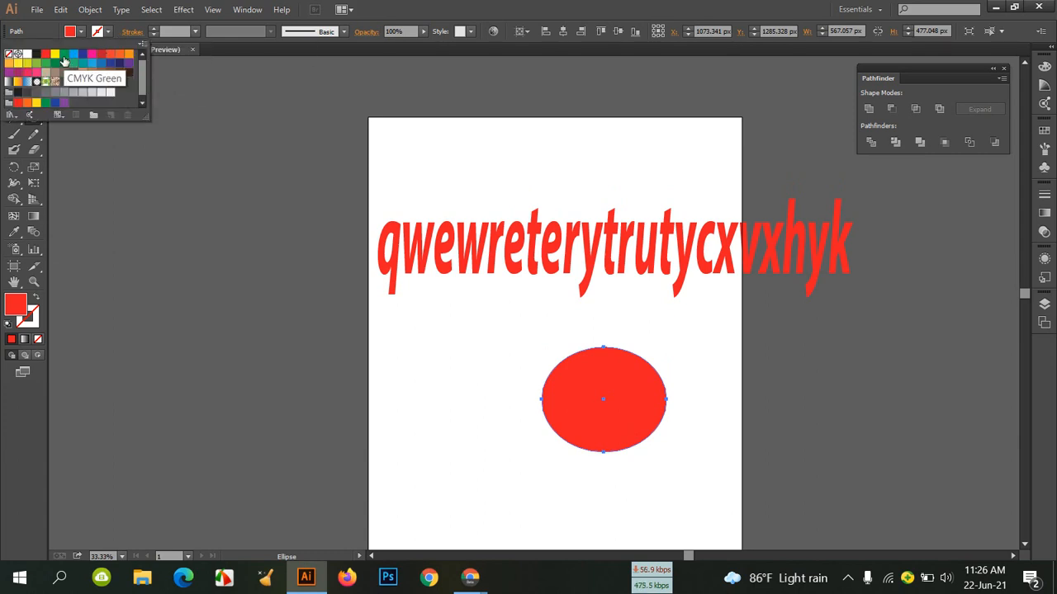
pyautogui.click(54, 54)
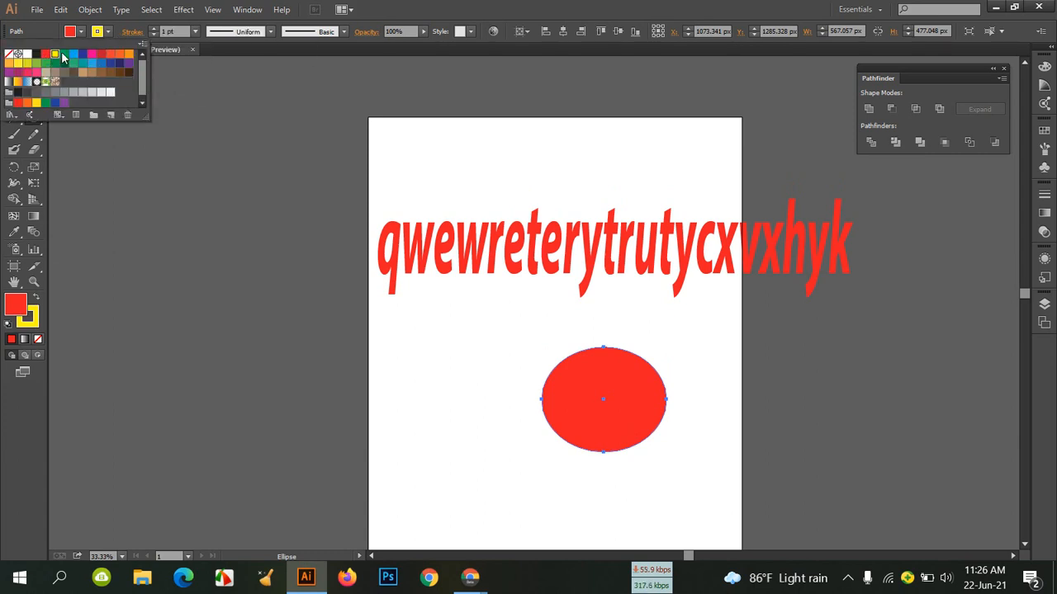
pyautogui.click(153, 28)
pyautogui.click(153, 28)
pyautogui.click(13, 69)
pyautogui.moveTo(626, 378); pyautogui.dragTo(576, 363)
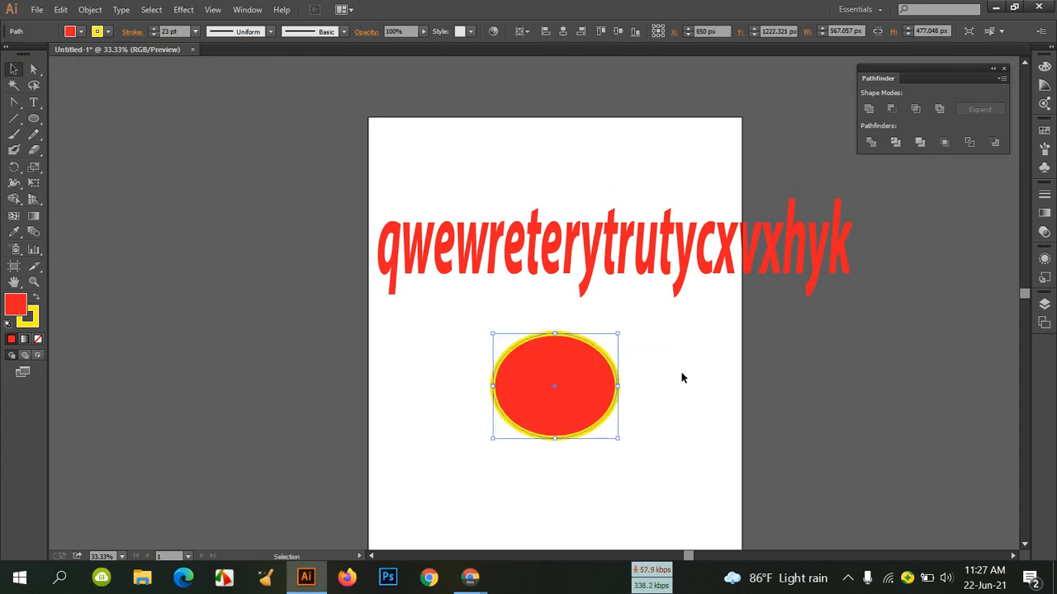
# Delete the ellipse and the red text from the artboard.
pyautogui.press('Delete')
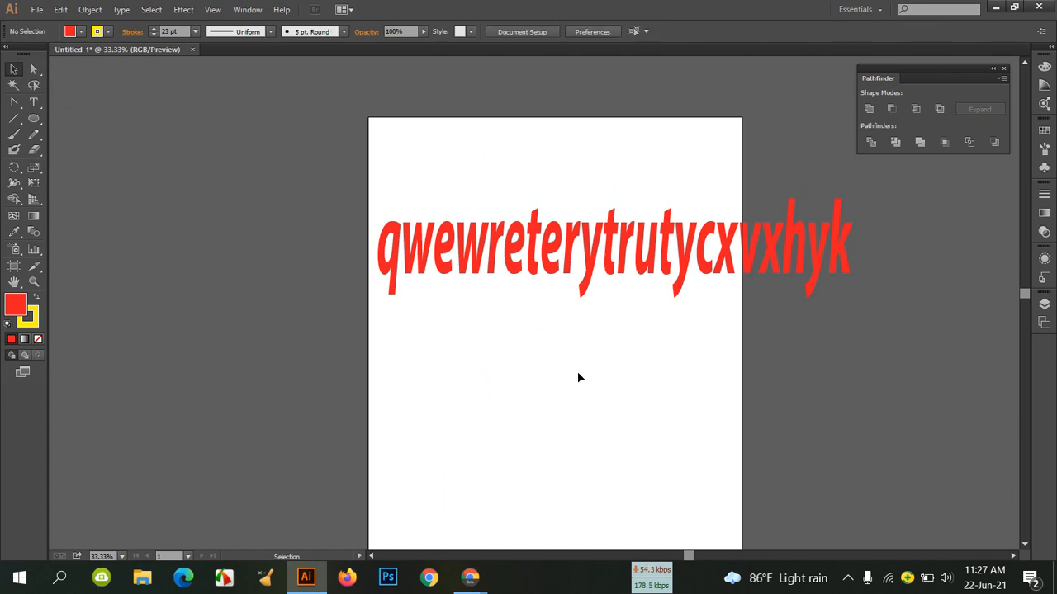
pyautogui.click(555, 250)
pyautogui.press('Delete')
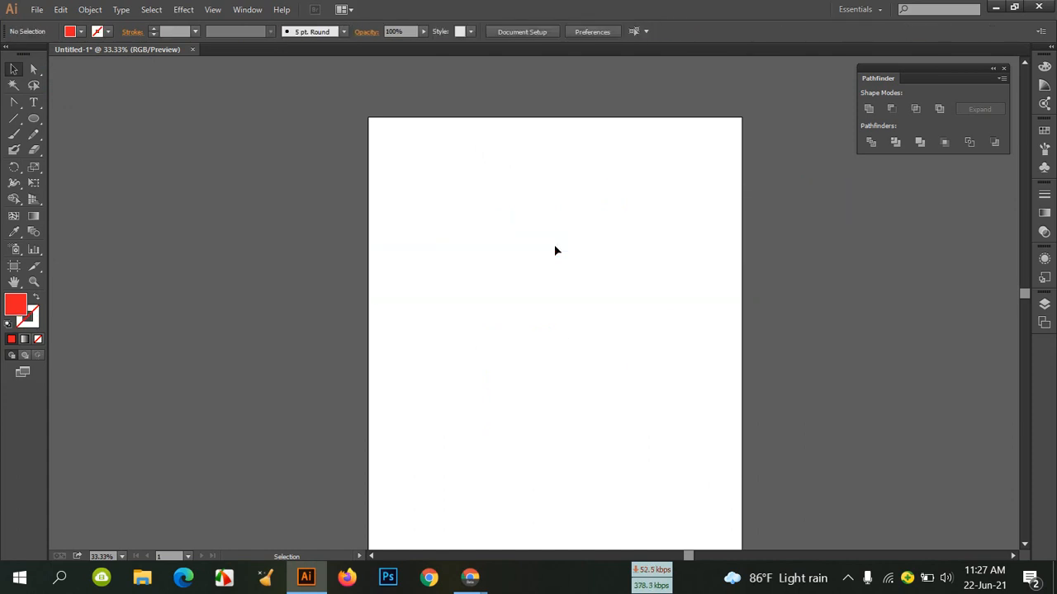
# Switch to Facebook Live Producer in the browser, like the two newest viewer comments, and return to Illustrator.
pyautogui.moveTo(470, 577)
pyautogui.click(353, 518)
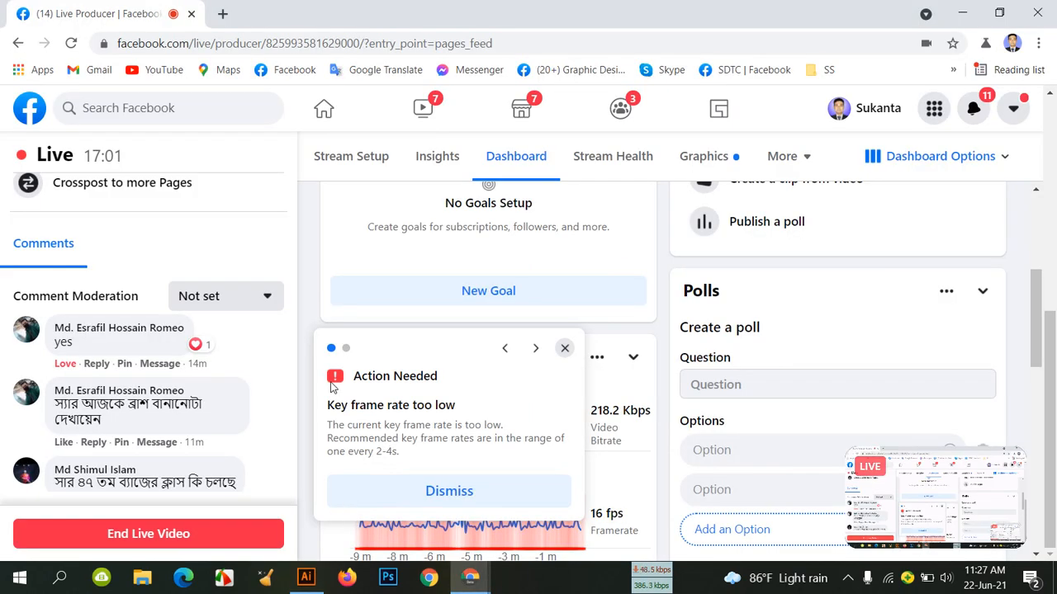
pyautogui.scroll(-1, 176, 339)
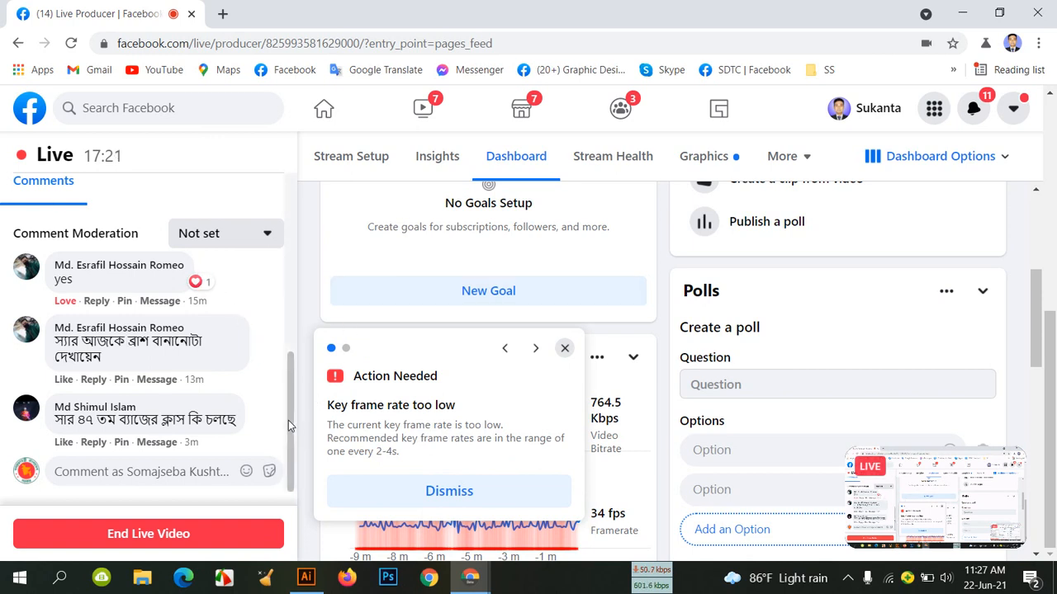
pyautogui.click(62, 443)
pyautogui.click(65, 379)
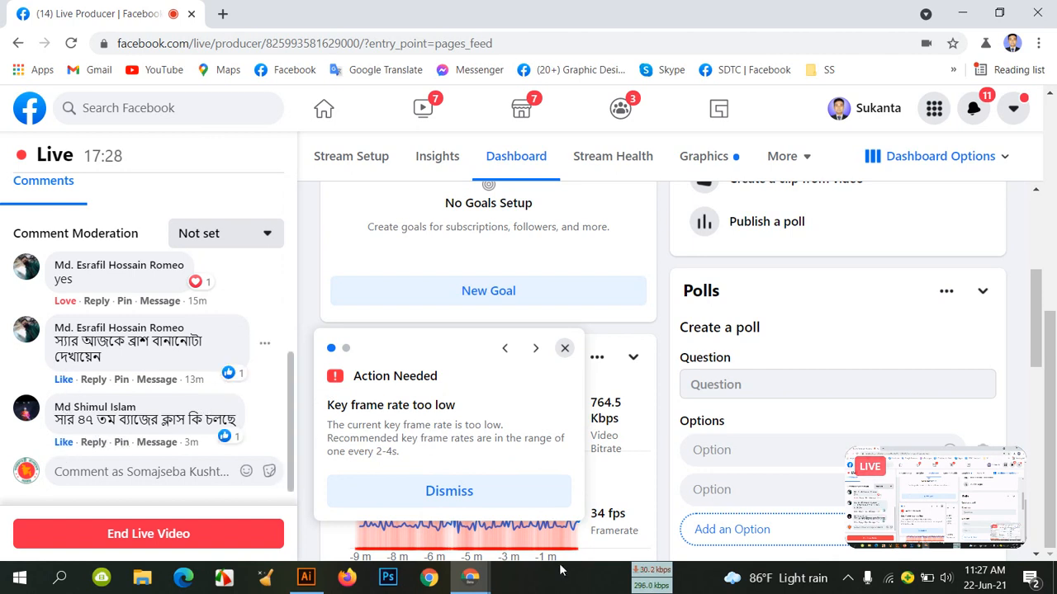
pyautogui.click(306, 578)
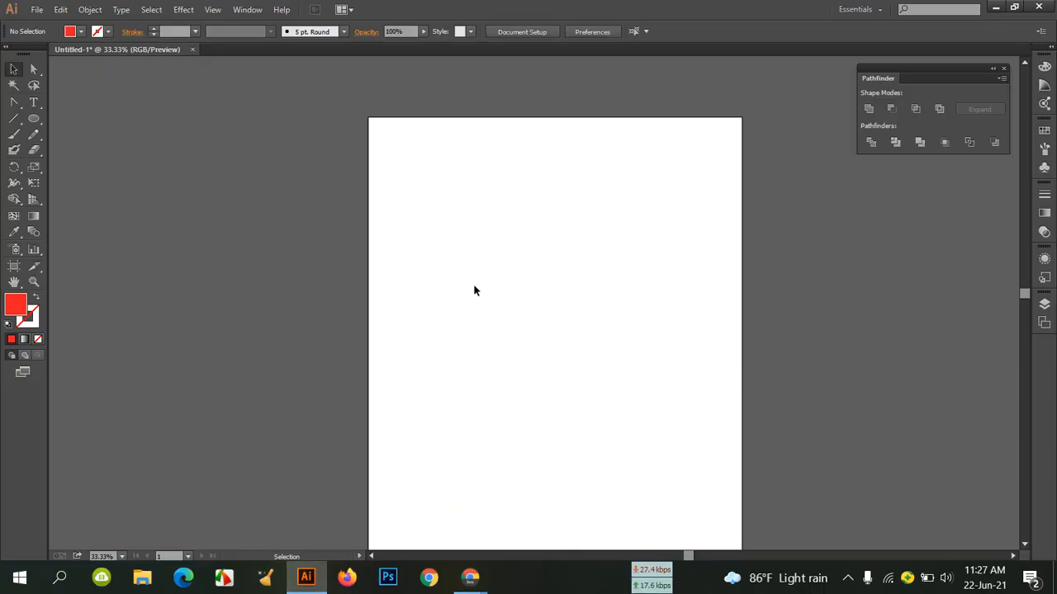
# Check Facebook Live Producer for new viewer comments and switch back to Illustrator.
pyautogui.scroll(-1, 474, 290)
pyautogui.moveTo(470, 578)
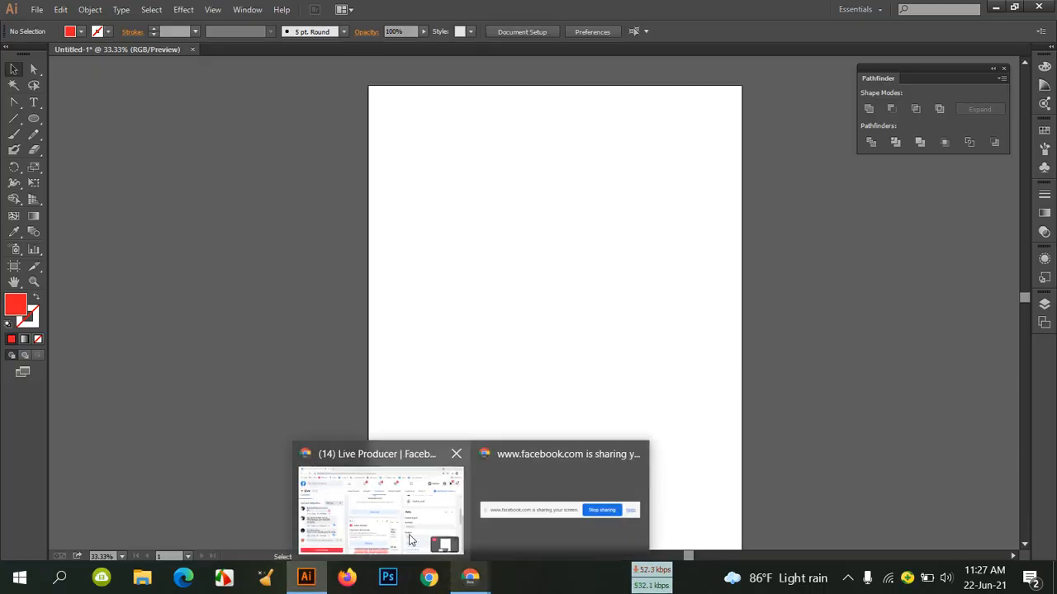
pyautogui.click(411, 532)
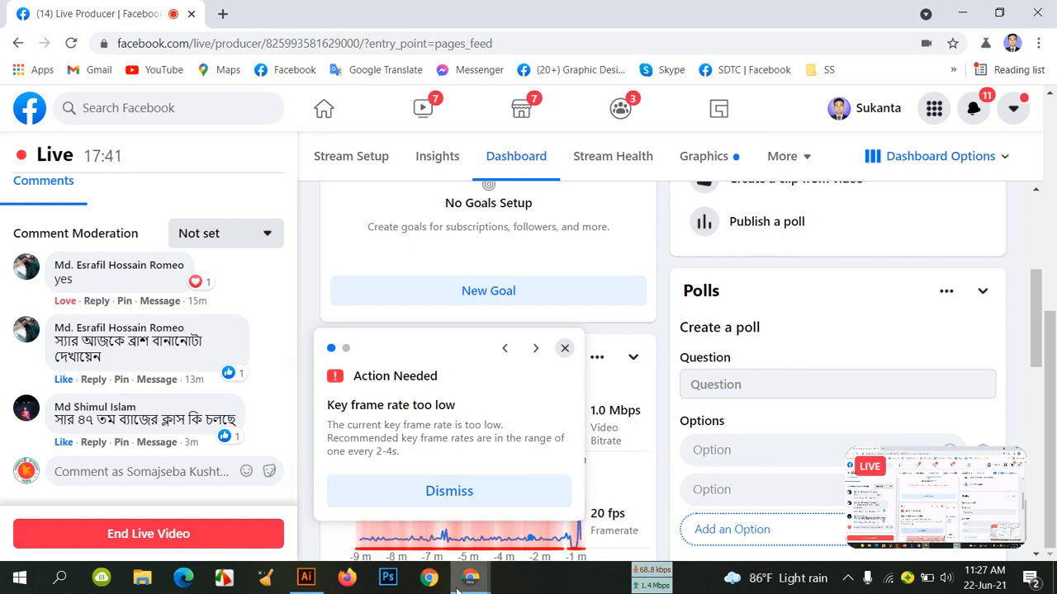
pyautogui.click(306, 577)
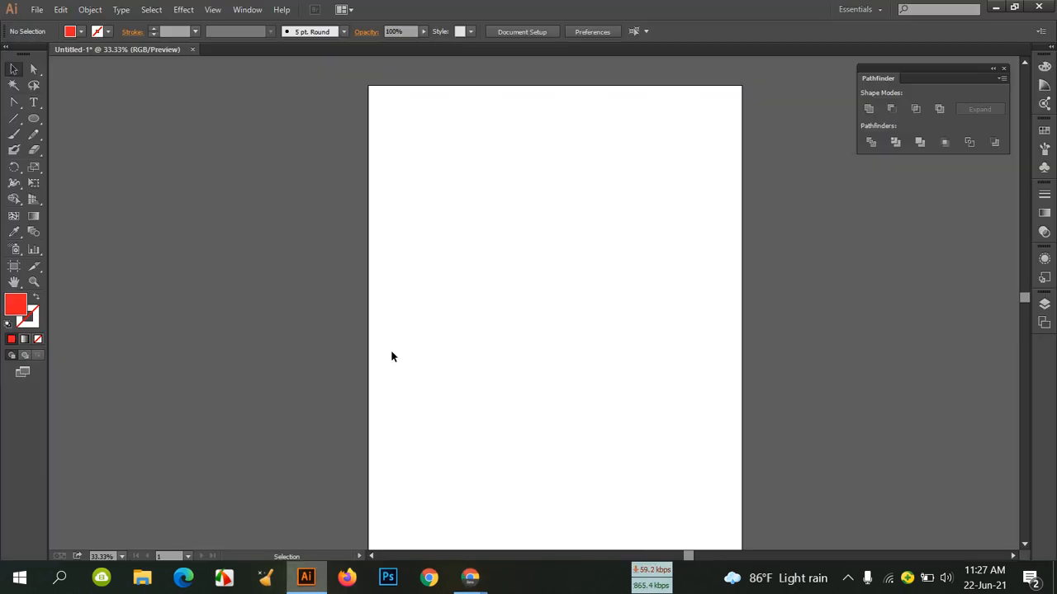
# Paint a looping freehand red stroke on the artboard with the Paintbrush tool.
pyautogui.click(38, 138)
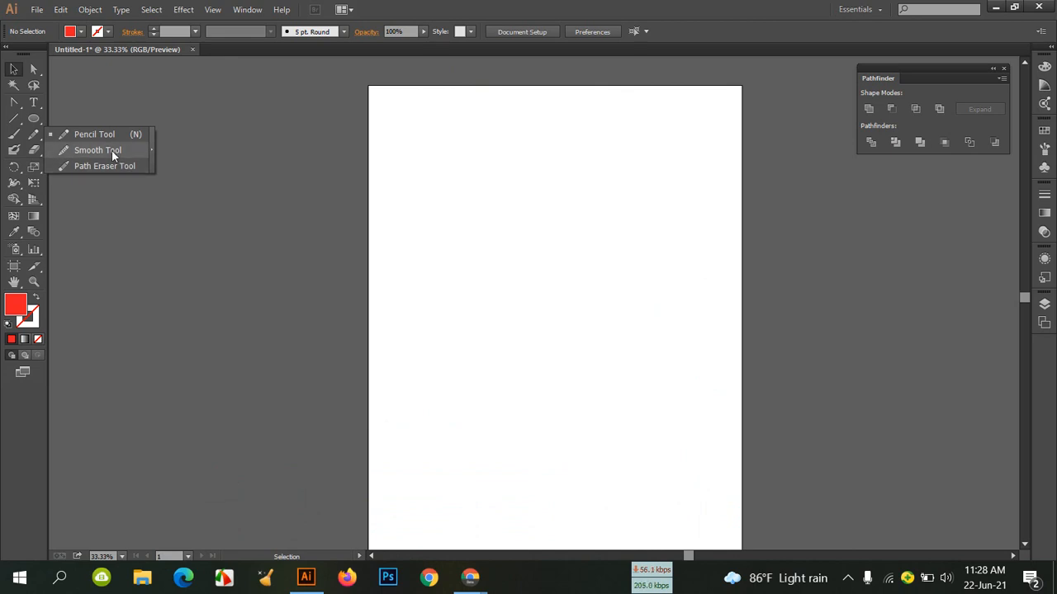
pyautogui.click(23, 136)
pyautogui.moveTo(457, 166)
pyautogui.mouseDown()
pyautogui.moveTo(541, 427)
pyautogui.moveTo(584, 258)
pyautogui.mouseUp()
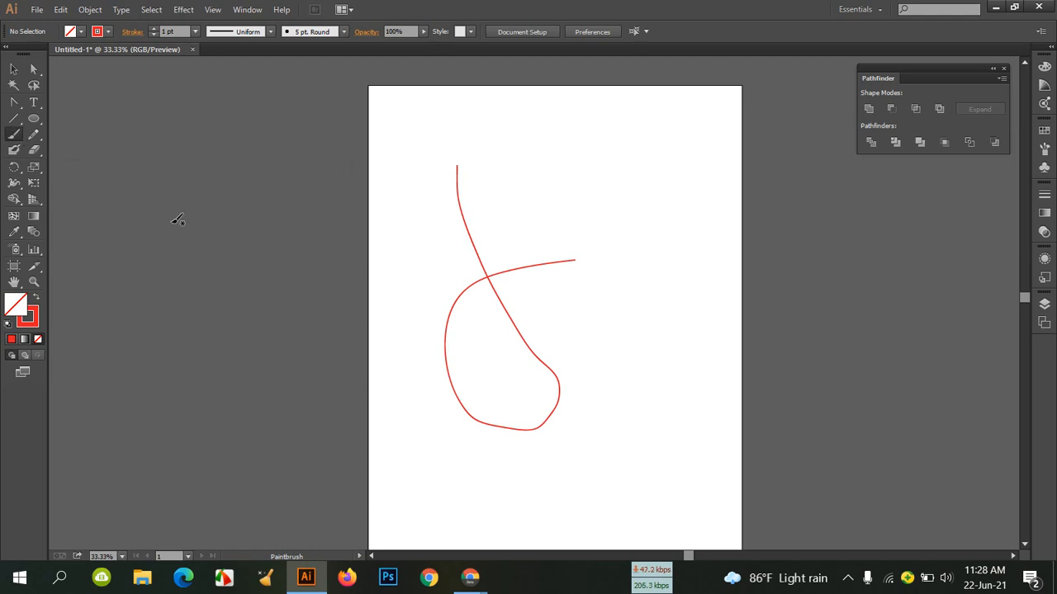
pyautogui.moveTo(14, 119); pyautogui.dragTo(61, 121)
pyautogui.click(21, 137)
pyautogui.moveTo(17, 190); pyautogui.dragTo(33, 182)
pyautogui.click(17, 167)
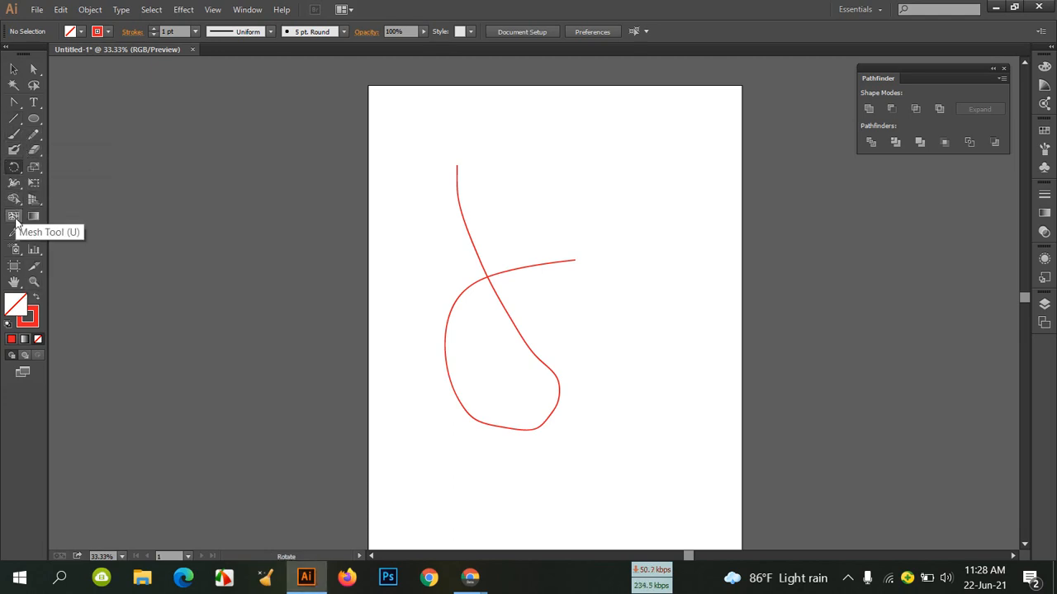
# Paint three more freehand red strokes across and beside the loop with the Paintbrush tool.
pyautogui.click(18, 138)
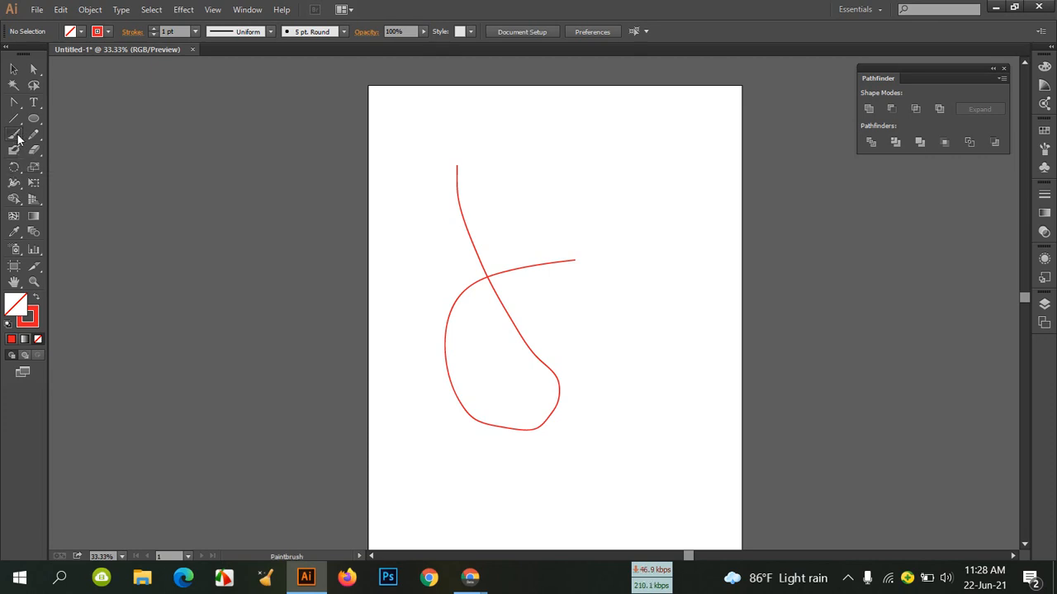
pyautogui.moveTo(466, 154); pyautogui.dragTo(530, 373)
pyautogui.moveTo(462, 417); pyautogui.dragTo(629, 211)
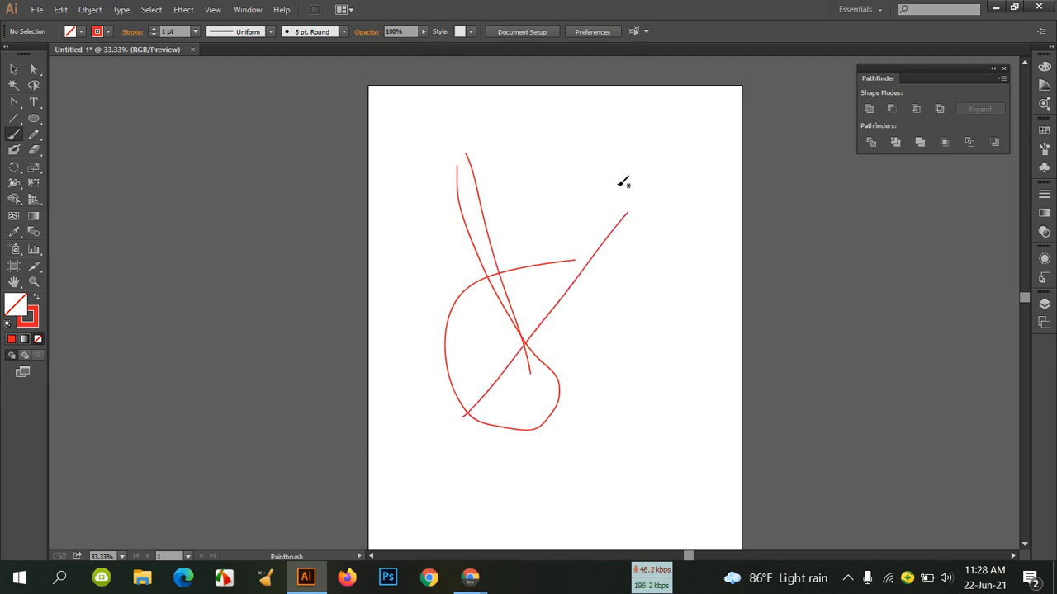
pyautogui.moveTo(581, 162); pyautogui.dragTo(623, 360)
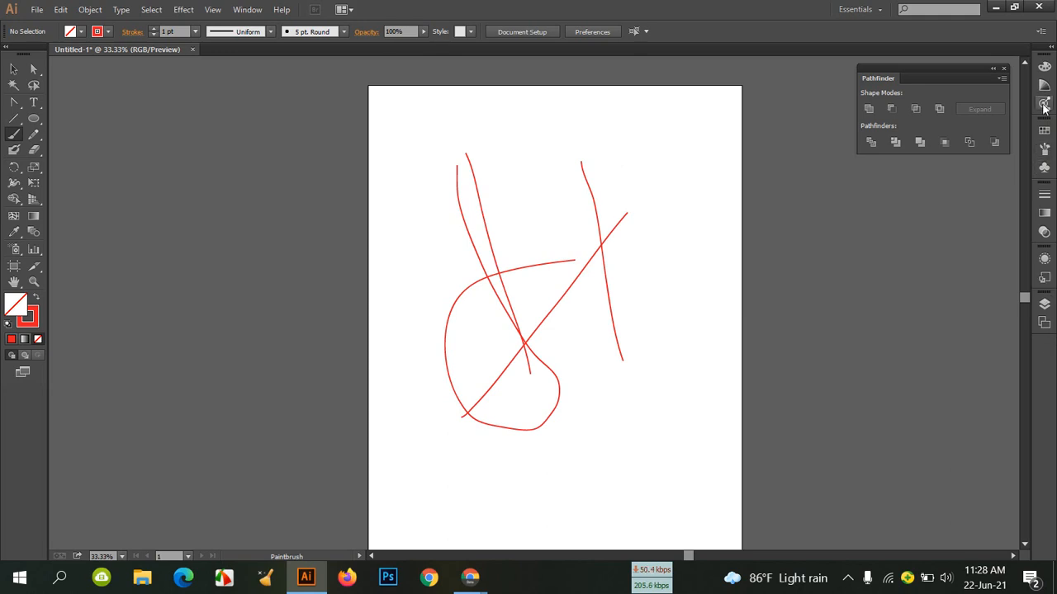
# Select all the brush strokes on the artboard and delete them.
pyautogui.click(13, 68)
pyautogui.moveTo(417, 148); pyautogui.dragTo(697, 435)
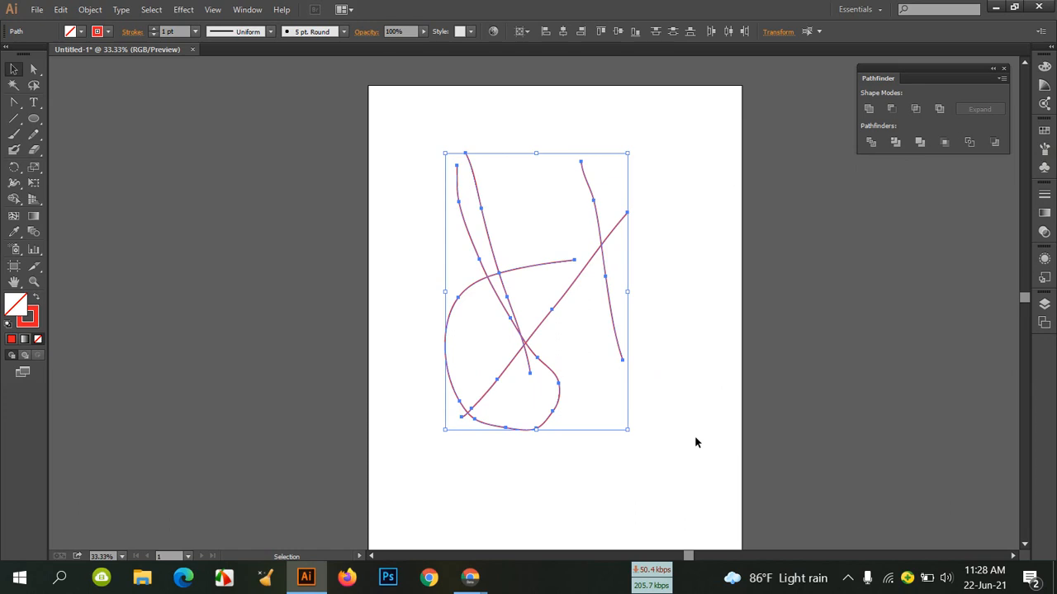
pyautogui.press('Delete')
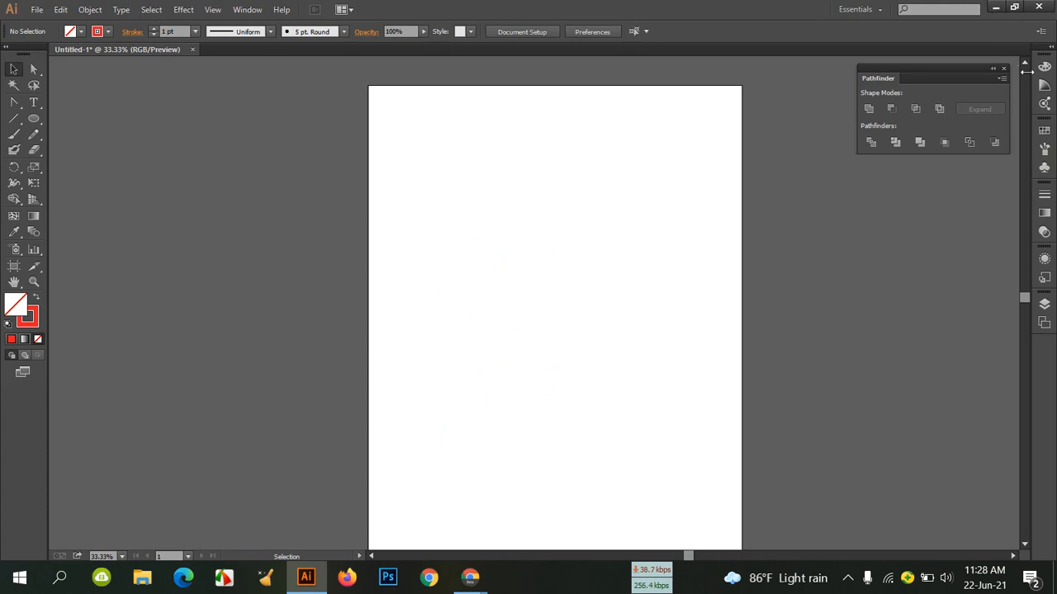
# Expand the collapsed panel dock and close the floating Pathfinder panel.
pyautogui.click(1051, 47)
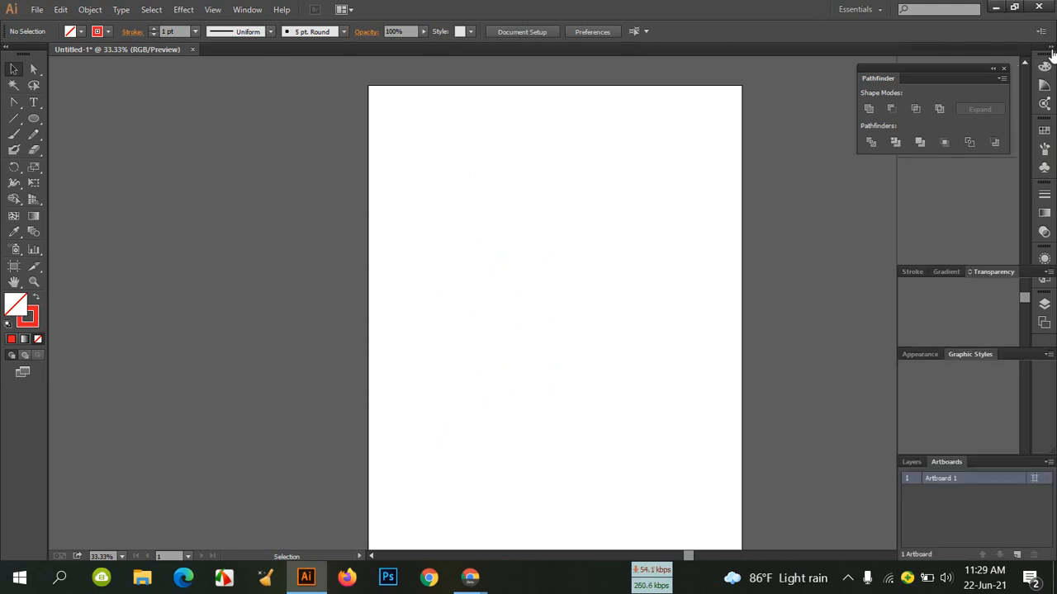
pyautogui.click(1005, 68)
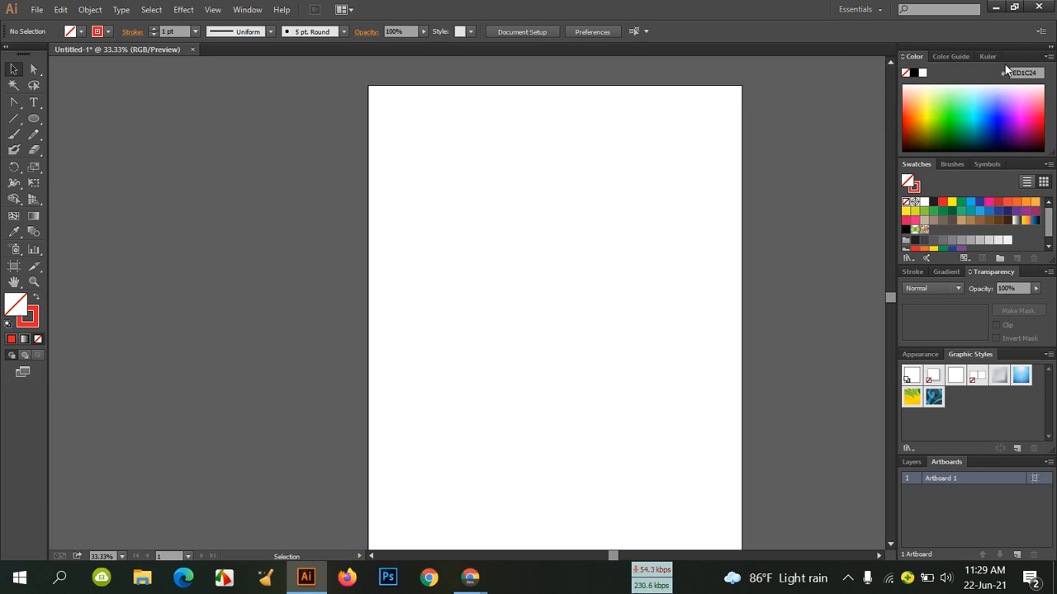
# Lower the opacity to 92% and paint a short curved red stroke on the artboard with the Paintbrush tool.
pyautogui.scroll(-8, 1014, 287)
pyautogui.click(14, 133)
pyautogui.moveTo(481, 209); pyautogui.dragTo(515, 313)
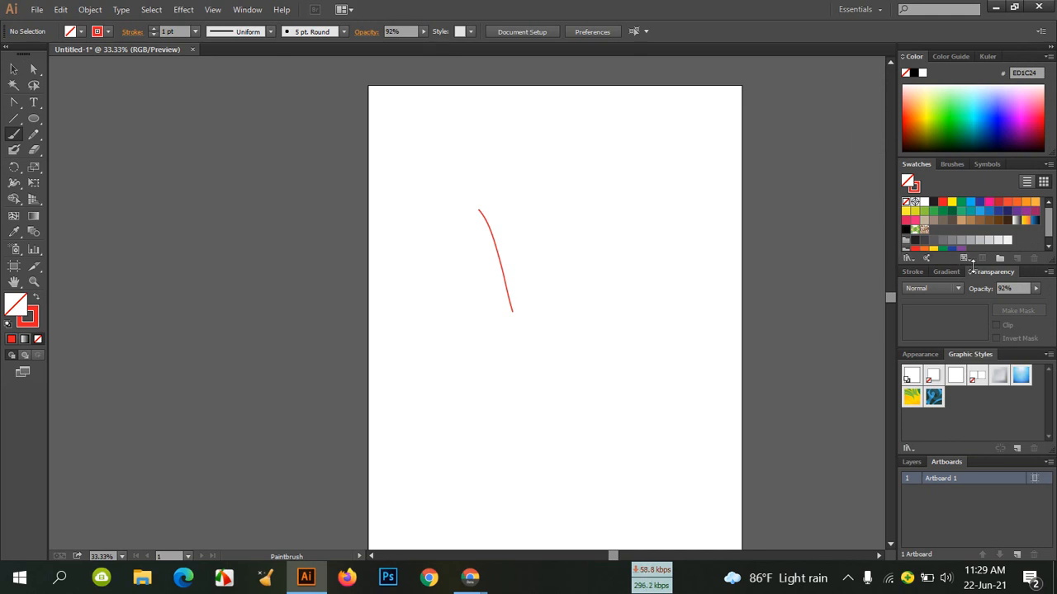
# Show the Brushes panel and detach its panel group from the dock so it floats beside the artboard.
pyautogui.click(953, 164)
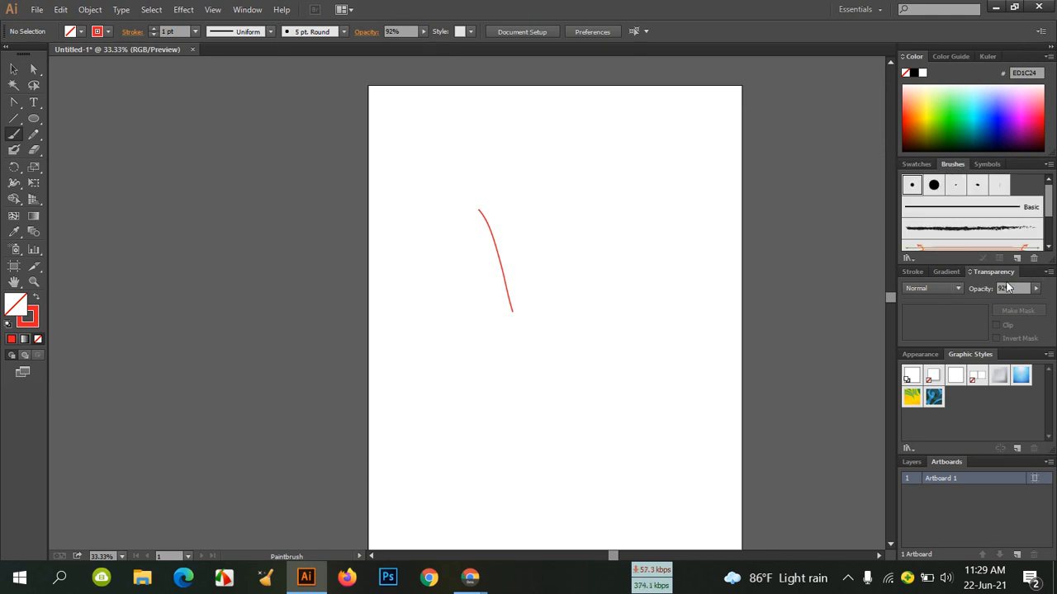
pyautogui.click(1047, 273)
pyautogui.click(1044, 275)
pyautogui.moveTo(1003, 166)
pyautogui.mouseDown()
pyautogui.moveTo(905, 183)
pyautogui.moveTo(872, 161)
pyautogui.moveTo(843, 163)
pyautogui.mouseUp()
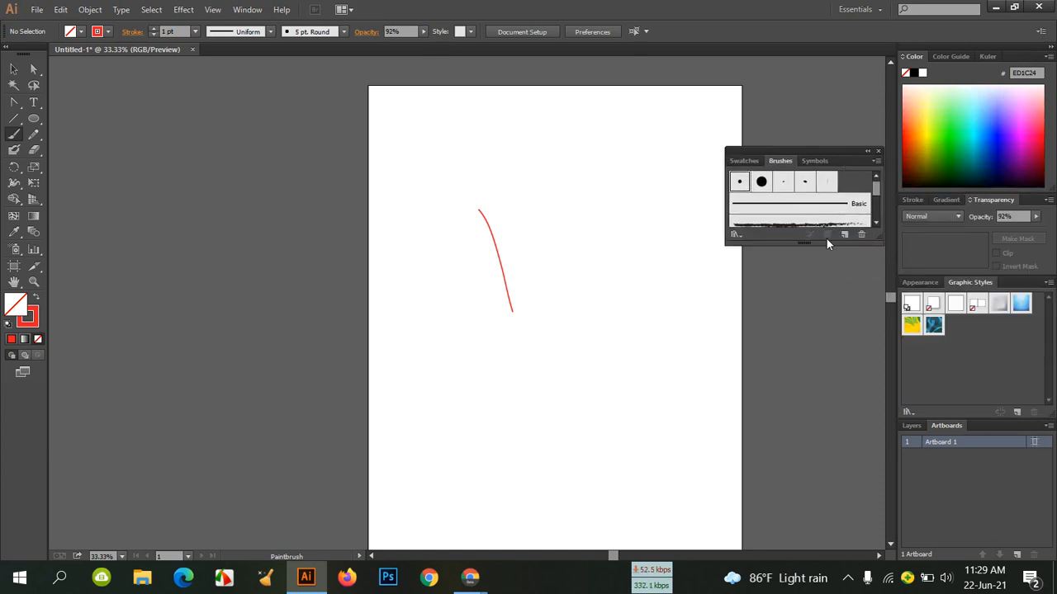
# Enlarge the floating Brushes panel so that all its brushes show, and set the stroke color to blue 1010FC.
pyautogui.moveTo(826, 242)
pyautogui.mouseDown()
pyautogui.moveTo(826, 405)
pyautogui.moveTo(861, 380)
pyautogui.mouseUp()
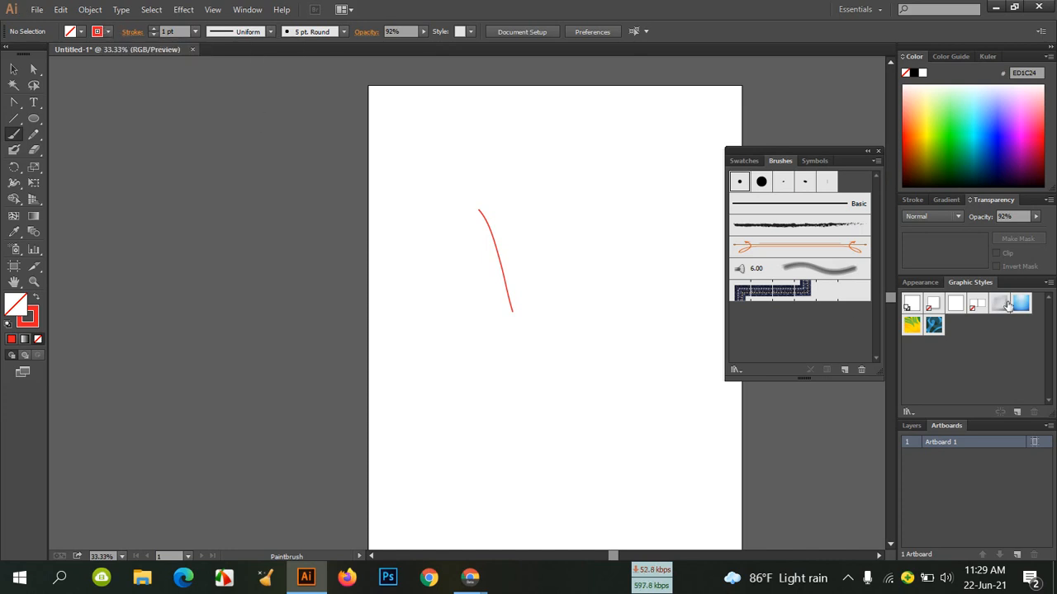
pyautogui.doubleClick(29, 316)
pyautogui.click(245, 266)
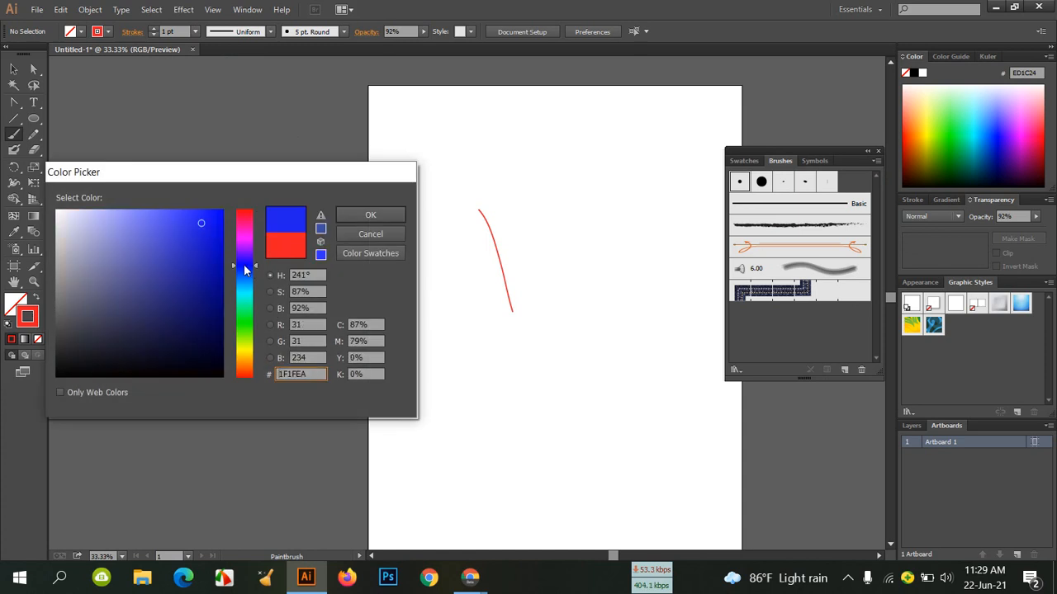
pyautogui.click(213, 212)
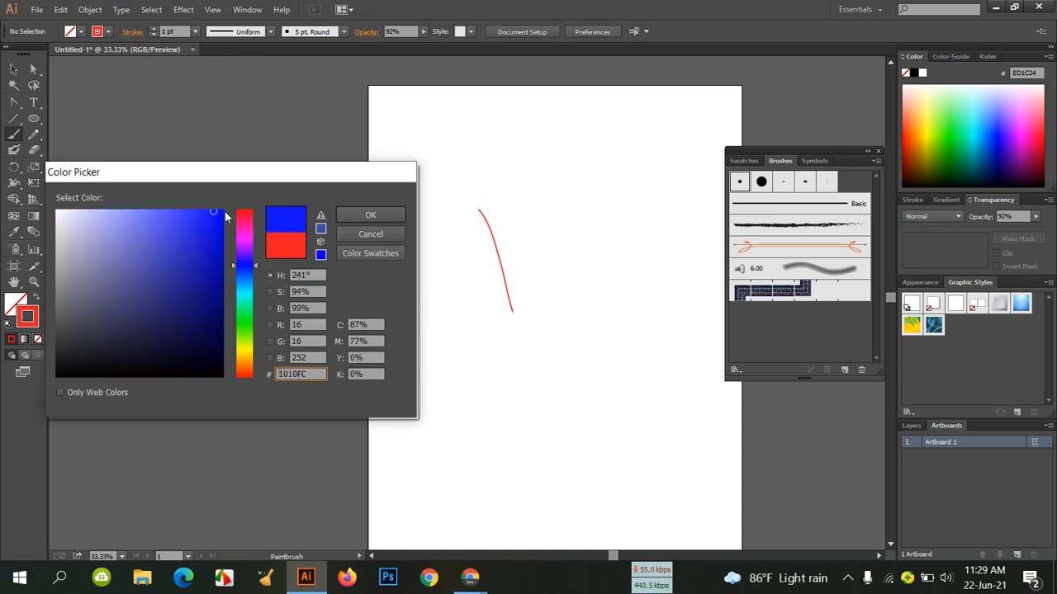
pyautogui.click(370, 214)
# Paint ten freehand blue strokes crossing each other over the artboard with the 5 pt. Round brush.
pyautogui.moveTo(572, 181); pyautogui.dragTo(459, 499)
pyautogui.moveTo(455, 418)
pyautogui.mouseDown()
pyautogui.moveTo(533, 383)
pyautogui.moveTo(649, 220)
pyautogui.mouseUp()
pyautogui.moveTo(596, 165); pyautogui.dragTo(601, 502)
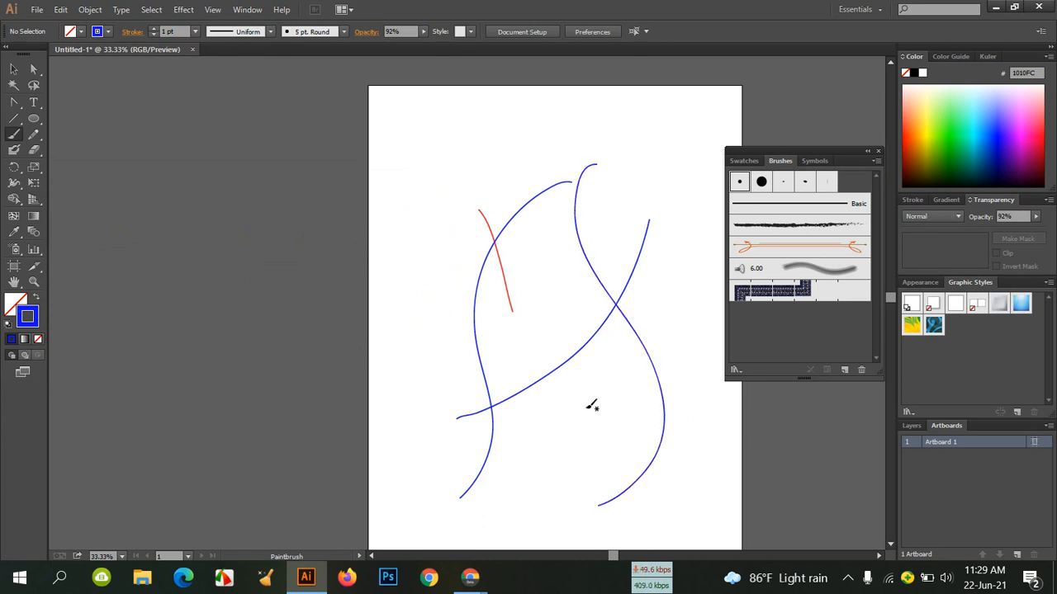
pyautogui.moveTo(400, 190); pyautogui.dragTo(538, 447)
pyautogui.moveTo(544, 359); pyautogui.dragTo(643, 139)
pyautogui.moveTo(509, 148); pyautogui.dragTo(524, 337)
pyautogui.moveTo(448, 390)
pyautogui.mouseDown()
pyautogui.moveTo(476, 351)
pyautogui.moveTo(540, 382)
pyautogui.mouseUp()
pyautogui.moveTo(643, 257); pyautogui.dragTo(525, 430)
pyautogui.moveTo(625, 424); pyautogui.dragTo(395, 476)
pyautogui.moveTo(517, 399); pyautogui.dragTo(654, 489)
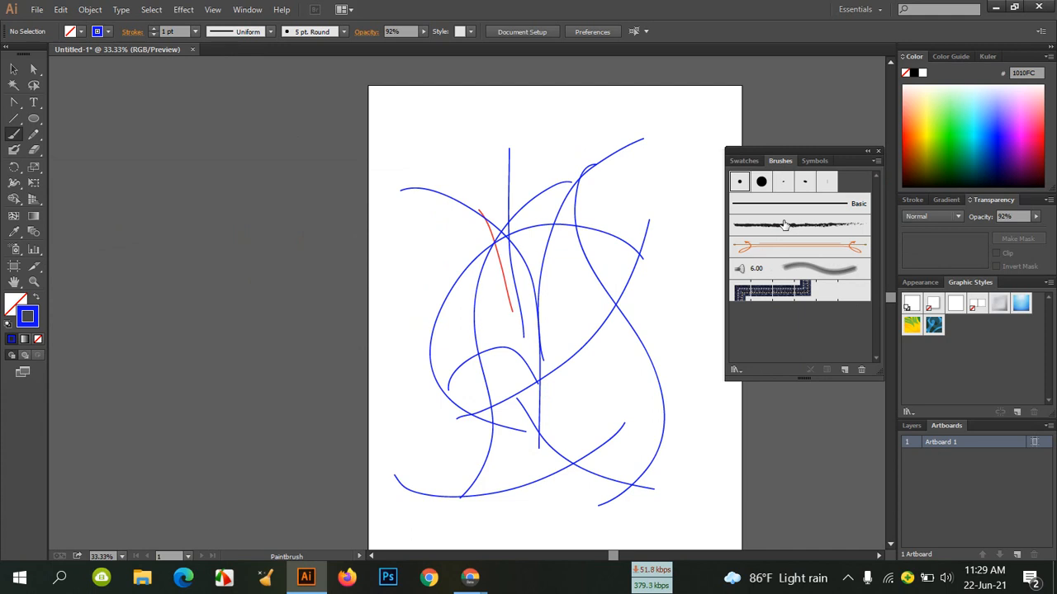
# Select all the blue and red brush strokes on the artboard and delete them.
pyautogui.click(13, 69)
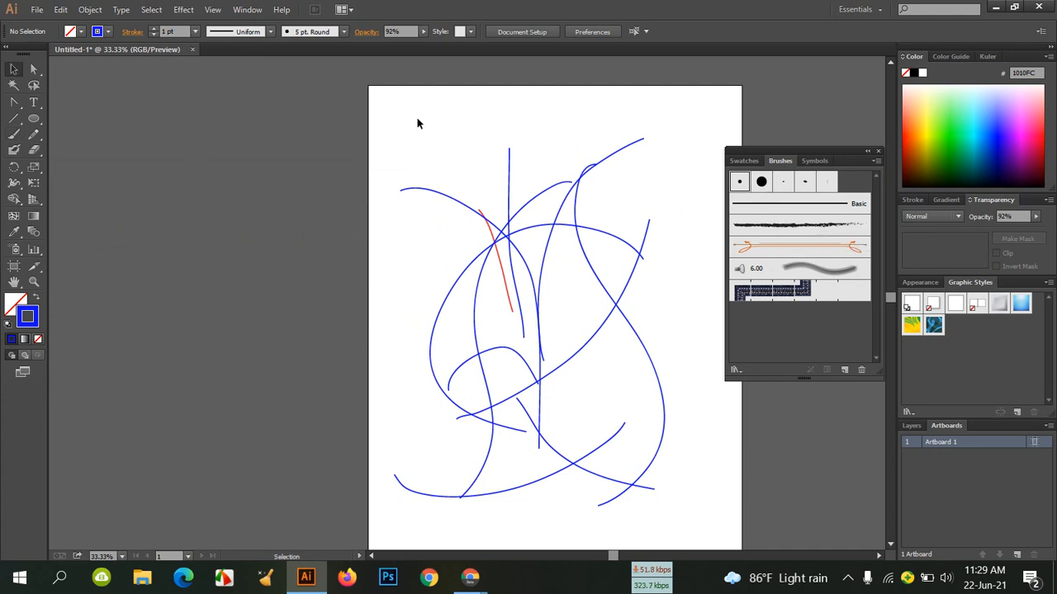
pyautogui.moveTo(418, 120); pyautogui.dragTo(662, 514)
pyautogui.press('Delete')
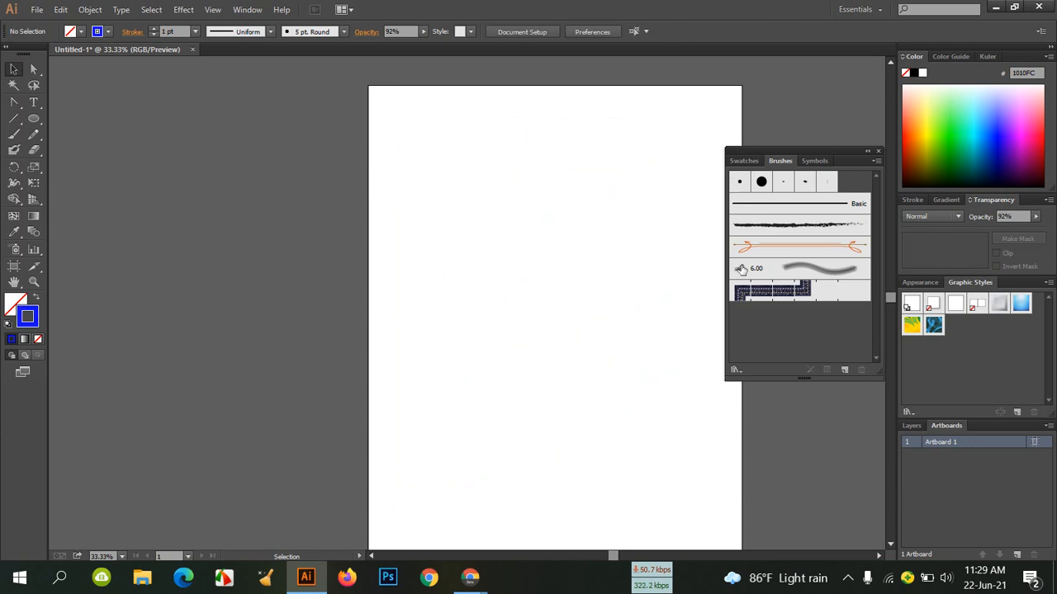
# Paint one long curved blue stroke each with the large round brush, the tiny dot brush and the 5 pt. Flat brush.
pyautogui.click(14, 134)
pyautogui.click(763, 182)
pyautogui.moveTo(495, 216)
pyautogui.mouseDown()
pyautogui.moveTo(596, 415)
pyautogui.moveTo(510, 502)
pyautogui.mouseUp()
pyautogui.click(783, 182)
pyautogui.moveTo(690, 142)
pyautogui.mouseDown()
pyautogui.moveTo(504, 435)
pyautogui.moveTo(446, 451)
pyautogui.mouseUp()
pyautogui.click(827, 182)
pyautogui.moveTo(552, 167)
pyautogui.mouseDown()
pyautogui.moveTo(639, 362)
pyautogui.moveTo(533, 511)
pyautogui.mouseUp()
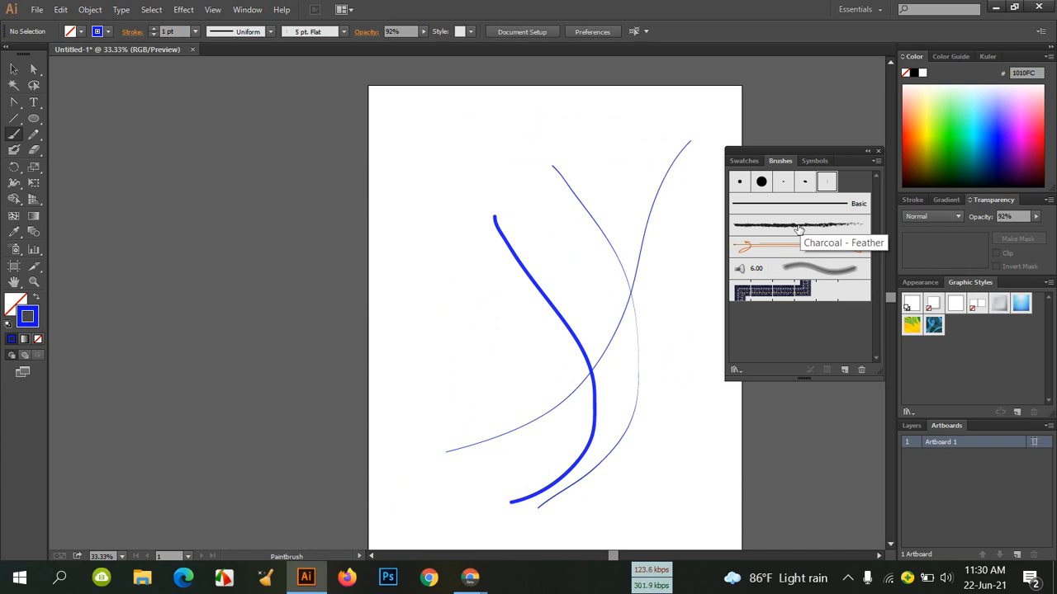
# Paint two curved strokes across the artboard with the Charcoal - Feather brush at 1 pt.
pyautogui.click(799, 230)
pyautogui.moveTo(499, 453); pyautogui.dragTo(487, 450)
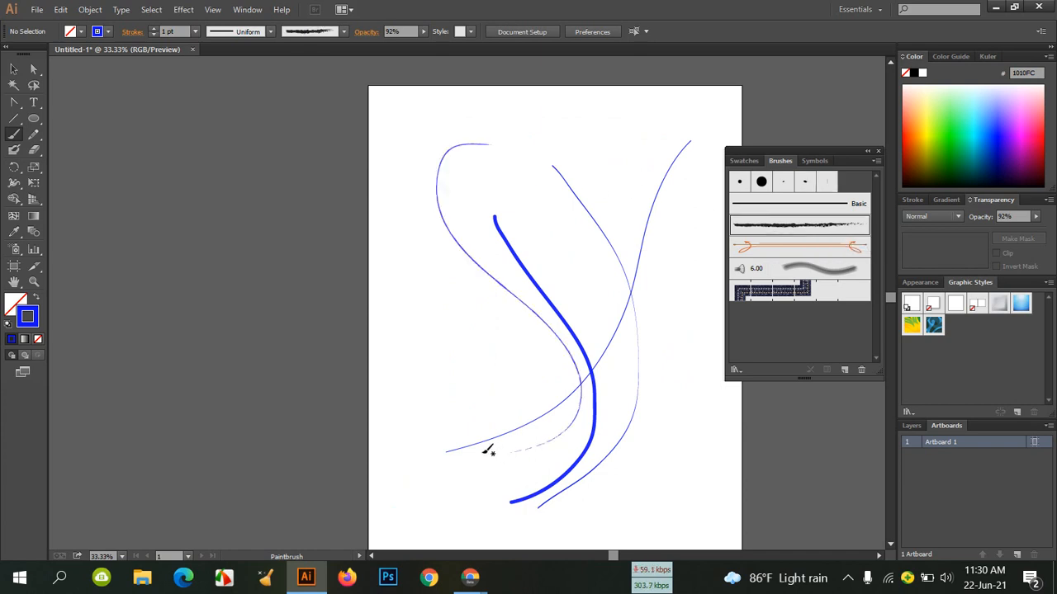
pyautogui.moveTo(658, 211); pyautogui.dragTo(660, 210)
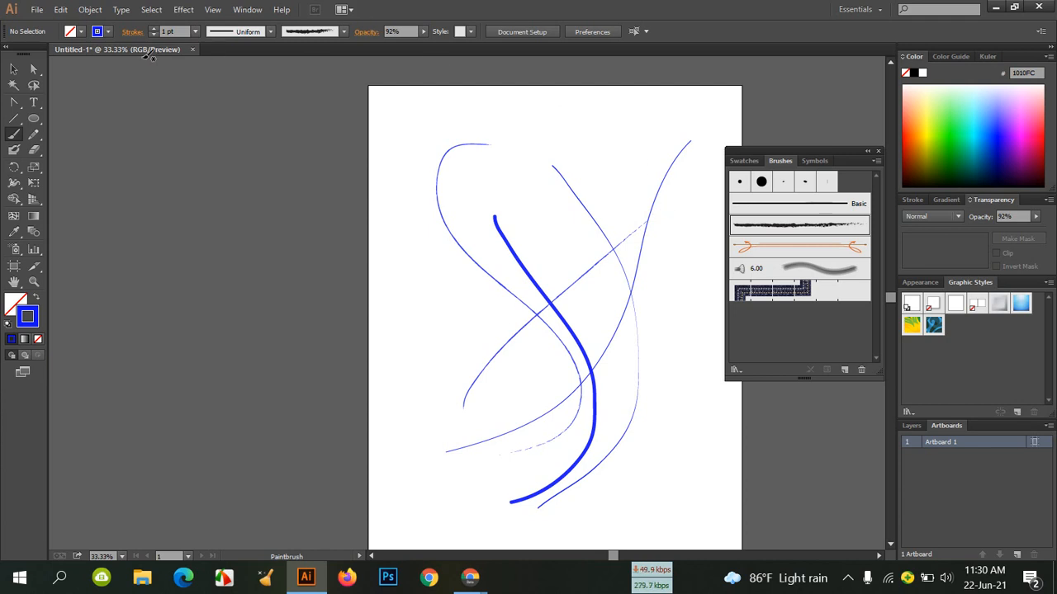
# Raise the opacity to 100% and set the stroke weight to 8 pt.
pyautogui.click(422, 31)
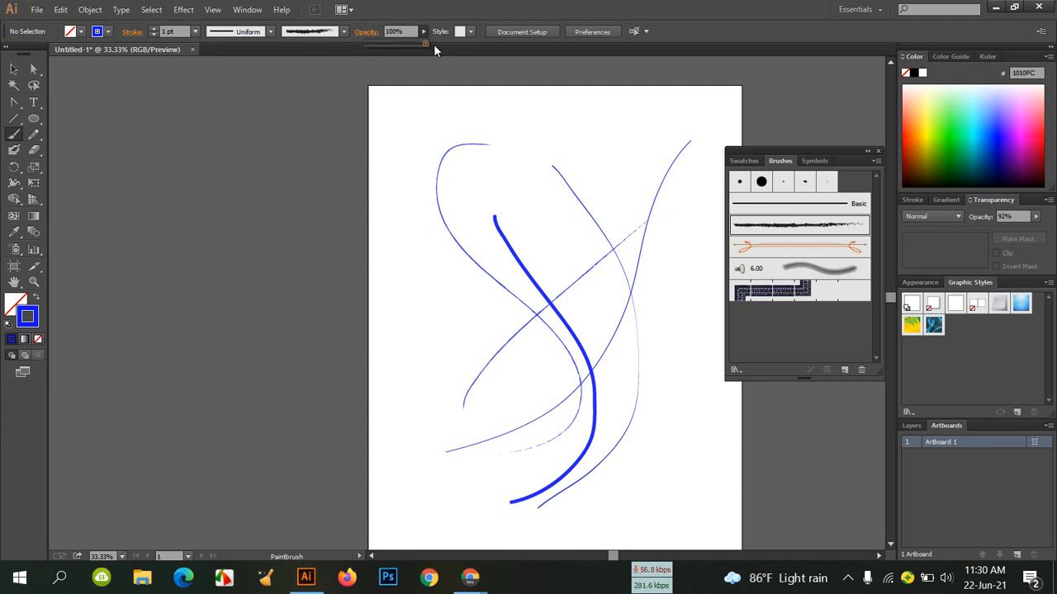
pyautogui.click(344, 32)
pyautogui.click(344, 32)
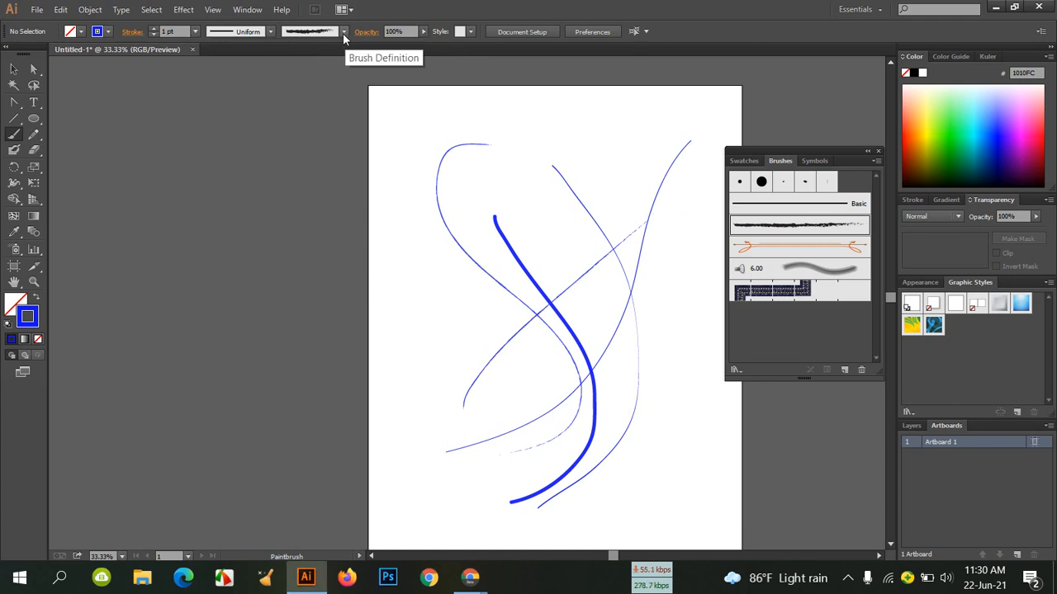
pyautogui.click(268, 31)
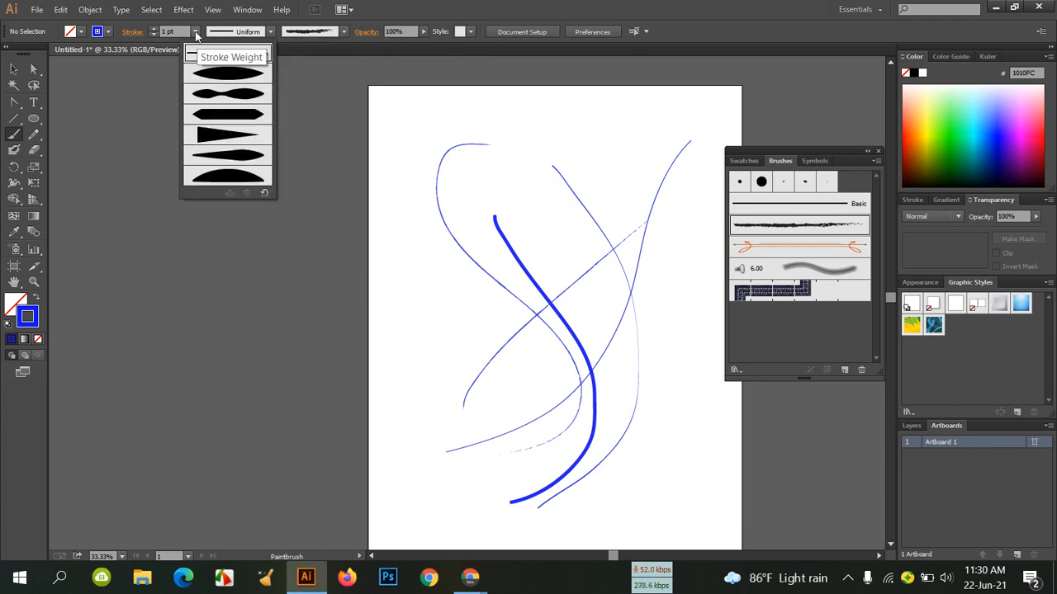
pyautogui.click(153, 29)
pyautogui.click(154, 29)
# Paint a series of thick freehand Charcoal - Feather strokes over the artboard, raising the stroke weight to 12 pt for the last one.
pyautogui.moveTo(410, 307); pyautogui.dragTo(475, 369)
pyautogui.moveTo(609, 371); pyautogui.dragTo(609, 371)
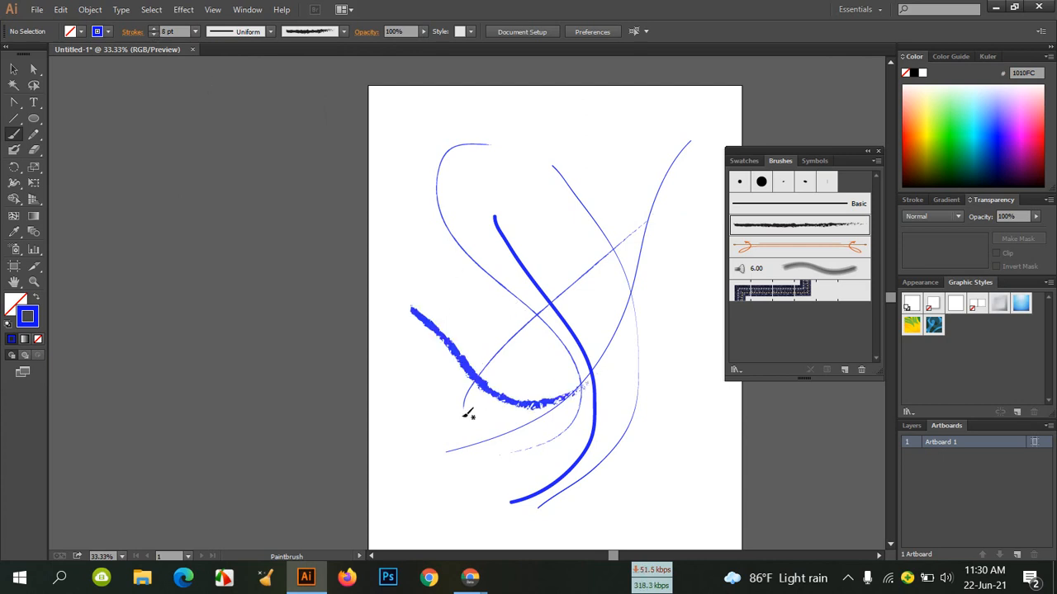
pyautogui.moveTo(405, 446)
pyautogui.mouseDown()
pyautogui.moveTo(446, 334)
pyautogui.moveTo(620, 217)
pyautogui.mouseUp()
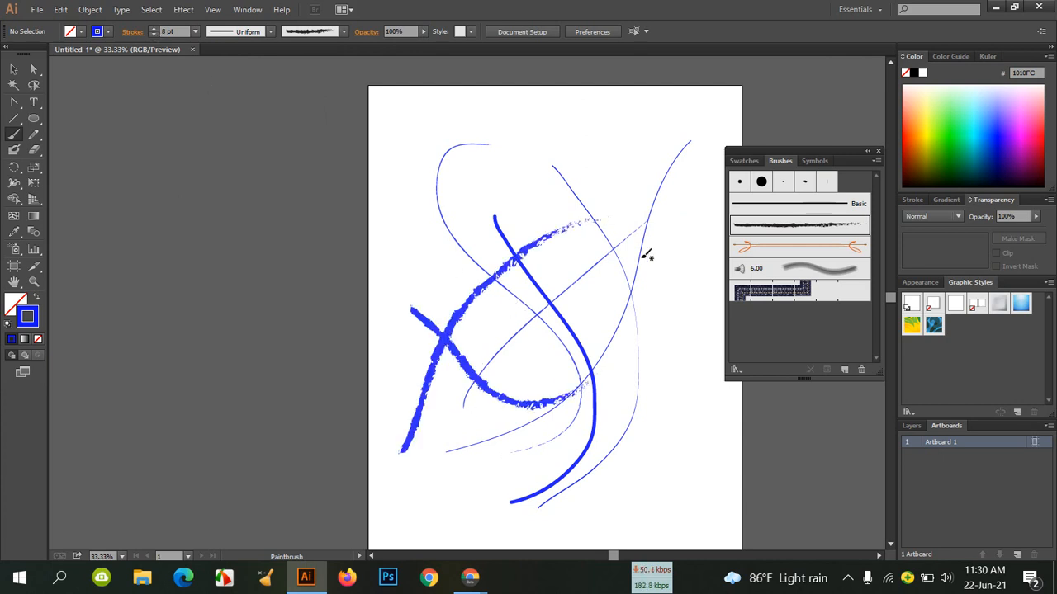
pyautogui.moveTo(604, 124); pyautogui.dragTo(521, 132)
pyautogui.moveTo(545, 543); pyautogui.dragTo(546, 542)
pyautogui.moveTo(662, 177); pyautogui.dragTo(665, 389)
pyautogui.moveTo(415, 299); pyautogui.dragTo(658, 171)
pyautogui.moveTo(523, 456); pyautogui.dragTo(662, 340)
pyautogui.moveTo(573, 493)
pyautogui.mouseDown()
pyautogui.moveTo(710, 464)
pyautogui.moveTo(698, 465)
pyautogui.moveTo(695, 194)
pyautogui.mouseUp()
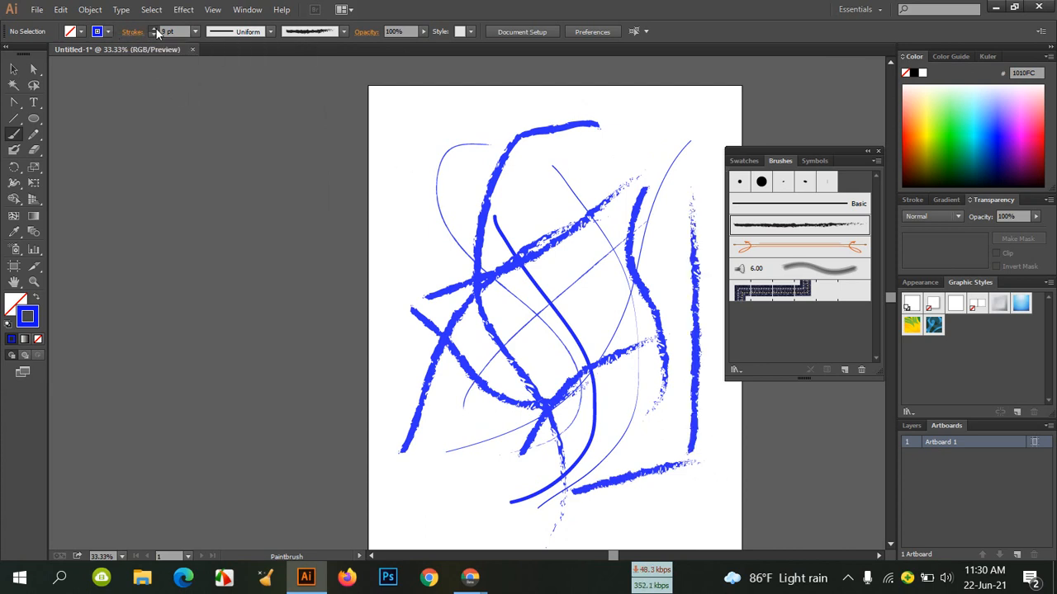
pyautogui.moveTo(448, 124); pyautogui.dragTo(439, 331)
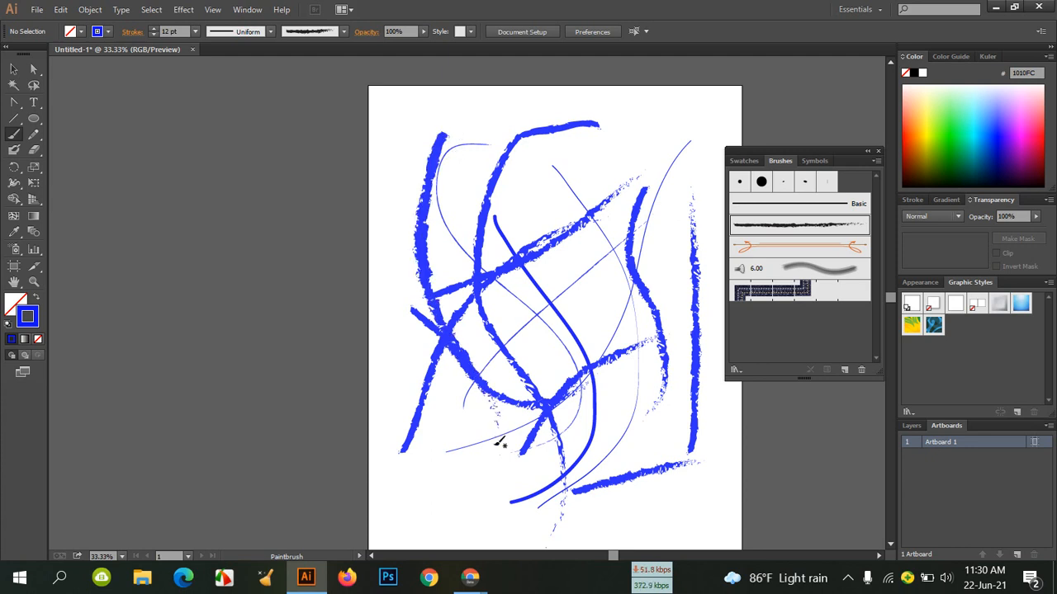
# Paint four strokes with the Divider brush at 12 pt, including a horizontal one across the lower artboard.
pyautogui.click(761, 247)
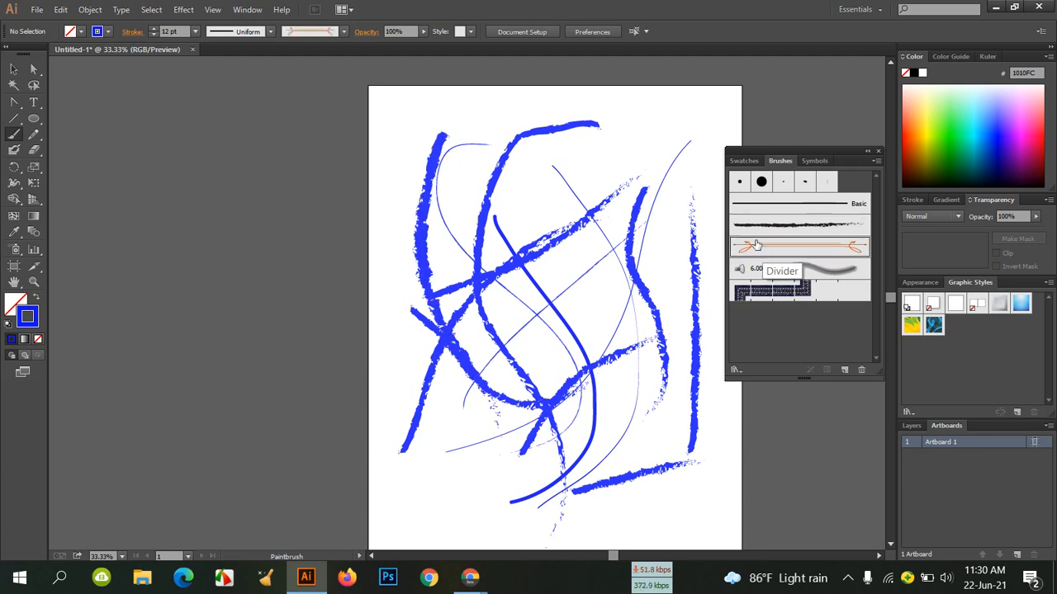
pyautogui.moveTo(644, 281); pyautogui.dragTo(621, 433)
pyautogui.moveTo(492, 453)
pyautogui.mouseDown()
pyautogui.moveTo(552, 290)
pyautogui.moveTo(591, 236)
pyautogui.mouseUp()
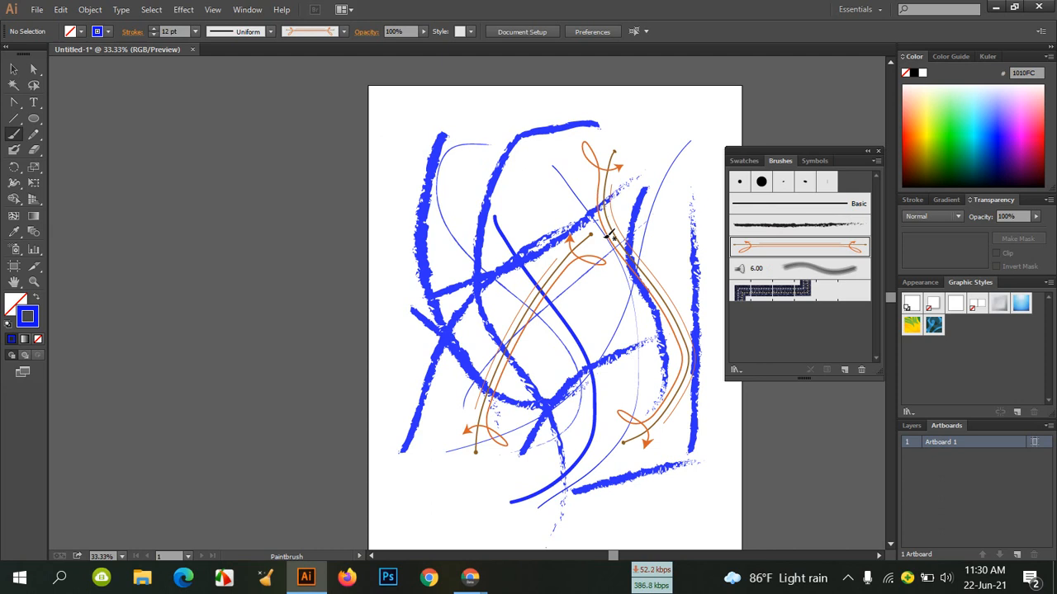
pyautogui.moveTo(482, 162); pyautogui.dragTo(558, 413)
pyautogui.moveTo(415, 494); pyautogui.dragTo(700, 500)
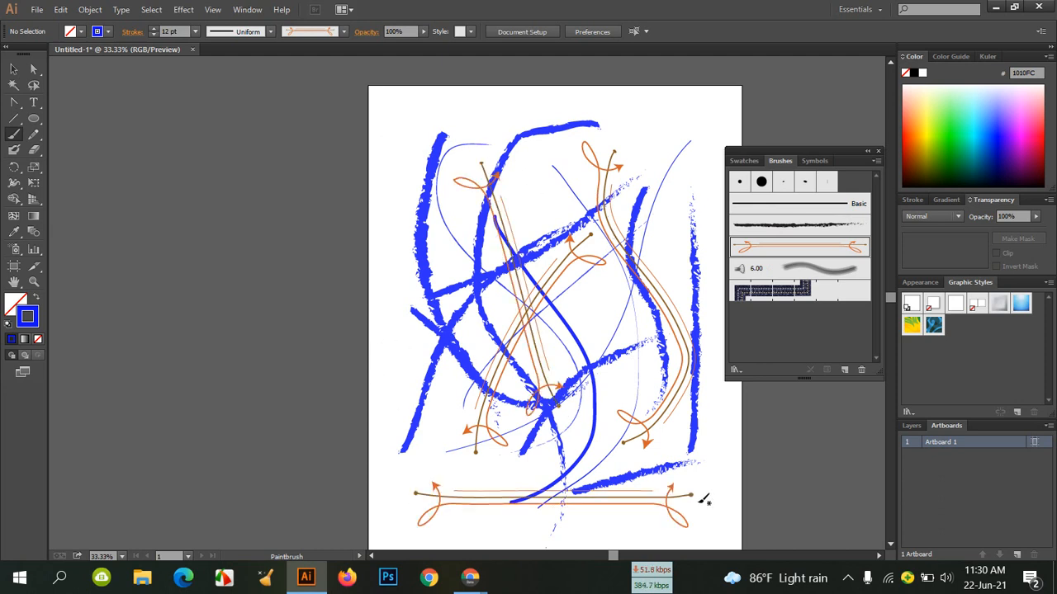
# Paint three soft, curved blue strokes over the artwork with the Mop brush.
pyautogui.click(832, 269)
pyautogui.moveTo(620, 146)
pyautogui.mouseDown()
pyautogui.moveTo(650, 332)
pyautogui.moveTo(627, 450)
pyautogui.mouseUp()
pyautogui.moveTo(450, 442); pyautogui.dragTo(702, 340)
pyautogui.moveTo(486, 504)
pyautogui.mouseDown()
pyautogui.moveTo(622, 535)
pyautogui.moveTo(682, 452)
pyautogui.mouseUp()
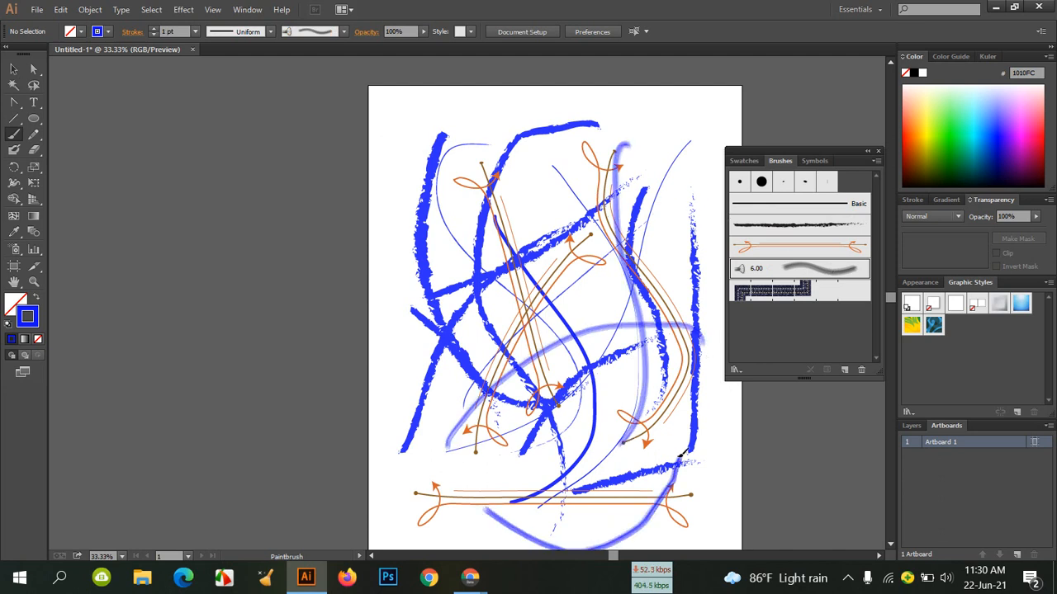
# Select everything drawn on the artboard and delete it.
pyautogui.press('v')
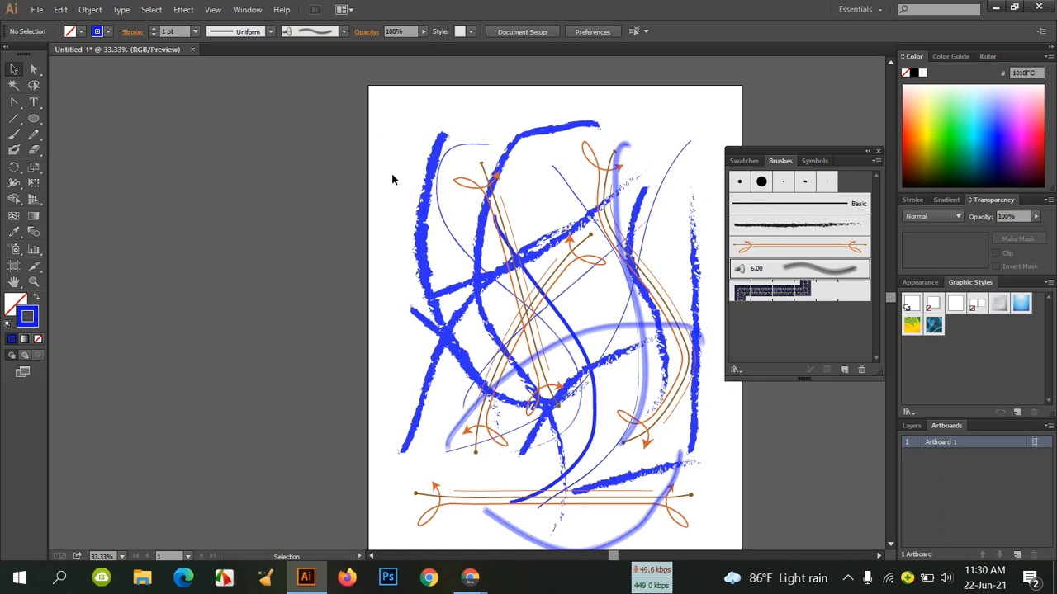
pyautogui.hotkey('ctrl', 'a')
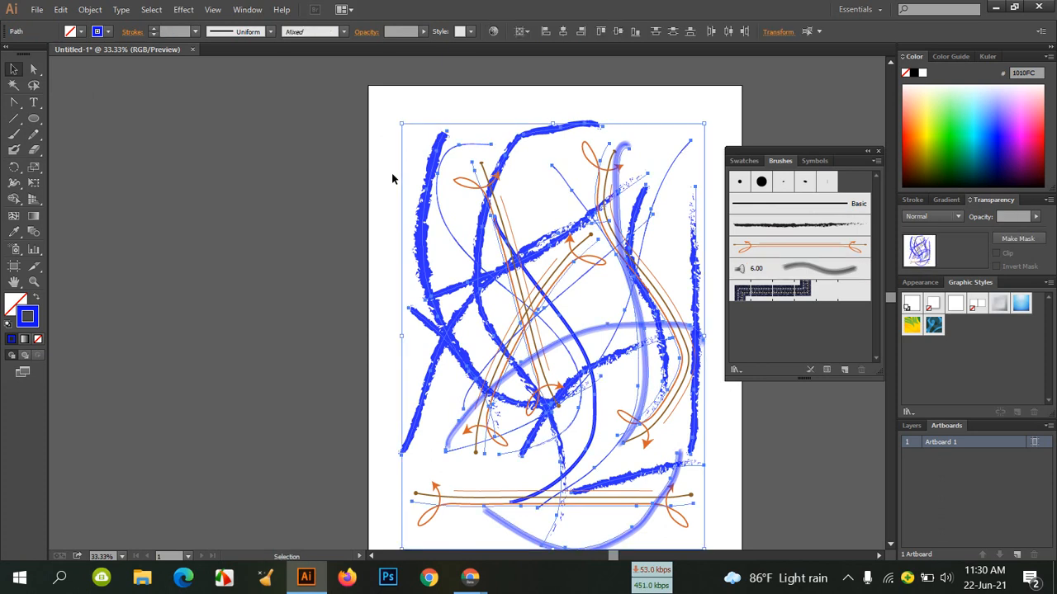
pyautogui.press('Delete')
# Paint three Mop brush strokes on the empty artboard, one in the current blue, one in green 10FF12 and one in dark blue 0E00C1.
pyautogui.click(13, 134)
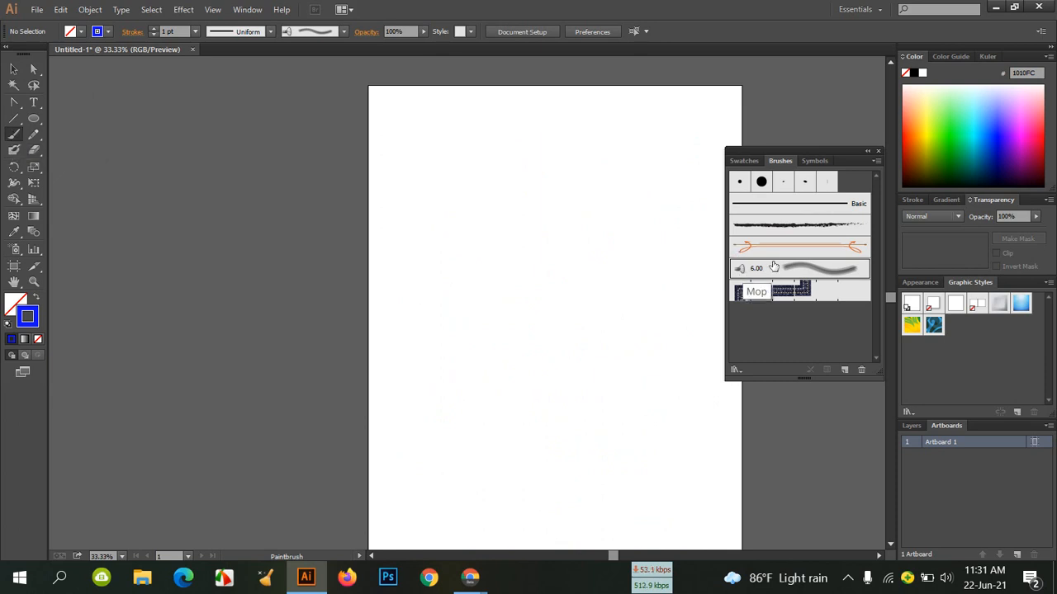
pyautogui.moveTo(487, 162); pyautogui.dragTo(554, 494)
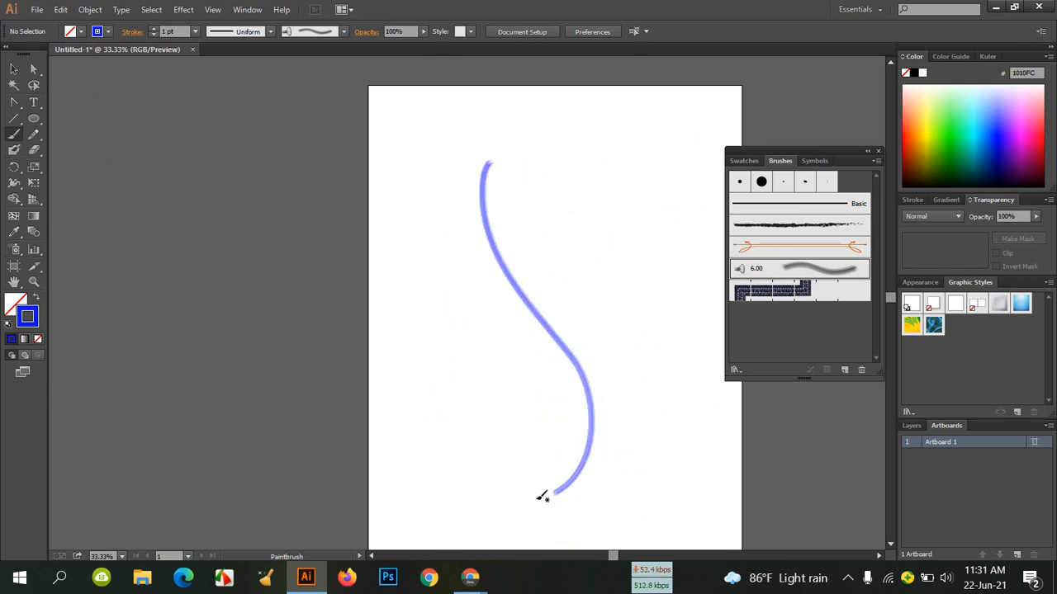
pyautogui.click(949, 134)
pyautogui.moveTo(566, 191)
pyautogui.mouseDown()
pyautogui.moveTo(480, 452)
pyautogui.moveTo(440, 483)
pyautogui.mouseUp()
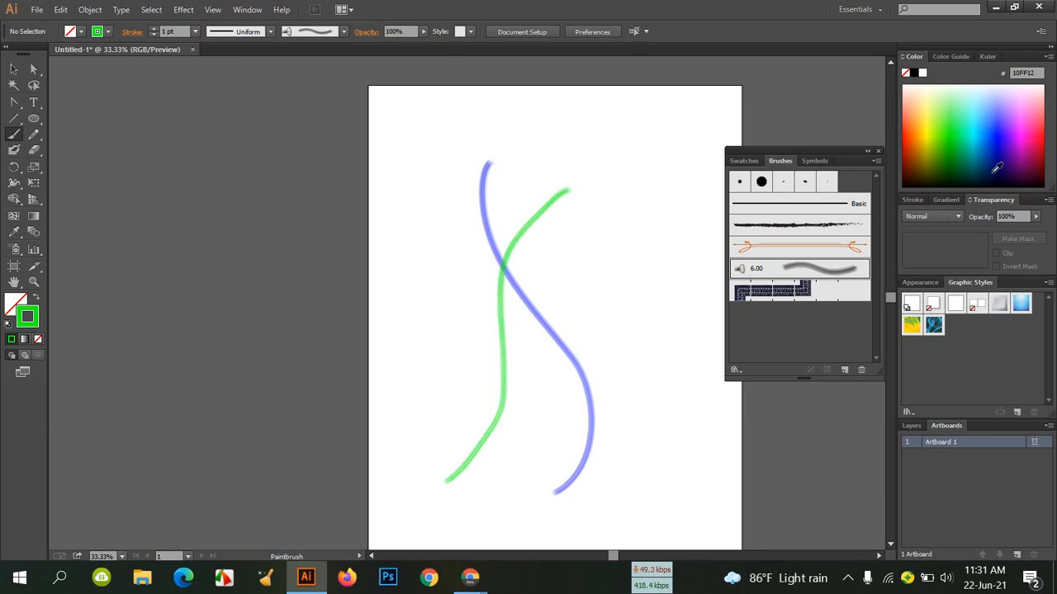
pyautogui.click(1000, 140)
pyautogui.moveTo(442, 313)
pyautogui.mouseDown()
pyautogui.moveTo(500, 274)
pyautogui.moveTo(658, 272)
pyautogui.mouseUp()
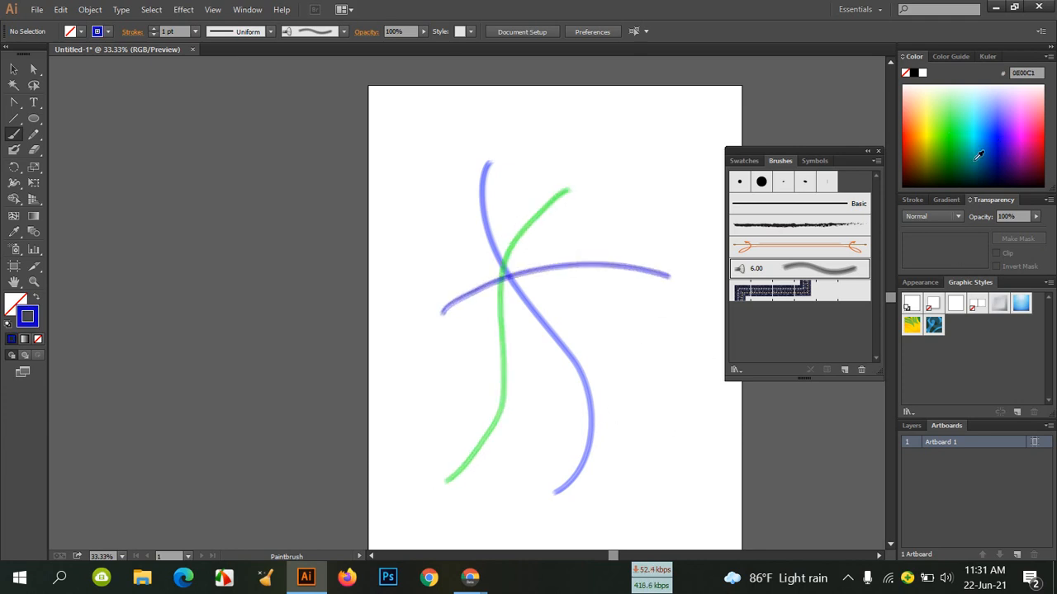
# Add more Mop brush strokes: two in pink FF33F4, two in yellow DDFF13 and one in orange FF3909.
pyautogui.click(1030, 122)
pyautogui.moveTo(608, 168)
pyautogui.mouseDown()
pyautogui.moveTo(578, 420)
pyautogui.moveTo(560, 435)
pyautogui.mouseUp()
pyautogui.moveTo(446, 193); pyautogui.dragTo(502, 461)
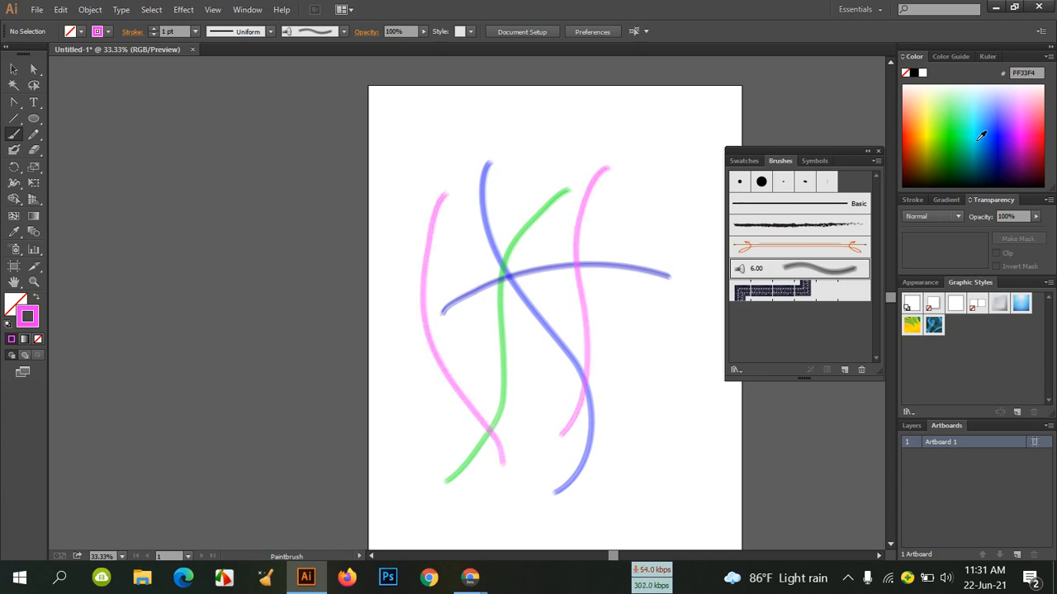
pyautogui.click(925, 132)
pyautogui.moveTo(435, 418)
pyautogui.mouseDown()
pyautogui.moveTo(566, 299)
pyautogui.moveTo(646, 283)
pyautogui.mouseUp()
pyautogui.moveTo(680, 372)
pyautogui.mouseDown()
pyautogui.moveTo(680, 438)
pyautogui.moveTo(611, 459)
pyautogui.mouseUp()
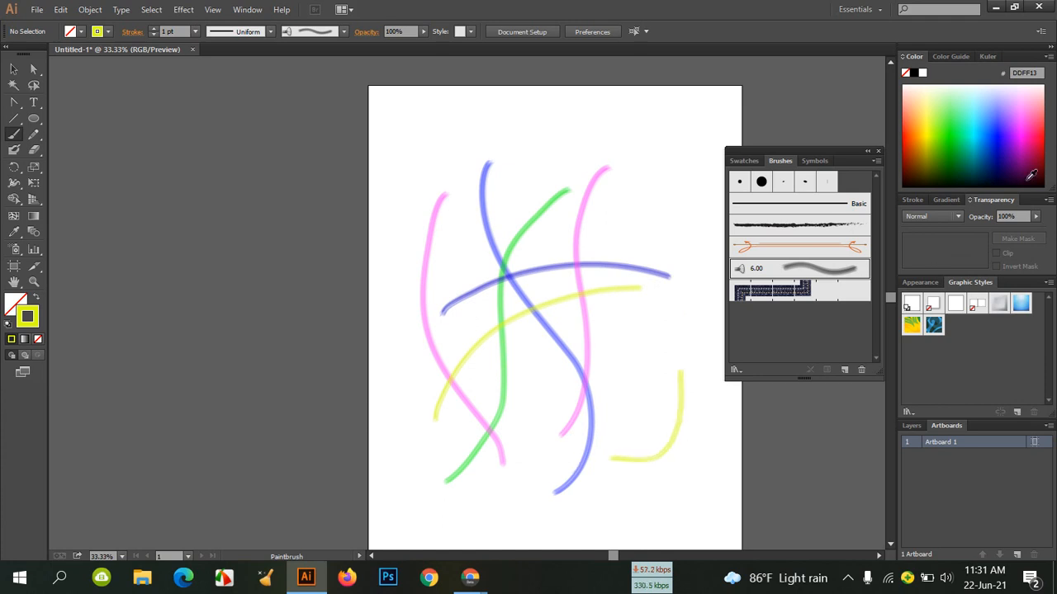
pyautogui.click(910, 128)
pyautogui.moveTo(649, 242); pyautogui.dragTo(535, 482)
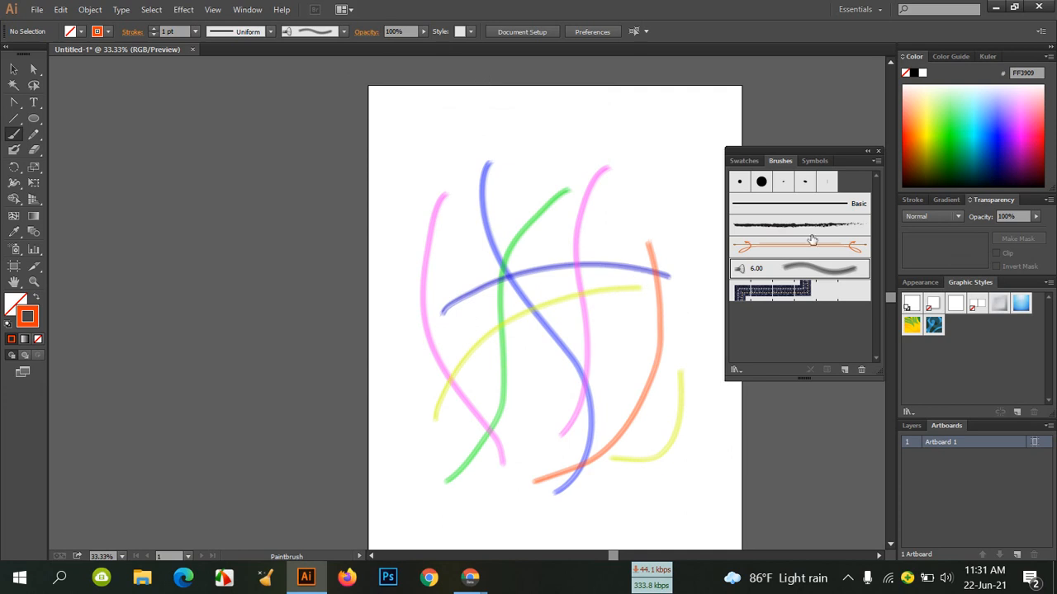
# Paint two long curved strokes with the denim seam pattern brush at 1 pt.
pyautogui.click(806, 294)
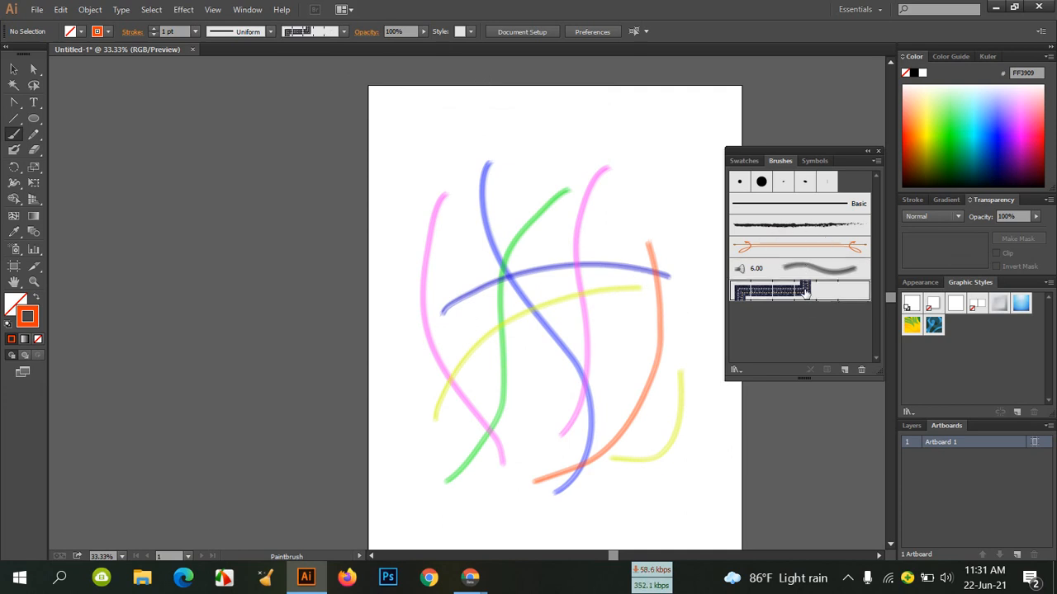
pyautogui.moveTo(645, 153)
pyautogui.mouseDown()
pyautogui.moveTo(616, 424)
pyautogui.moveTo(600, 442)
pyautogui.mouseUp()
pyautogui.moveTo(405, 370); pyautogui.dragTo(629, 168)
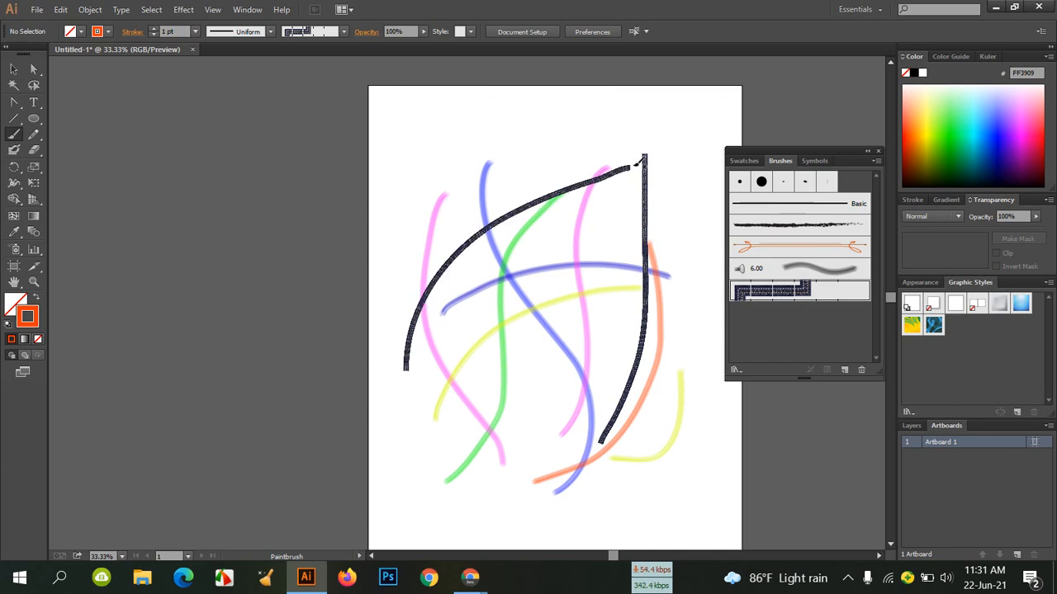
# Set the stroke to blue 0008DB at 8 pt and paint four wide strokes with the denim seam pattern brush.
pyautogui.click(999, 139)
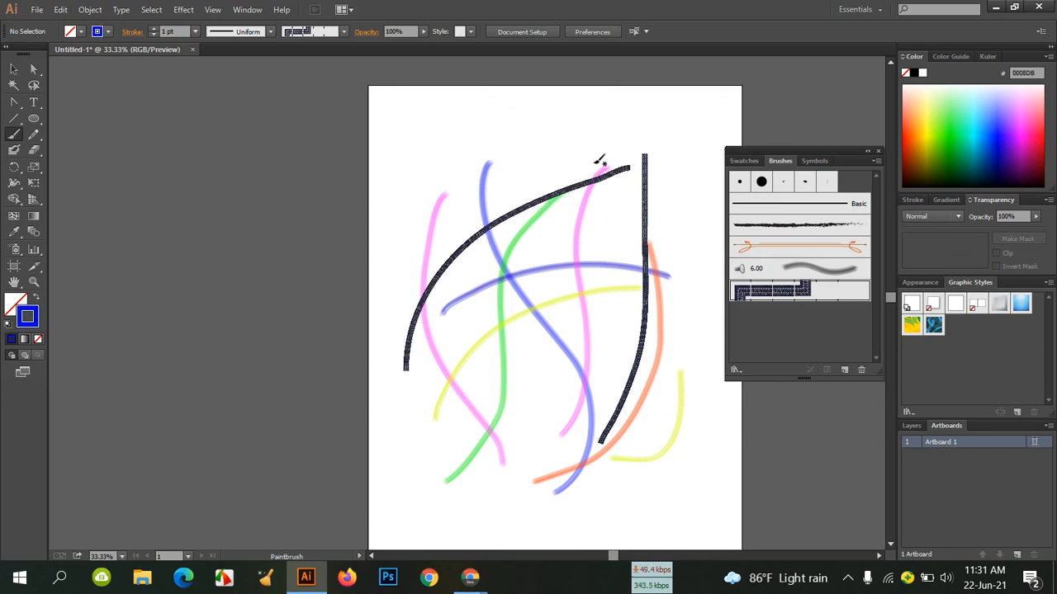
pyautogui.click(154, 29)
pyautogui.click(155, 30)
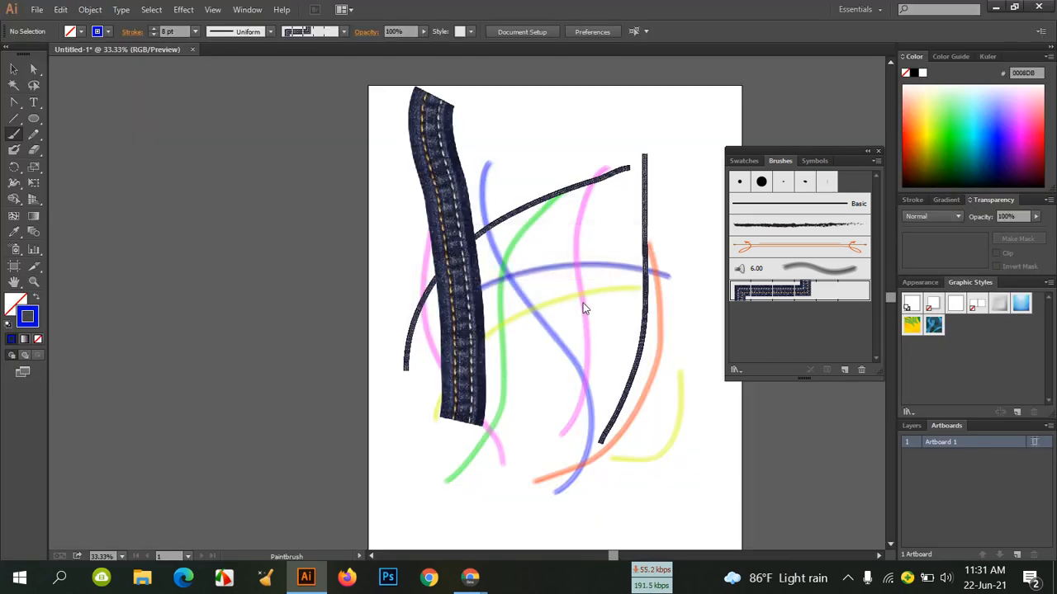
pyautogui.moveTo(575, 125); pyautogui.dragTo(593, 356)
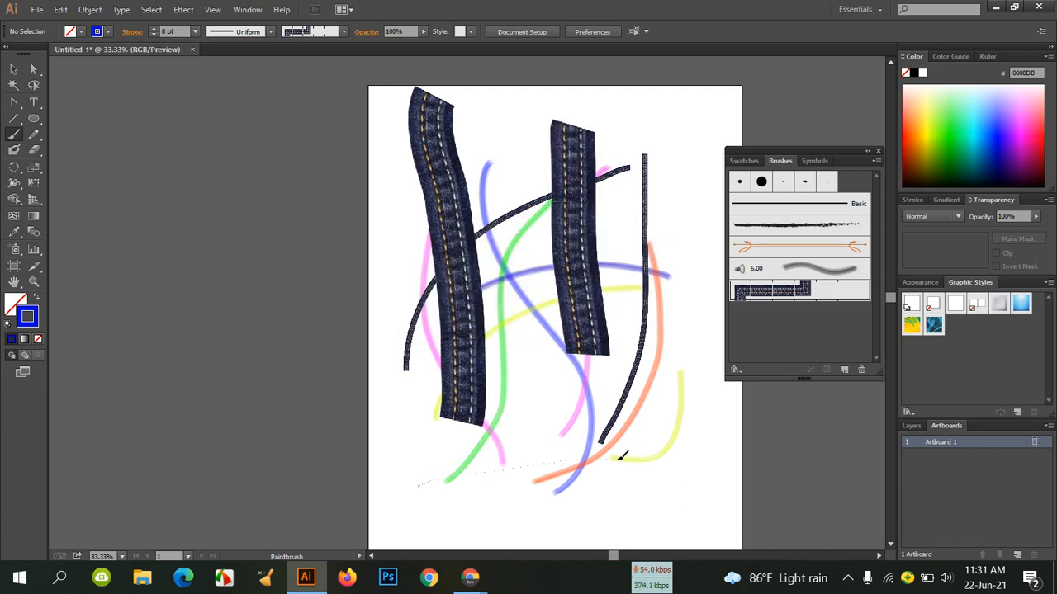
pyautogui.moveTo(621, 457); pyautogui.dragTo(621, 457)
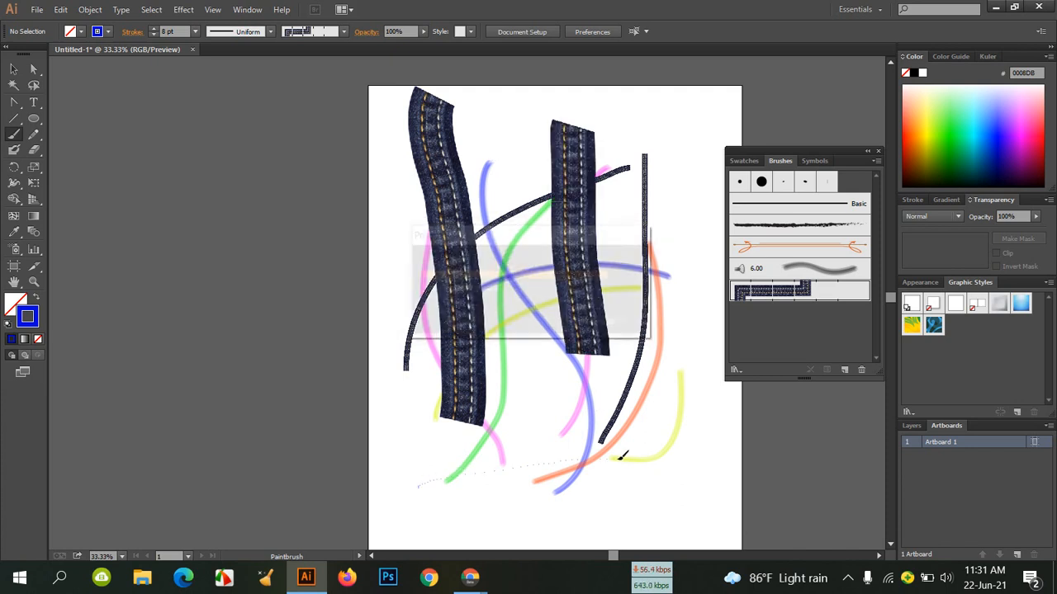
pyautogui.moveTo(513, 142); pyautogui.dragTo(541, 343)
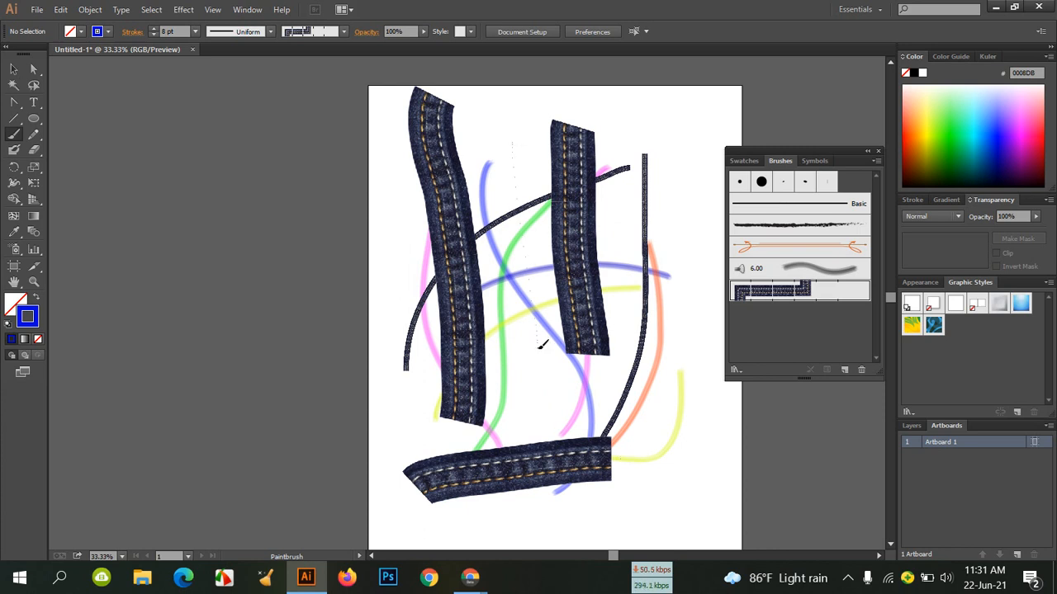
pyautogui.moveTo(541, 342); pyautogui.dragTo(534, 349)
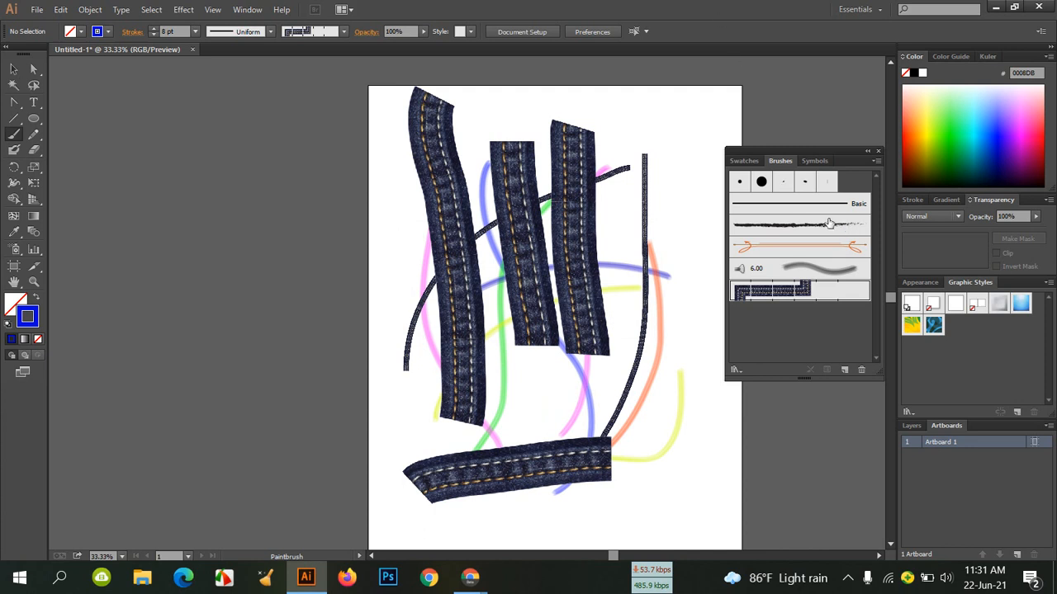
# Select all the brush strokes on the artboard and delete them.
pyautogui.click(13, 69)
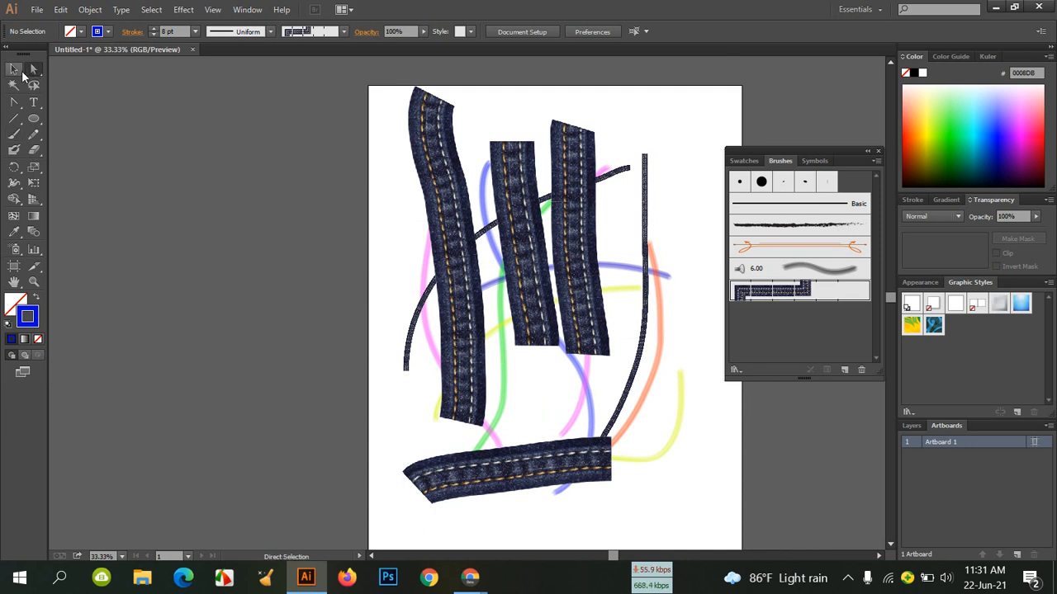
pyautogui.moveTo(363, 82)
pyautogui.mouseDown()
pyautogui.moveTo(401, 155)
pyautogui.moveTo(691, 556)
pyautogui.moveTo(703, 502)
pyautogui.moveTo(686, 527)
pyautogui.mouseUp()
pyautogui.press('Delete')
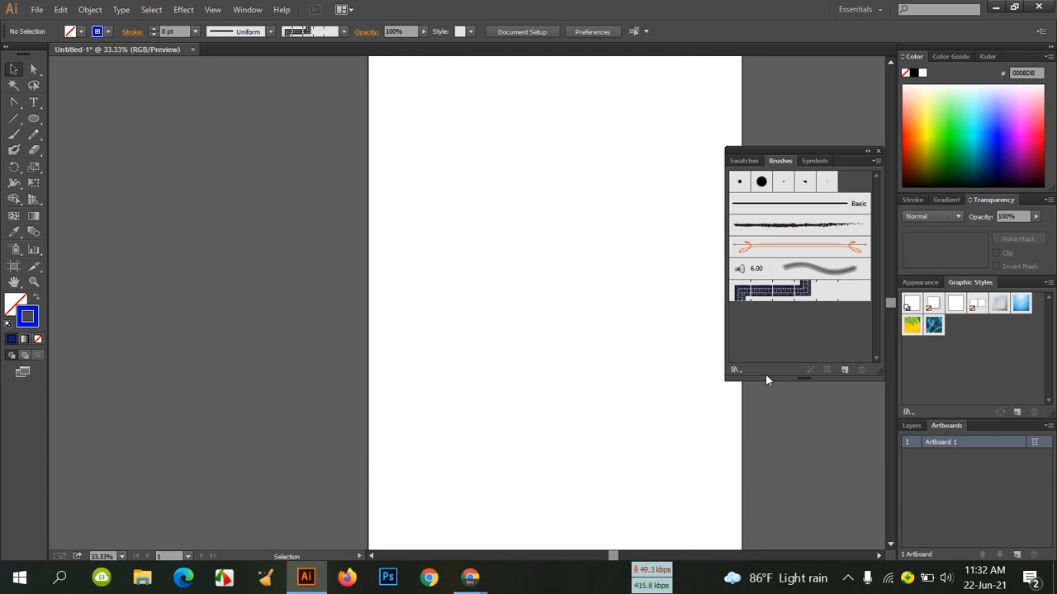
# Pick the Gerbera flower from the symbols and try painting two long strokes with it on the empty artboard.
pyautogui.click(823, 161)
pyautogui.click(847, 184)
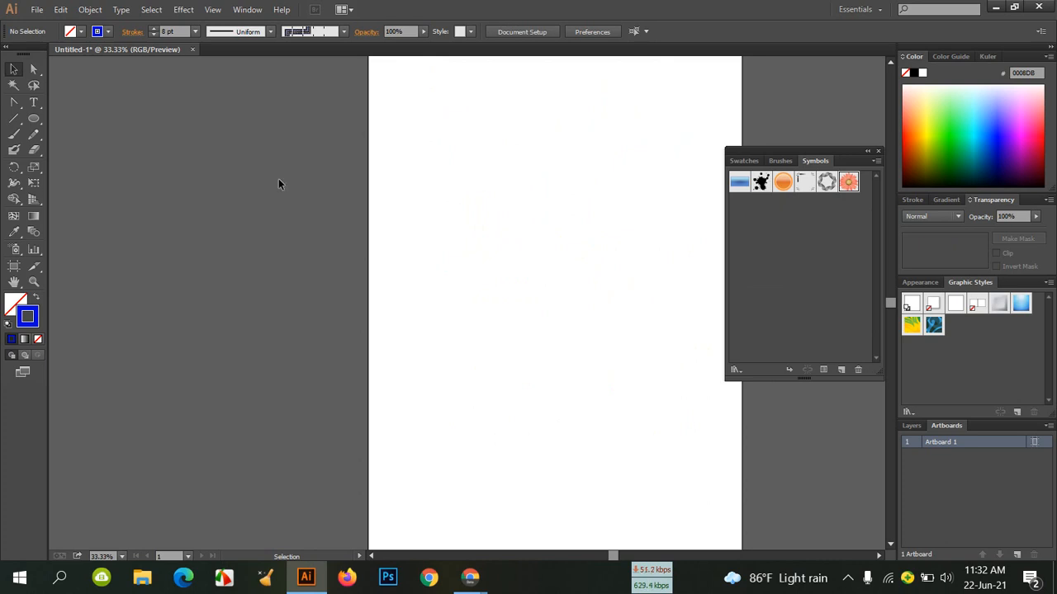
pyautogui.click(14, 135)
pyautogui.moveTo(426, 132); pyautogui.dragTo(488, 405)
pyautogui.moveTo(507, 487); pyautogui.dragTo(508, 487)
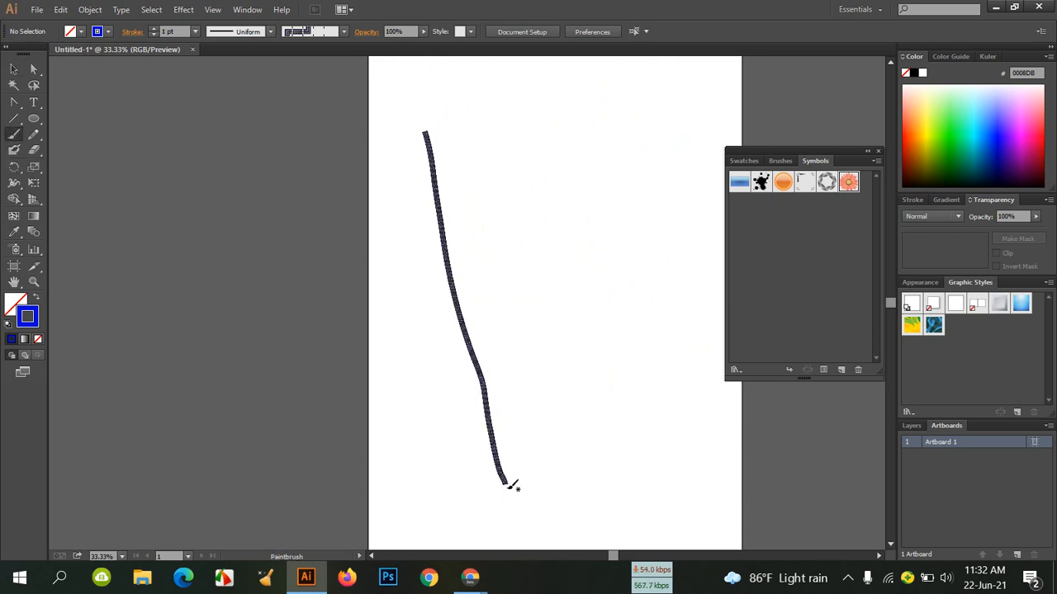
pyautogui.moveTo(476, 413); pyautogui.dragTo(626, 226)
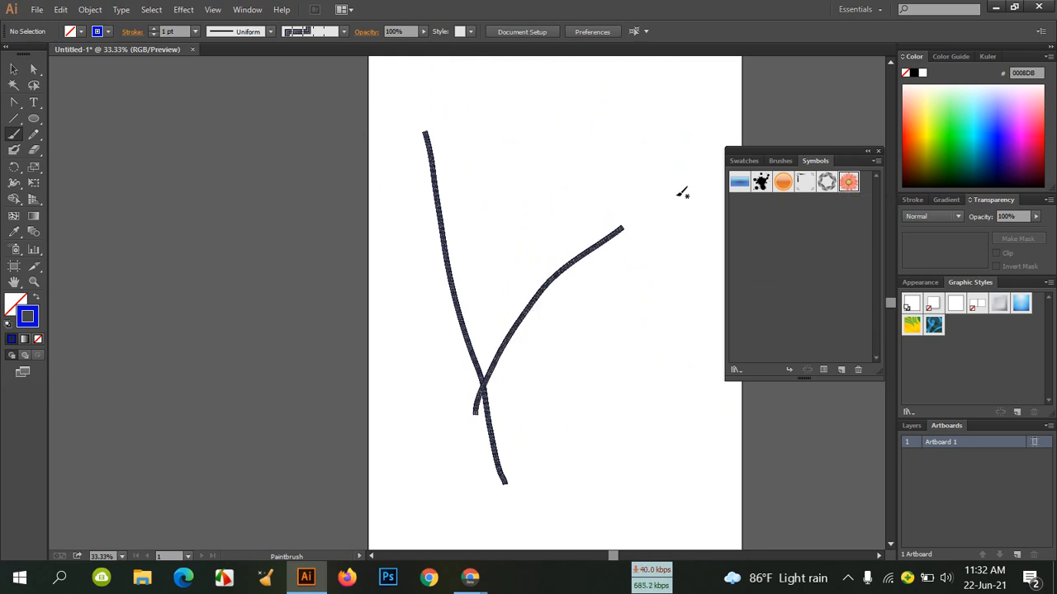
# Select the two thin denim strokes and delete them.
pyautogui.click(10, 70)
pyautogui.moveTo(372, 128)
pyautogui.mouseDown()
pyautogui.moveTo(509, 325)
pyautogui.moveTo(625, 439)
pyautogui.mouseUp()
pyautogui.press('Delete')
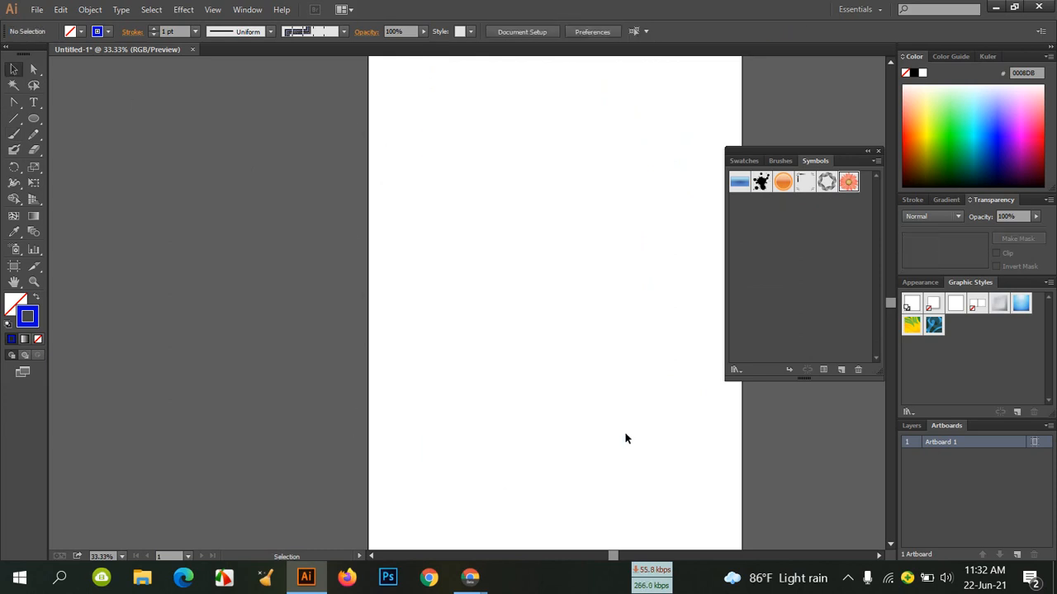
# Place one instance of the Gerbera flower symbol near the upper part of the artboard and select it.
pyautogui.moveTo(851, 182); pyautogui.dragTo(434, 147)
pyautogui.click(485, 168)
pyautogui.click(435, 148)
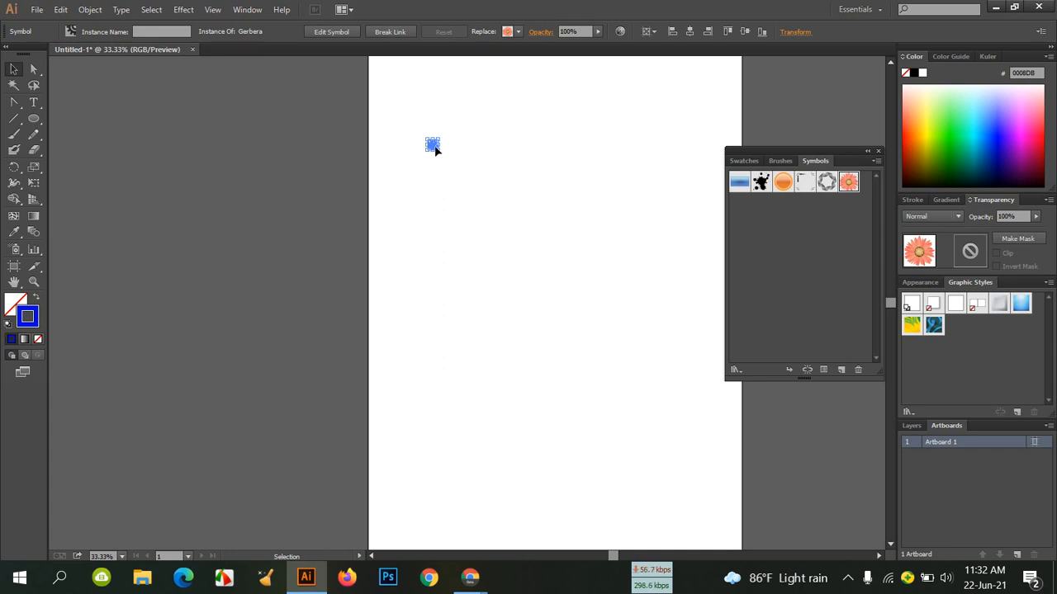
# Create a new scatter brush from the placed Gerbera flower, keeping the default brush options.
pyautogui.click(780, 161)
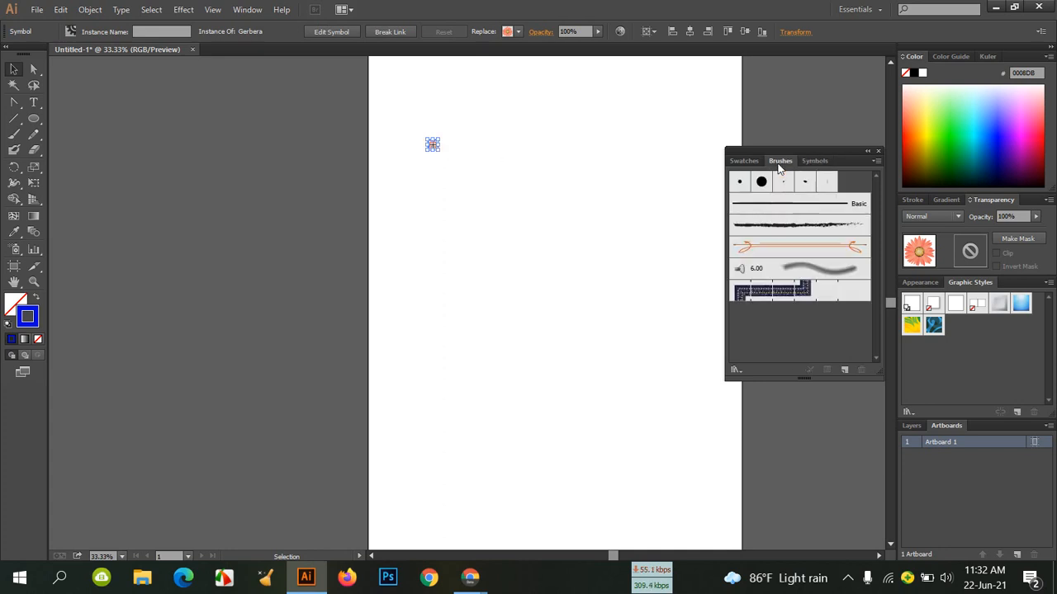
pyautogui.moveTo(435, 146)
pyautogui.mouseDown()
pyautogui.moveTo(521, 170)
pyautogui.moveTo(827, 311)
pyautogui.moveTo(830, 322)
pyautogui.mouseUp()
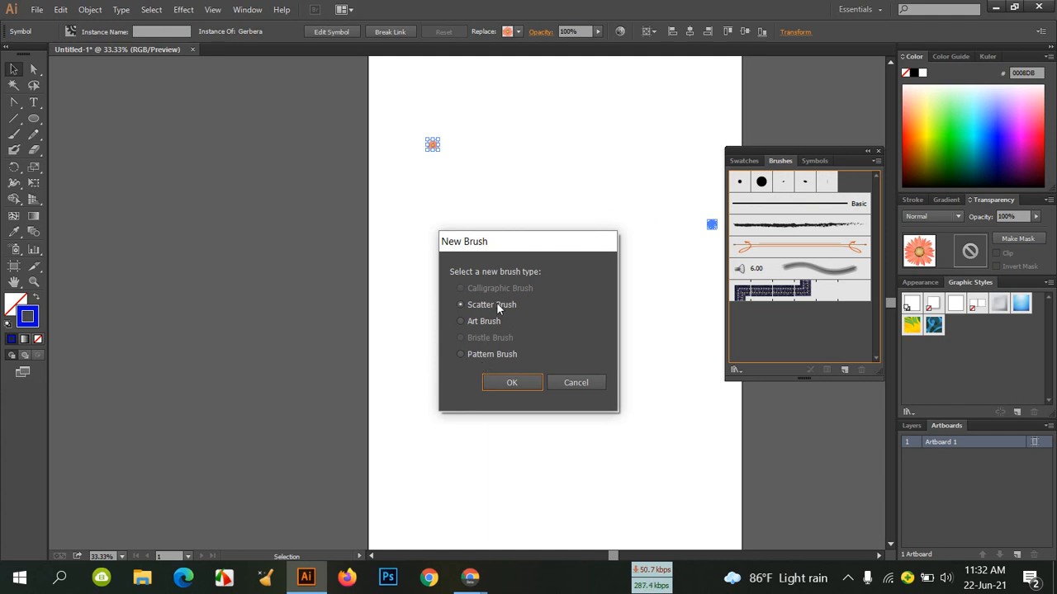
pyautogui.click(497, 384)
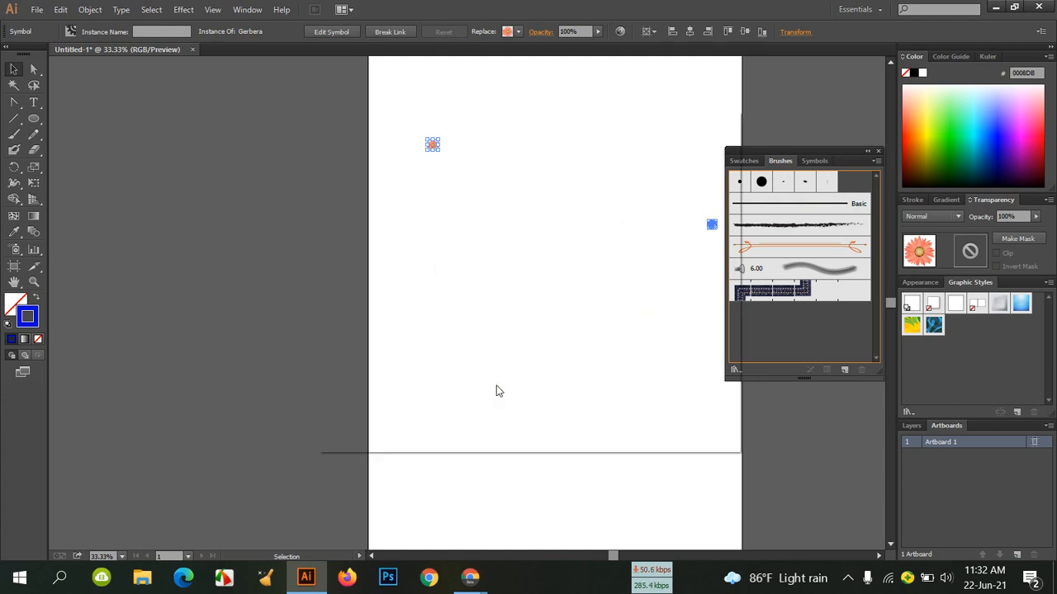
pyautogui.click(644, 421)
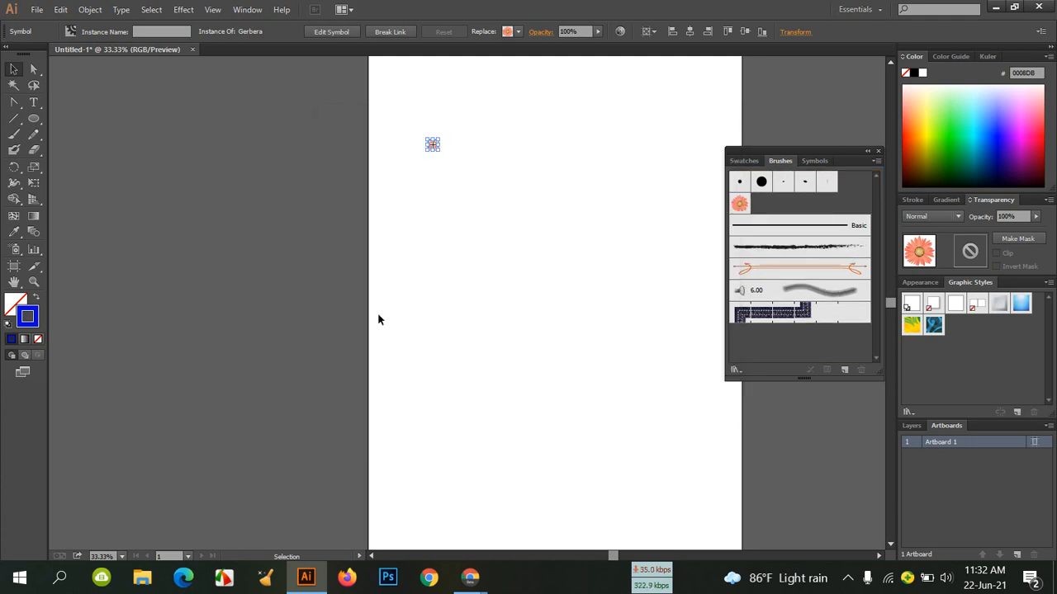
# Paint two long curved strokes with the new flower scatter brush at 1 pt.
pyautogui.click(12, 133)
pyautogui.moveTo(632, 157); pyautogui.dragTo(494, 204)
pyautogui.moveTo(483, 520)
pyautogui.mouseDown()
pyautogui.moveTo(631, 317)
pyautogui.moveTo(677, 303)
pyautogui.mouseUp()
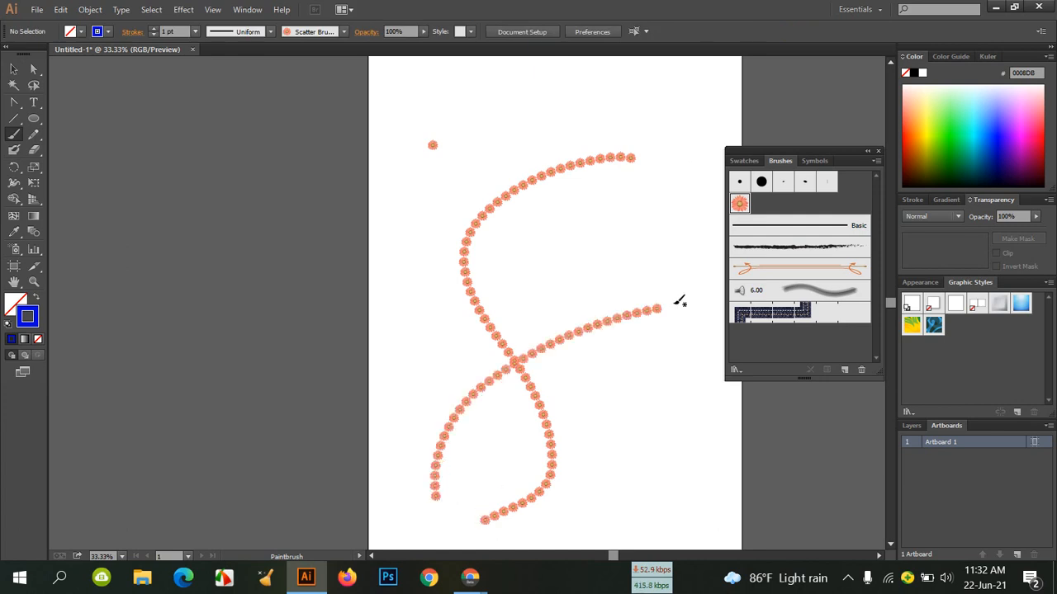
# Select everything on the artboard, including the single flower, and delete it.
pyautogui.click(154, 28)
pyautogui.click(153, 28)
pyautogui.click(154, 29)
pyautogui.hotkey('ctrl', 'a')
pyautogui.press('Delete')
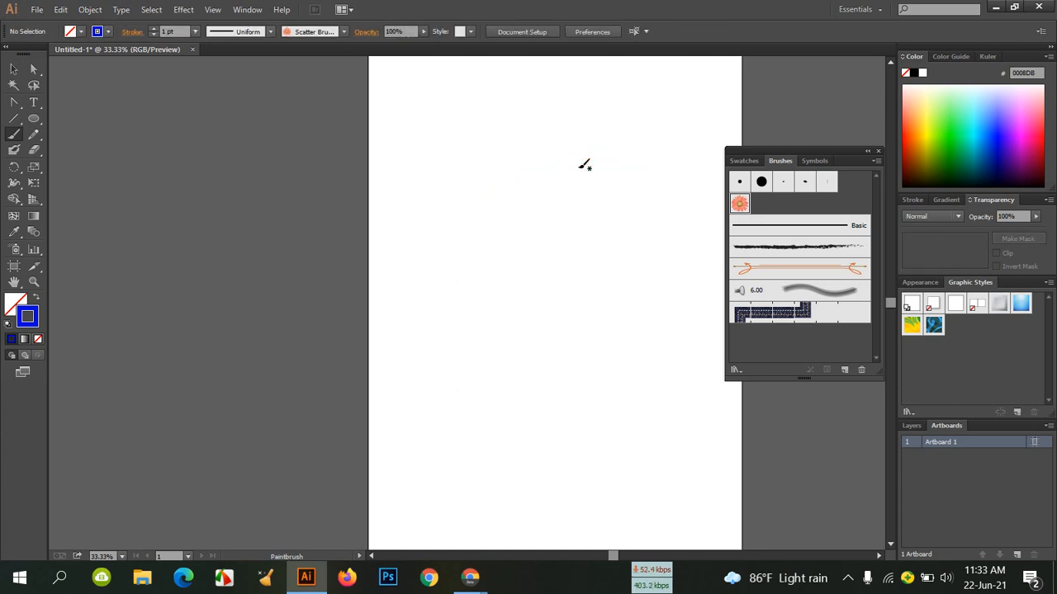
# Paint the large letters S and A with the flower scatter brush at 1 pt.
pyautogui.moveTo(592, 202)
pyautogui.mouseDown()
pyautogui.moveTo(567, 194)
pyautogui.moveTo(495, 227)
pyautogui.moveTo(522, 287)
pyautogui.moveTo(580, 337)
pyautogui.moveTo(569, 394)
pyautogui.moveTo(500, 388)
pyautogui.mouseUp()
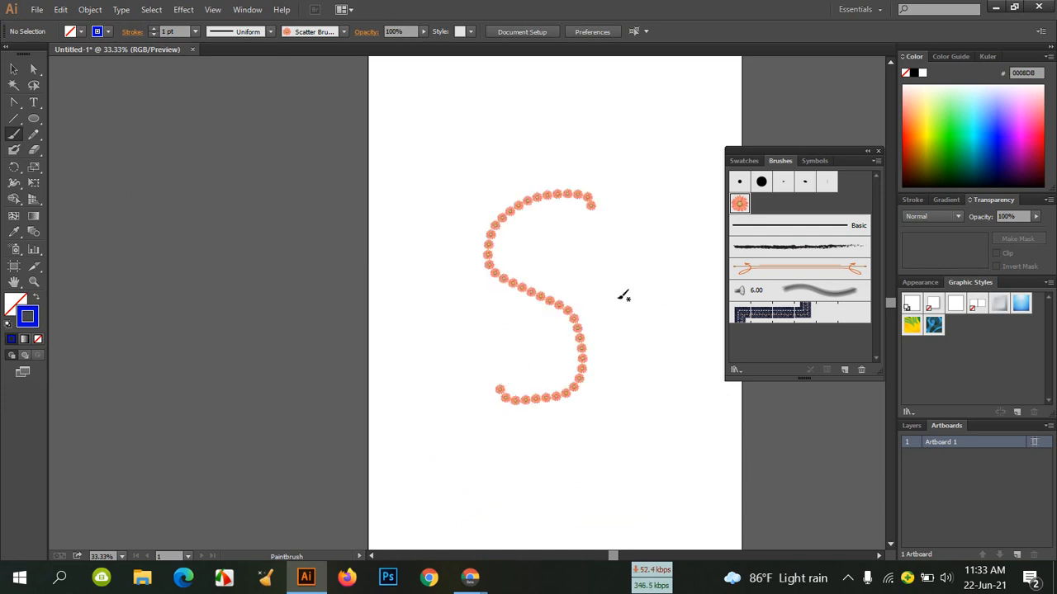
pyautogui.moveTo(637, 197); pyautogui.dragTo(644, 405)
pyautogui.moveTo(641, 195); pyautogui.dragTo(671, 217)
pyautogui.moveTo(694, 381); pyautogui.dragTo(698, 376)
pyautogui.moveTo(603, 297); pyautogui.dragTo(718, 227)
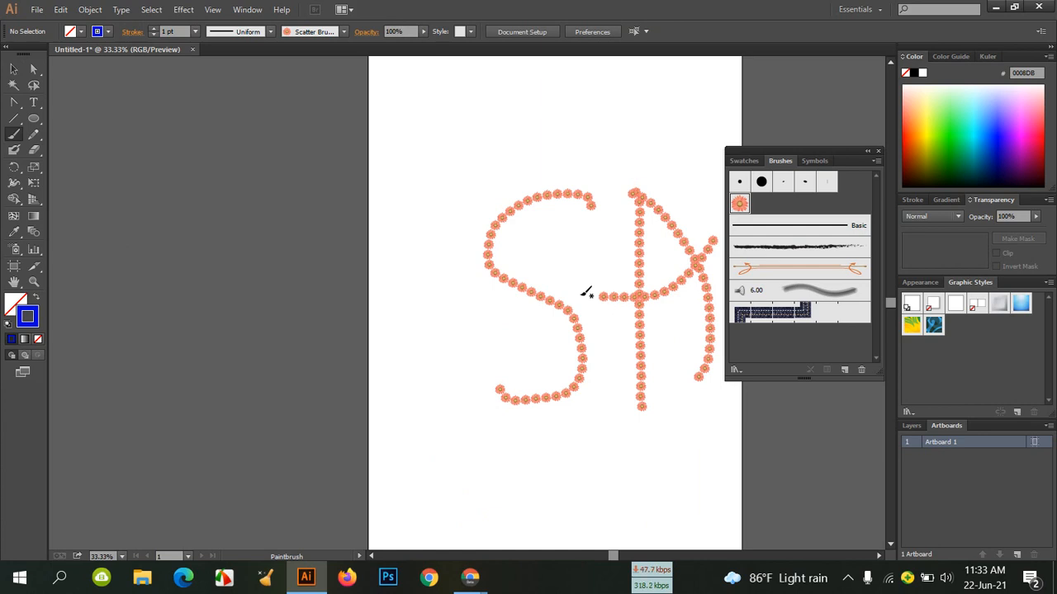
# Select all the painted flower lettering on the artboard.
pyautogui.hotkey('ctrl', 'a')
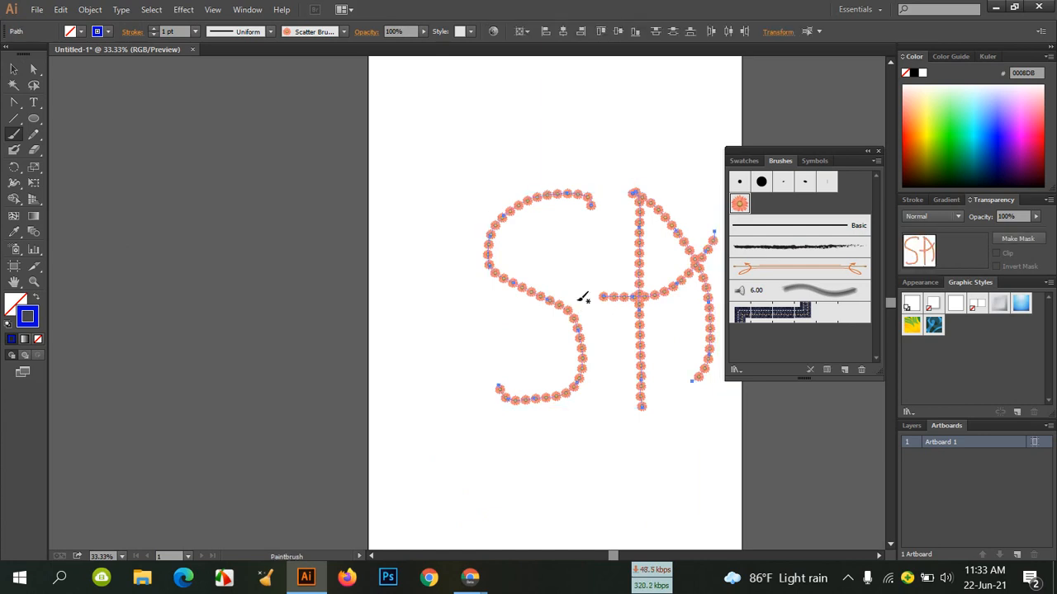
# Delete the flower lettering and raise the stroke weight to 8 pt.
pyautogui.press('Delete')
pyautogui.click(151, 29)
pyautogui.click(152, 29)
pyautogui.click(152, 29)
pyautogui.click(152, 29)
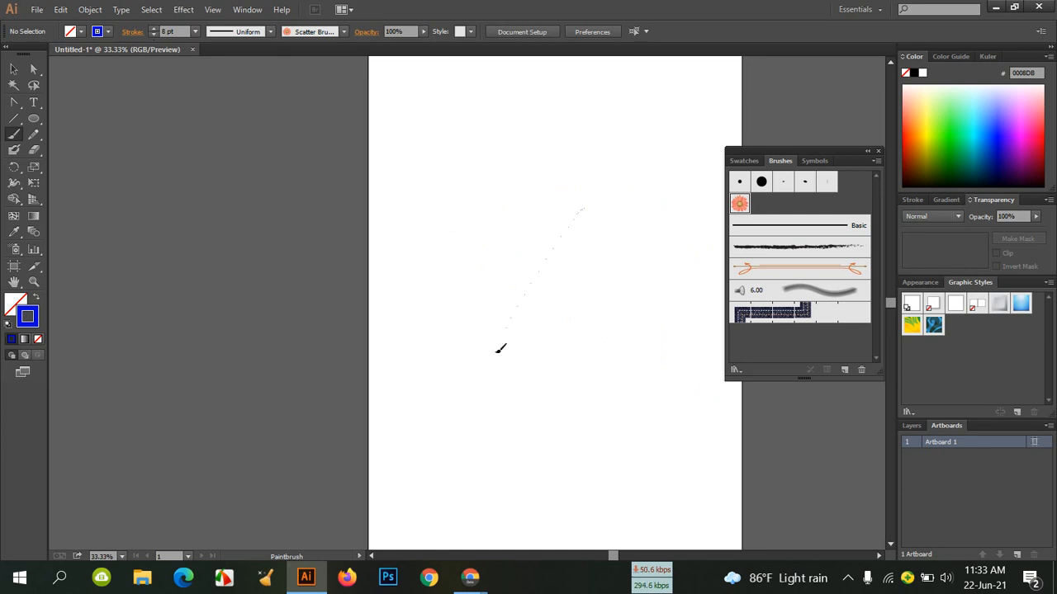
# Paint a large letter A across the artboard with the flower scatter brush.
pyautogui.moveTo(525, 297); pyautogui.dragTo(454, 446)
pyautogui.moveTo(696, 430); pyautogui.dragTo(698, 448)
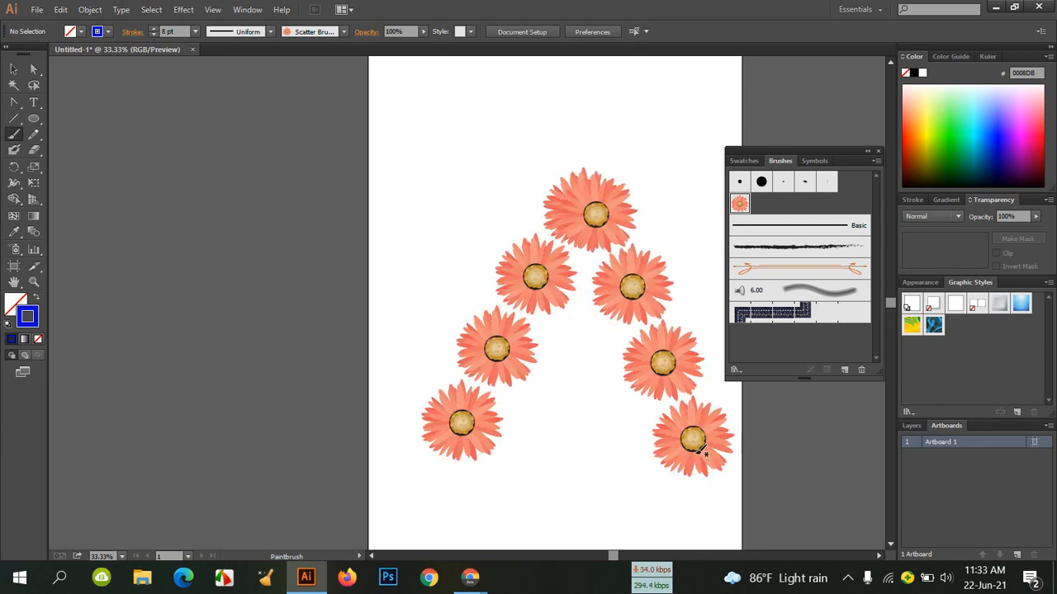
pyautogui.moveTo(421, 353); pyautogui.dragTo(710, 343)
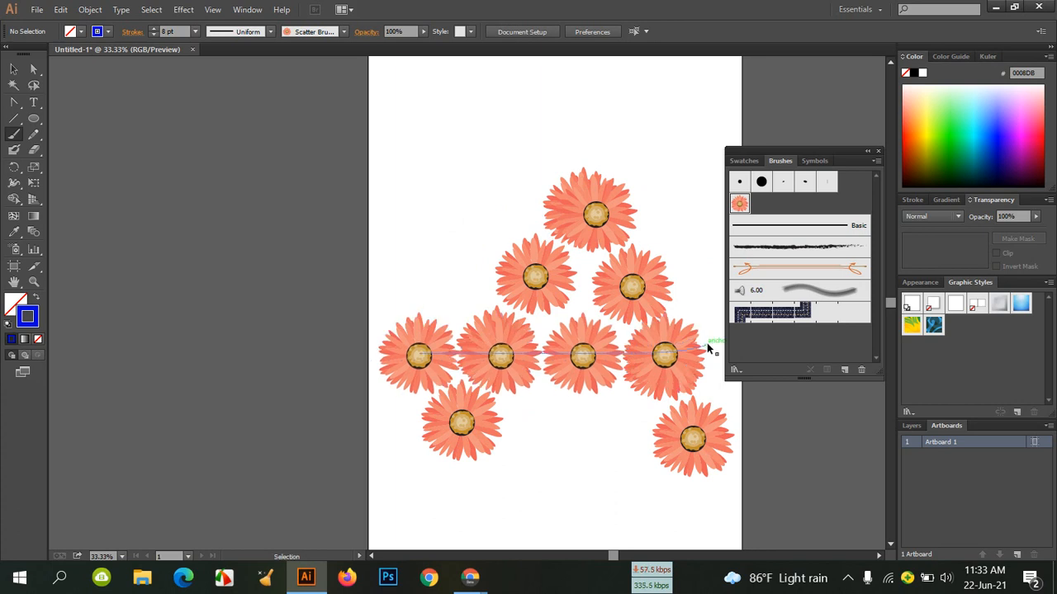
# Delete the painted letter A and lower the stroke weight to 2 pt.
pyautogui.hotkey('ctrl', 'a')
pyautogui.press('Delete')
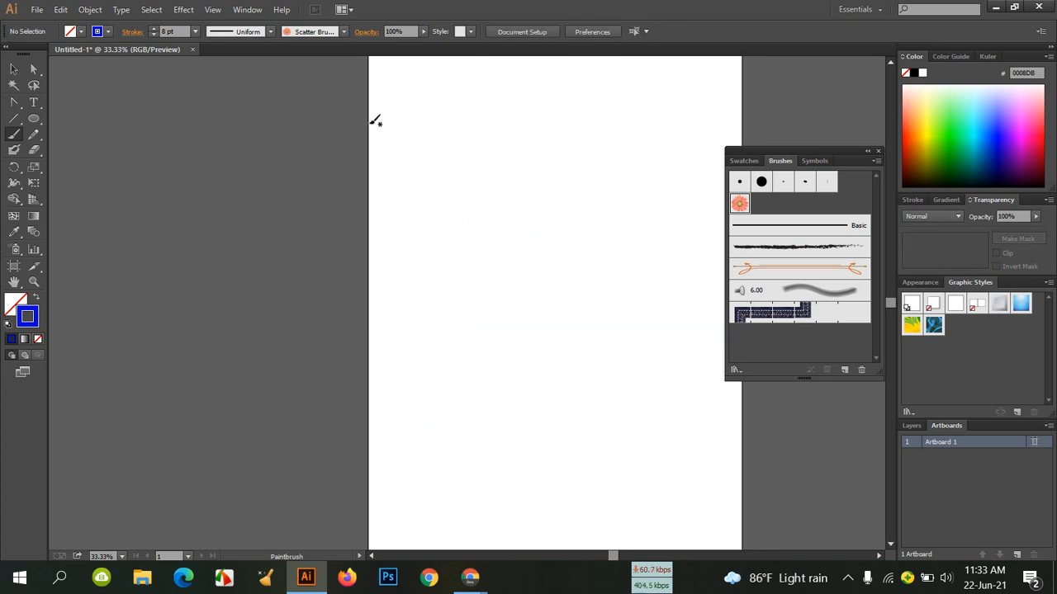
pyautogui.click(154, 36)
pyautogui.click(153, 35)
pyautogui.click(154, 35)
# Place an instance of the Ribbon symbol on the artboard and move it toward the page's upper half.
pyautogui.click(14, 68)
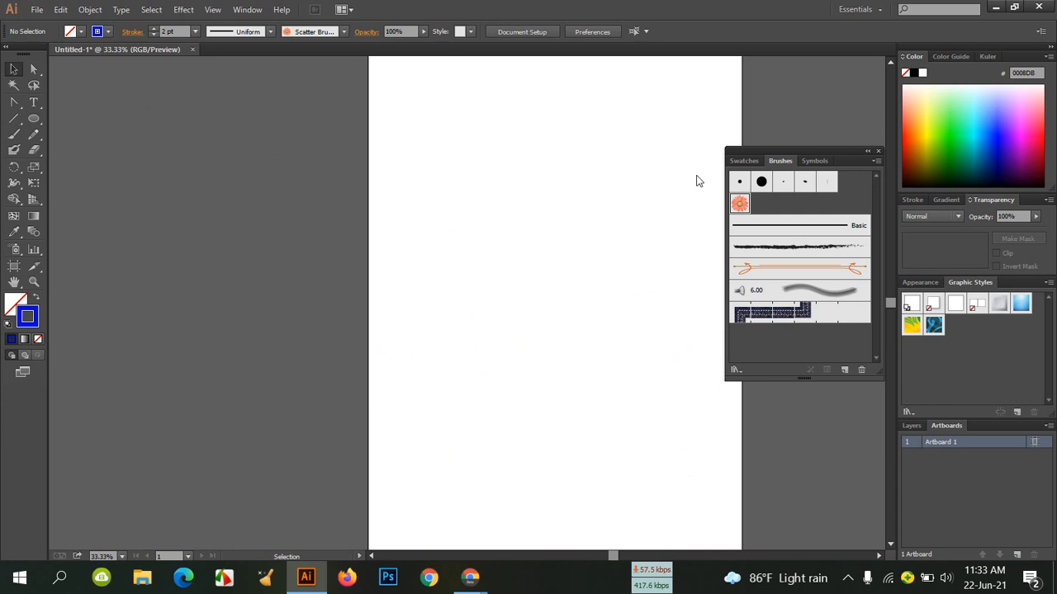
pyautogui.click(827, 161)
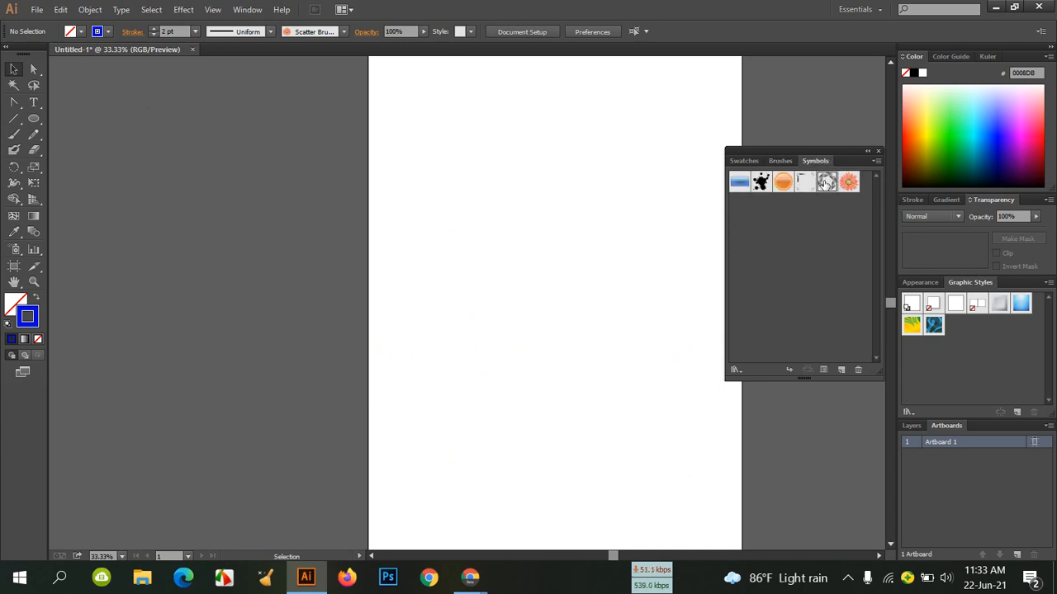
pyautogui.moveTo(826, 182); pyautogui.dragTo(611, 415)
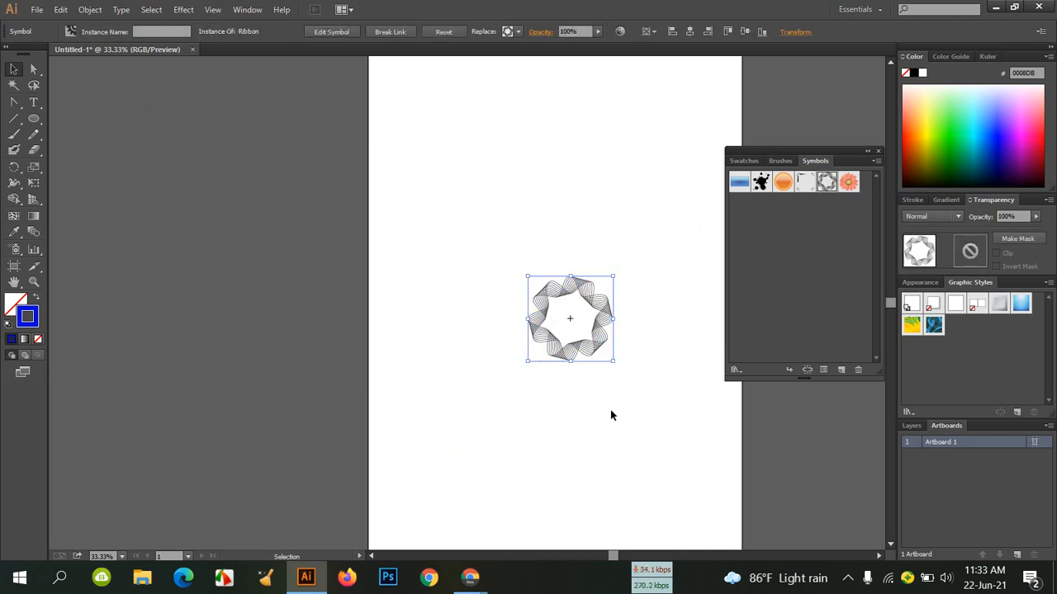
pyautogui.click(531, 263)
pyautogui.moveTo(549, 281); pyautogui.dragTo(508, 225)
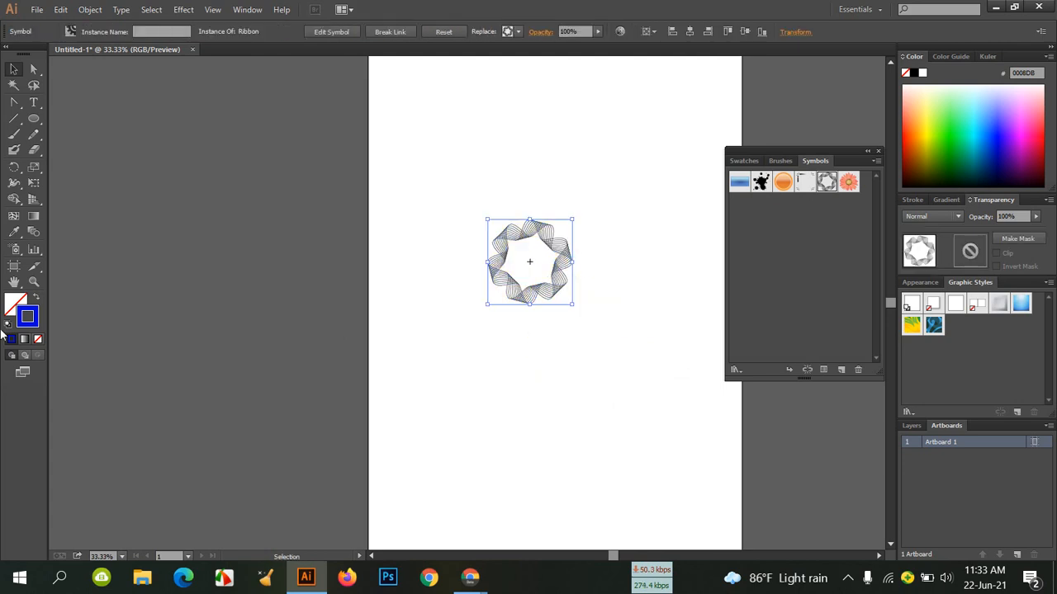
# Try to recolour the Ribbon symbol by setting the stroke colour to red FF0000.
pyautogui.doubleClick(34, 308)
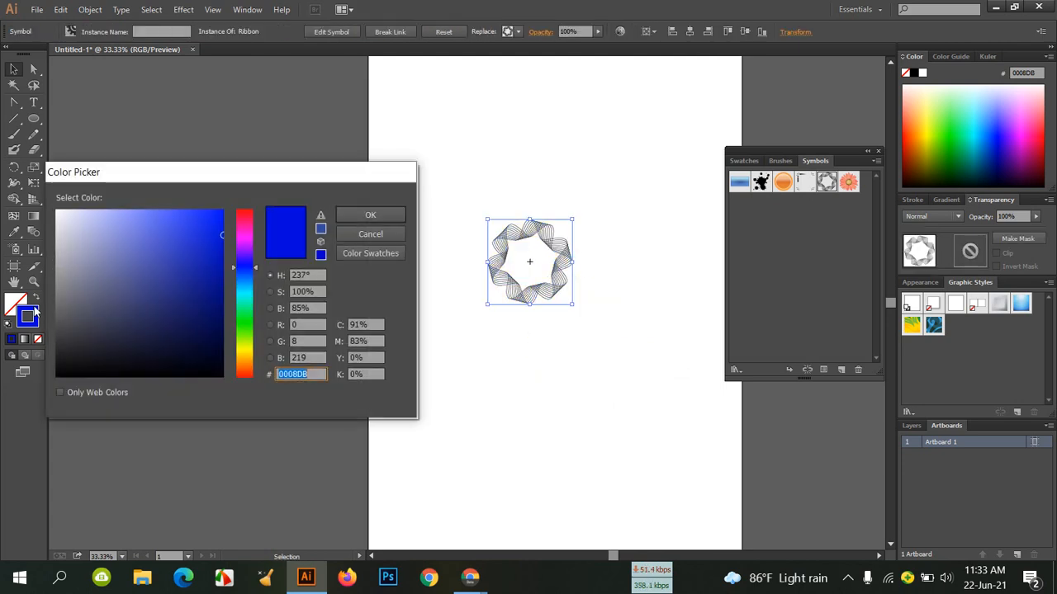
pyautogui.moveTo(248, 229); pyautogui.dragTo(264, 186)
pyautogui.moveTo(221, 218); pyautogui.dragTo(236, 203)
pyautogui.click(391, 214)
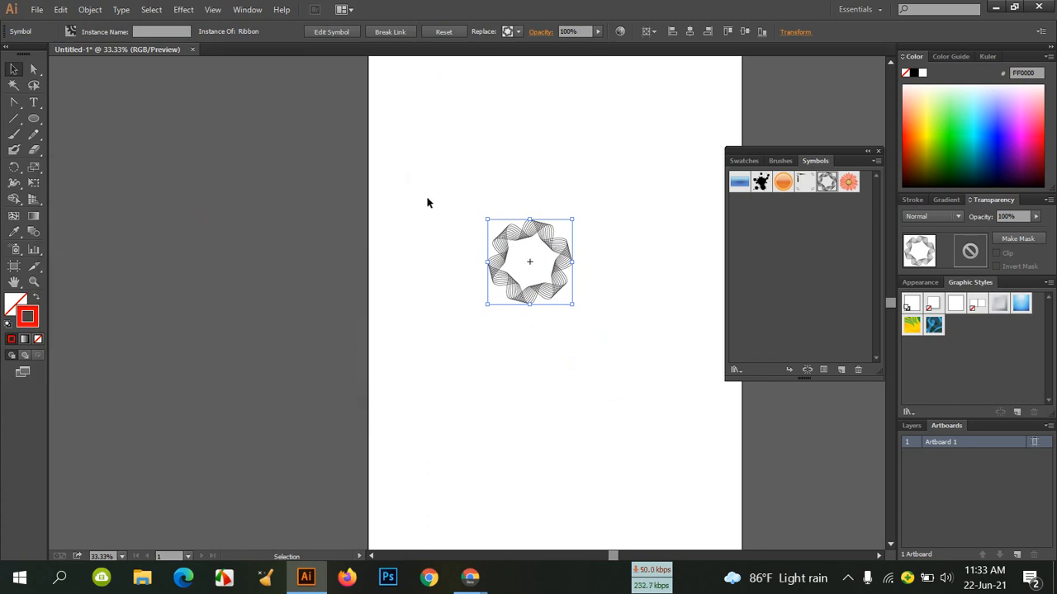
pyautogui.click(427, 200)
# Try to recolour the Ribbon symbol with an orange stroke, FF4E09, picked from the colour spectrum.
pyautogui.click(512, 237)
pyautogui.click(913, 128)
pyautogui.click(443, 121)
pyautogui.click(511, 230)
pyautogui.click(588, 173)
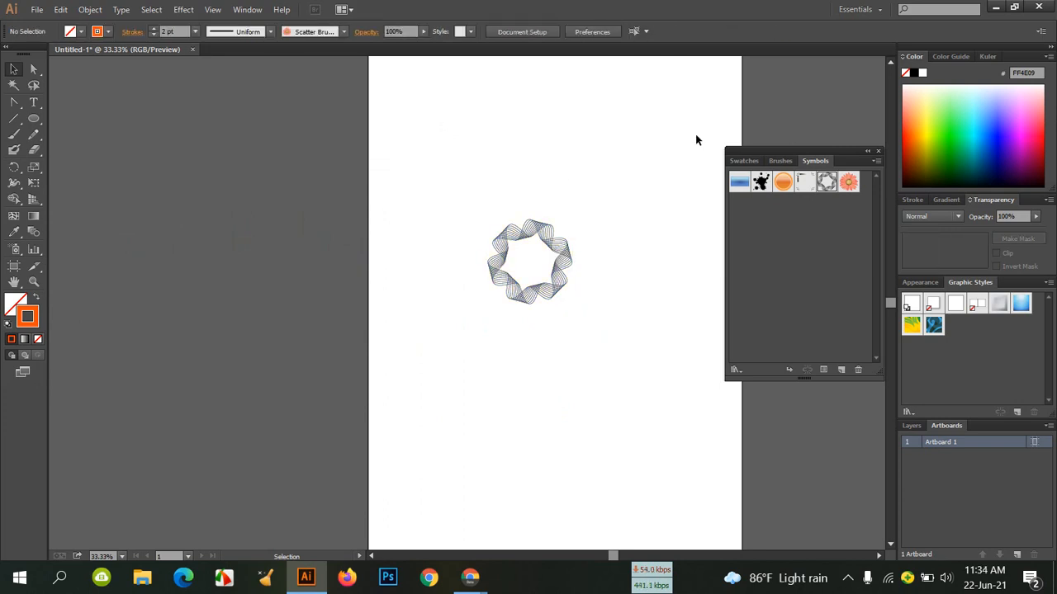
# Move the Ribbon symbol to the page's upper-left area and expand it into editable artwork.
pyautogui.moveTo(568, 261); pyautogui.dragTo(505, 217)
pyautogui.click(90, 9)
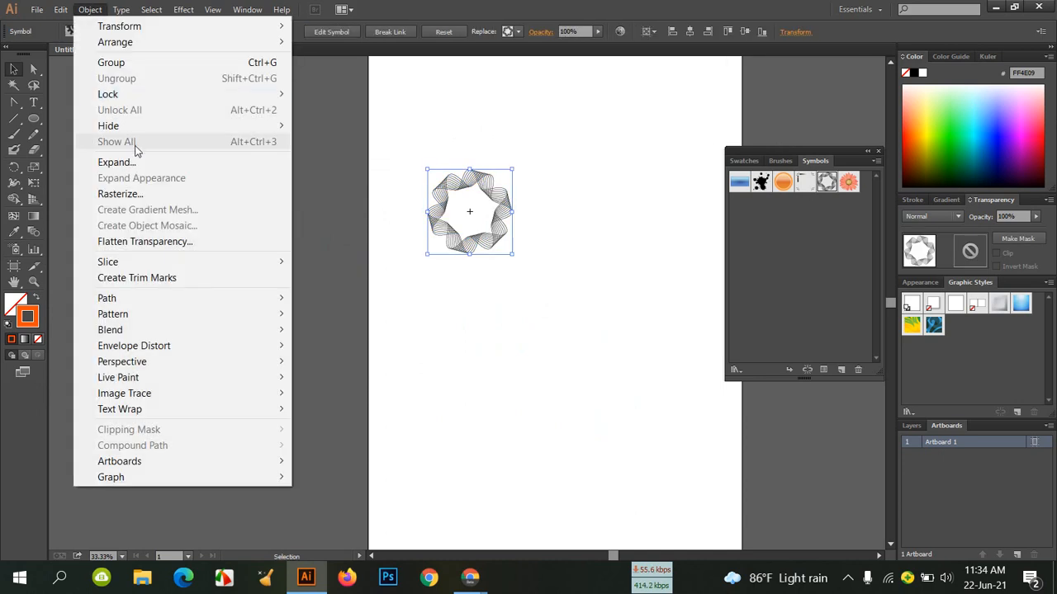
pyautogui.click(116, 161)
pyautogui.click(499, 363)
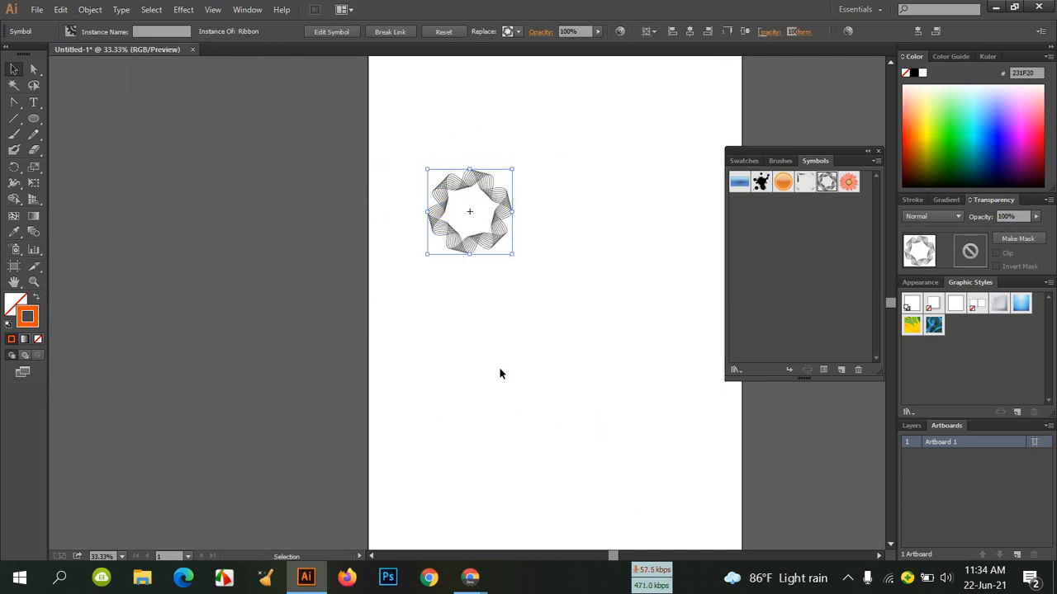
pyautogui.click(479, 333)
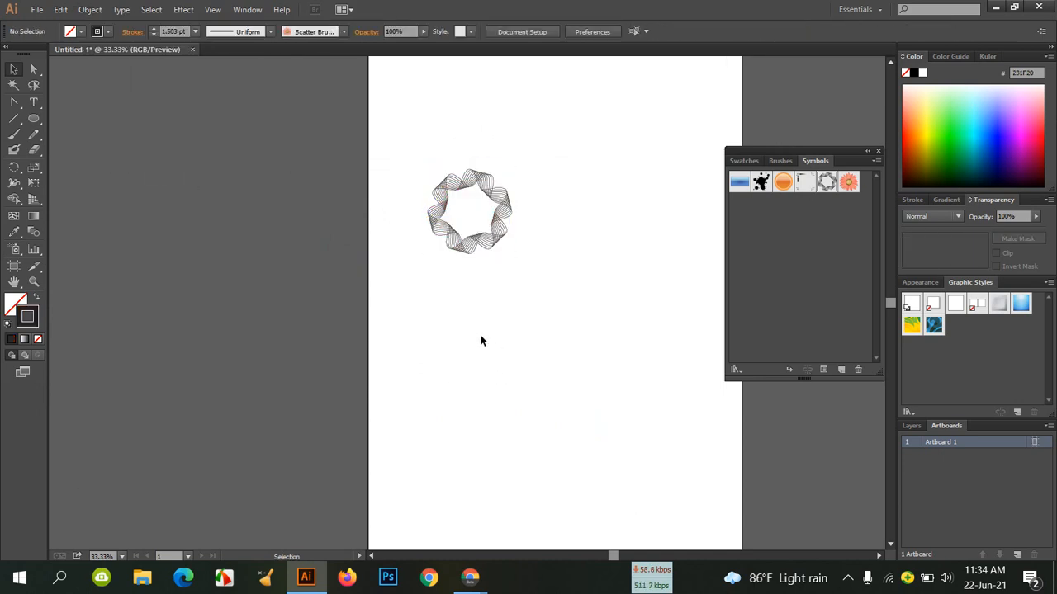
# Set the expanded ribbon's stroke colour to red FF0606.
pyautogui.click(498, 235)
pyautogui.doubleClick(33, 322)
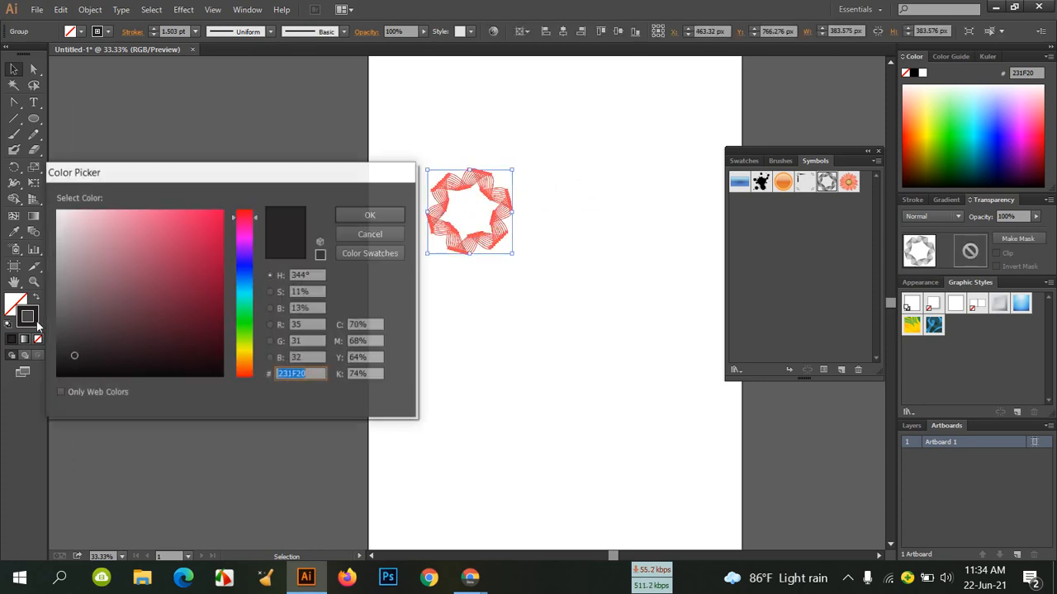
pyautogui.moveTo(246, 219); pyautogui.dragTo(272, 185)
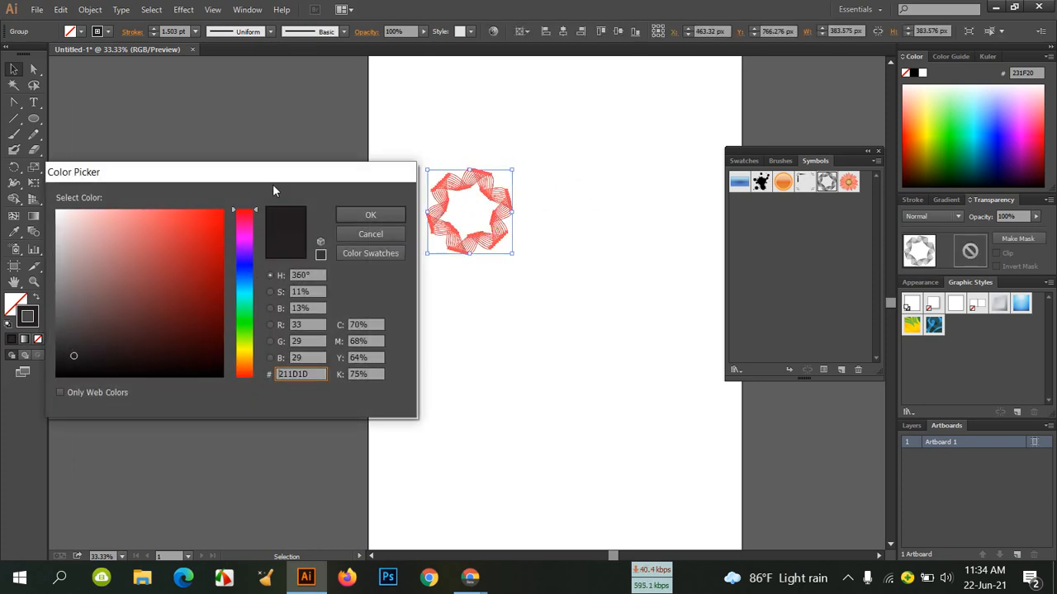
pyautogui.click(221, 209)
pyautogui.click(371, 212)
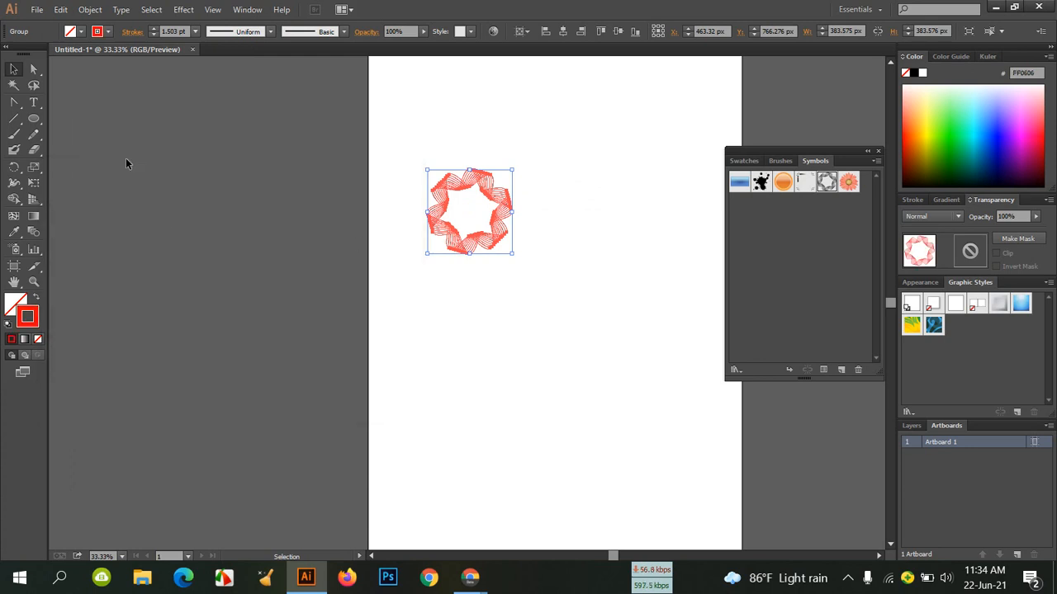
pyautogui.click(411, 344)
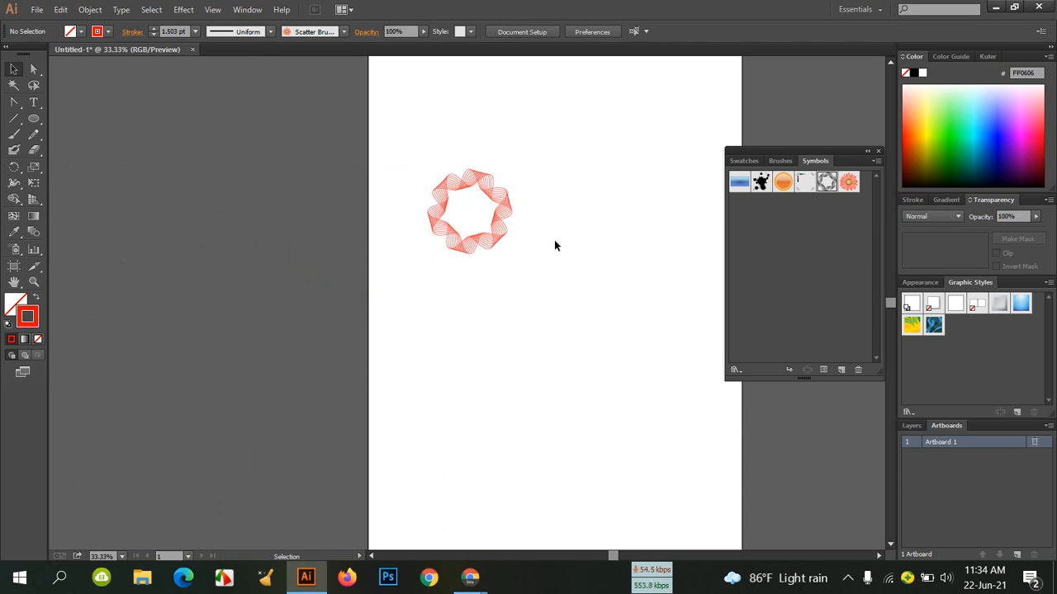
# Scale the red ribbon down to about 286 px wide and create a new scatter brush from it.
pyautogui.moveTo(414, 162); pyautogui.dragTo(490, 233)
pyautogui.click(493, 249)
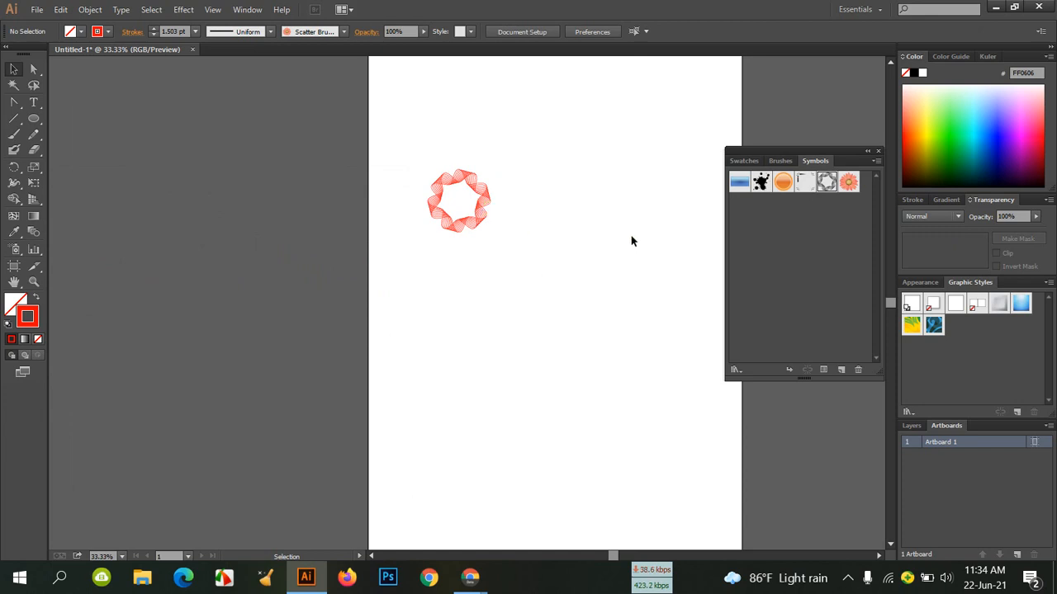
pyautogui.click(777, 161)
pyautogui.moveTo(491, 211)
pyautogui.mouseDown()
pyautogui.moveTo(637, 259)
pyautogui.moveTo(747, 312)
pyautogui.mouseUp()
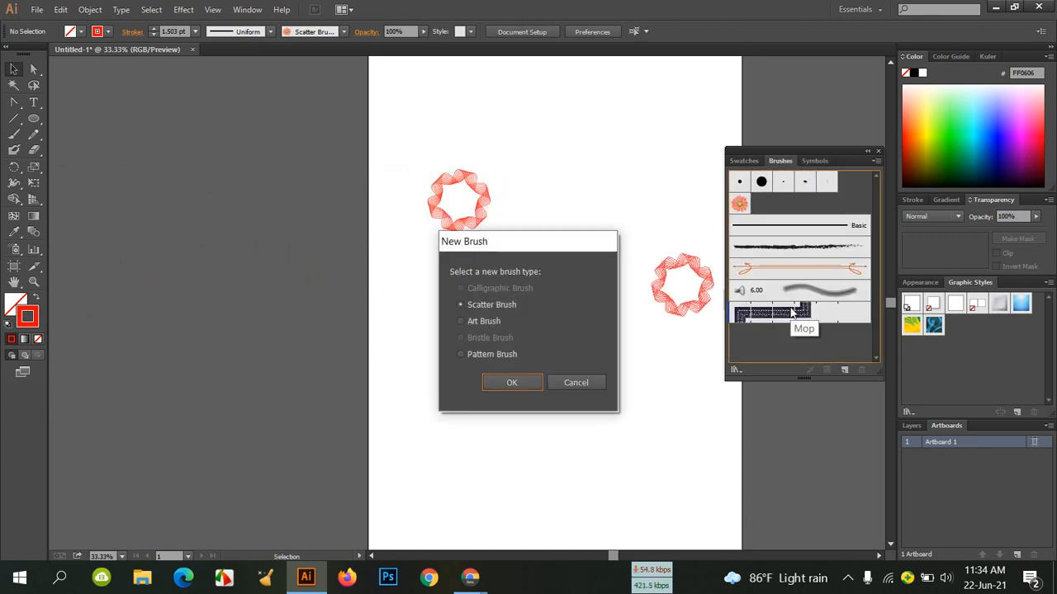
pyautogui.click(493, 382)
pyautogui.click(634, 423)
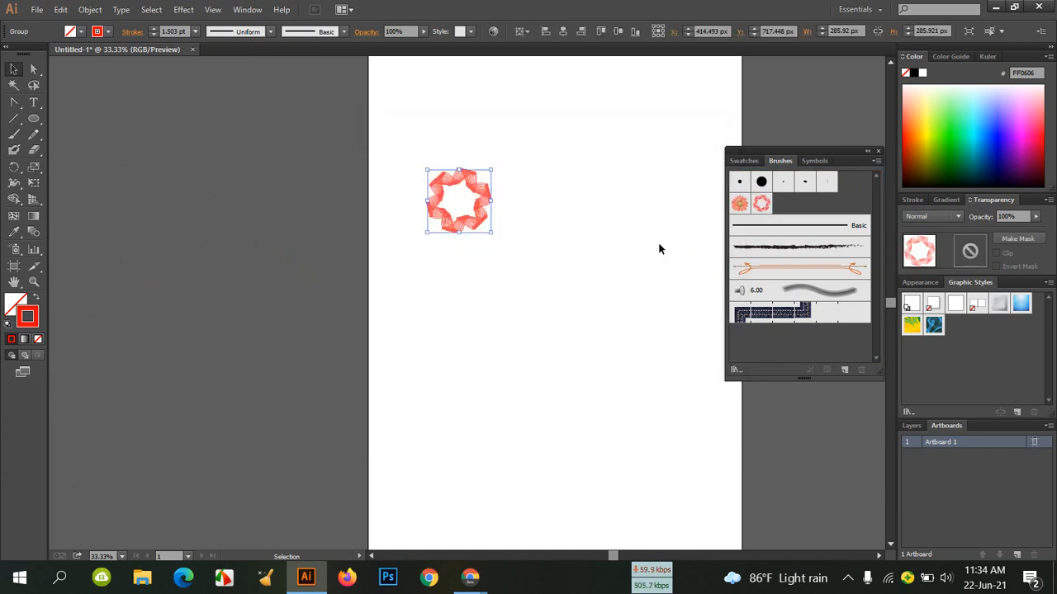
# Paint freehand strokes with the new ribbon scatter brush across the artboard and the surrounding canvas.
pyautogui.click(14, 134)
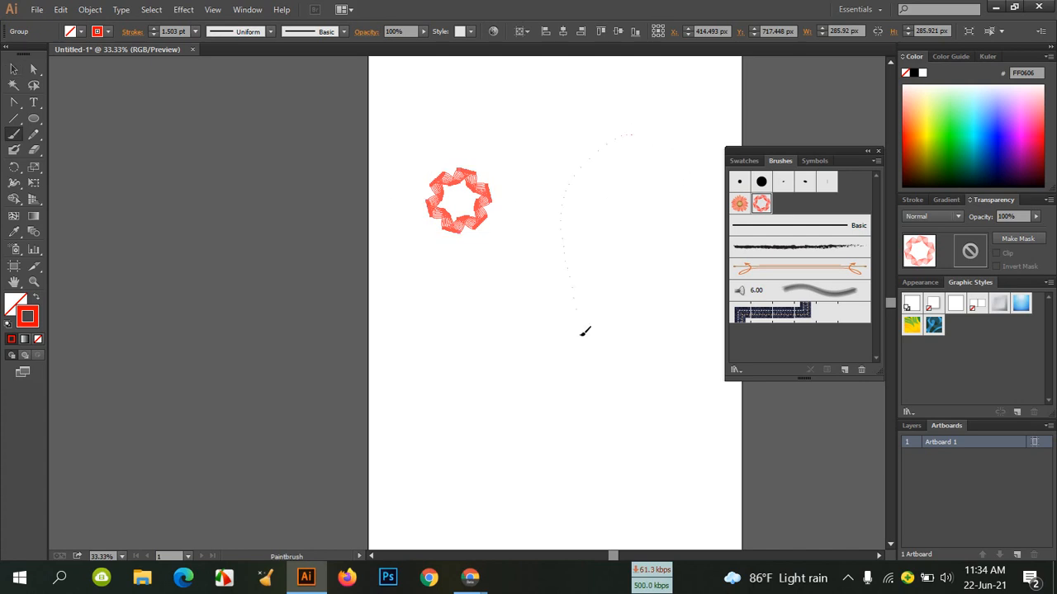
pyautogui.moveTo(573, 280); pyautogui.dragTo(483, 452)
pyautogui.moveTo(426, 482)
pyautogui.mouseDown()
pyautogui.moveTo(559, 523)
pyautogui.moveTo(672, 360)
pyautogui.moveTo(682, 303)
pyautogui.mouseUp()
pyautogui.moveTo(432, 142)
pyautogui.mouseDown()
pyautogui.moveTo(661, 99)
pyautogui.moveTo(617, 176)
pyautogui.mouseUp()
pyautogui.moveTo(551, 145)
pyautogui.mouseDown()
pyautogui.moveTo(476, 329)
pyautogui.moveTo(473, 374)
pyautogui.mouseUp()
pyautogui.moveTo(680, 323)
pyautogui.mouseDown()
pyautogui.moveTo(670, 187)
pyautogui.moveTo(725, 112)
pyautogui.mouseUp()
pyautogui.moveTo(450, 423)
pyautogui.mouseDown()
pyautogui.moveTo(392, 386)
pyautogui.moveTo(392, 204)
pyautogui.moveTo(446, 84)
pyautogui.mouseUp()
pyautogui.moveTo(501, 373); pyautogui.dragTo(549, 326)
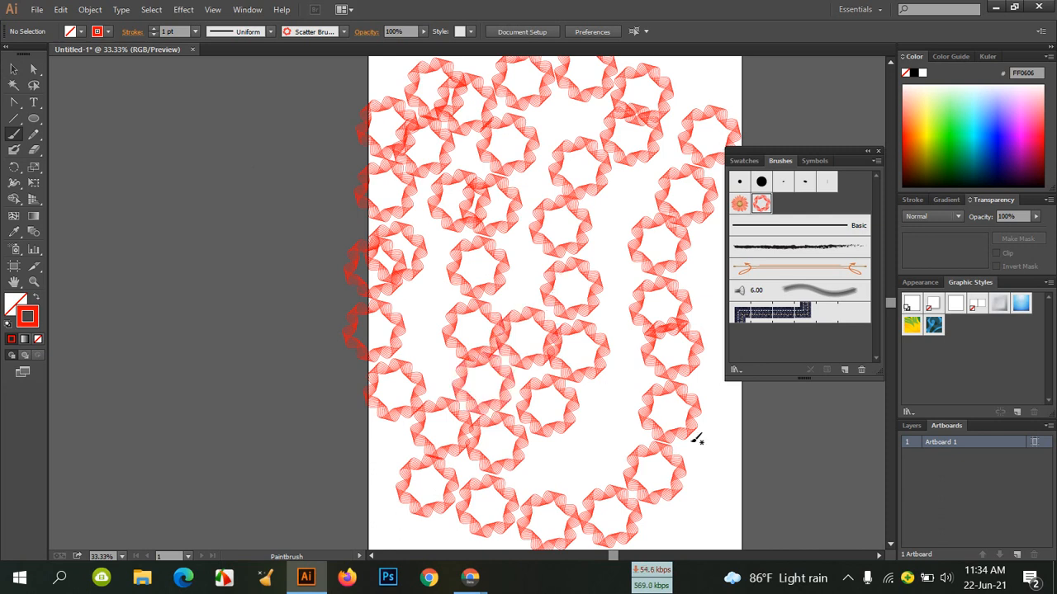
pyautogui.moveTo(546, 495); pyautogui.dragTo(781, 404)
pyautogui.moveTo(486, 516)
pyautogui.mouseDown()
pyautogui.moveTo(269, 493)
pyautogui.moveTo(377, 123)
pyautogui.mouseUp()
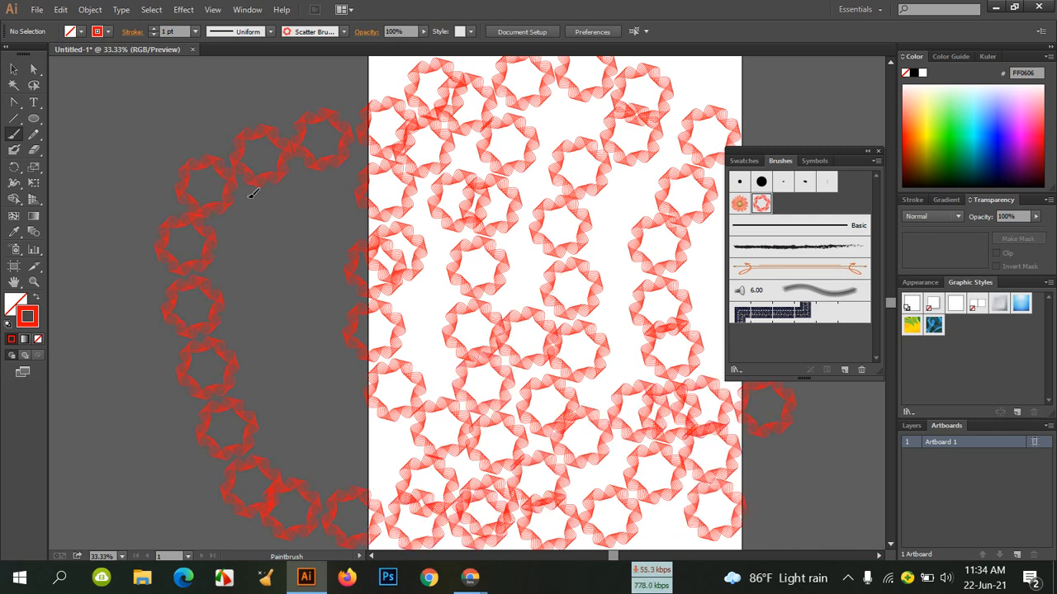
pyautogui.moveTo(849, 486)
pyautogui.mouseDown()
pyautogui.moveTo(655, 525)
pyautogui.moveTo(184, 435)
pyautogui.mouseUp()
pyautogui.moveTo(121, 499); pyautogui.dragTo(132, 180)
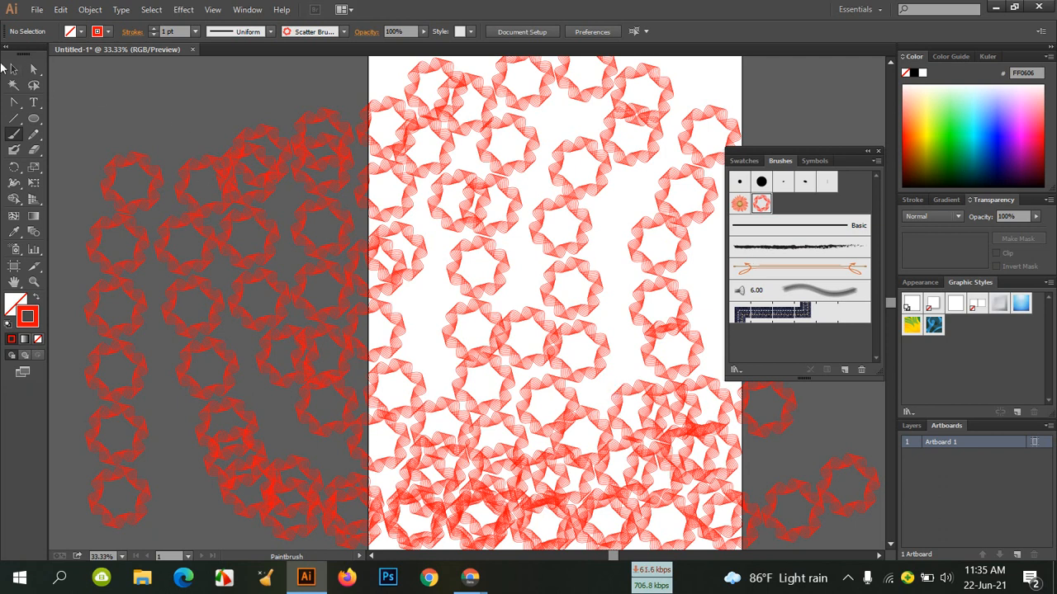
# Select all the ribbon artwork and delete it to clear the canvas.
pyautogui.click(13, 69)
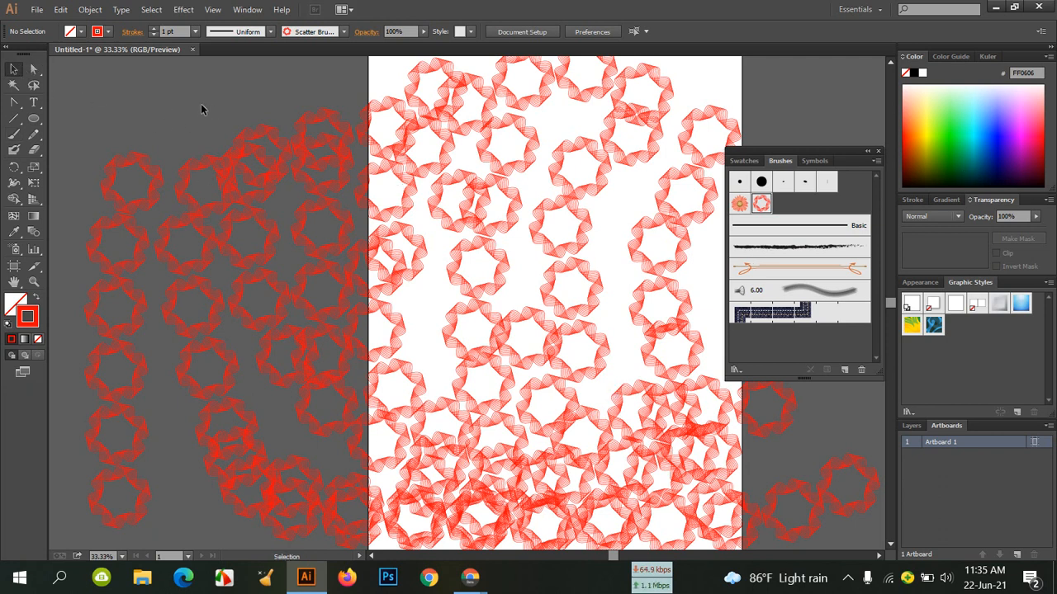
pyautogui.hotkey('ctrl', 'a')
pyautogui.press('Delete')
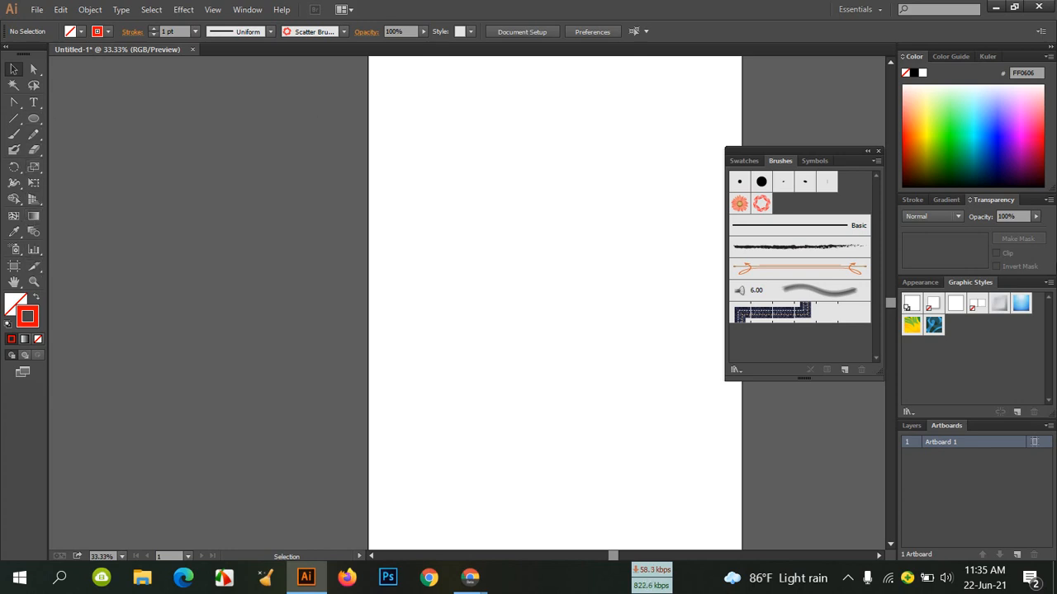
# Choose the 15 pt. Round brush, paint a long vertical test stroke with the Paintbrush, and undo it.
pyautogui.click(761, 181)
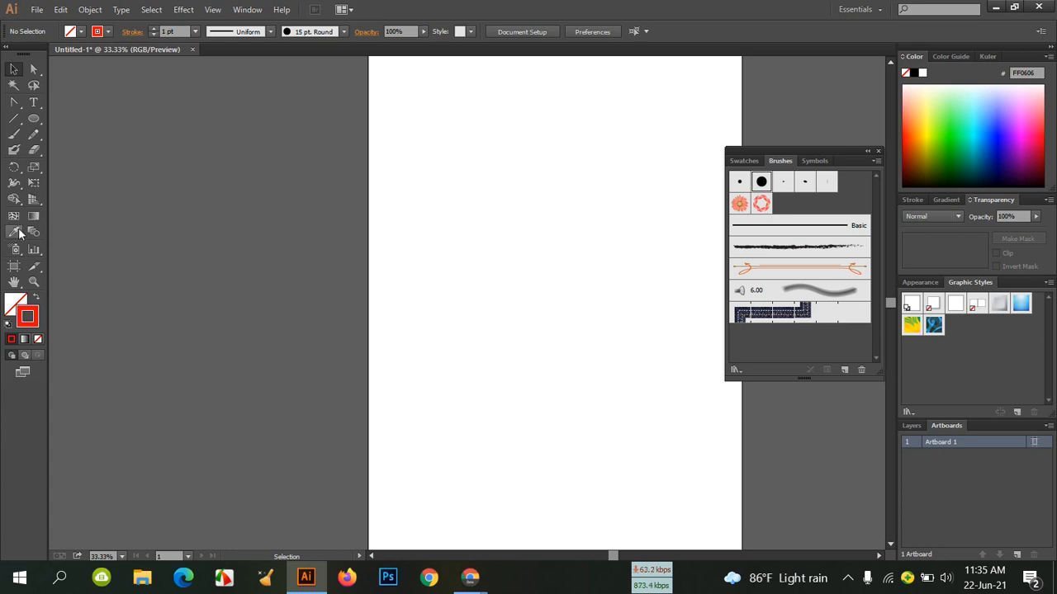
pyautogui.click(16, 135)
pyautogui.moveTo(512, 142); pyautogui.dragTo(544, 526)
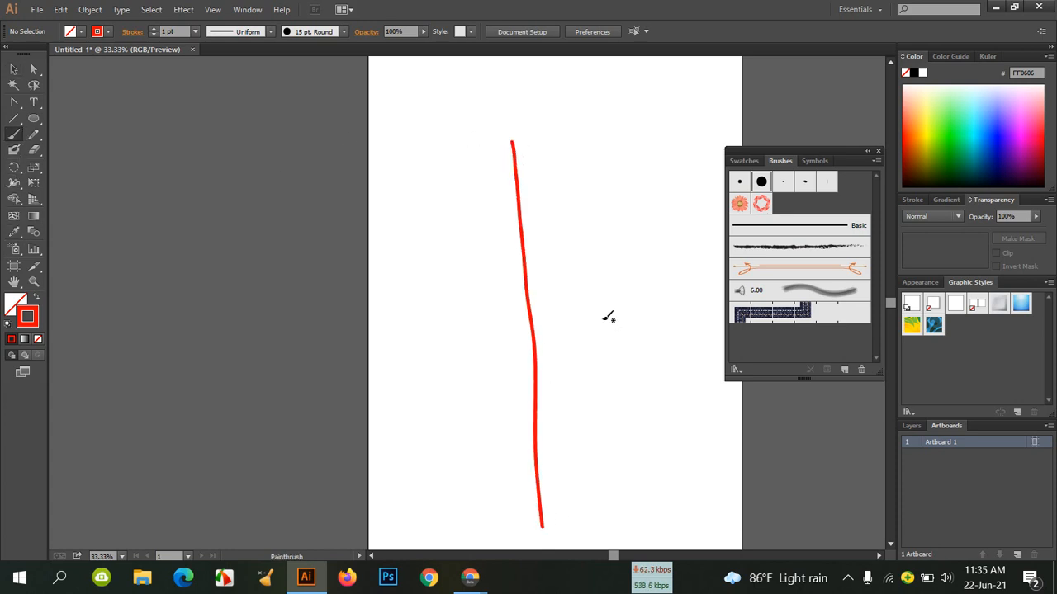
pyautogui.hotkey('ctrl', 'z')
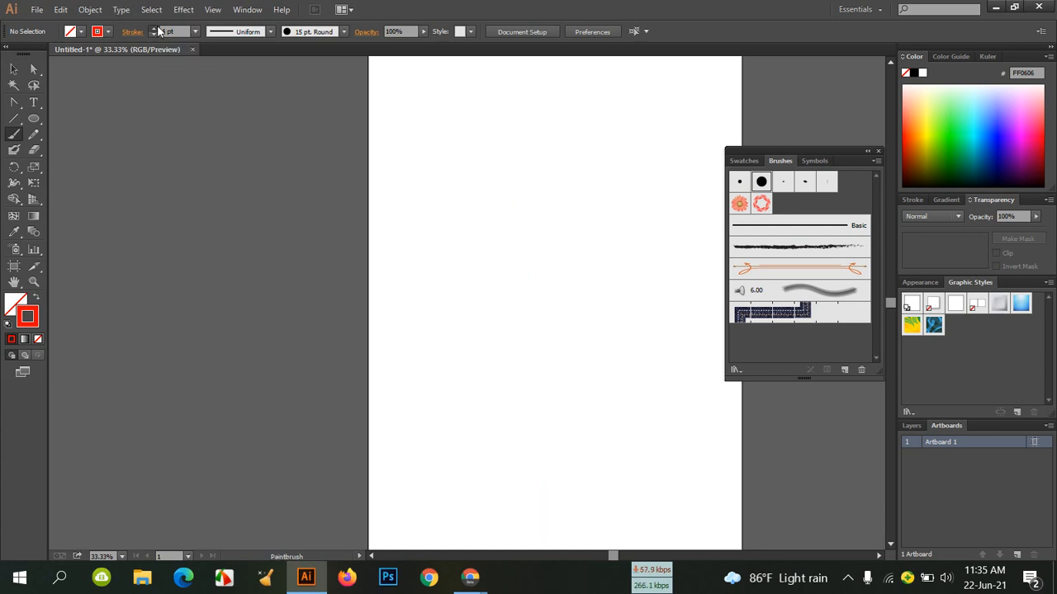
# Set the stroke weight to 5 pt and paint a dot with a horizontal stroke below it.
pyautogui.click(421, 203)
pyautogui.moveTo(421, 260); pyautogui.dragTo(601, 262)
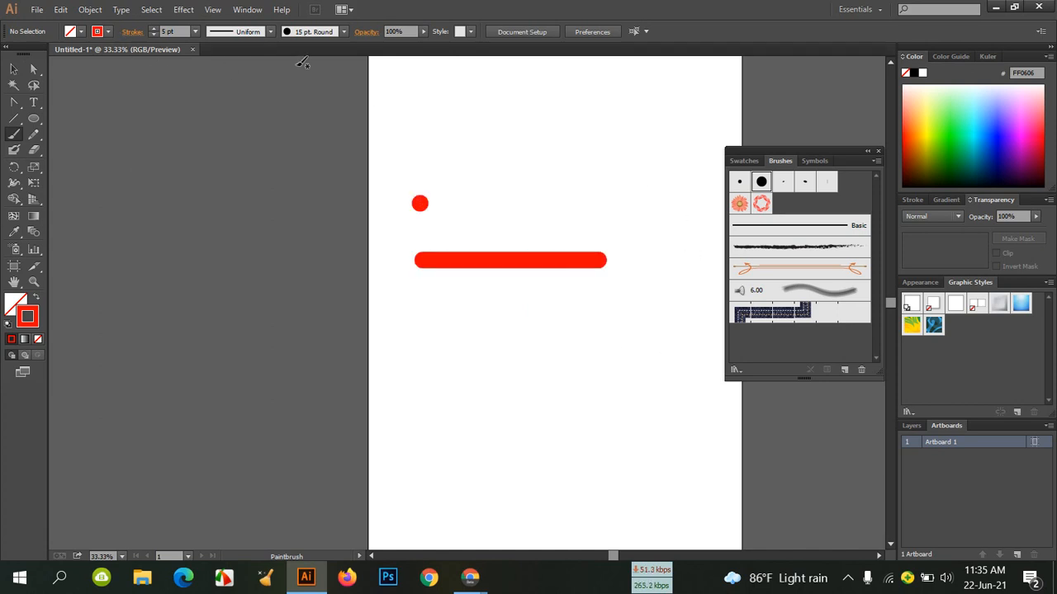
# Choose Width Profile 1 and paint two more horizontal strokes, one above the dot and one below the existing stroke.
pyautogui.click(271, 31)
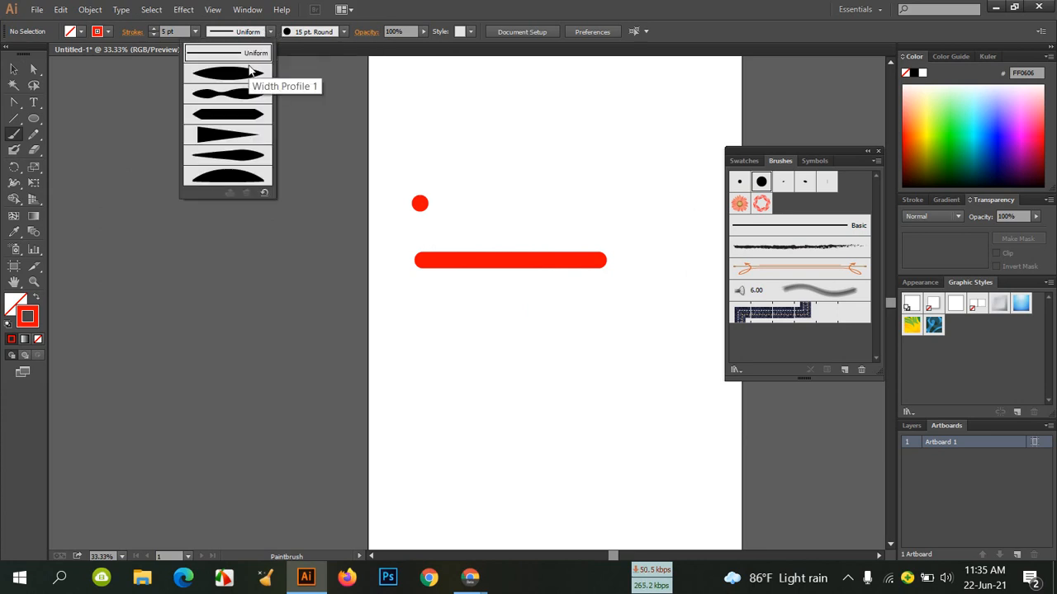
pyautogui.click(250, 74)
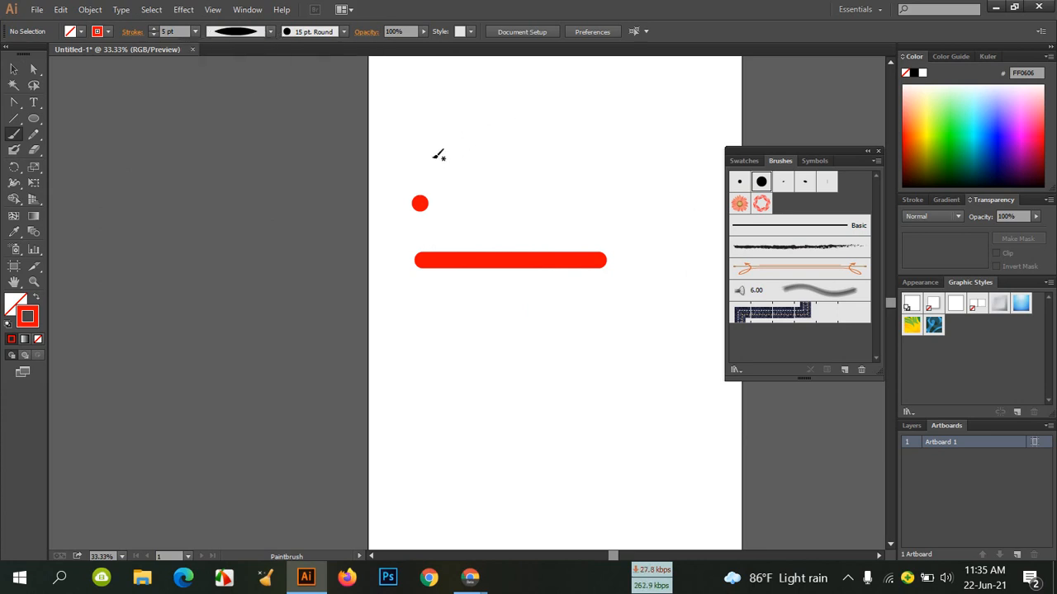
pyautogui.moveTo(432, 157); pyautogui.dragTo(649, 158)
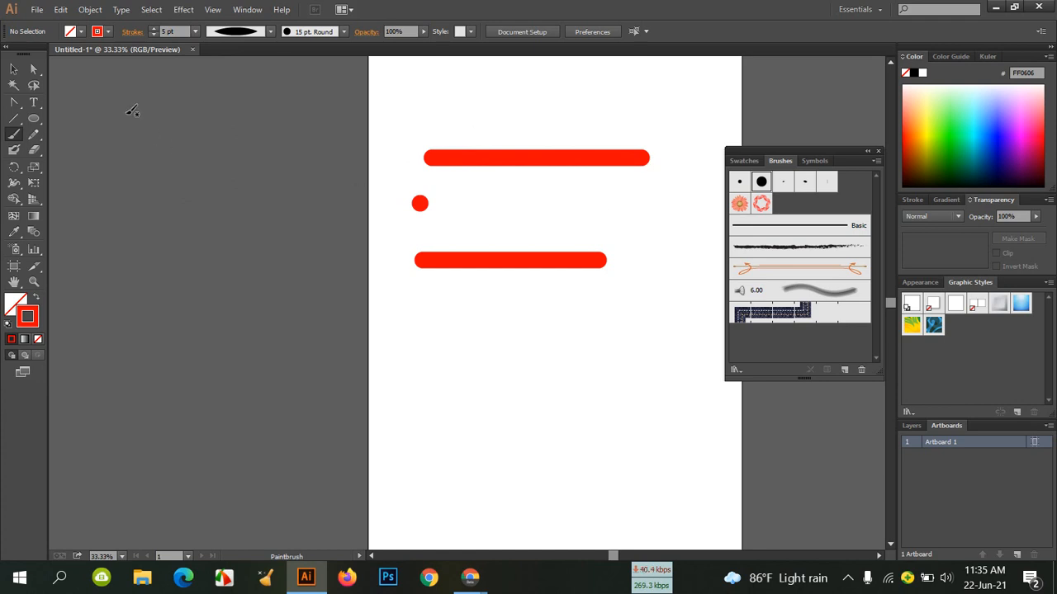
pyautogui.moveTo(436, 370); pyautogui.dragTo(569, 369)
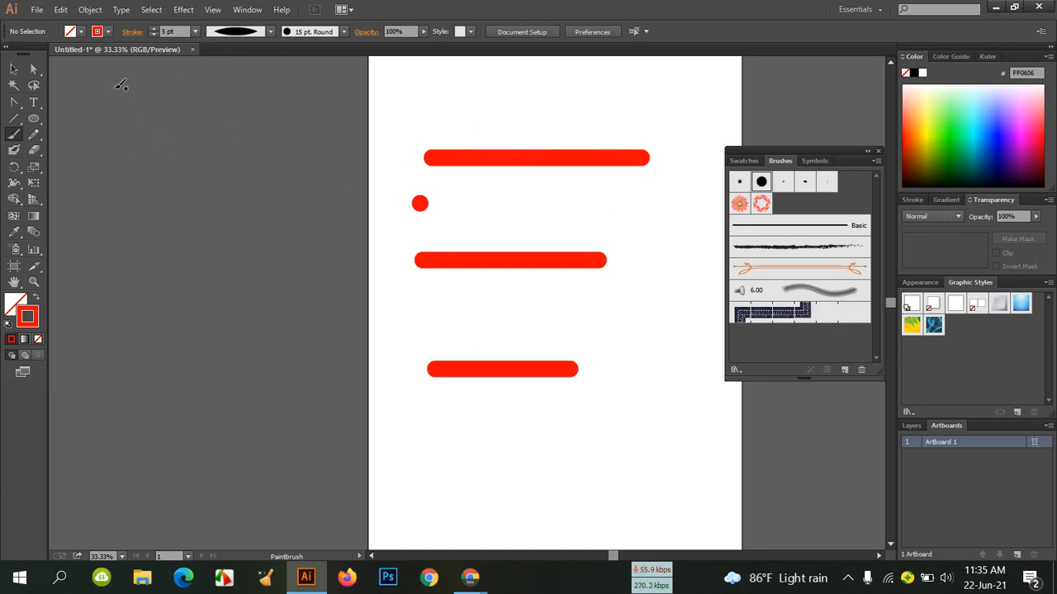
# Choose the triangular tapering width profile and paint a horizontal stroke between the two lowest strokes.
pyautogui.click(270, 31)
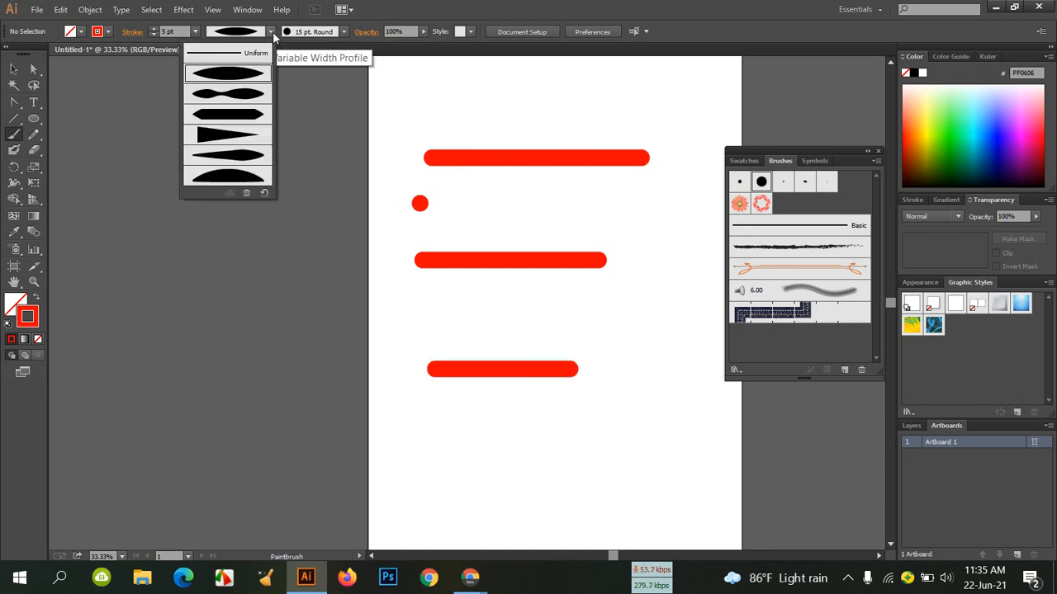
pyautogui.click(238, 132)
pyautogui.moveTo(439, 322); pyautogui.dragTo(688, 322)
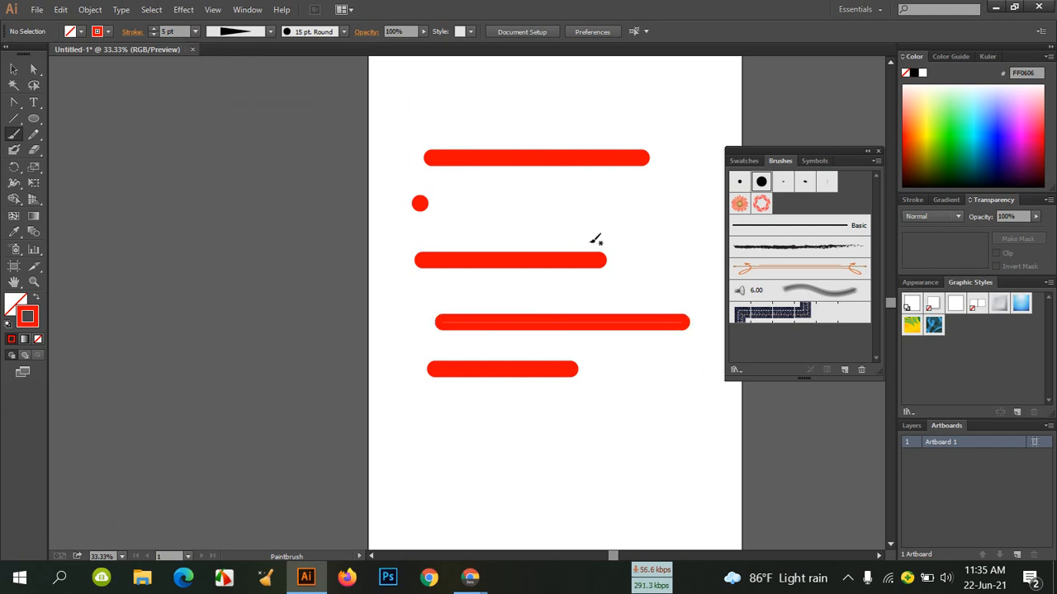
# Raise the stroke weight to 17 pt and paint a thick horizontal stroke across the lower part of the artboard.
pyautogui.click(153, 30)
pyautogui.click(153, 30)
pyautogui.click(153, 29)
pyautogui.click(153, 29)
pyautogui.click(153, 29)
pyautogui.click(153, 29)
pyautogui.moveTo(419, 467); pyautogui.dragTo(670, 460)
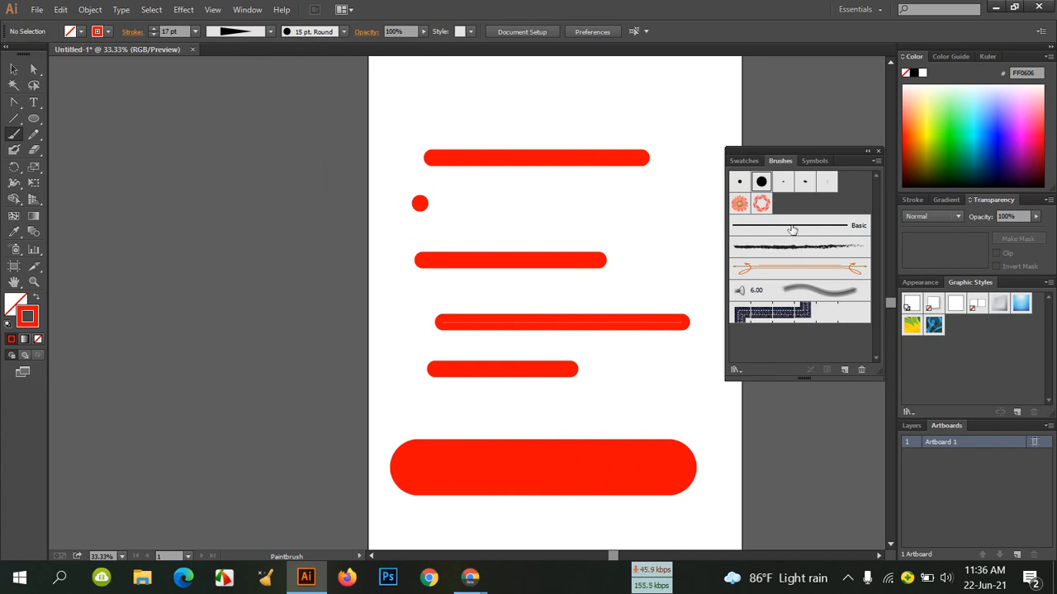
# Paint a 1 pt horizontal stroke beside the dot, then an 8 pt diagonal stroke and an 8 pt horizontal stroke above the thick one.
pyautogui.moveTo(467, 210); pyautogui.dragTo(685, 208)
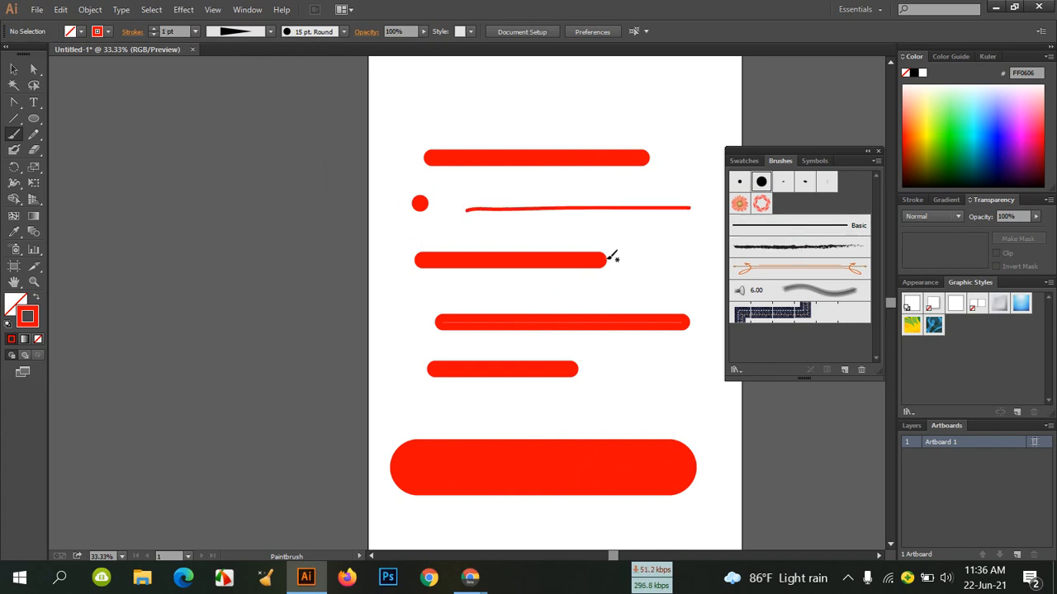
pyautogui.click(156, 29)
pyautogui.moveTo(426, 419); pyautogui.dragTo(578, 272)
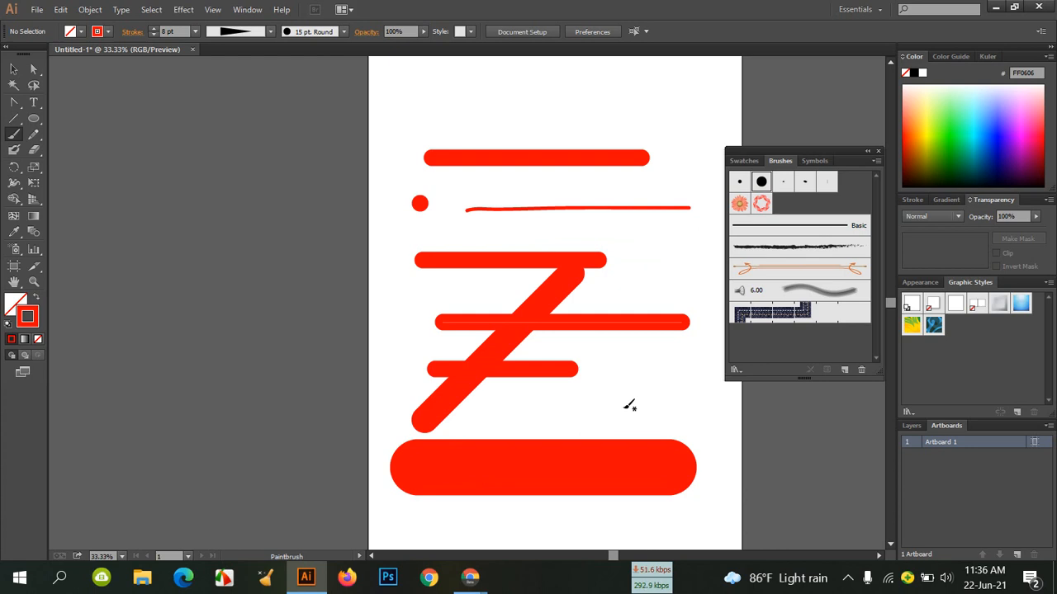
pyautogui.moveTo(515, 415); pyautogui.dragTo(702, 416)
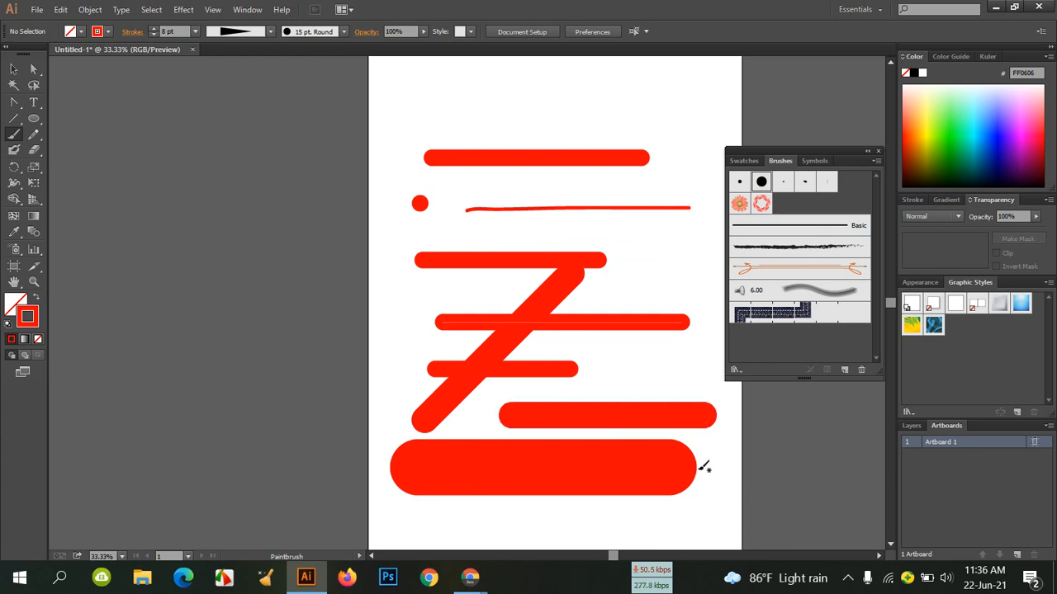
# Switch the lower 8 pt horizontal stroke between the tapering profile and Width Profile 1, and move it up among the other strokes.
pyautogui.click(14, 68)
pyautogui.click(676, 414)
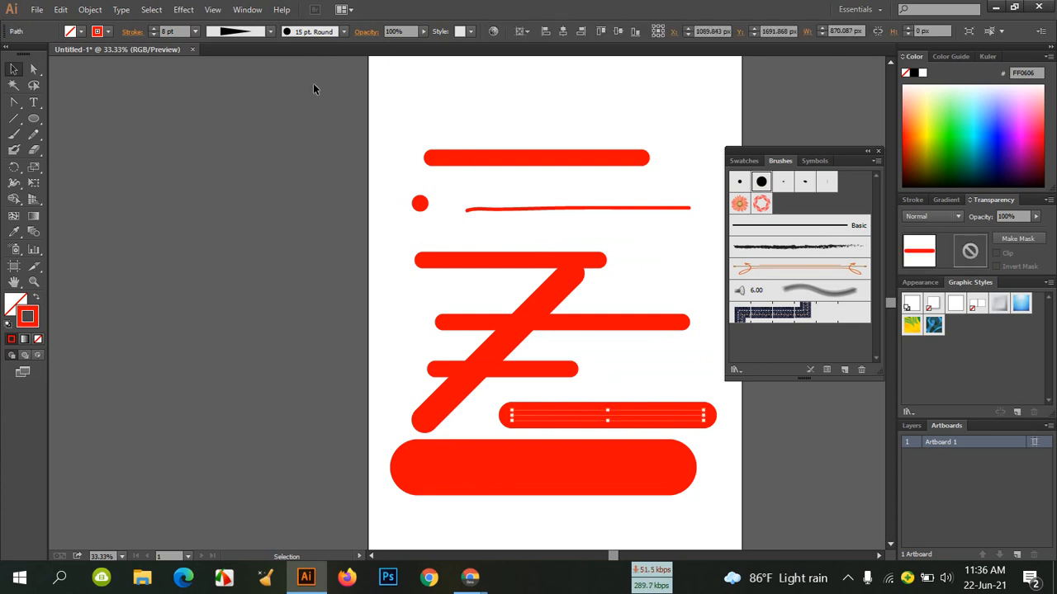
pyautogui.click(270, 31)
pyautogui.click(257, 72)
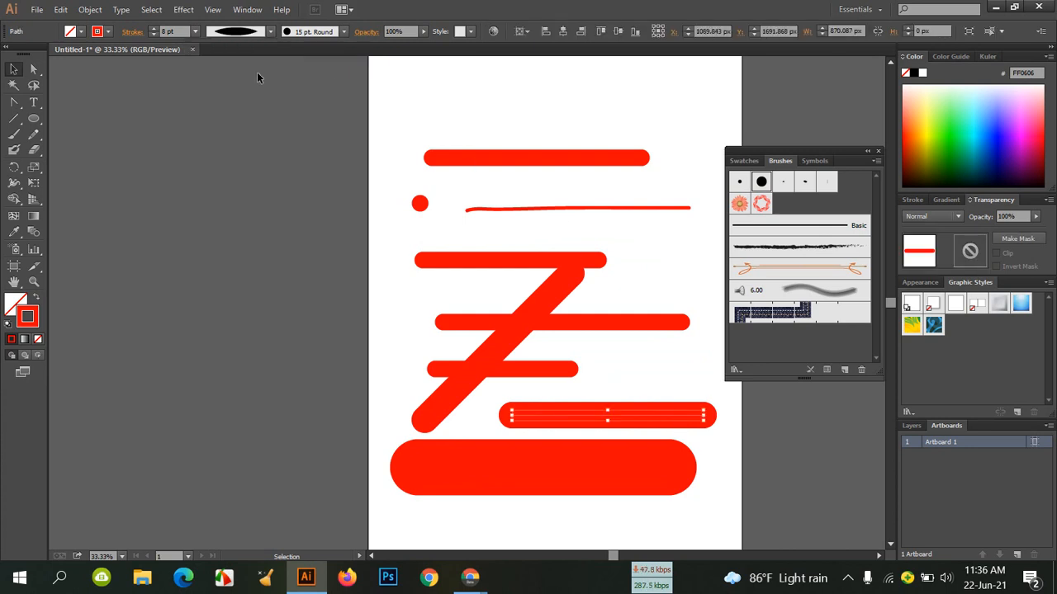
pyautogui.click(270, 31)
pyautogui.click(236, 135)
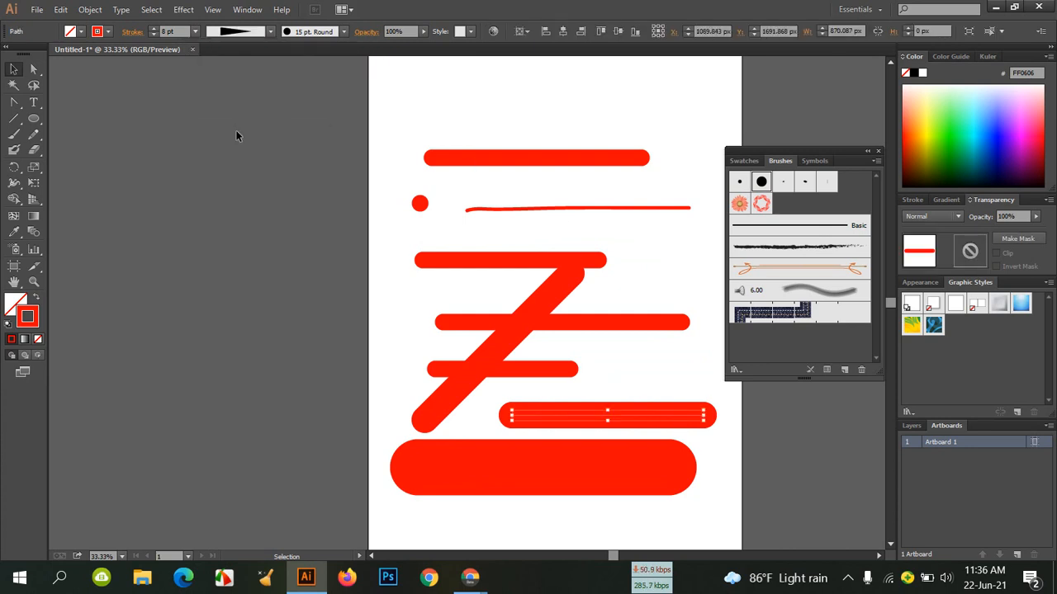
pyautogui.click(270, 32)
pyautogui.click(245, 71)
pyautogui.moveTo(628, 407); pyautogui.dragTo(534, 305)
# Select all the test strokes and delete them to clear the artboard.
pyautogui.click(460, 128)
pyautogui.moveTo(375, 72)
pyautogui.mouseDown()
pyautogui.moveTo(631, 413)
pyautogui.moveTo(717, 509)
pyautogui.moveTo(700, 506)
pyautogui.mouseUp()
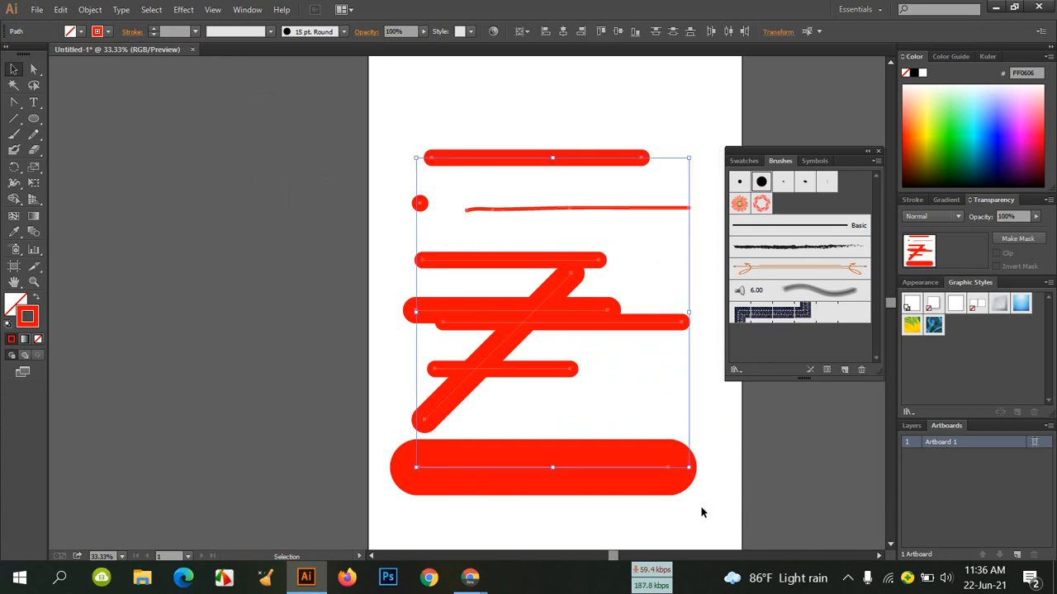
pyautogui.press('Delete')
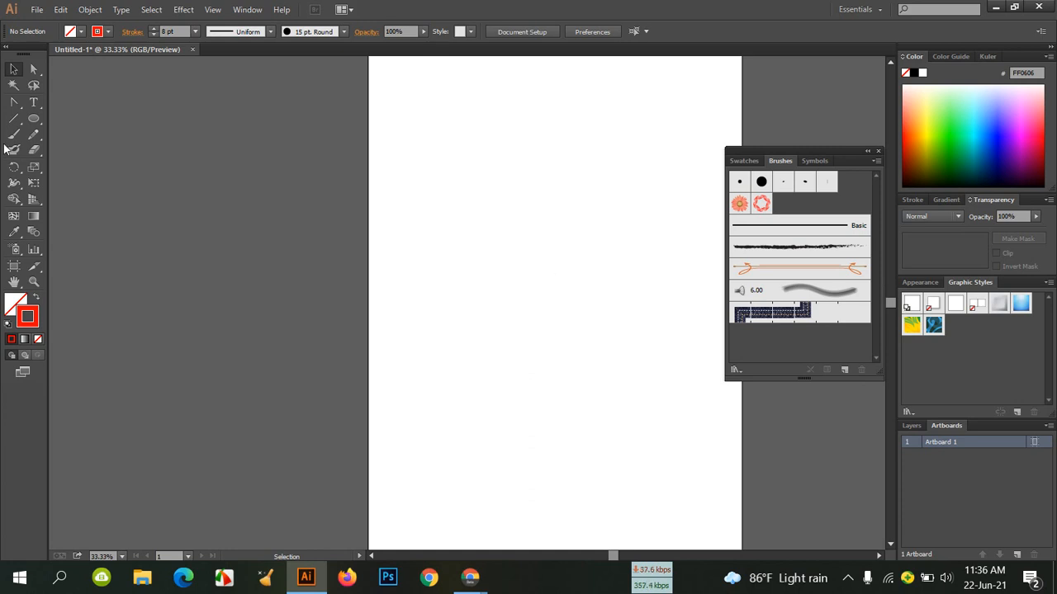
# Draw a five-pointed star about 188 px wide on the upper artboard and set its stroke to blue-violet 3C00CB.
pyautogui.moveTo(40, 119); pyautogui.dragTo(62, 182)
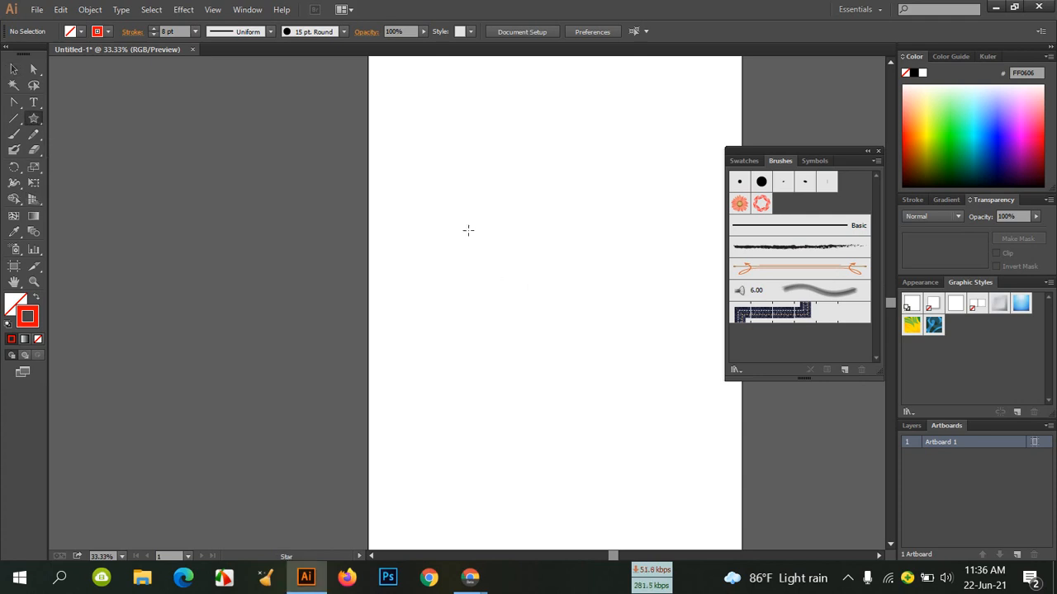
pyautogui.moveTo(465, 226); pyautogui.dragTo(486, 242)
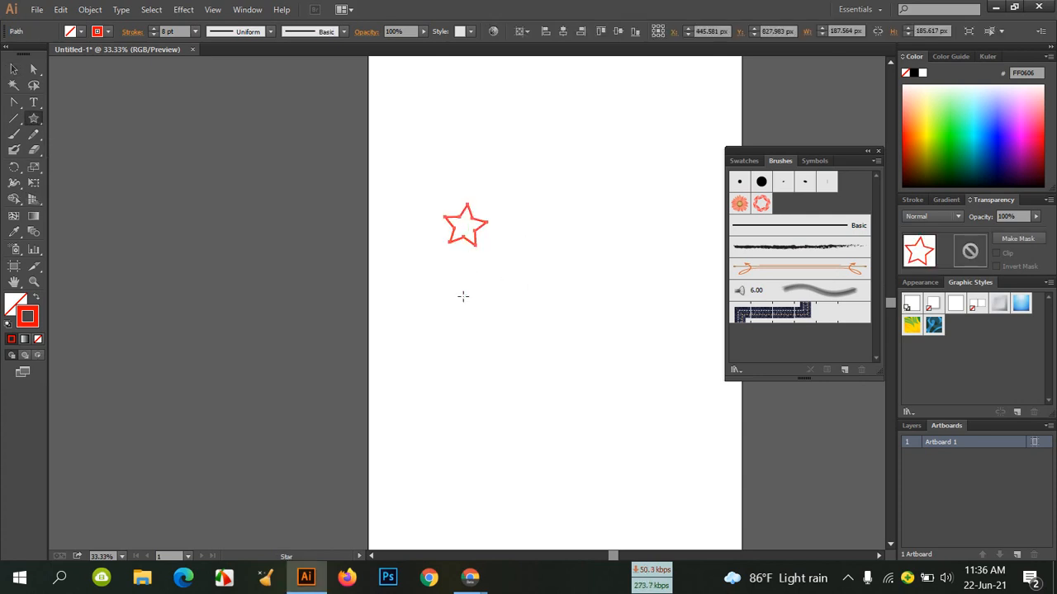
pyautogui.click(953, 122)
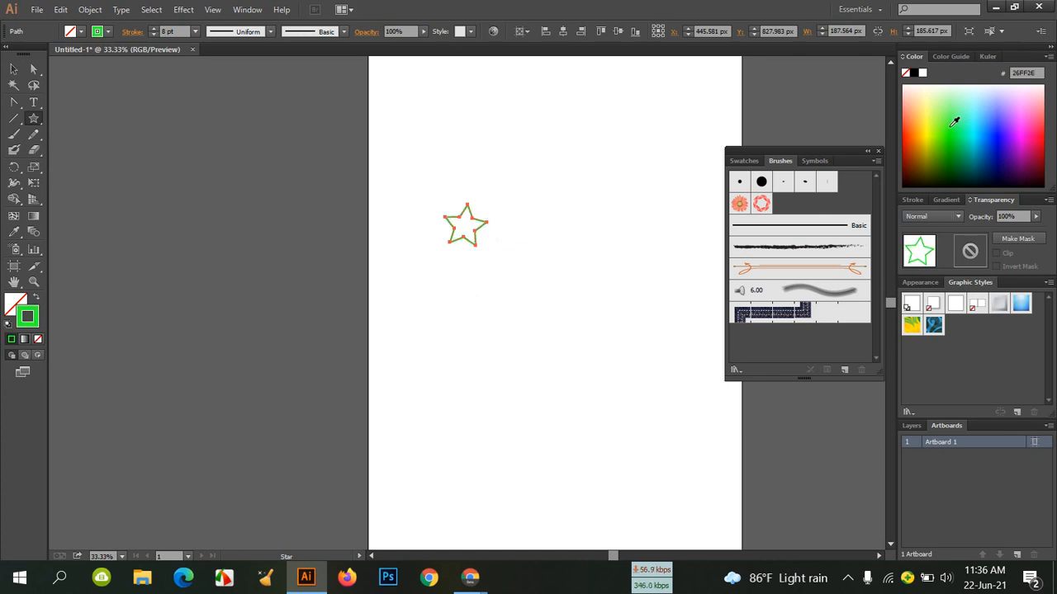
pyautogui.click(1007, 142)
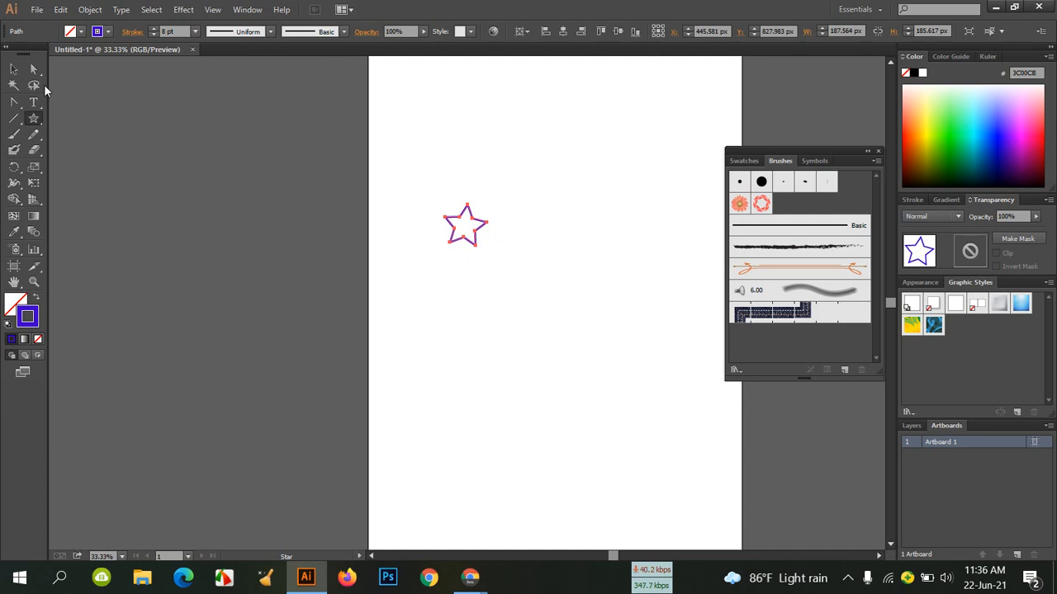
# Fill the star with the red swatch and move it toward the artboard's upper-left corner.
pyautogui.click(81, 31)
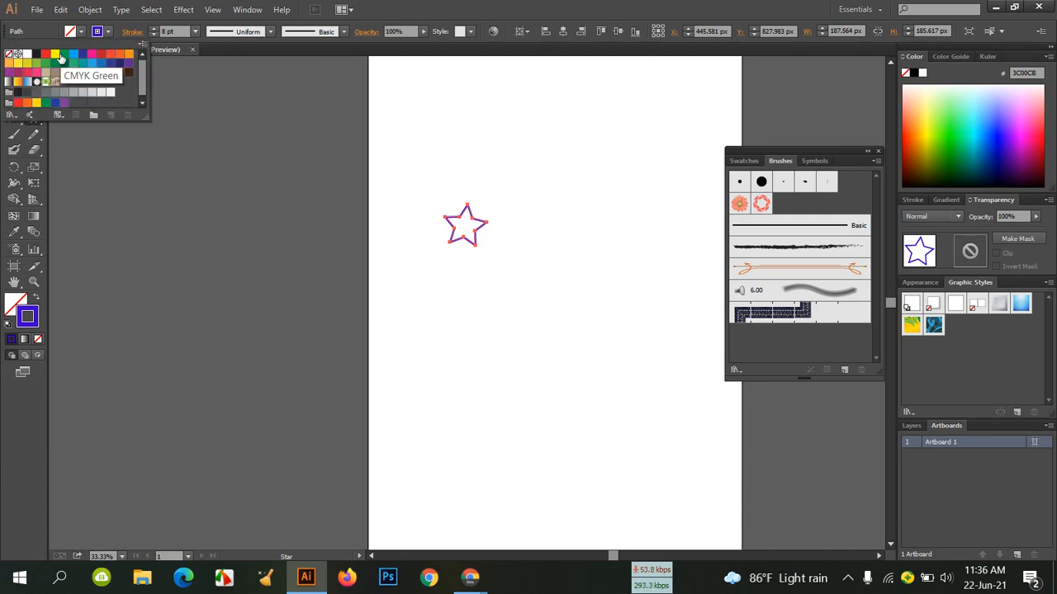
pyautogui.click(55, 55)
pyautogui.click(46, 54)
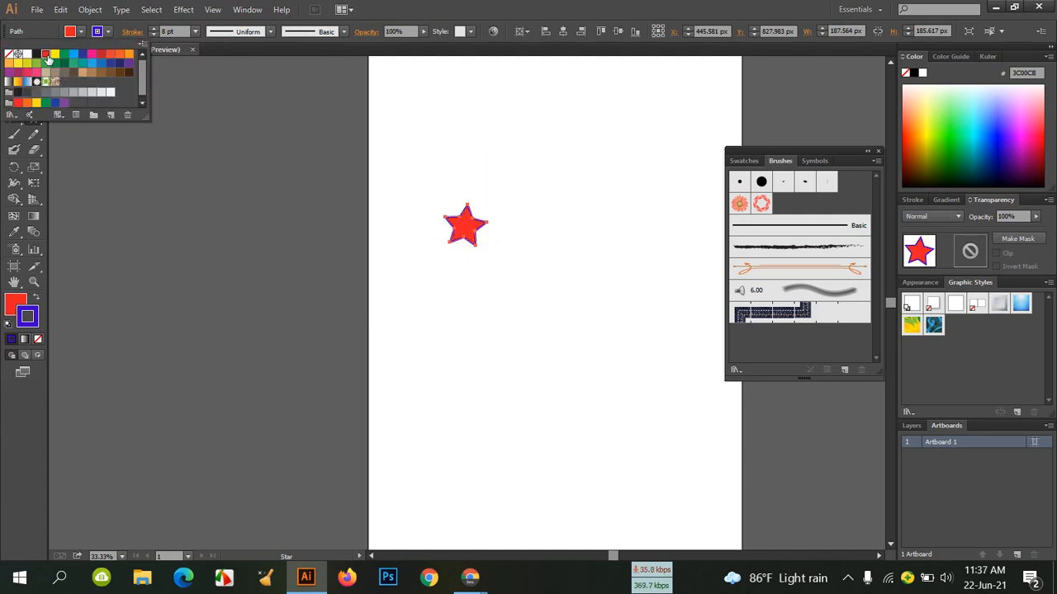
pyautogui.press('v')
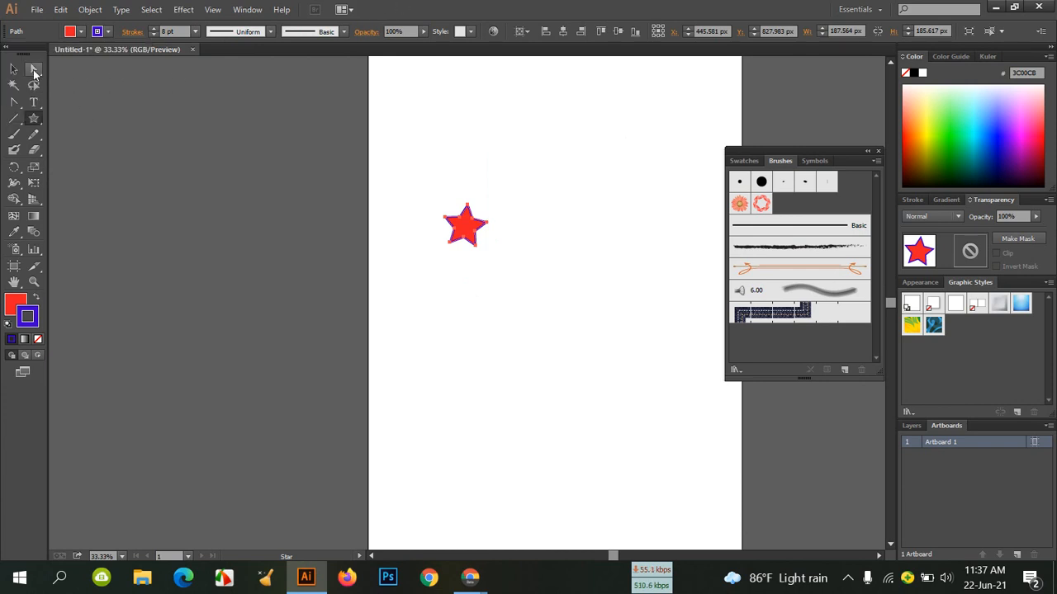
pyautogui.click(536, 266)
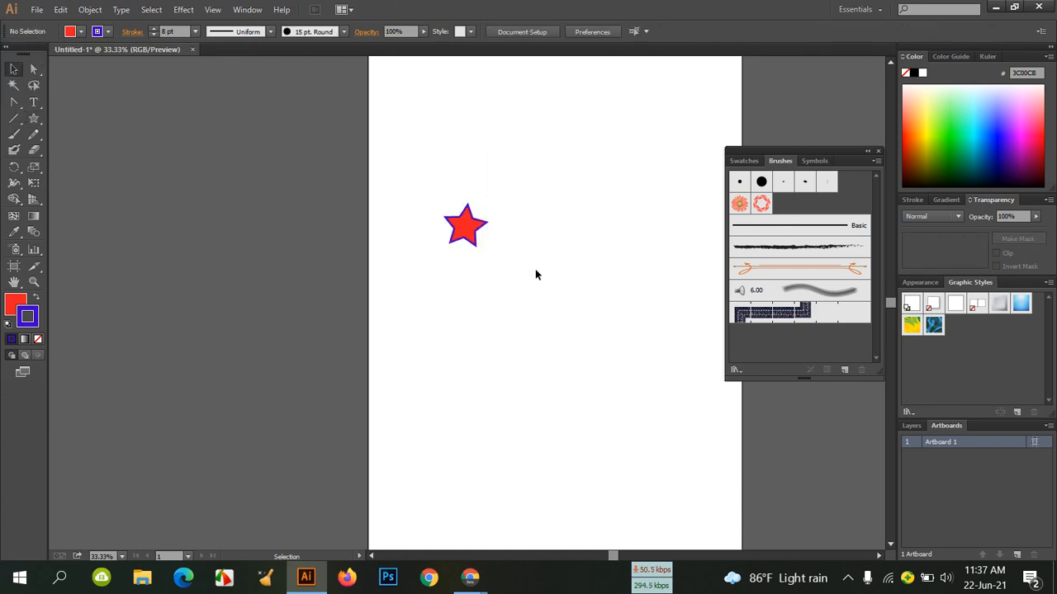
pyautogui.moveTo(473, 223); pyautogui.dragTo(447, 152)
pyautogui.click(491, 234)
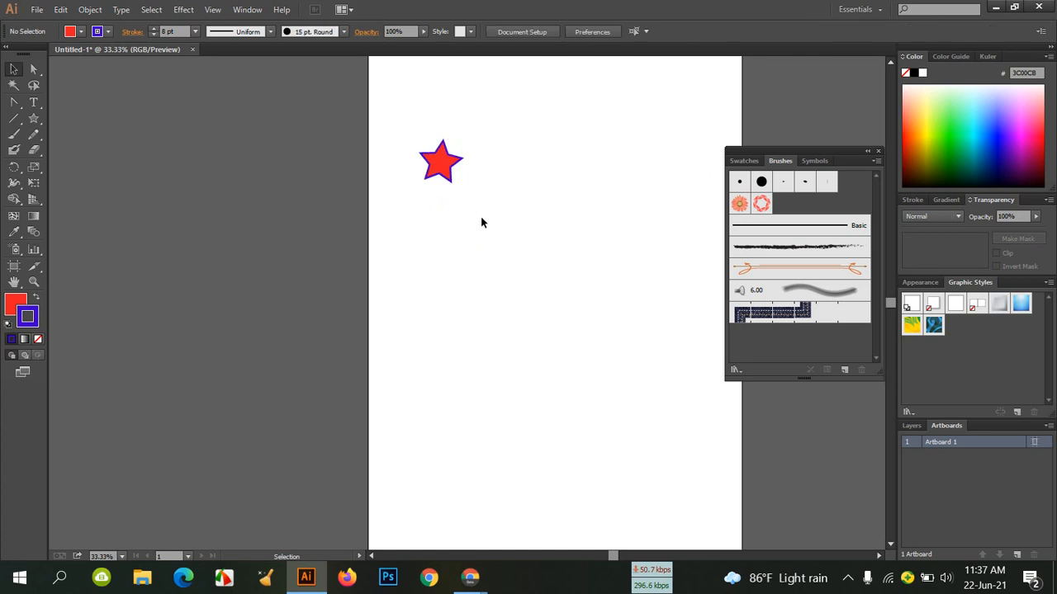
# Create a new scatter brush from the star, keeping the default scatter options.
pyautogui.click(446, 172)
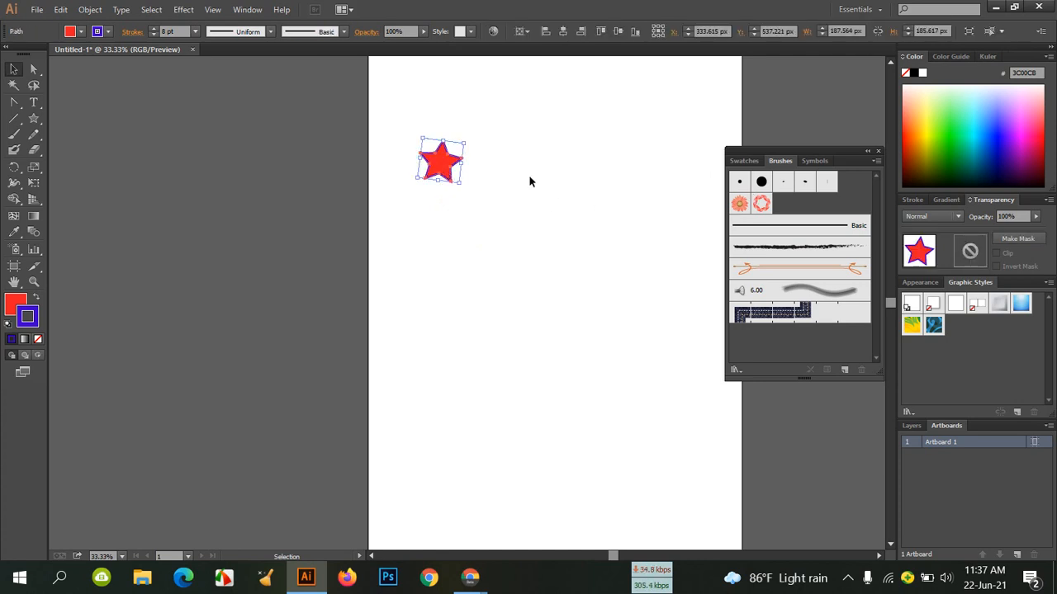
pyautogui.moveTo(438, 158)
pyautogui.mouseDown()
pyautogui.moveTo(798, 183)
pyautogui.moveTo(829, 210)
pyautogui.mouseUp()
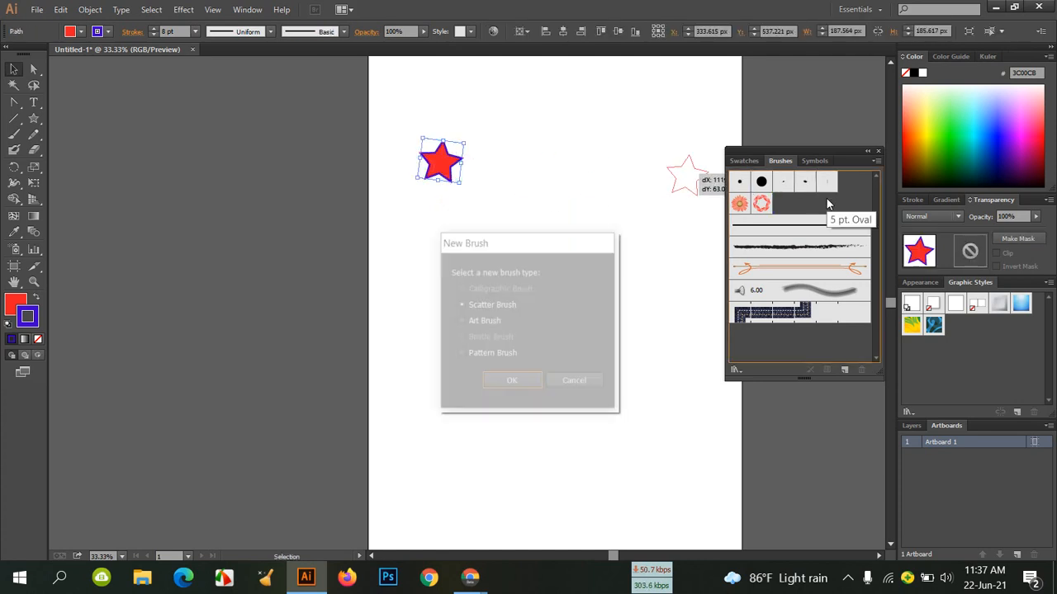
pyautogui.click(523, 382)
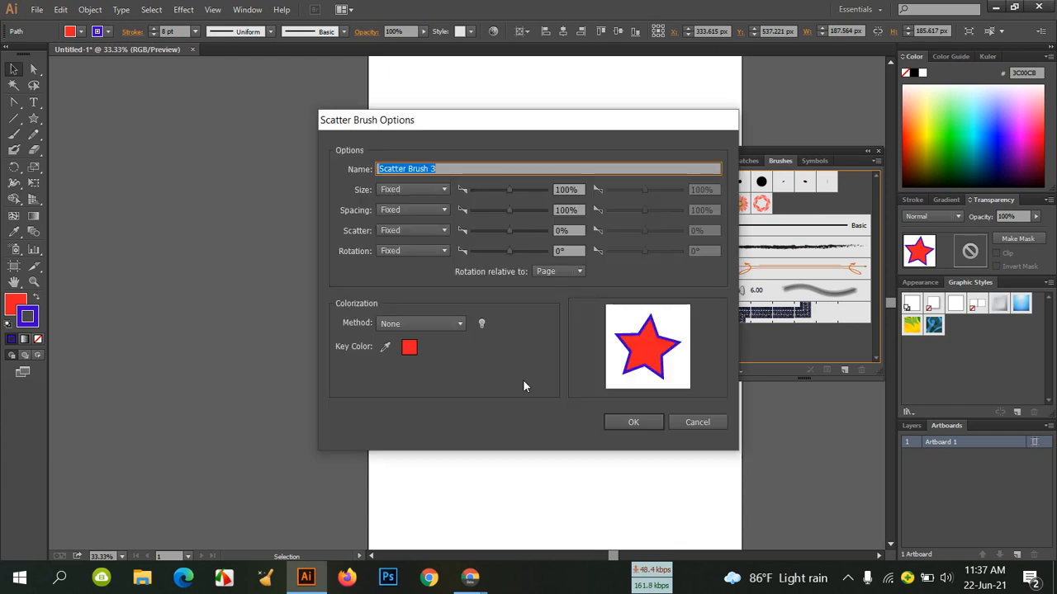
pyautogui.click(633, 423)
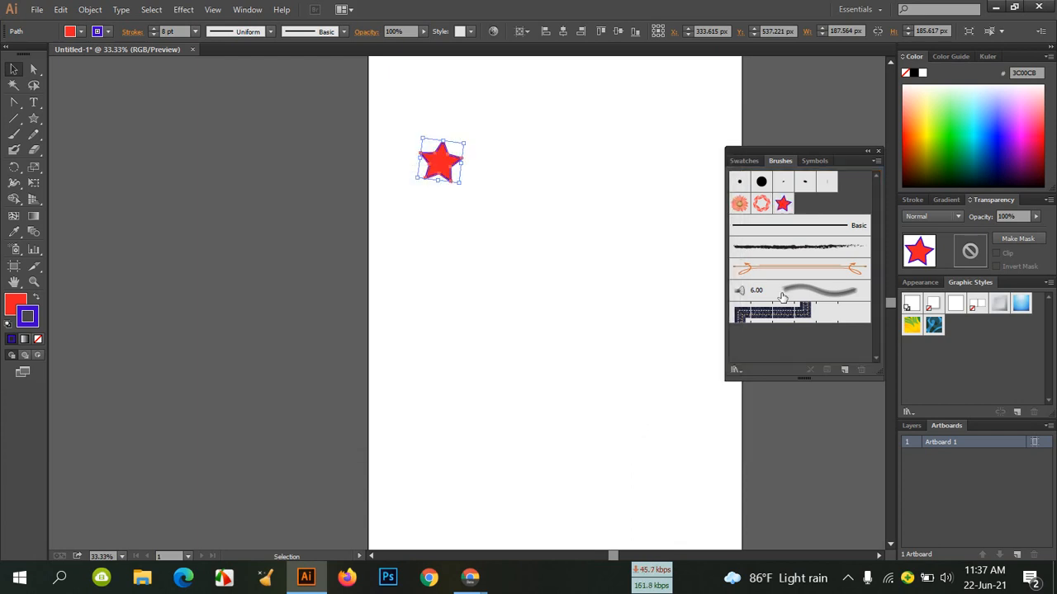
# Paint many curved and straight strokes over the whole artboard with the new star scatter brush.
pyautogui.click(20, 138)
pyautogui.moveTo(527, 183)
pyautogui.mouseDown()
pyautogui.moveTo(559, 451)
pyautogui.moveTo(482, 515)
pyautogui.mouseUp()
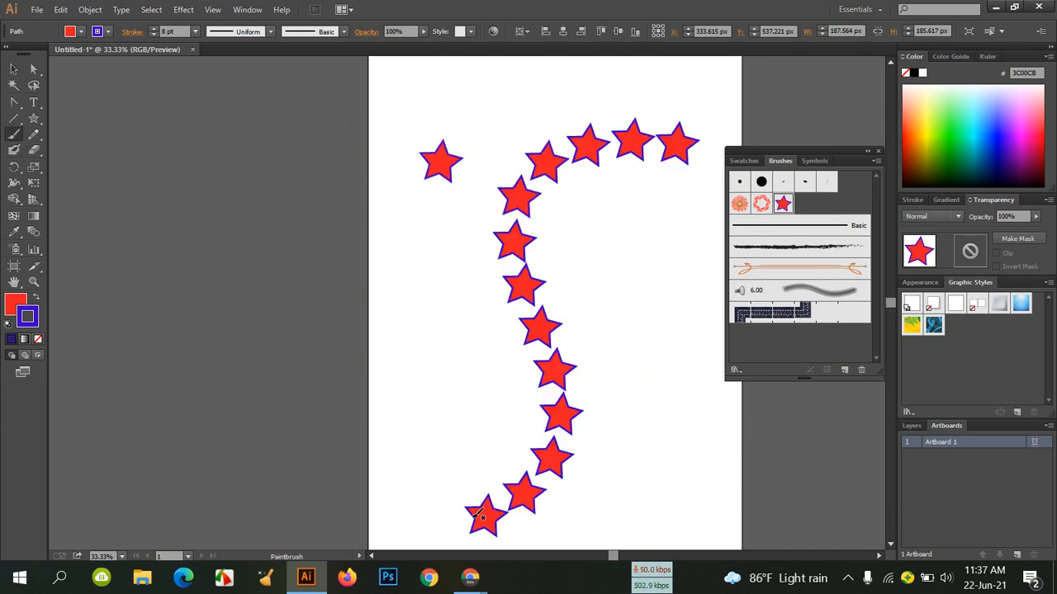
pyautogui.moveTo(682, 361); pyautogui.dragTo(682, 363)
pyautogui.moveTo(649, 515); pyautogui.dragTo(475, 188)
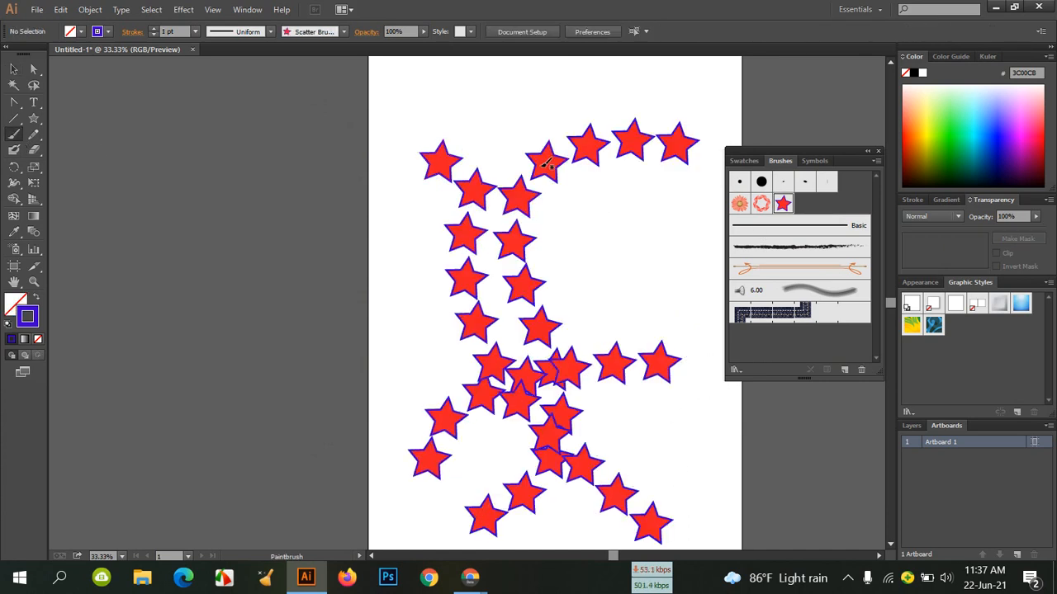
pyautogui.moveTo(465, 261); pyautogui.dragTo(458, 376)
pyautogui.moveTo(672, 288); pyautogui.dragTo(483, 174)
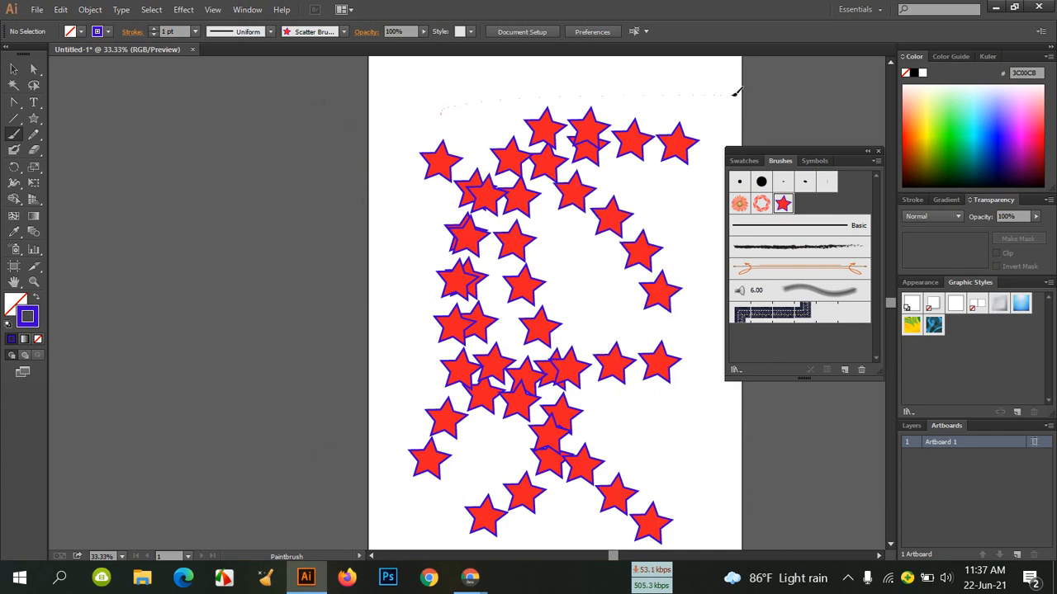
pyautogui.moveTo(736, 93); pyautogui.dragTo(736, 93)
pyautogui.moveTo(406, 462); pyautogui.dragTo(406, 464)
pyautogui.moveTo(365, 492)
pyautogui.mouseDown()
pyautogui.moveTo(390, 505)
pyautogui.moveTo(809, 510)
pyautogui.mouseUp()
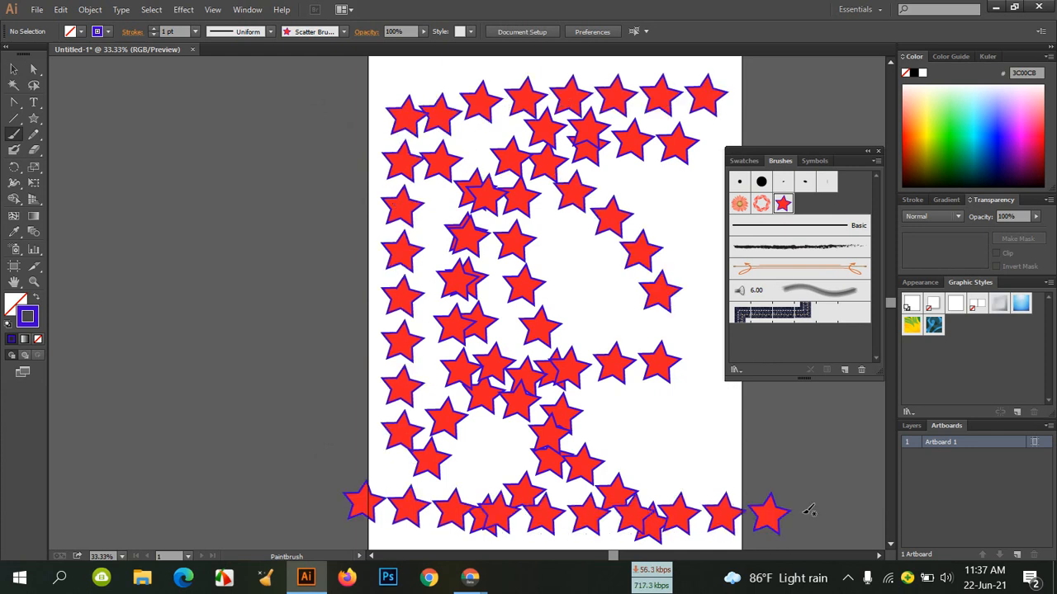
pyautogui.moveTo(684, 476); pyautogui.dragTo(536, 192)
pyautogui.moveTo(696, 213); pyautogui.dragTo(634, 436)
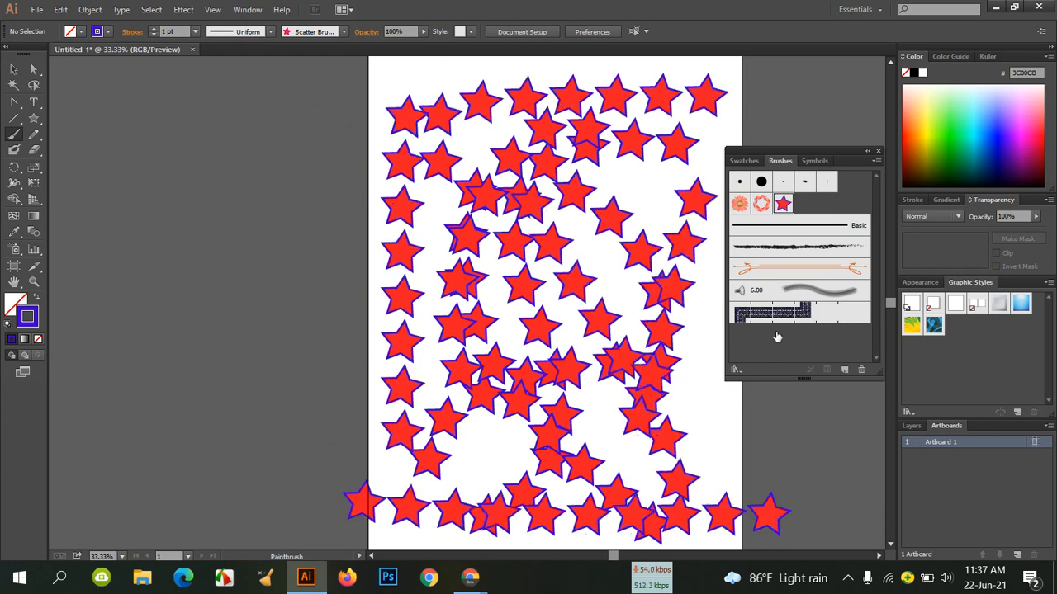
# Show the symbols collection, then select all the star artwork and delete it.
pyautogui.click(815, 162)
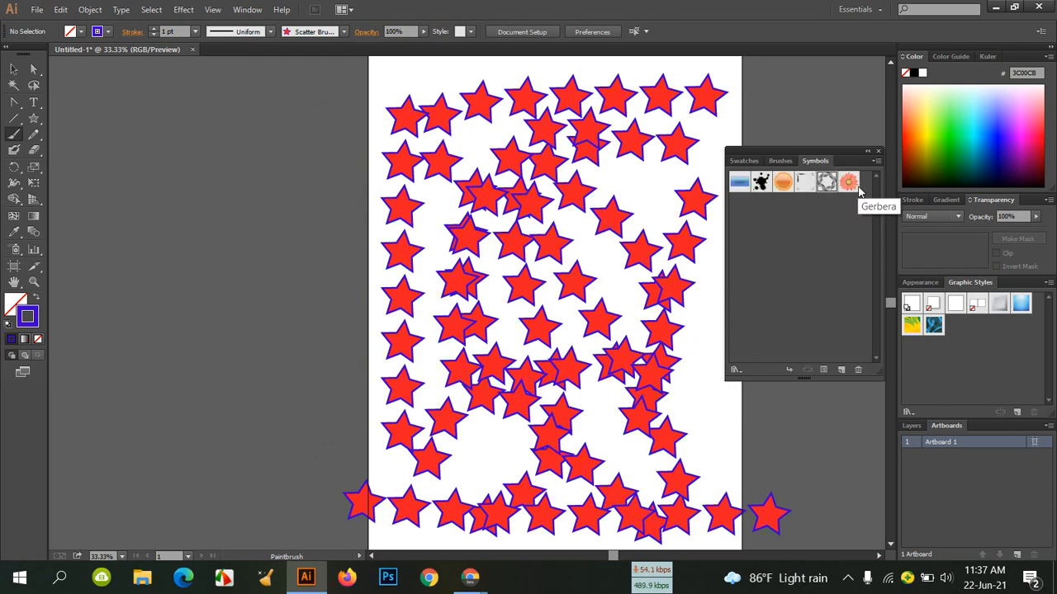
pyautogui.click(13, 69)
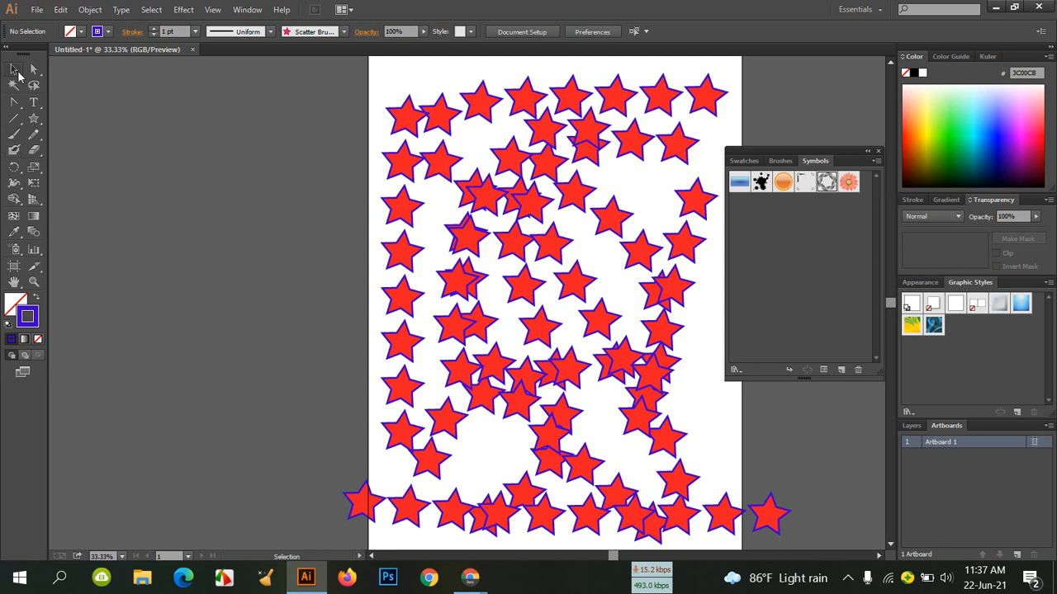
pyautogui.moveTo(347, 77)
pyautogui.mouseDown()
pyautogui.moveTo(747, 479)
pyautogui.moveTo(785, 556)
pyautogui.mouseUp()
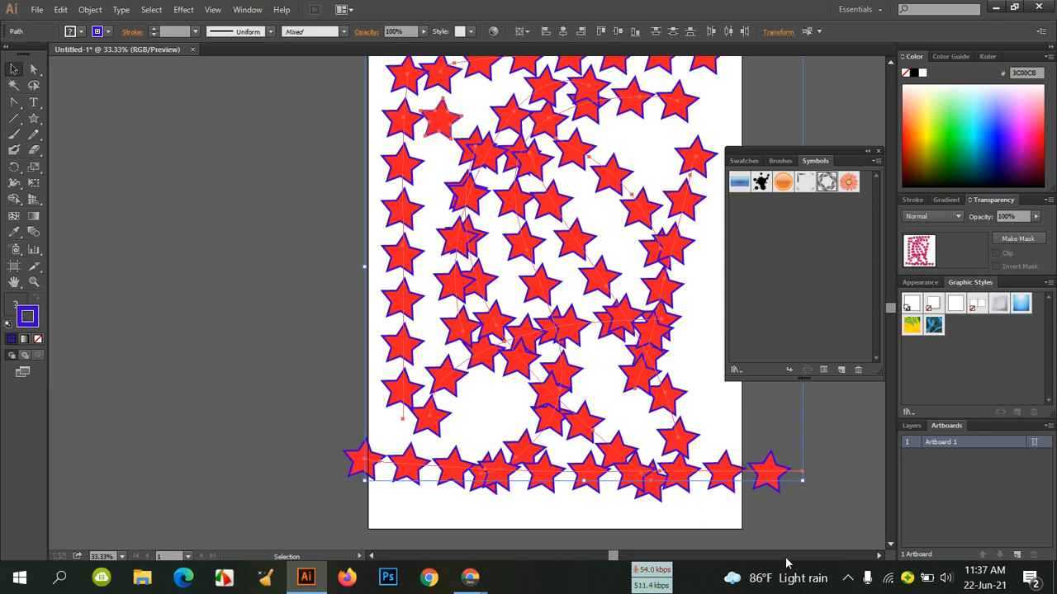
pyautogui.press('Delete')
# Display the symbols in Large List View.
pyautogui.scroll(3, 684, 316)
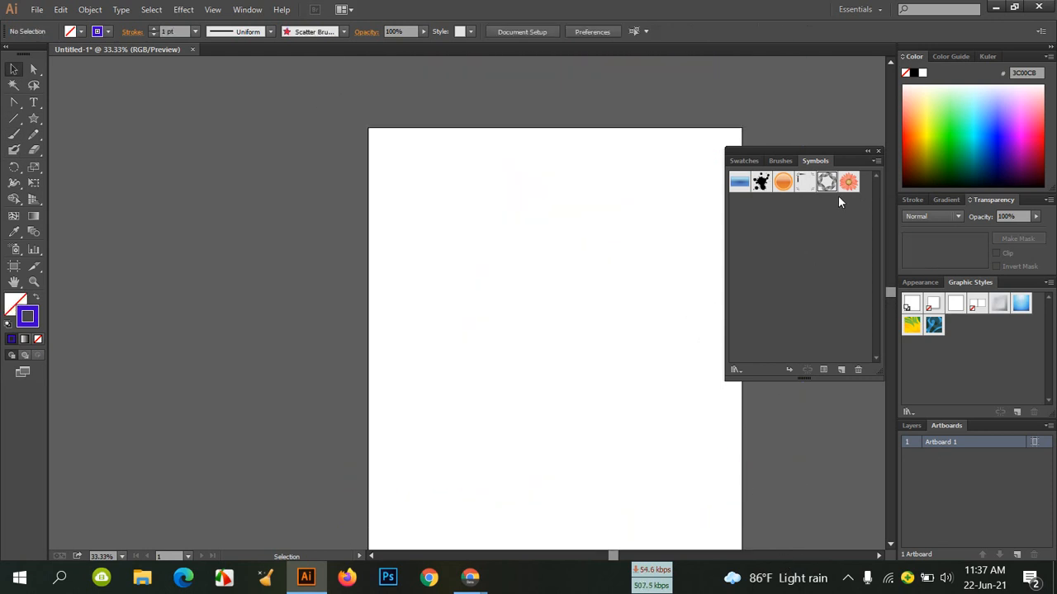
pyautogui.click(876, 161)
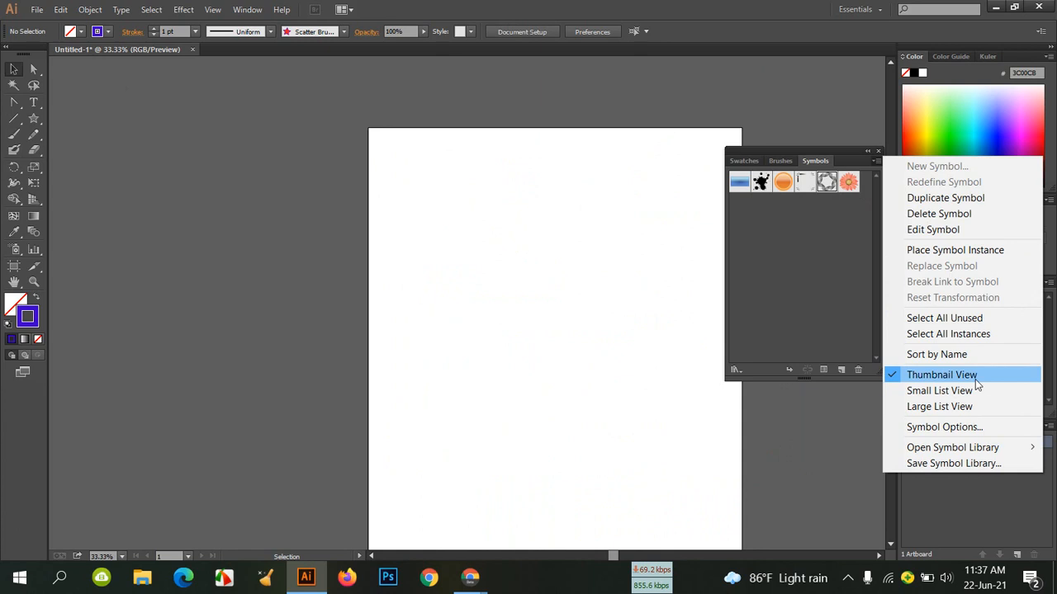
pyautogui.click(977, 407)
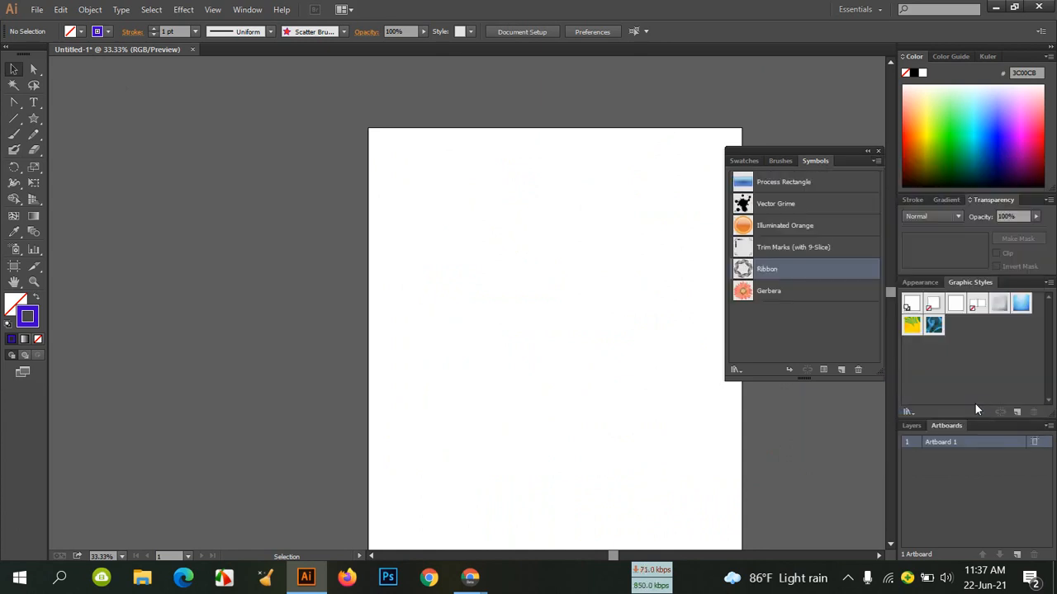
# Open the Nature symbol library and enlarge its window until all its symbols are visible.
pyautogui.click(874, 162)
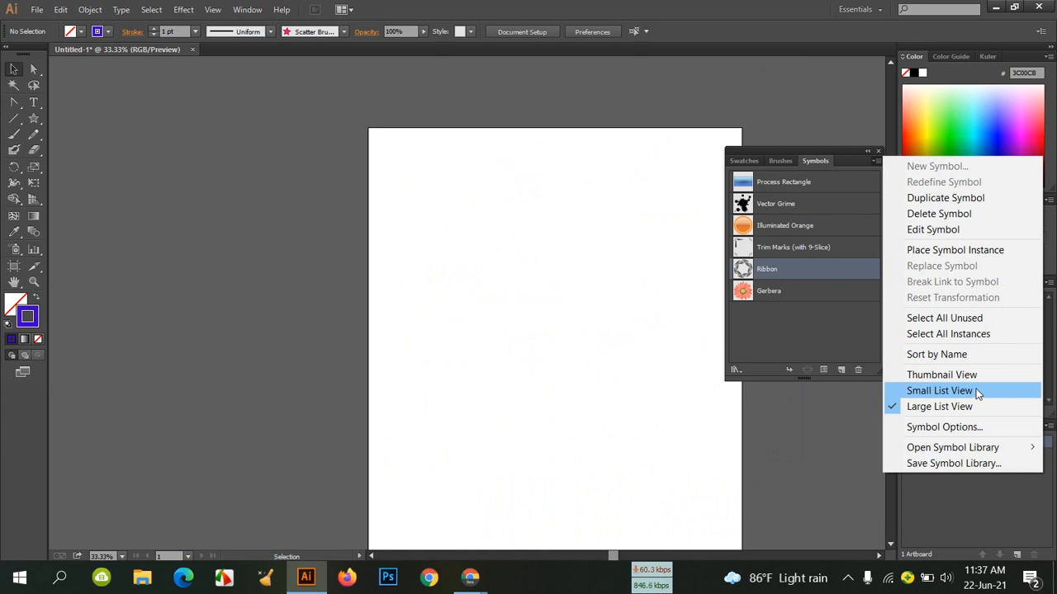
pyautogui.moveTo(991, 450)
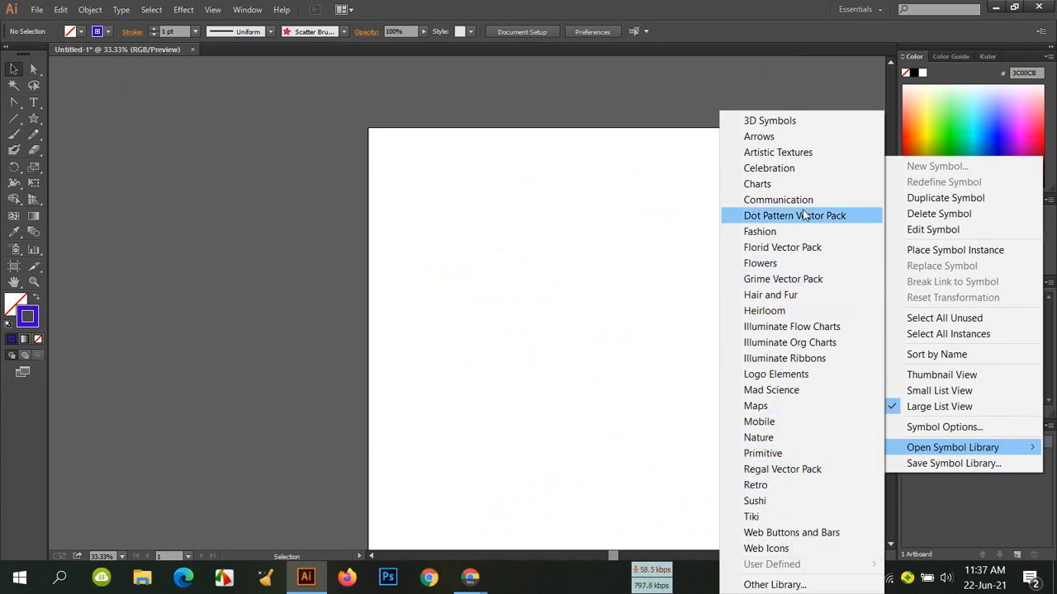
pyautogui.click(749, 438)
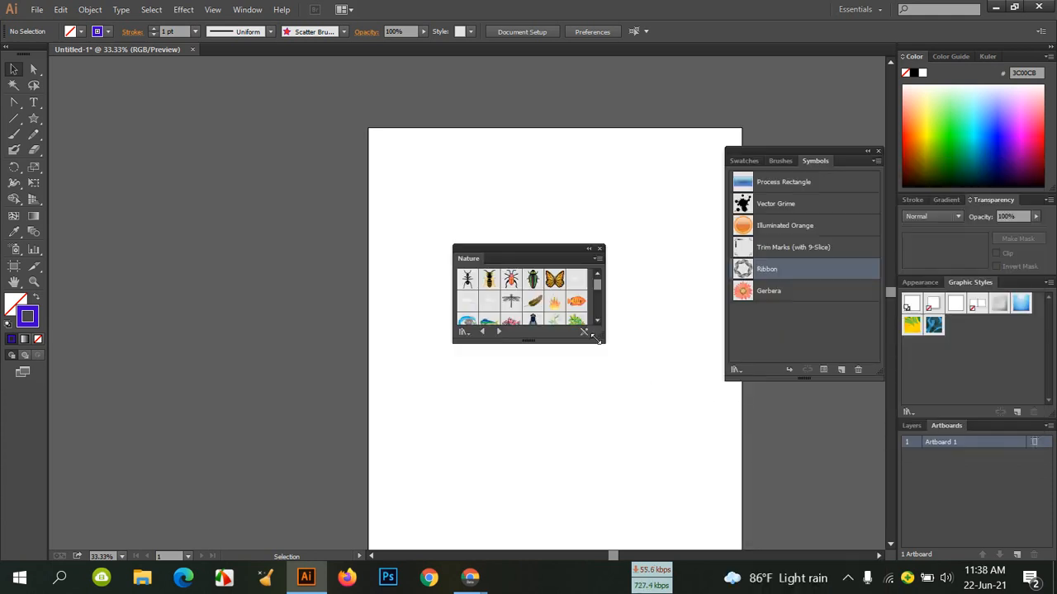
pyautogui.moveTo(597, 340); pyautogui.dragTo(713, 476)
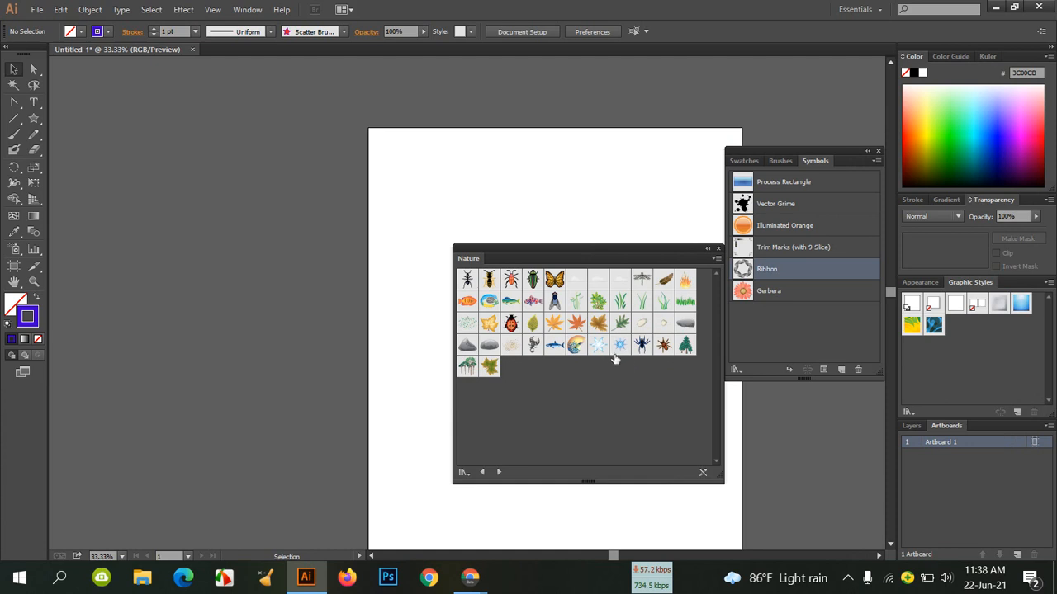
# Add Foliage 2, Grass 1, Grass 2, Grass 4, Fire, Maple Leaf, Maple Leaf 2, Winter Leaf and Trees 1 from Nature to the document's symbols.
pyautogui.click(597, 301)
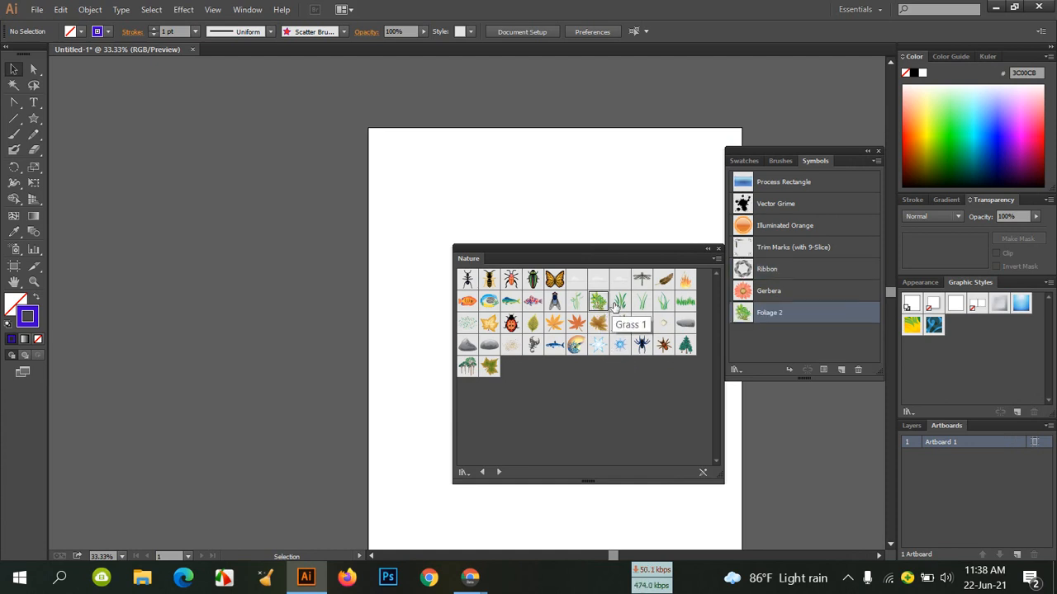
pyautogui.click(642, 302)
pyautogui.click(643, 303)
pyautogui.click(685, 301)
pyautogui.click(685, 279)
pyautogui.click(581, 327)
pyautogui.click(576, 324)
pyautogui.click(489, 366)
pyautogui.click(467, 366)
pyautogui.click(685, 345)
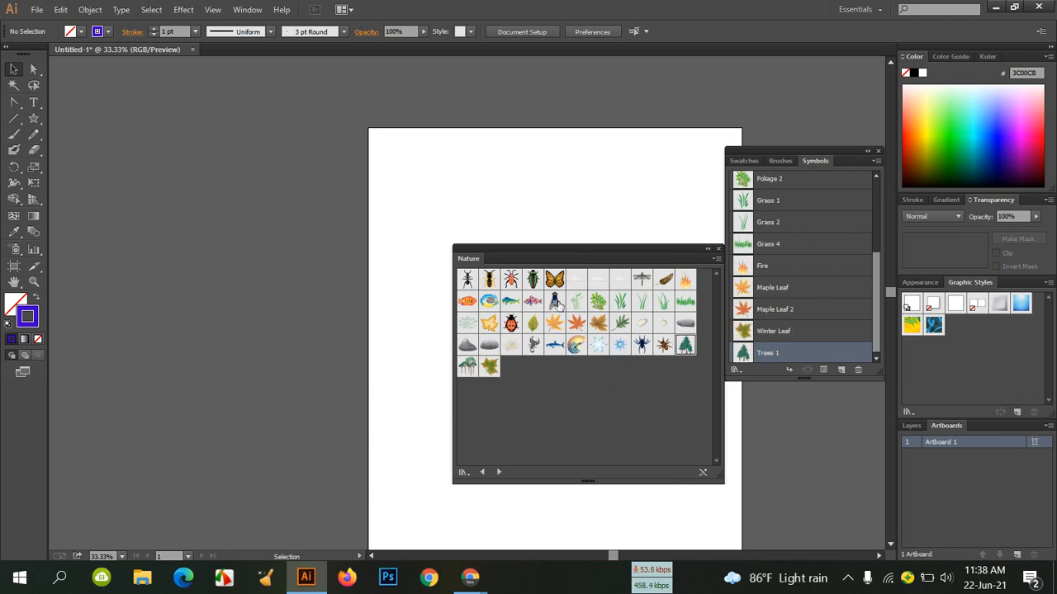
pyautogui.click(555, 323)
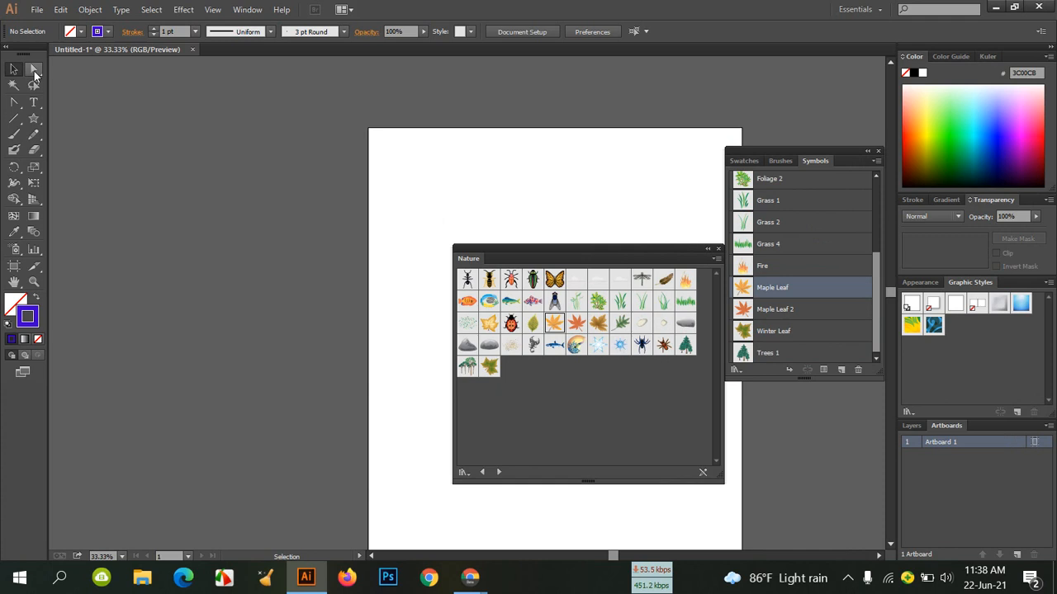
pyautogui.click(718, 249)
# Place a Maple Leaf symbol in the upper-left part of the artboard and enlarge it.
pyautogui.moveTo(755, 278); pyautogui.dragTo(454, 264)
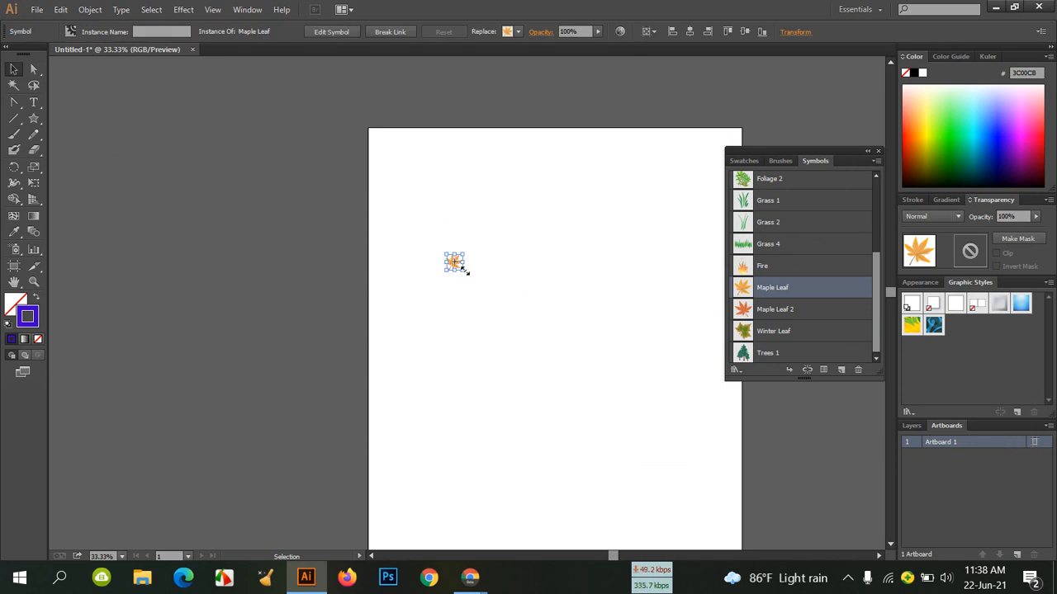
pyautogui.moveTo(464, 270); pyautogui.dragTo(518, 325)
pyautogui.click(569, 375)
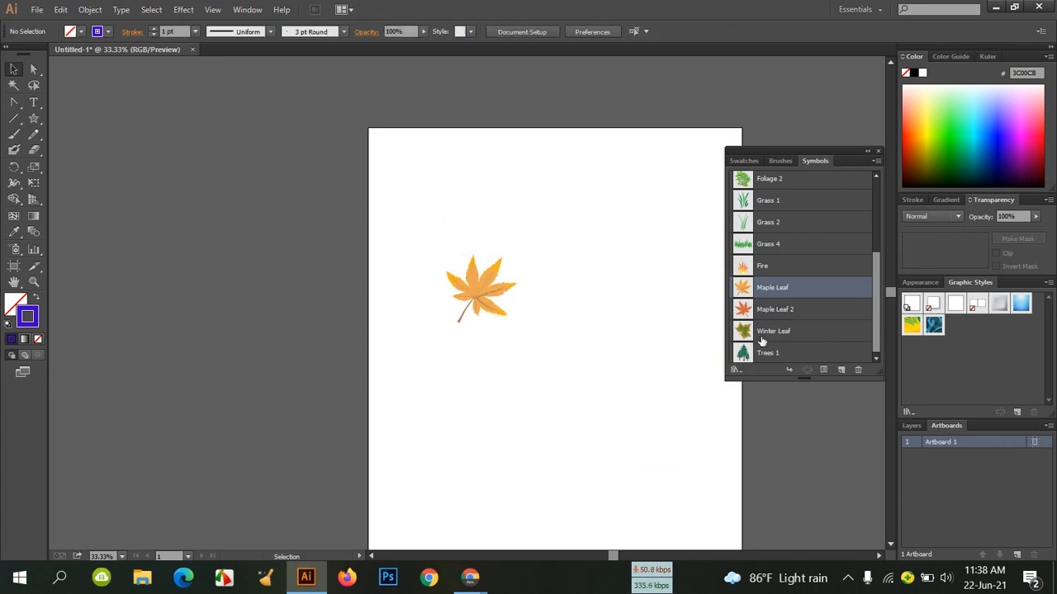
# Place the Winter Leaf, Trees 1 and Foliage 2 symbols at separate spots on the artboard around the maple leaf.
pyautogui.moveTo(761, 340); pyautogui.dragTo(697, 484)
pyautogui.click(702, 504)
pyautogui.moveTo(768, 352); pyautogui.dragTo(602, 308)
pyautogui.click(678, 247)
pyautogui.moveTo(768, 178); pyautogui.dragTo(564, 484)
pyautogui.click(421, 198)
pyautogui.moveTo(422, 199); pyautogui.dragTo(704, 463)
pyautogui.click(736, 521)
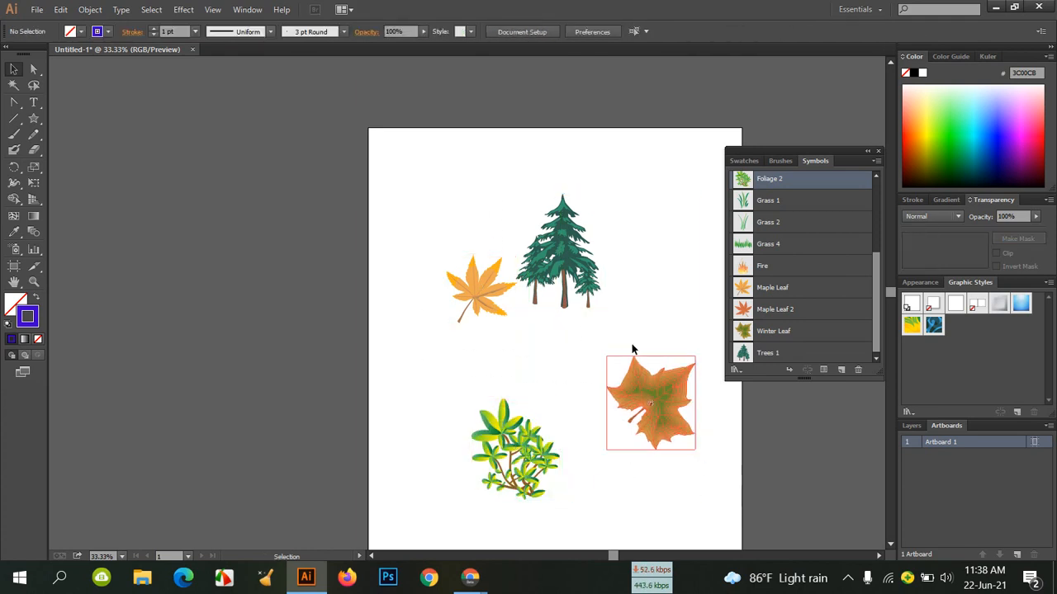
# Delete the trees, the winter leaf and the foliage from the artboard, keeping only the maple leaf.
pyautogui.click(561, 218)
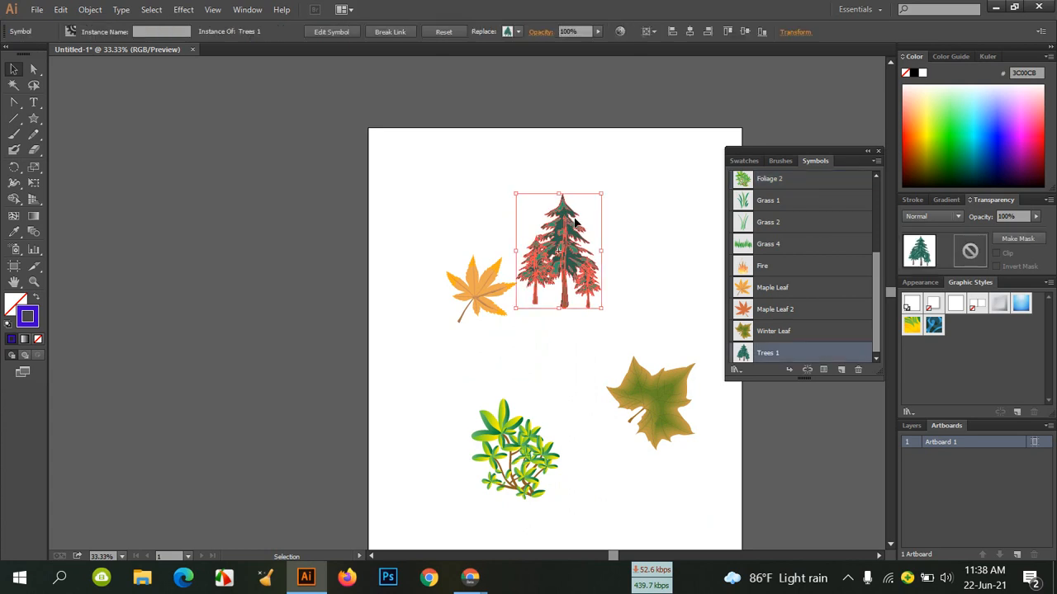
pyautogui.press('Delete')
pyautogui.click(621, 413)
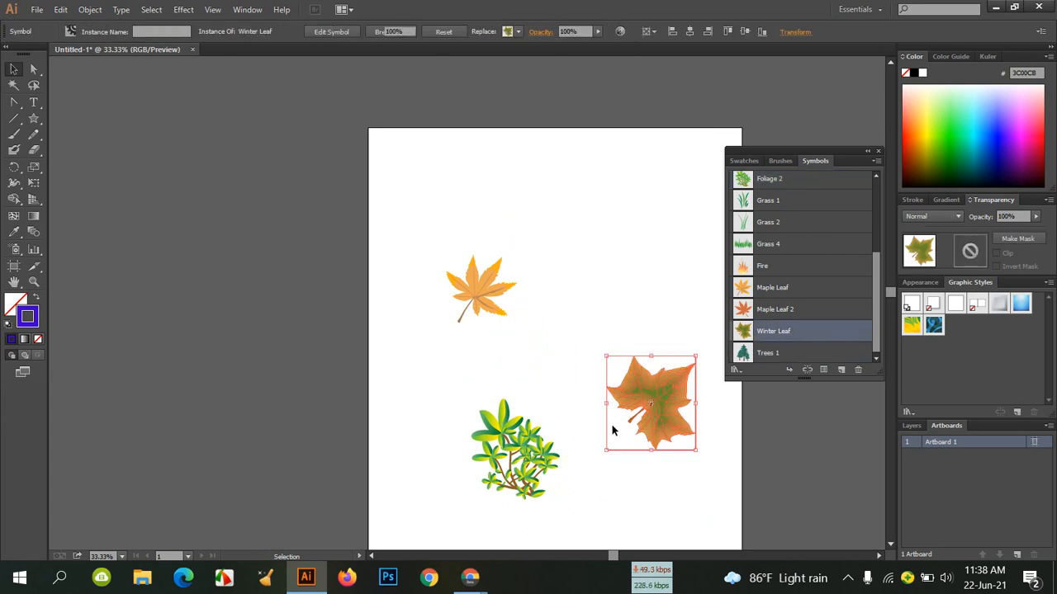
pyautogui.press('Delete')
pyautogui.click(513, 446)
pyautogui.press('Delete')
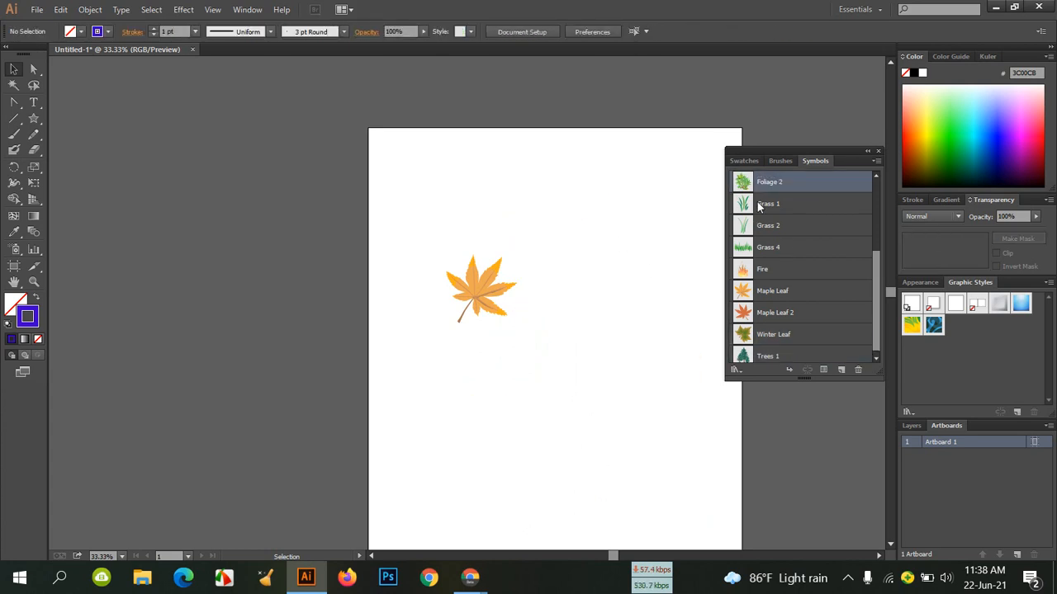
# Replace the maple leaf with an enlarged Grass 1 symbol in the upper-left part of the artboard.
pyautogui.moveTo(747, 203); pyautogui.dragTo(528, 402)
pyautogui.click(545, 410)
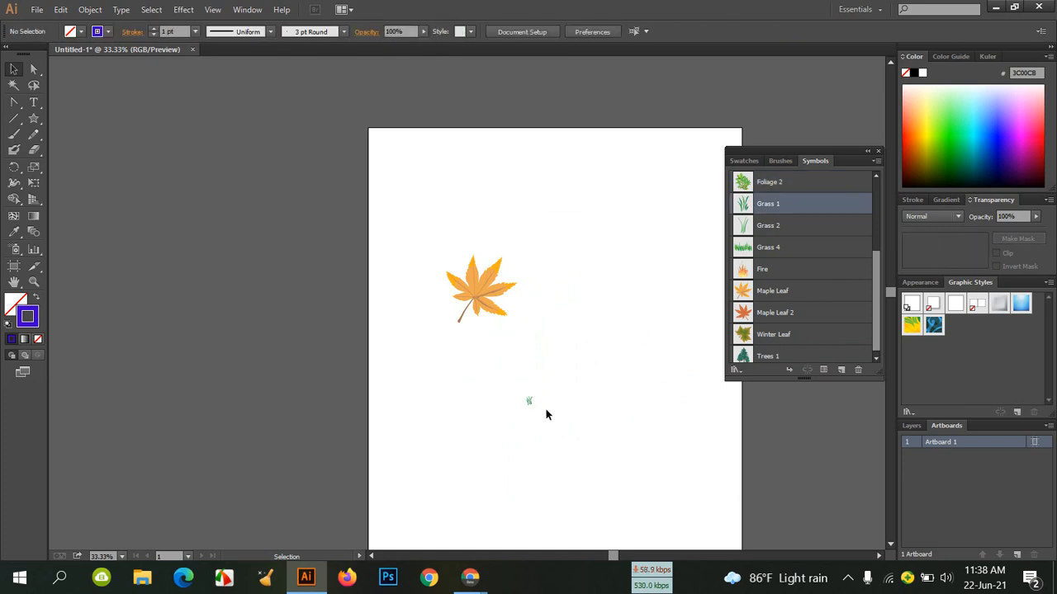
pyautogui.click(486, 278)
pyautogui.press('Delete')
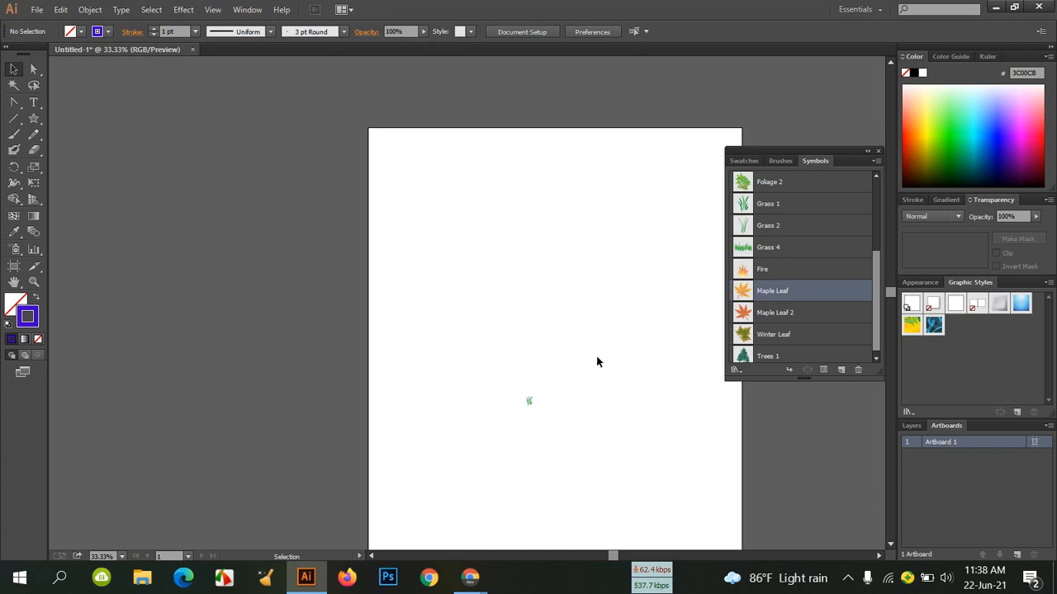
pyautogui.moveTo(531, 403); pyautogui.dragTo(493, 308)
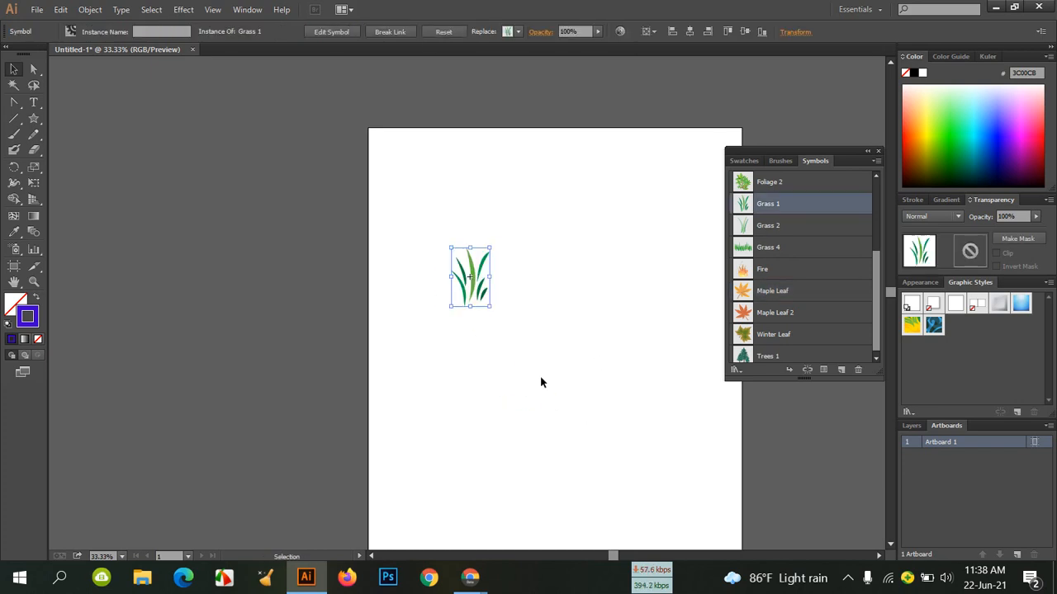
pyautogui.click(554, 353)
# Create a new scatter brush from the grass symbol, keeping the default scatter options.
pyautogui.click(777, 162)
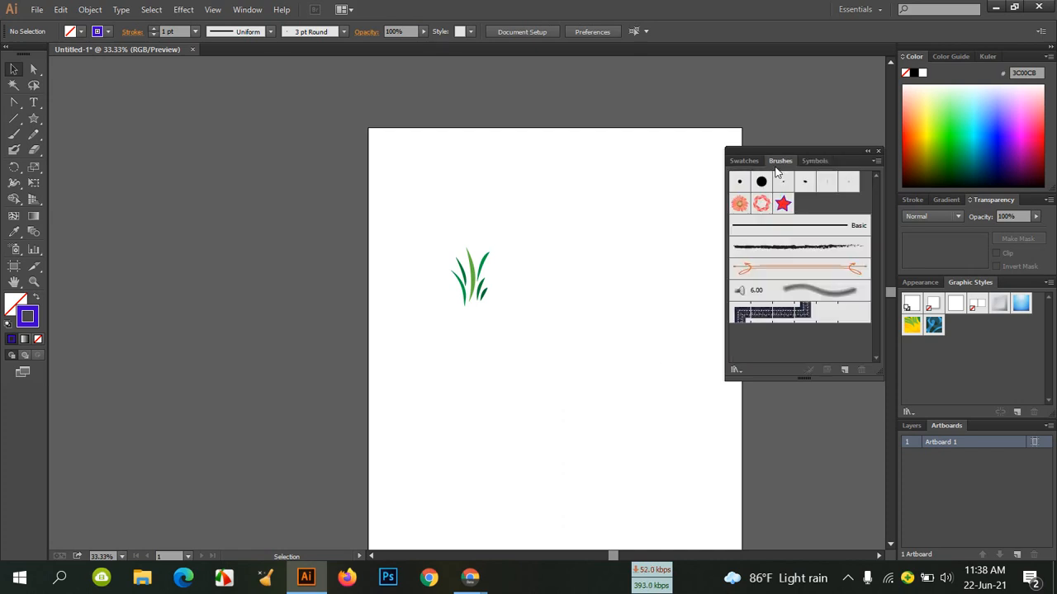
pyautogui.moveTo(495, 275); pyautogui.dragTo(821, 280)
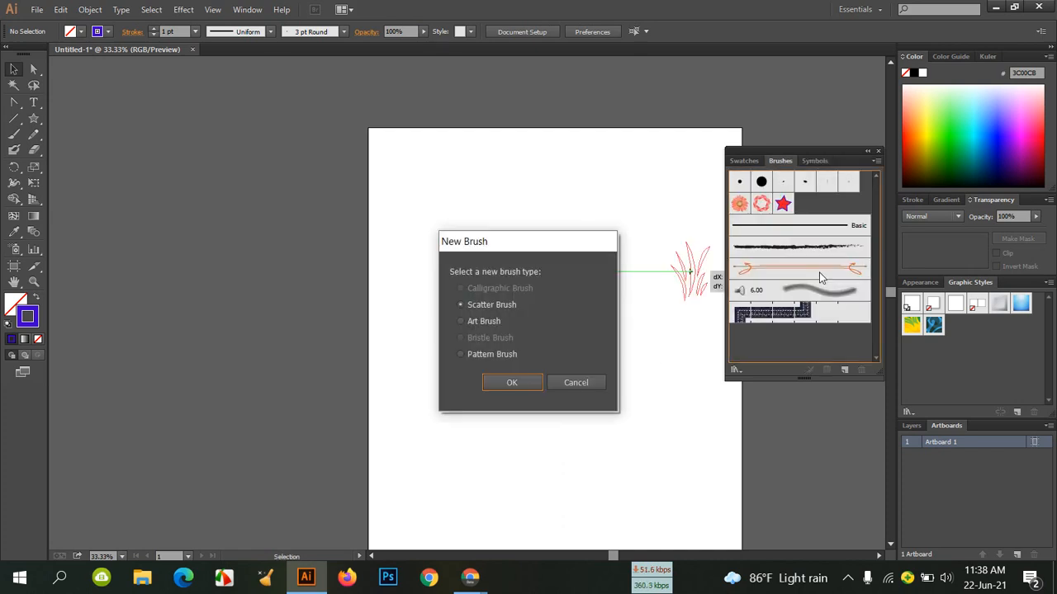
pyautogui.click(522, 384)
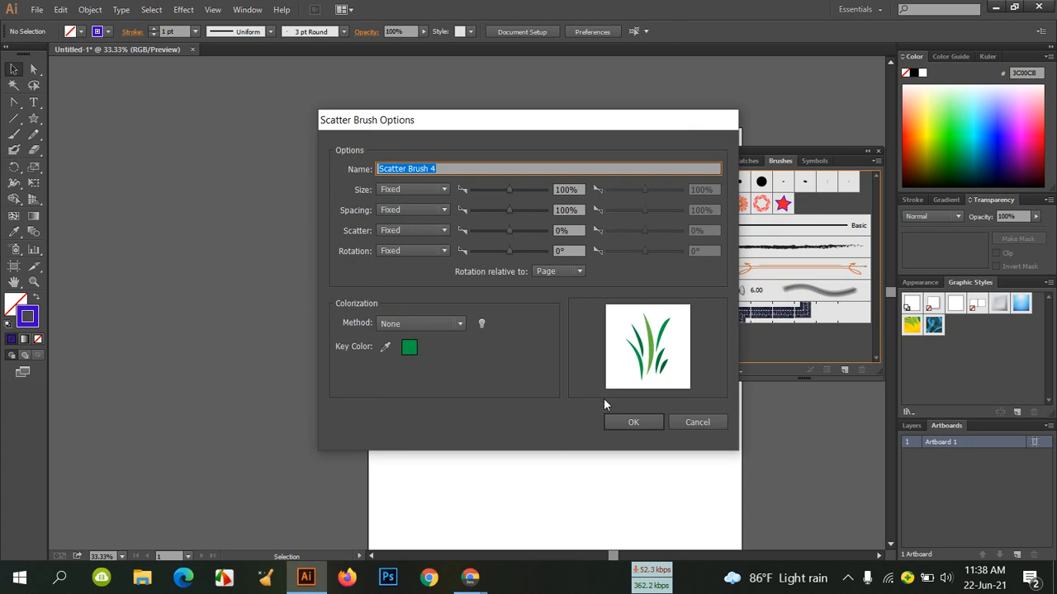
pyautogui.click(634, 422)
# Paint several vertical rows of grass and one horizontal row along the lower artboard with the new scatter brush.
pyautogui.click(14, 135)
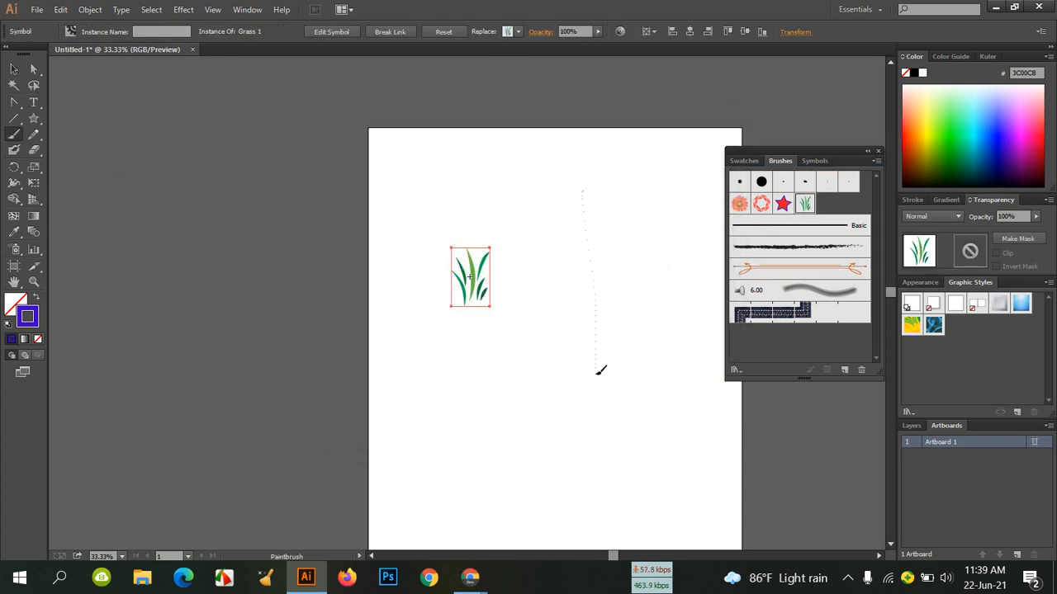
pyautogui.moveTo(598, 374); pyautogui.dragTo(603, 452)
pyautogui.moveTo(491, 498); pyautogui.dragTo(675, 496)
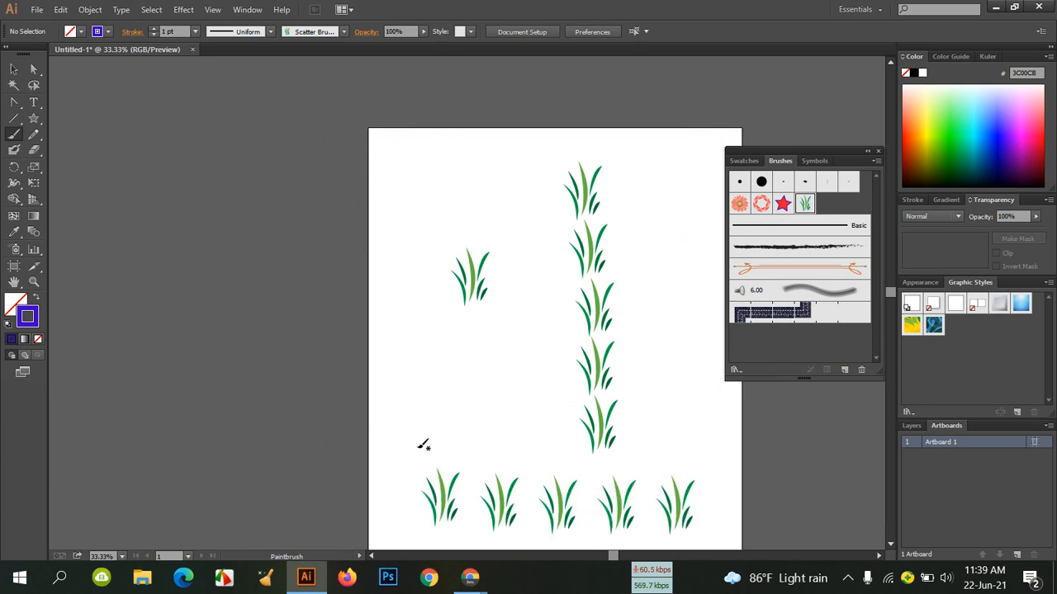
pyautogui.moveTo(410, 201); pyautogui.dragTo(410, 202)
pyautogui.moveTo(528, 220); pyautogui.dragTo(543, 376)
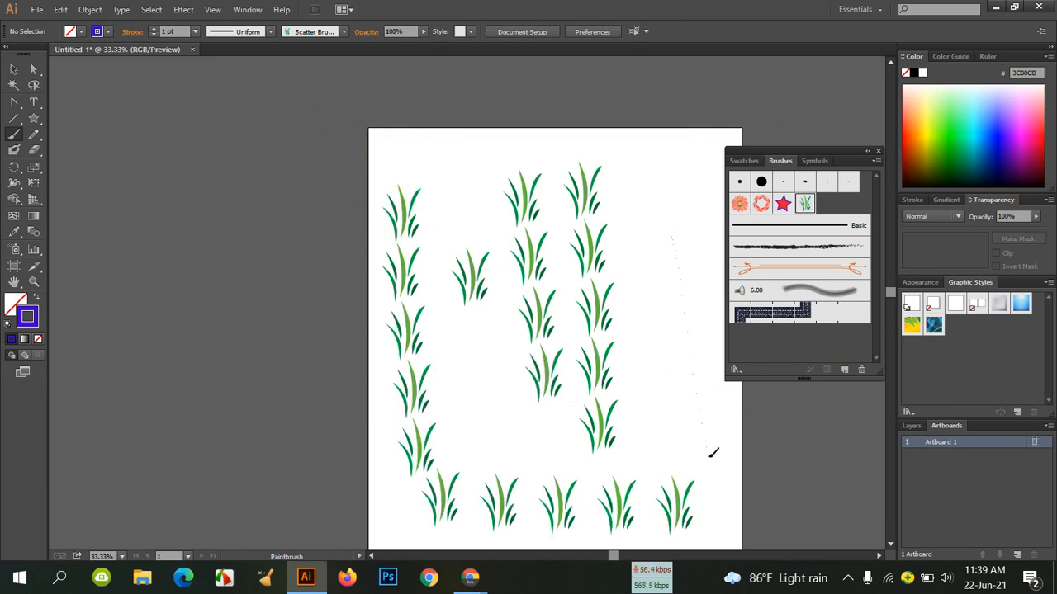
pyautogui.moveTo(712, 453); pyautogui.dragTo(711, 453)
pyautogui.moveTo(524, 455); pyautogui.dragTo(501, 192)
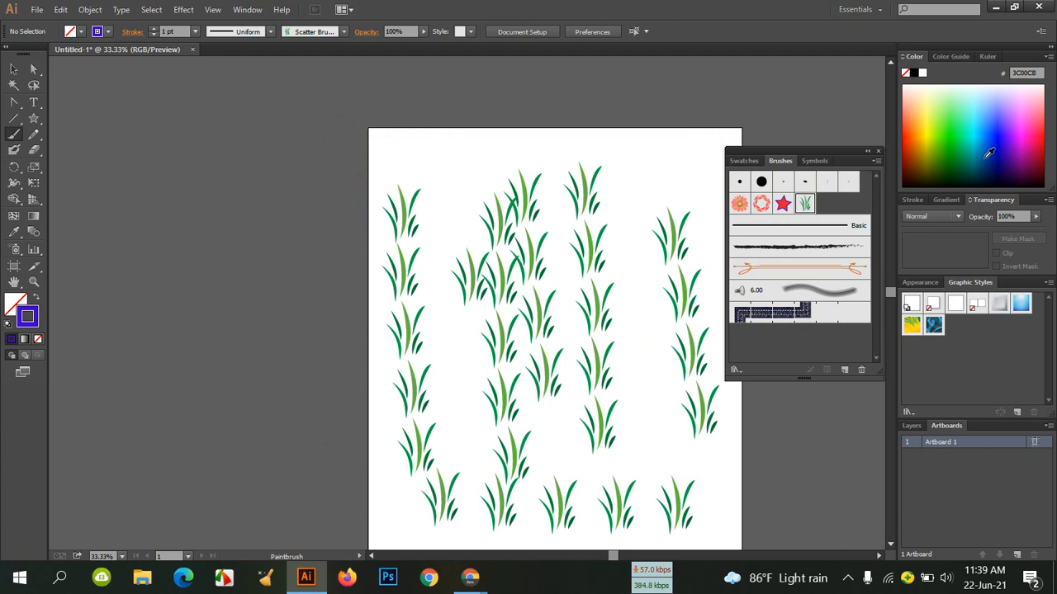
# Set the stroke color to orange (FF5D16), paint one more vertical grass row in the upper right area, and close the brush collection.
pyautogui.click(912, 125)
pyautogui.moveTo(638, 191); pyautogui.dragTo(638, 406)
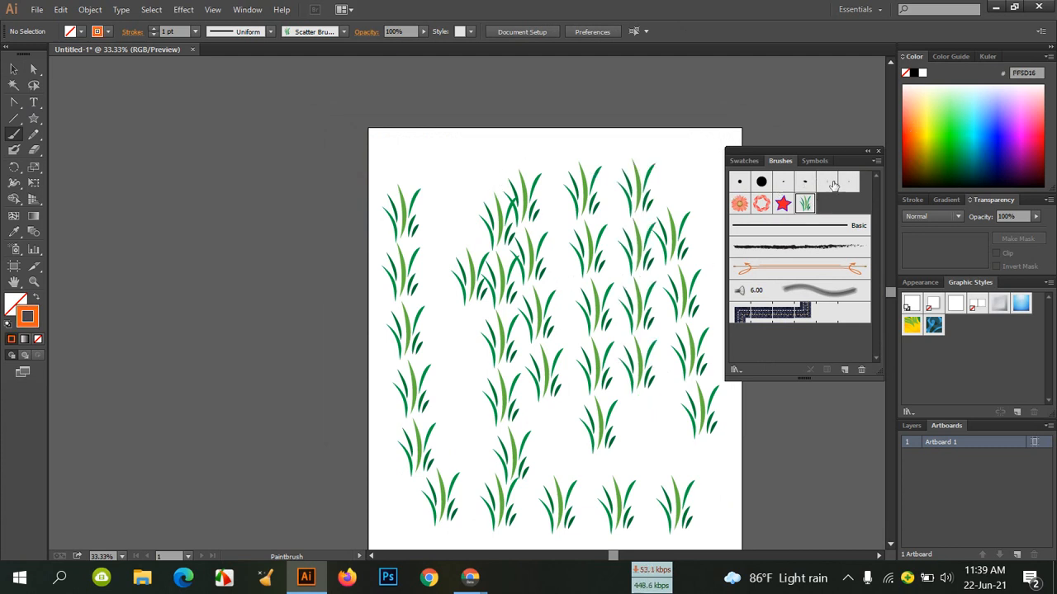
pyautogui.click(877, 151)
# Paint short and long grass strokes across the lower artboard and up along its left edge.
pyautogui.scroll(-5, 652, 302)
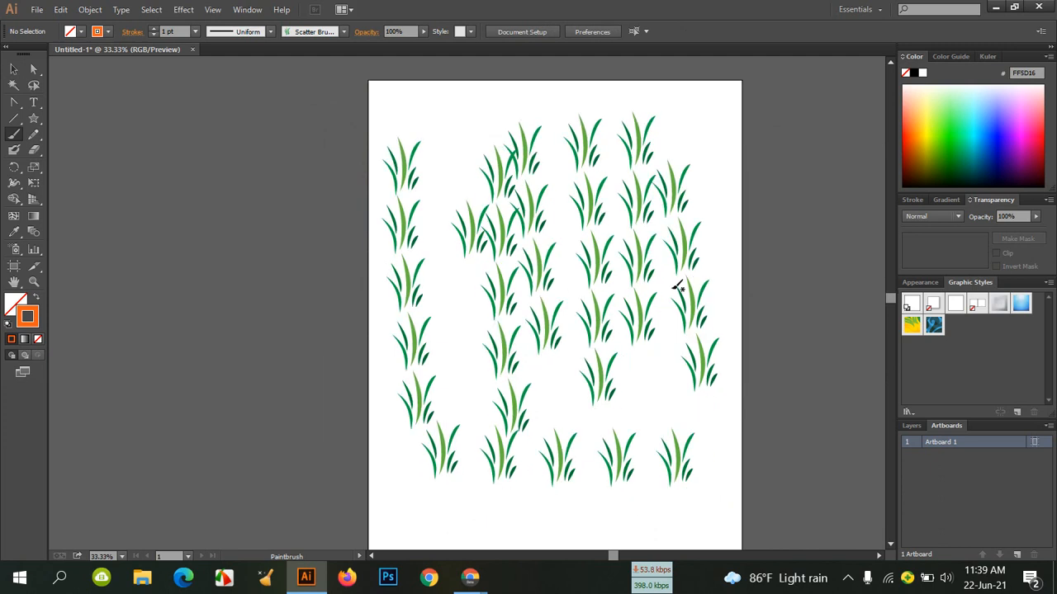
pyautogui.moveTo(684, 302); pyautogui.dragTo(651, 502)
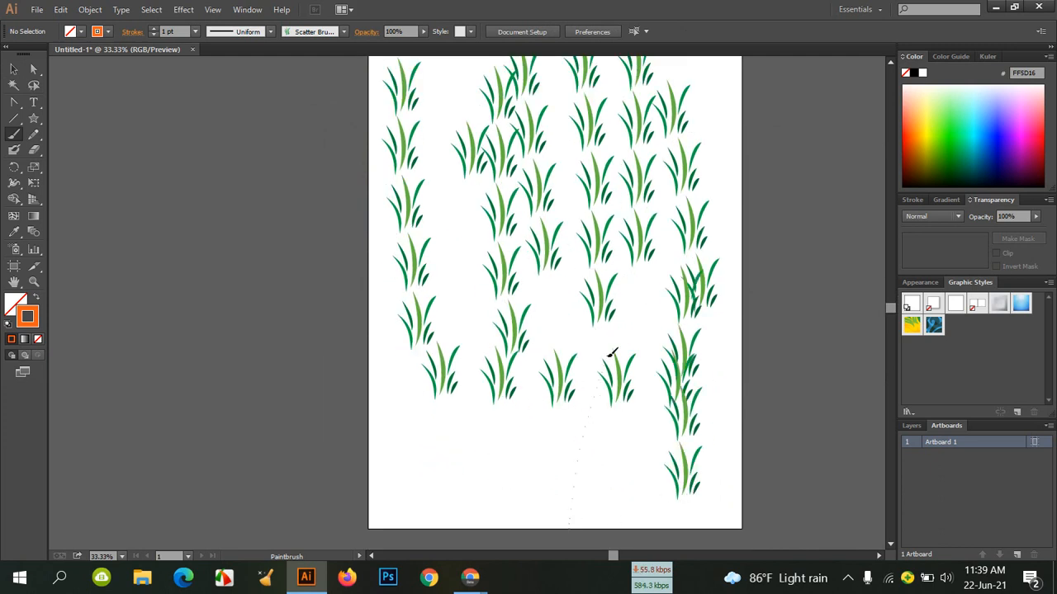
pyautogui.moveTo(611, 352); pyautogui.dragTo(612, 353)
pyautogui.moveTo(439, 503); pyautogui.dragTo(330, 385)
pyautogui.moveTo(520, 438); pyautogui.dragTo(521, 438)
pyautogui.moveTo(597, 483); pyautogui.dragTo(657, 485)
pyautogui.moveTo(472, 427); pyautogui.dragTo(387, 351)
pyautogui.moveTo(481, 219); pyautogui.dragTo(482, 219)
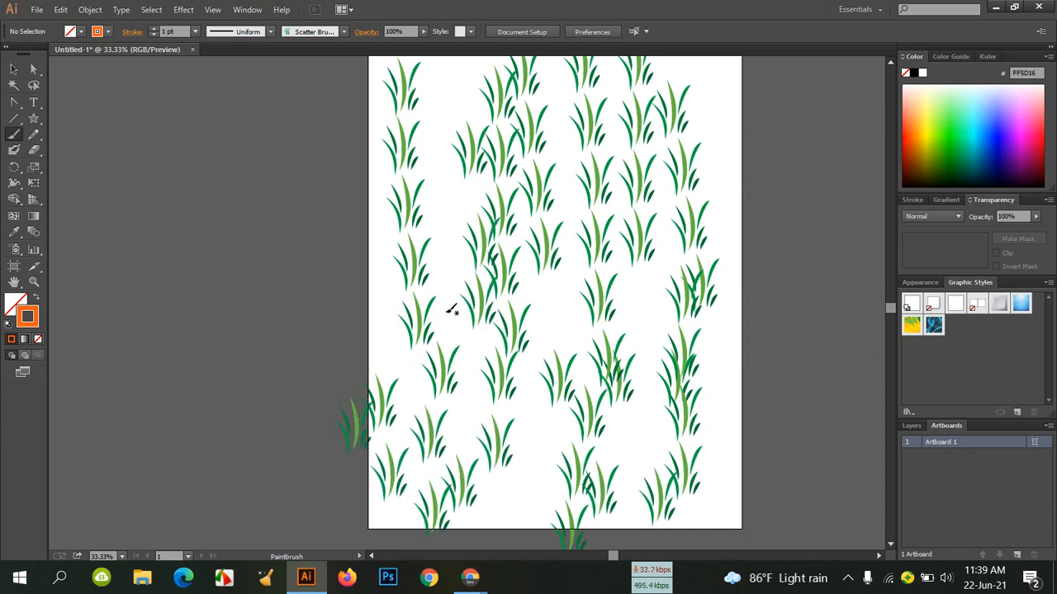
pyautogui.moveTo(402, 222); pyautogui.dragTo(402, 221)
# Paint grass strokes down the upper right side, in the upper left gaps and along the artboard's top edge.
pyautogui.scroll(2, 665, 339)
pyautogui.moveTo(736, 255); pyautogui.dragTo(712, 93)
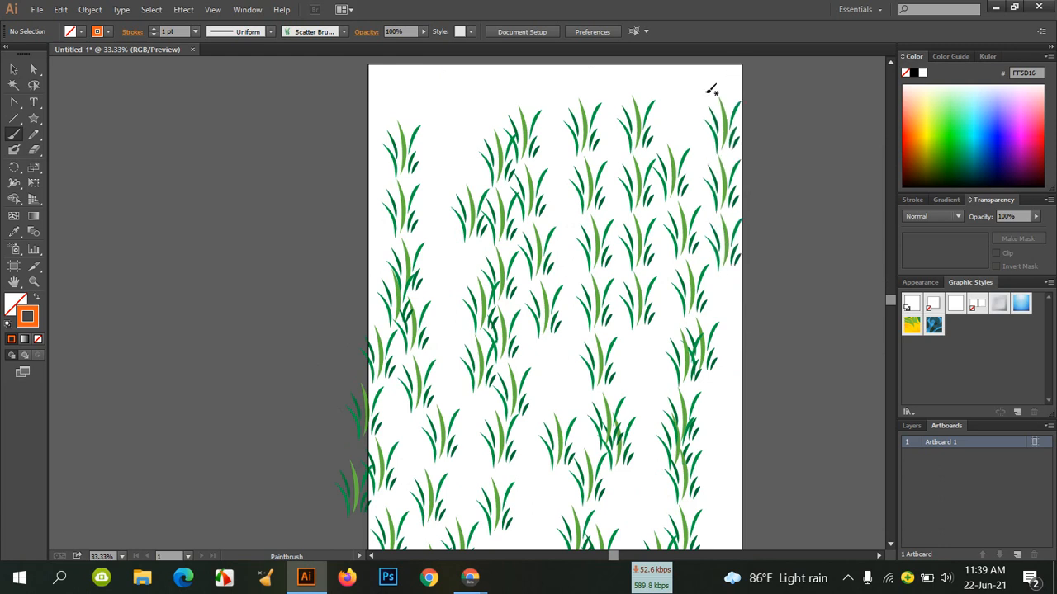
pyautogui.moveTo(468, 152); pyautogui.dragTo(431, 83)
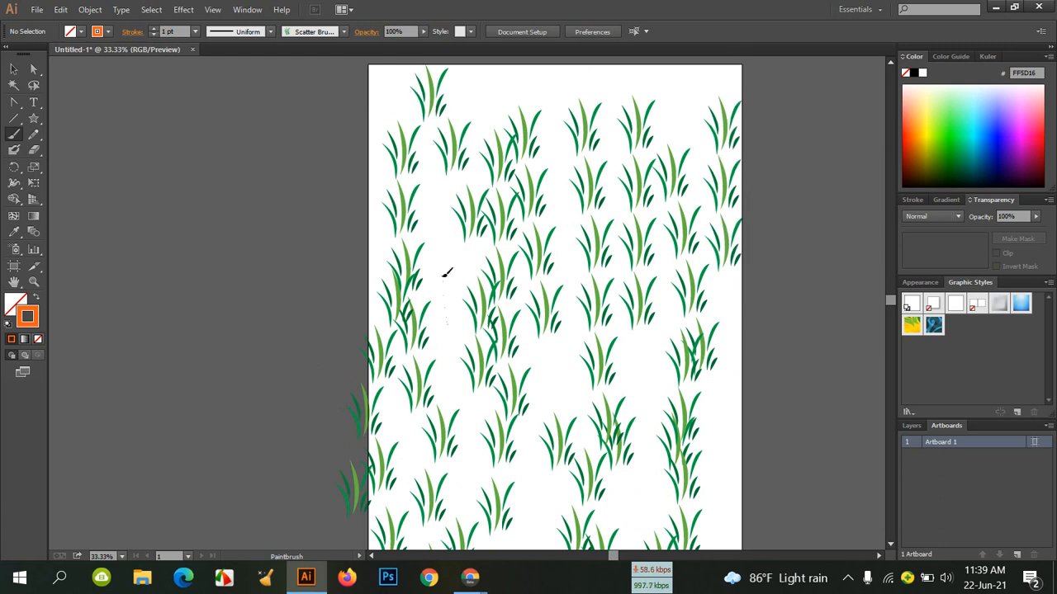
pyautogui.moveTo(453, 322); pyautogui.dragTo(450, 165)
pyautogui.moveTo(501, 63); pyautogui.dragTo(499, 66)
pyautogui.moveTo(392, 99); pyautogui.dragTo(388, 86)
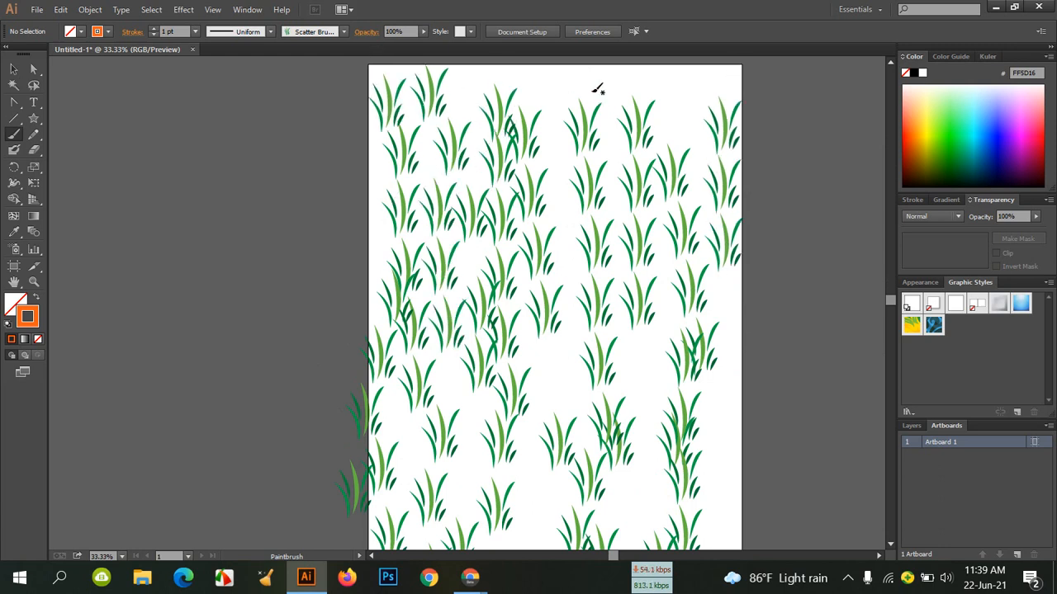
pyautogui.moveTo(612, 72); pyautogui.dragTo(726, 72)
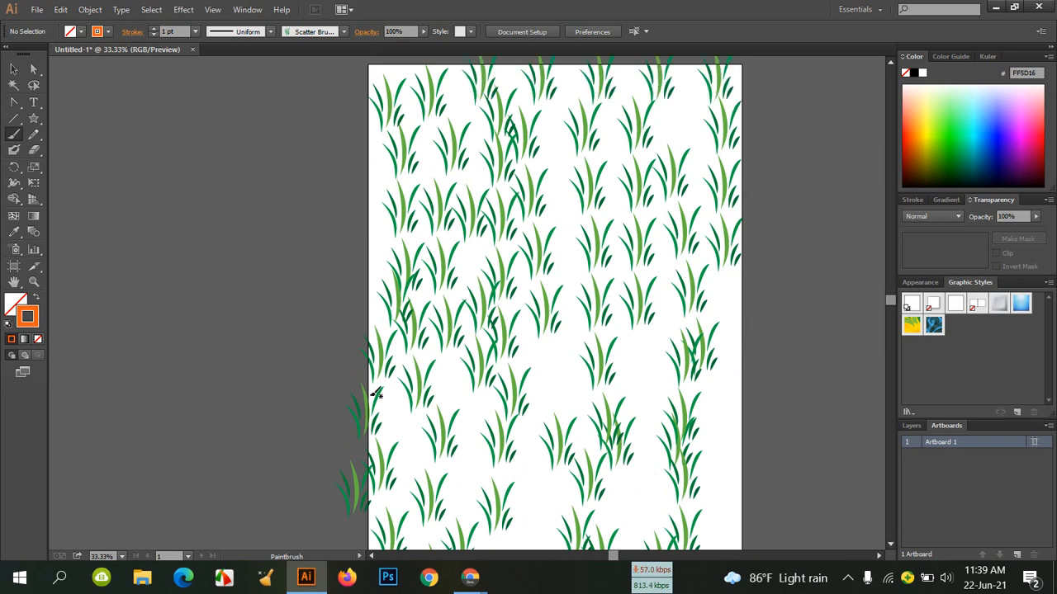
# Fill the remaining gaps with horizontal grass rows across the middle and short strokes near the artboard's side edges.
pyautogui.moveTo(750, 365); pyautogui.dragTo(751, 367)
pyautogui.moveTo(430, 510); pyautogui.dragTo(299, 510)
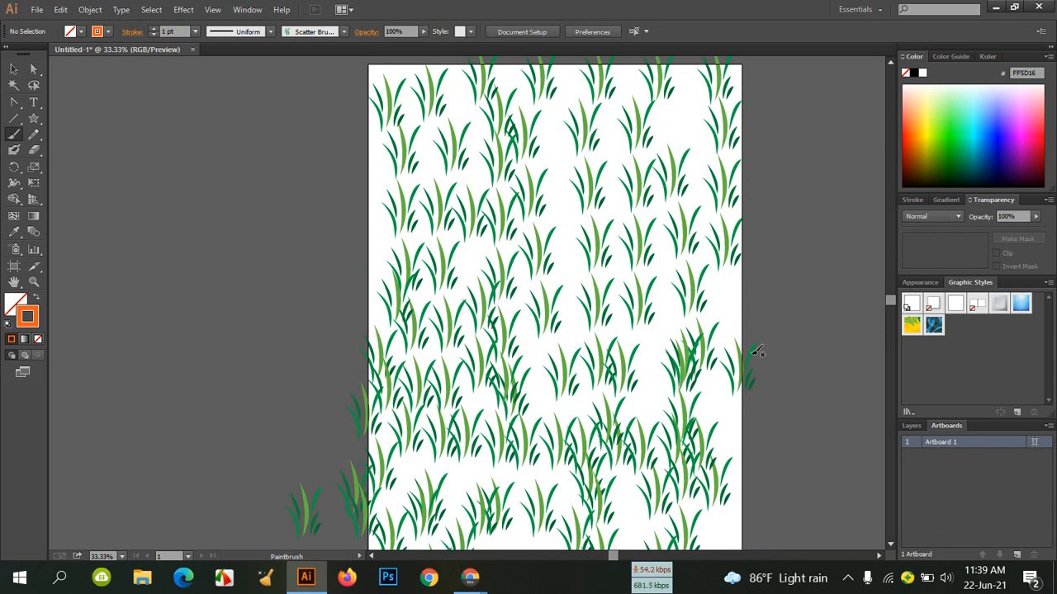
pyautogui.moveTo(719, 282); pyautogui.dragTo(731, 320)
pyautogui.scroll(2, 731, 320)
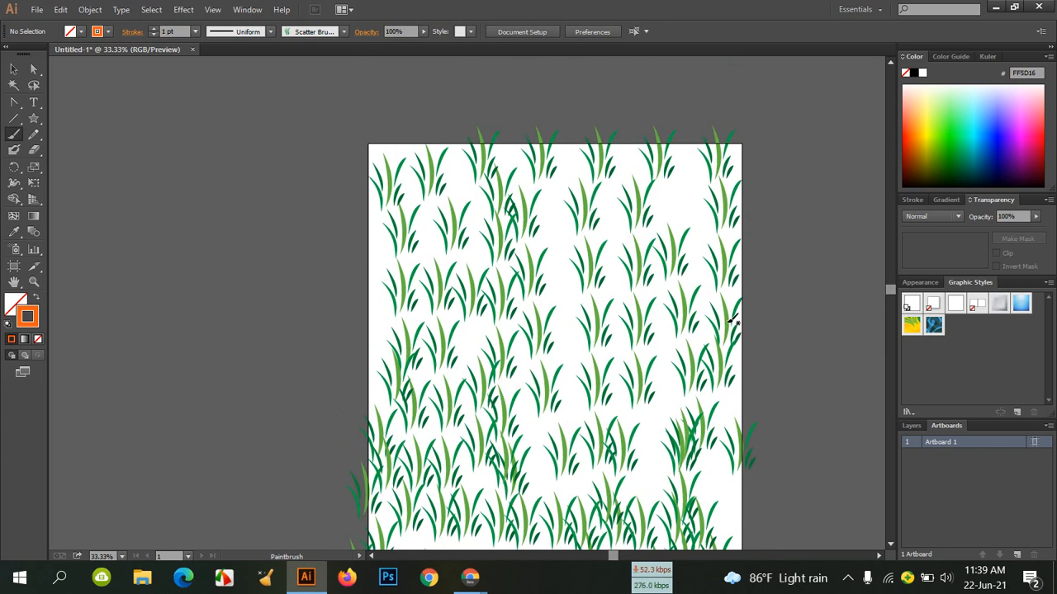
pyautogui.moveTo(549, 218); pyautogui.dragTo(556, 281)
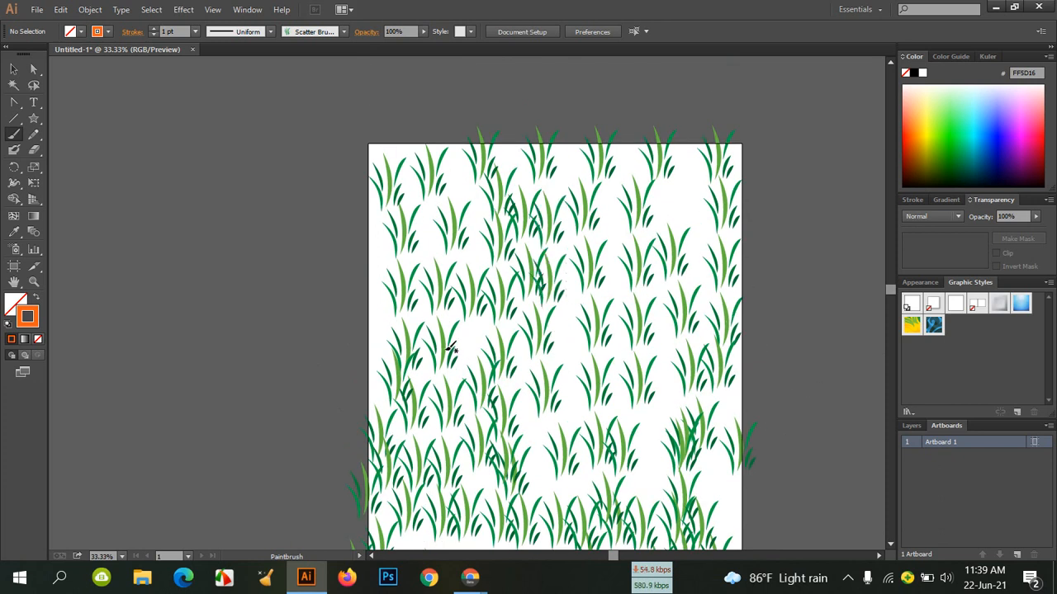
pyautogui.moveTo(381, 334); pyautogui.dragTo(360, 187)
pyautogui.scroll(-2, 665, 281)
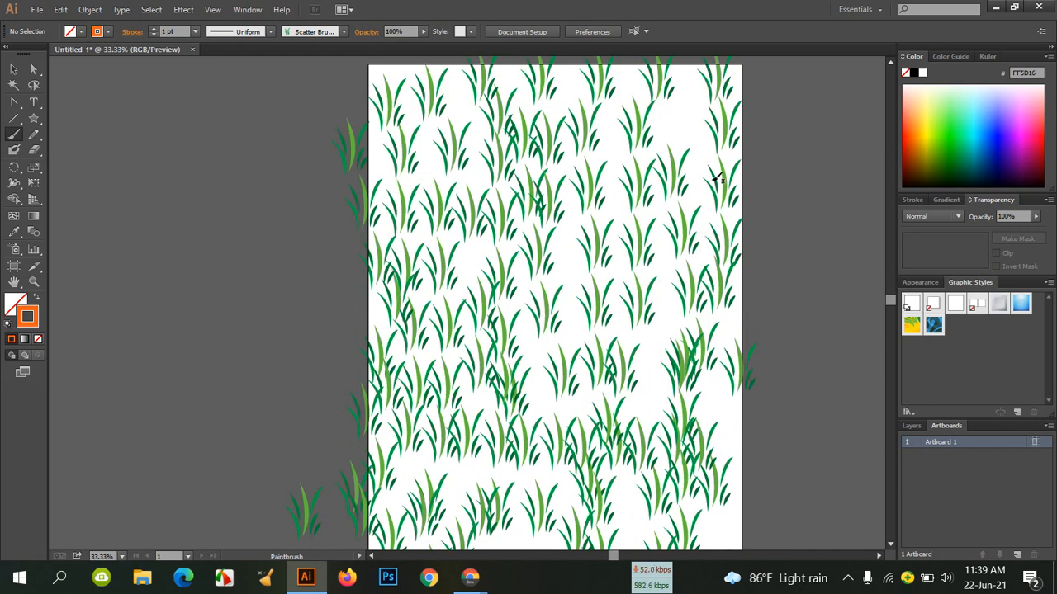
# Paint one more grass clump near the upper right and short grass strokes in the gaps along the artboard's bottom edge.
pyautogui.moveTo(680, 107); pyautogui.dragTo(681, 107)
pyautogui.scroll(-1, 525, 406)
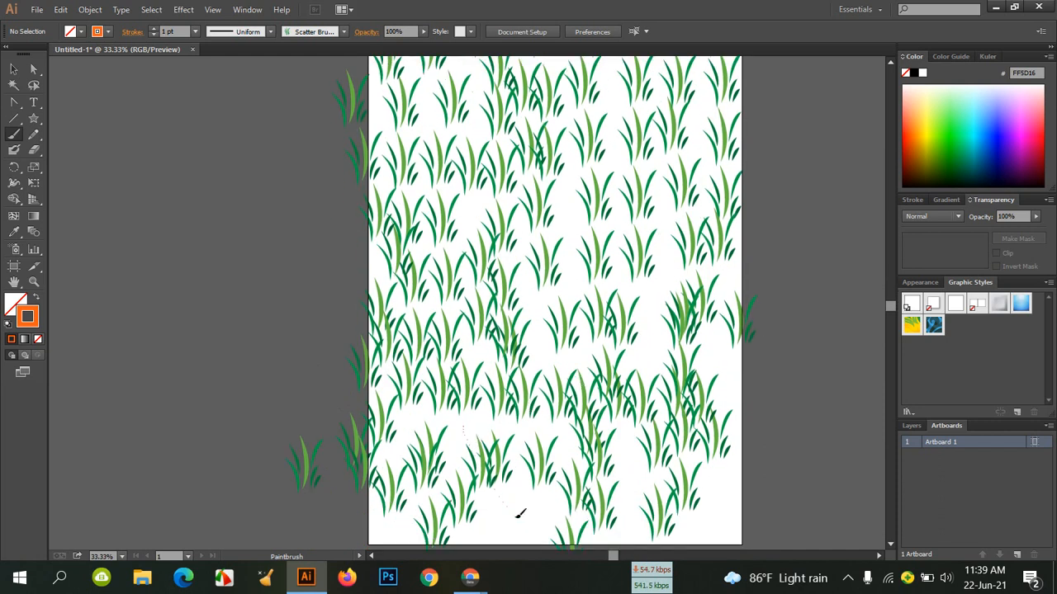
pyautogui.moveTo(499, 485); pyautogui.dragTo(536, 541)
pyautogui.click(400, 533)
pyautogui.click(707, 524)
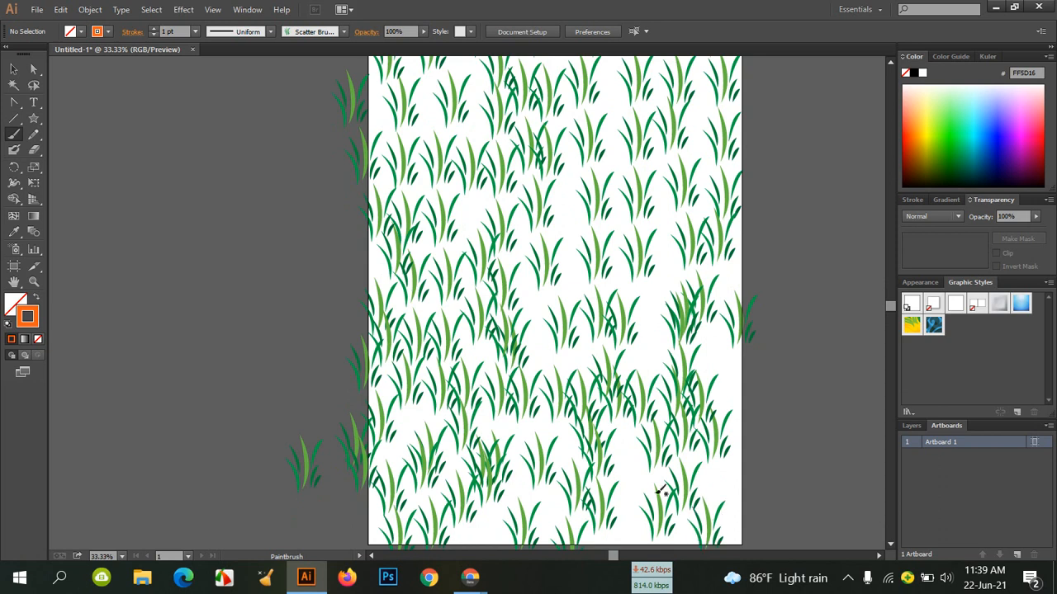
# Switch to Facebook Live Producer, like the viewer comment "Thanks sir.", and return to Illustrator.
pyautogui.moveTo(470, 578)
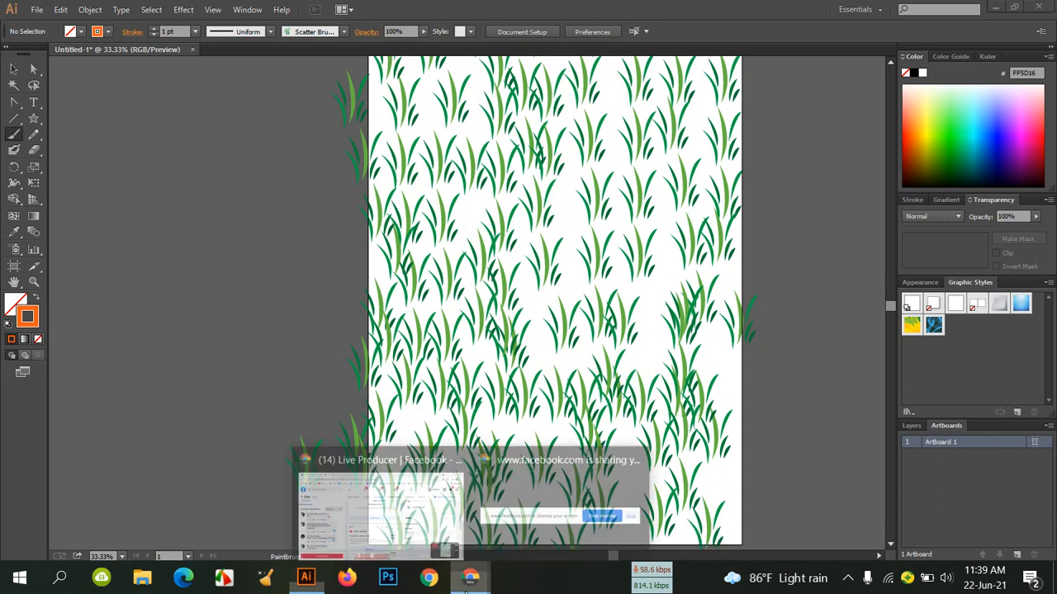
pyautogui.click(377, 507)
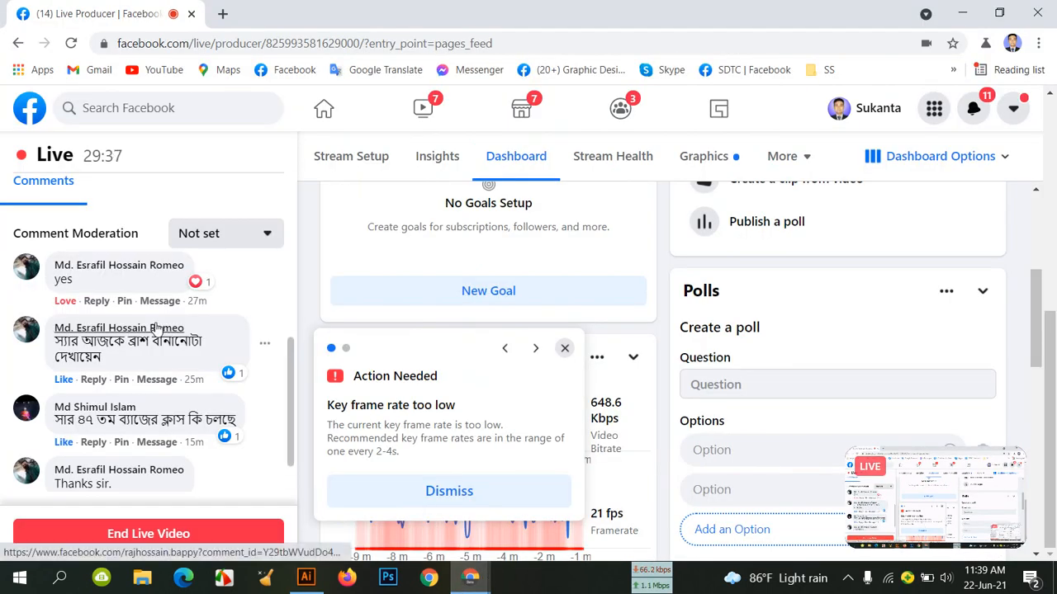
pyautogui.scroll(-2, 166, 330)
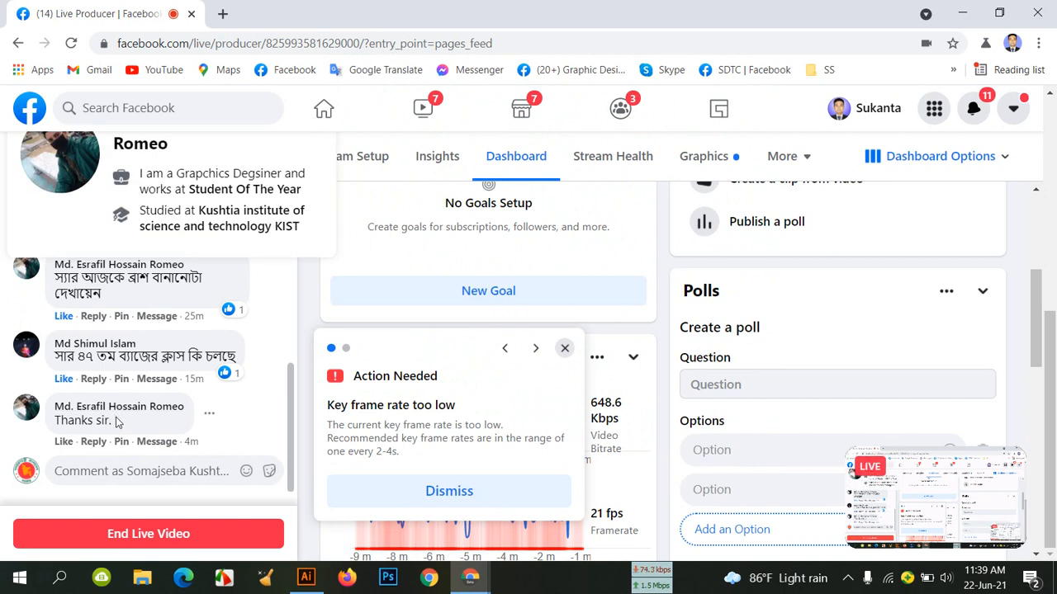
pyautogui.click(68, 444)
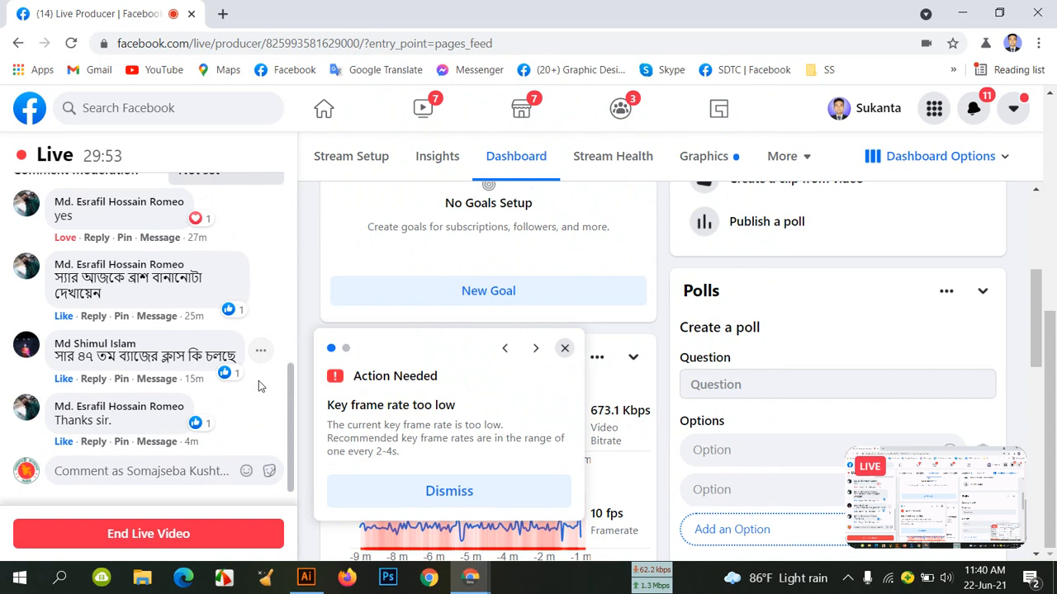
pyautogui.click(306, 578)
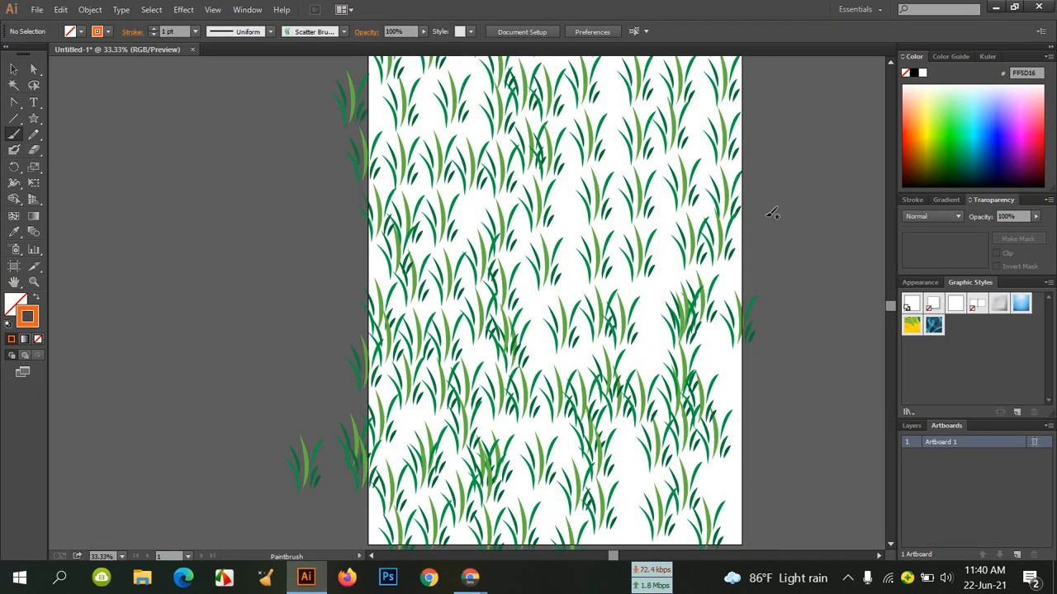
pyautogui.click(998, 589)
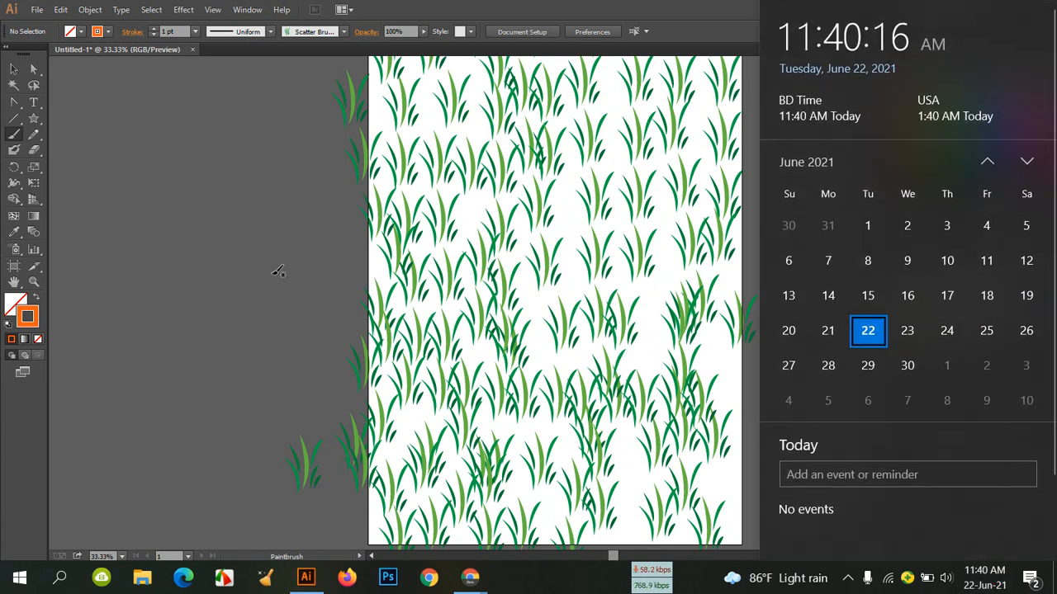
pyautogui.click(259, 152)
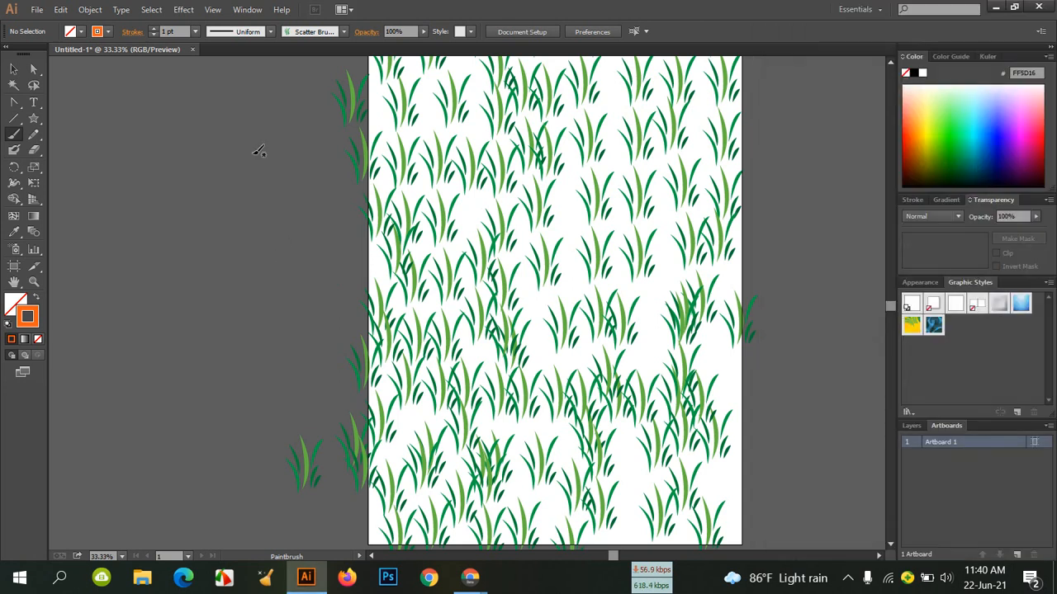
pyautogui.click(90, 10)
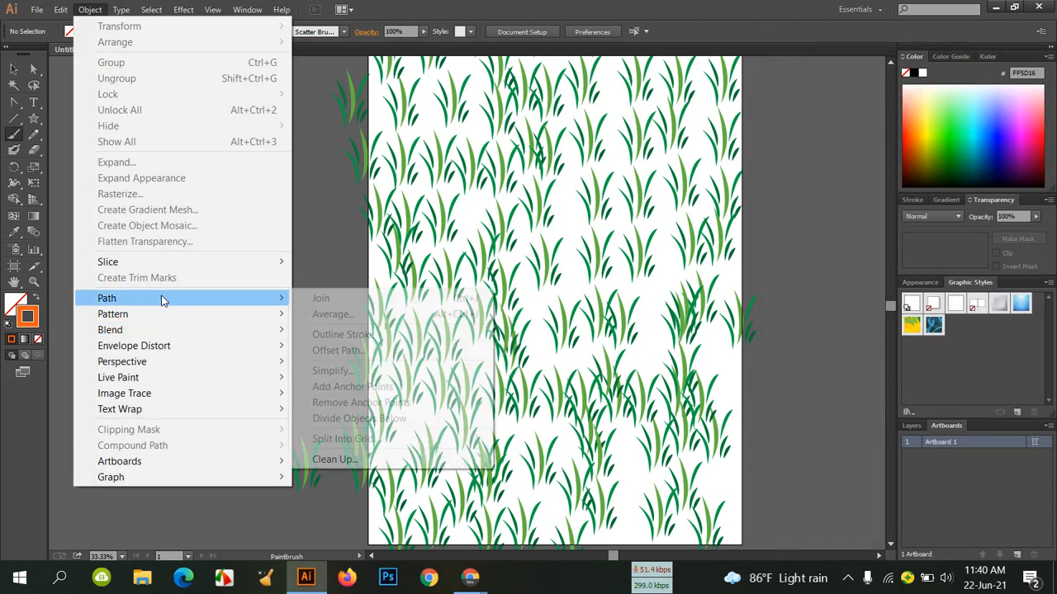
pyautogui.moveTo(163, 377)
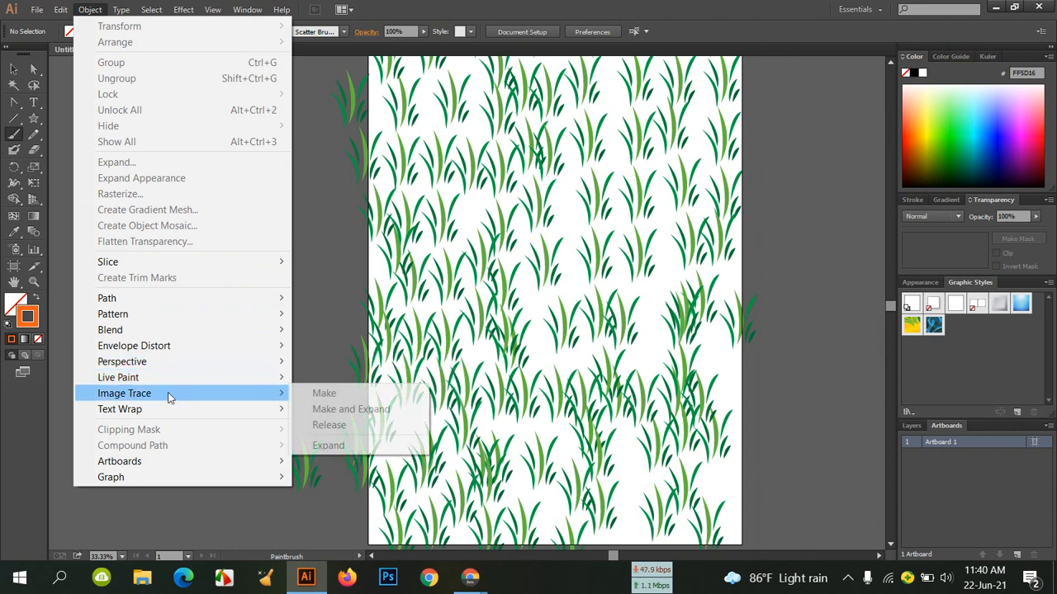
pyautogui.moveTo(169, 409)
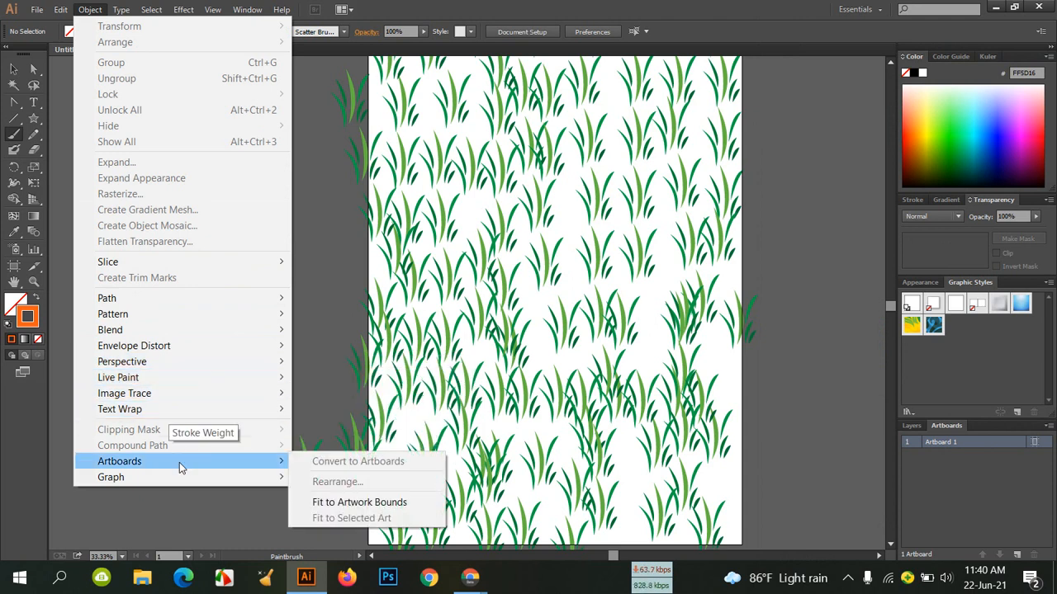
pyautogui.moveTo(196, 361)
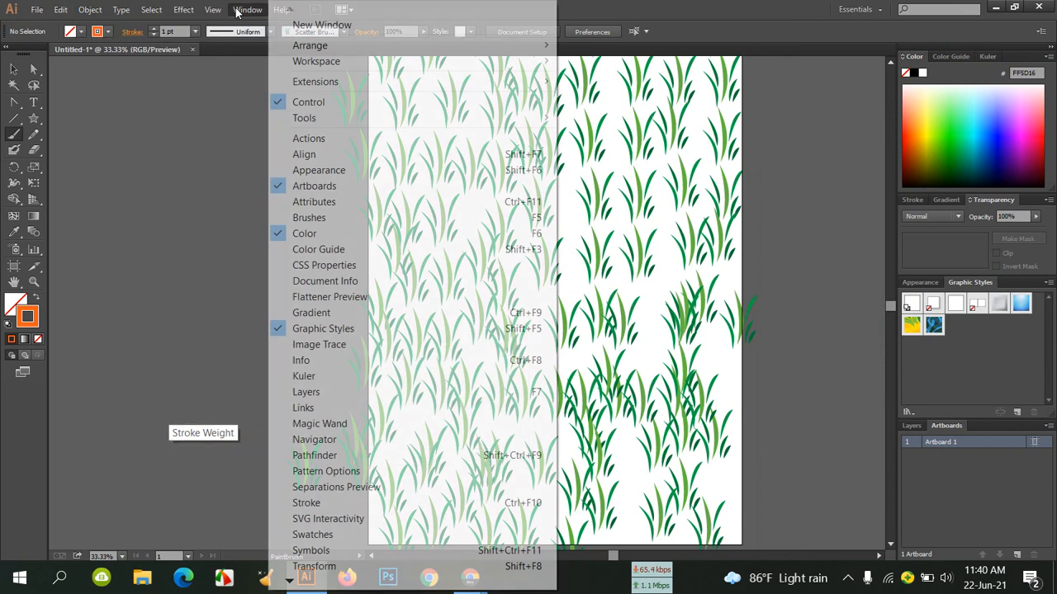
pyautogui.moveTo(212, 12)
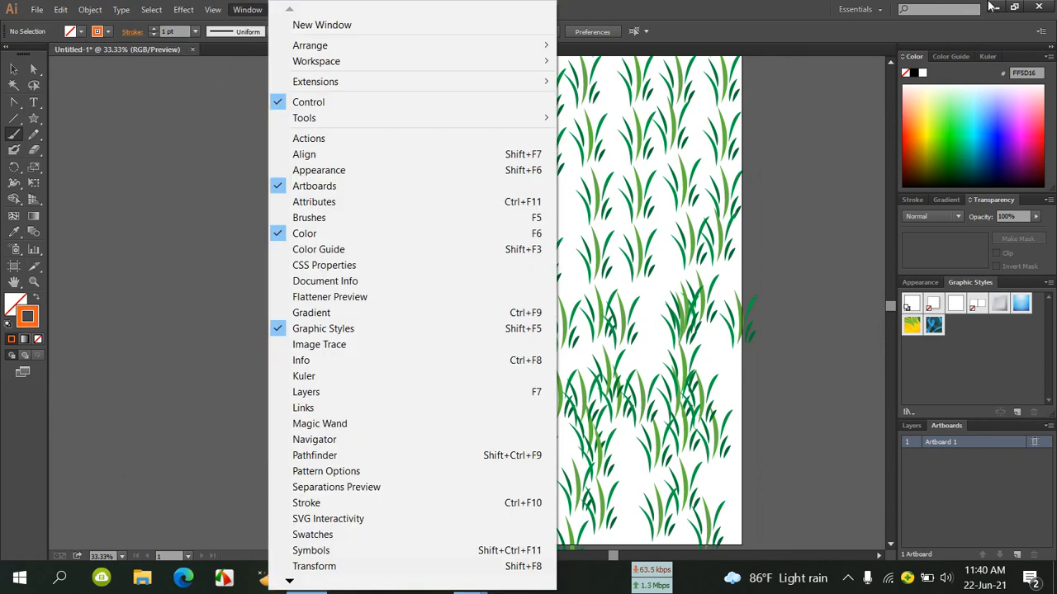
pyautogui.click(758, 7)
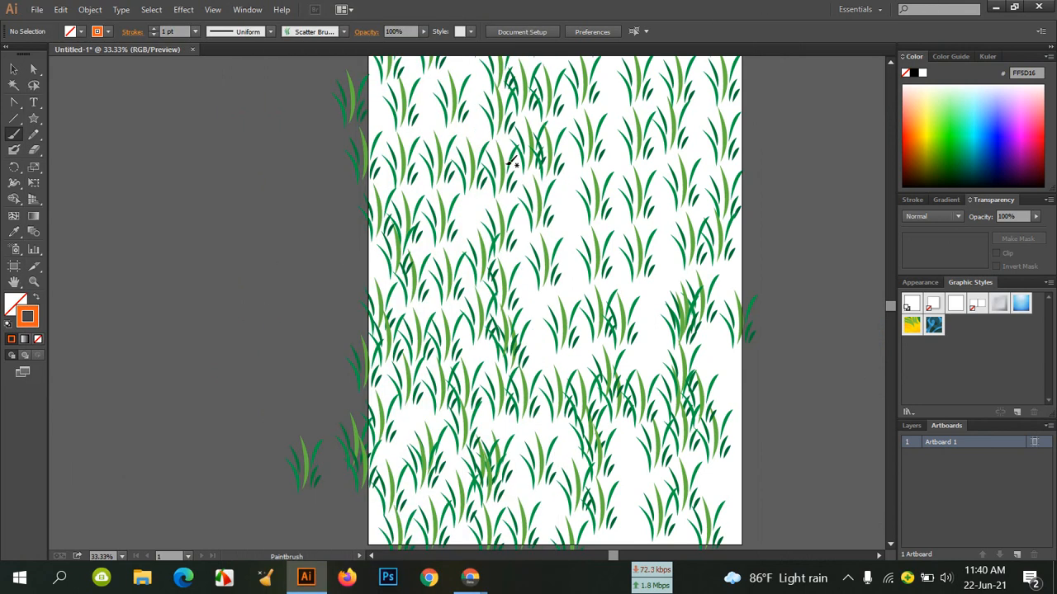
# Paint short grass strokes into the remaining gaps near the artboard's top edge and in its upper right corner.
pyautogui.scroll(1, 474, 235)
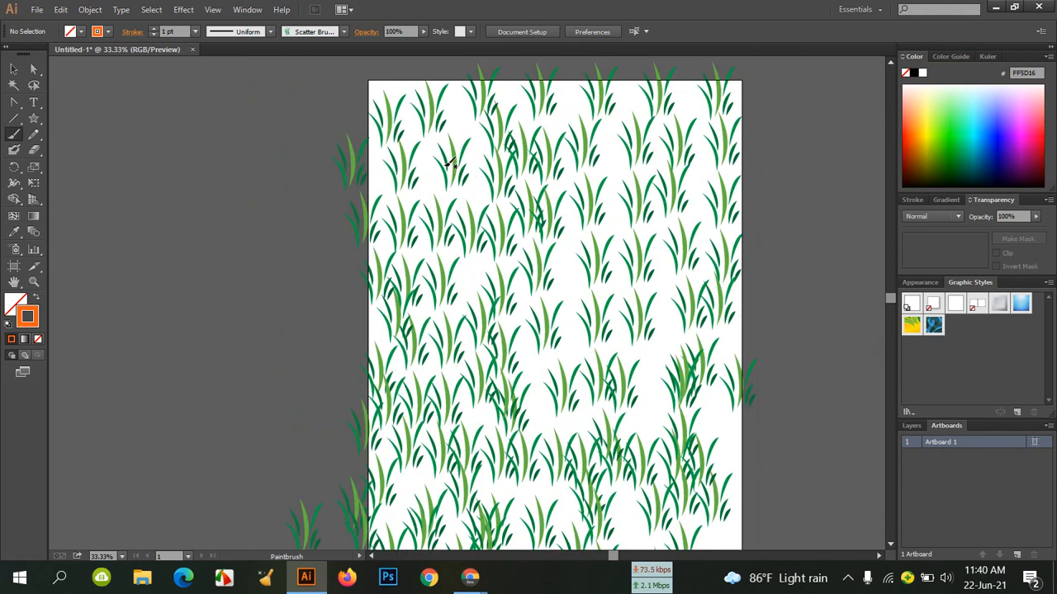
pyautogui.moveTo(464, 53); pyautogui.dragTo(465, 58)
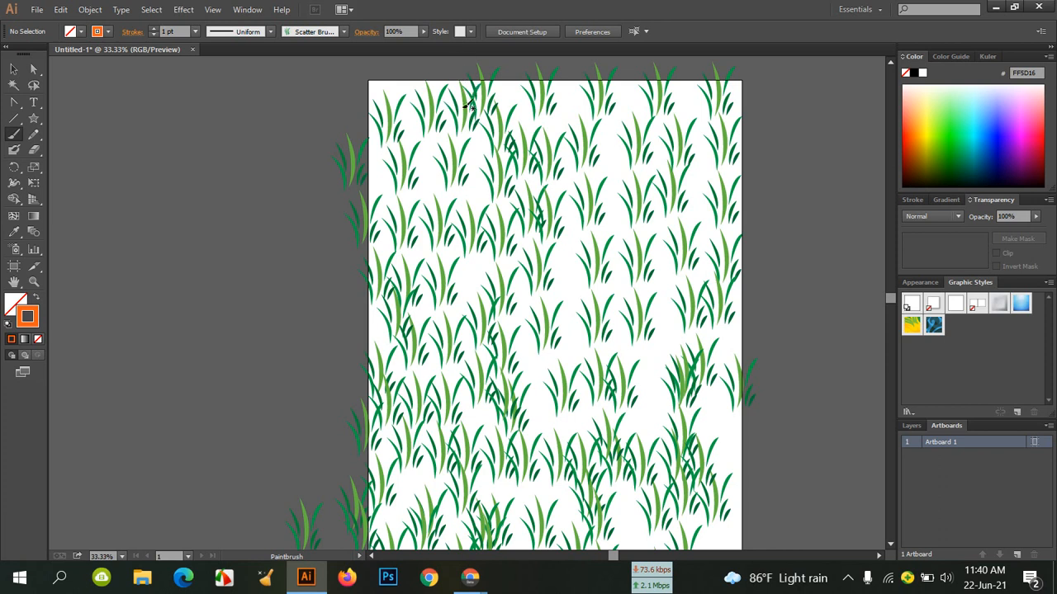
pyautogui.moveTo(584, 55); pyautogui.dragTo(582, 52)
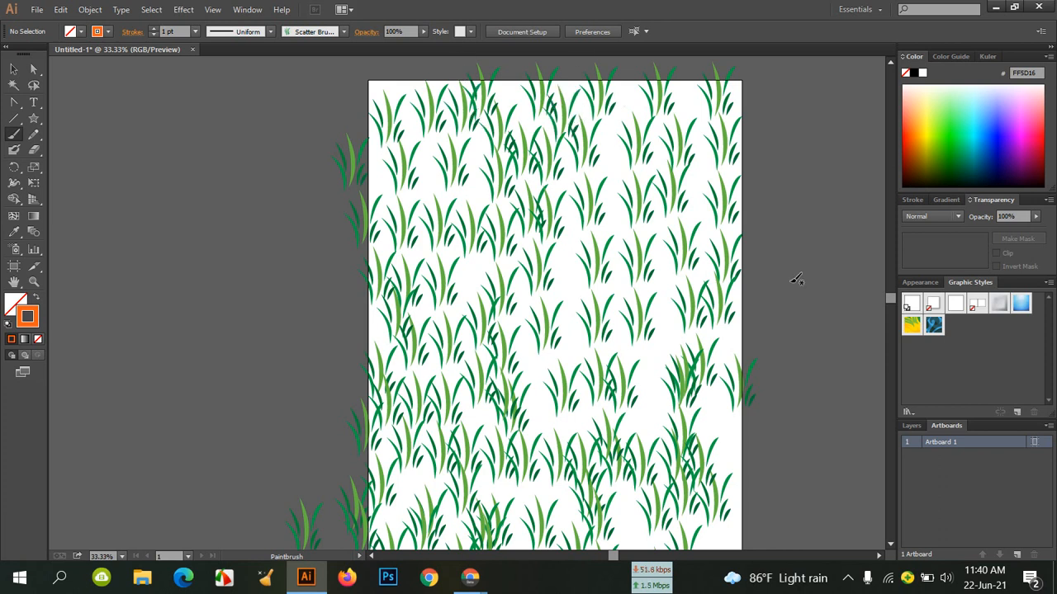
pyautogui.moveTo(699, 93); pyautogui.dragTo(698, 76)
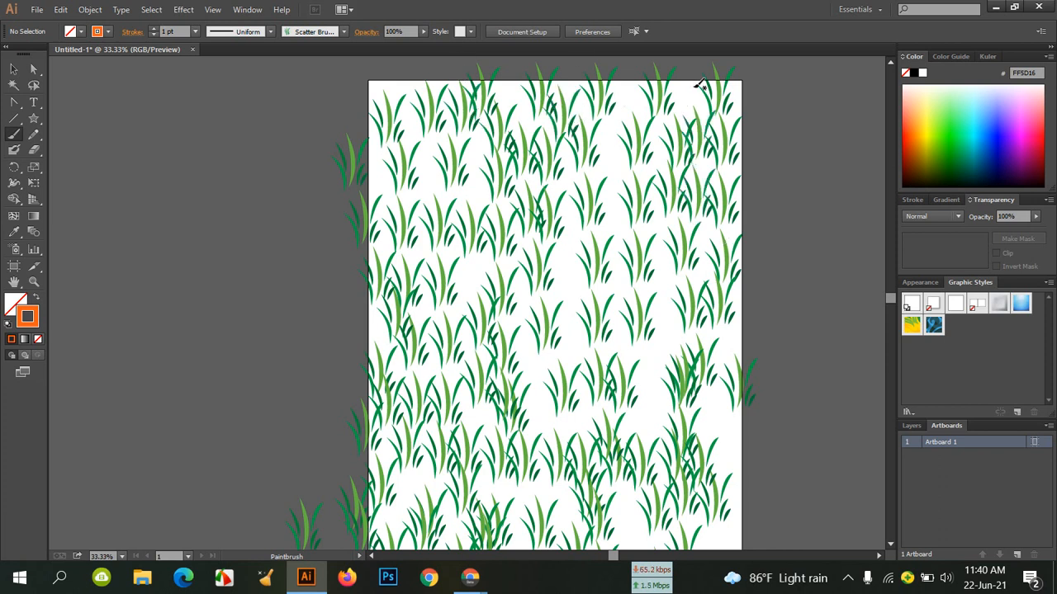
# Switch to Facebook Live Producer to read the newest viewer comment, and return to Illustrator.
pyautogui.moveTo(469, 580)
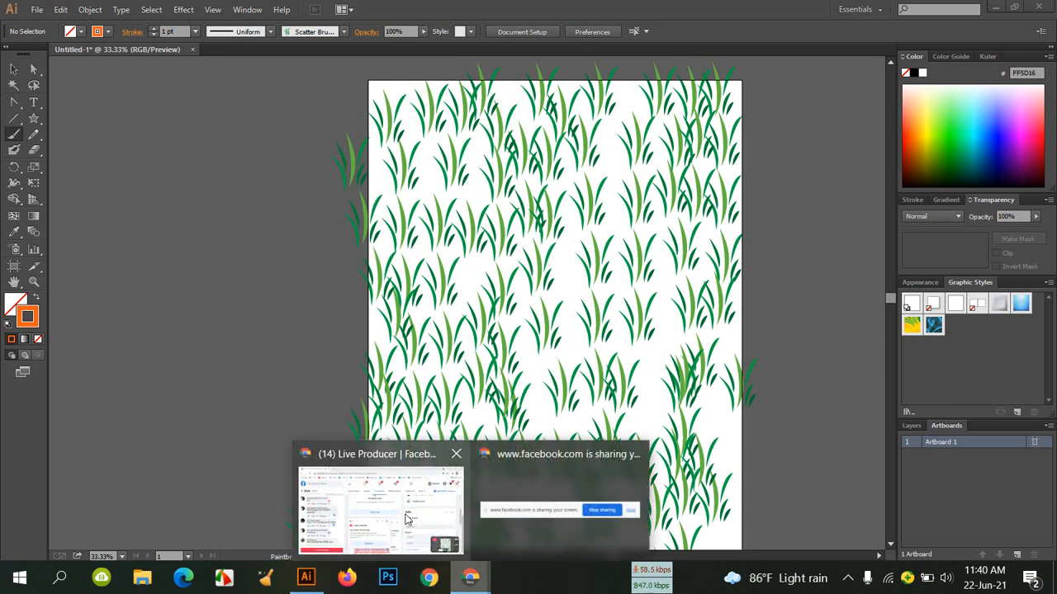
pyautogui.click(407, 518)
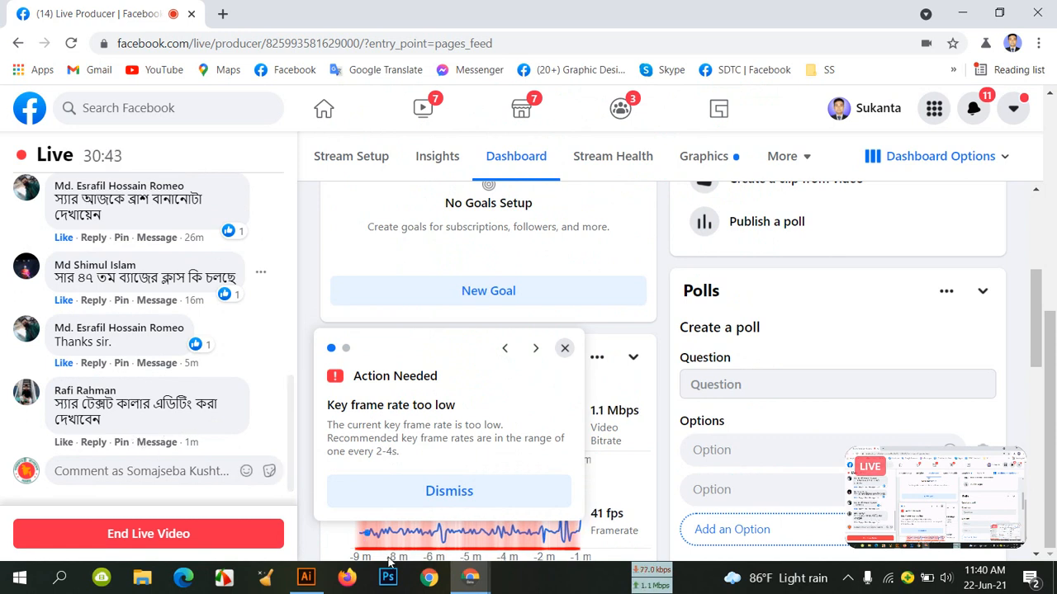
pyautogui.click(305, 578)
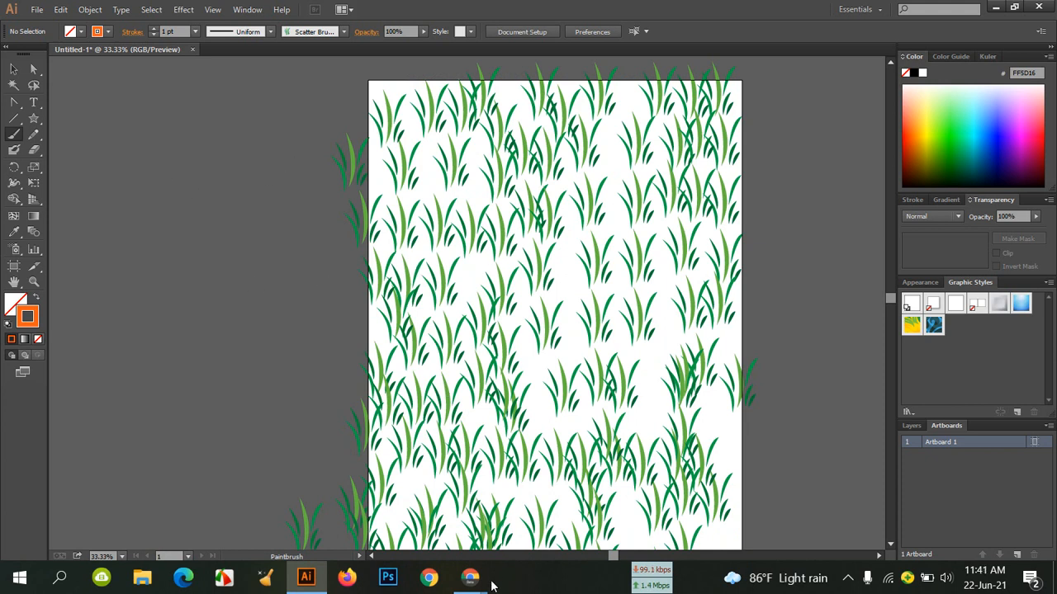
# Copy "Basic parts of Adobe illustrator" from the live post's title in Facebook Live Producer and switch back to Illustrator.
pyautogui.moveTo(470, 578)
pyautogui.click(378, 508)
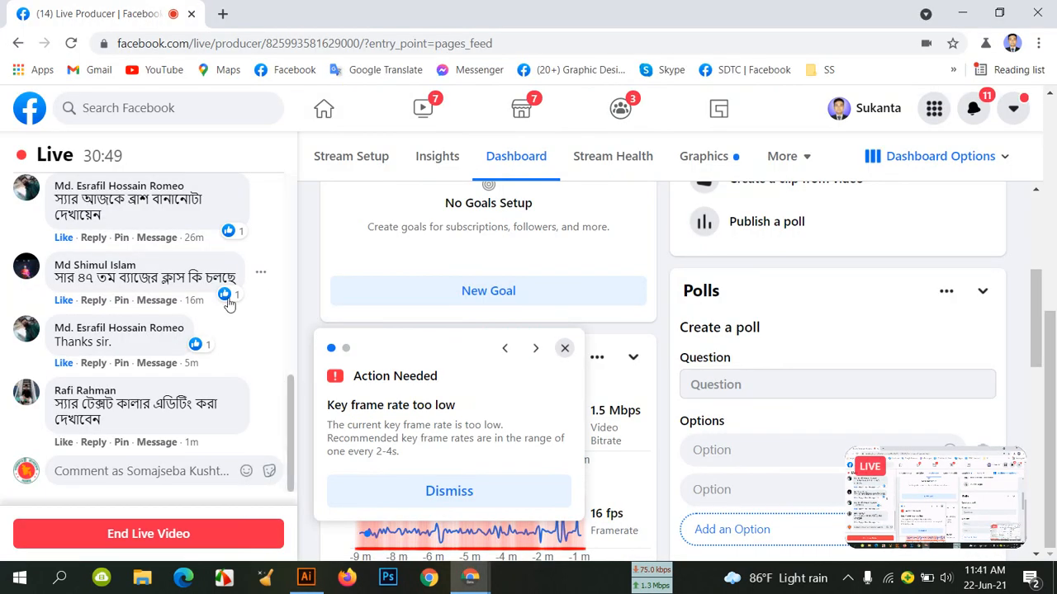
pyautogui.scroll(10, 229, 304)
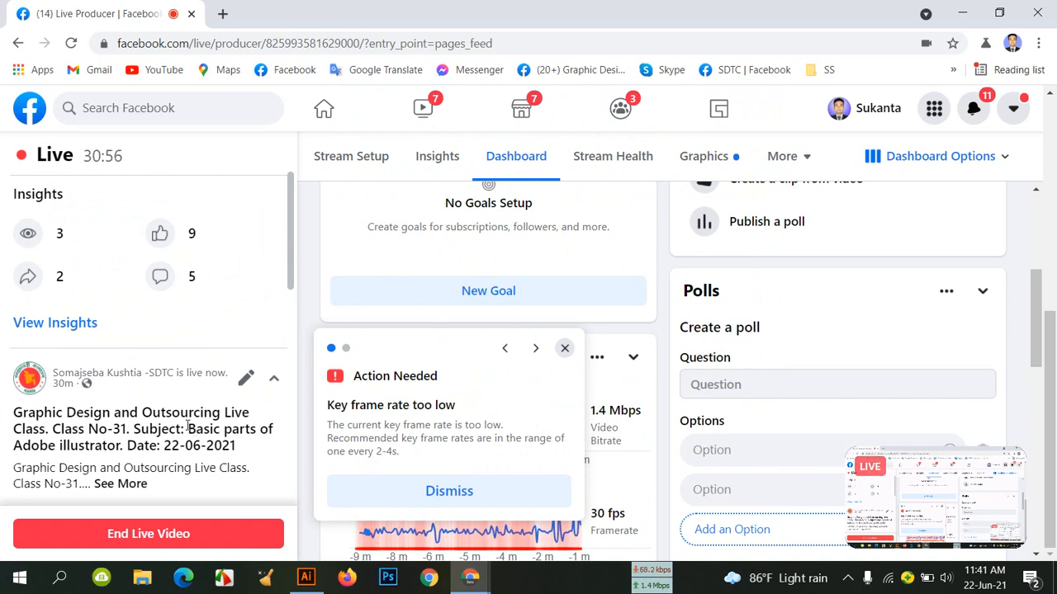
pyautogui.moveTo(189, 429); pyautogui.dragTo(125, 444)
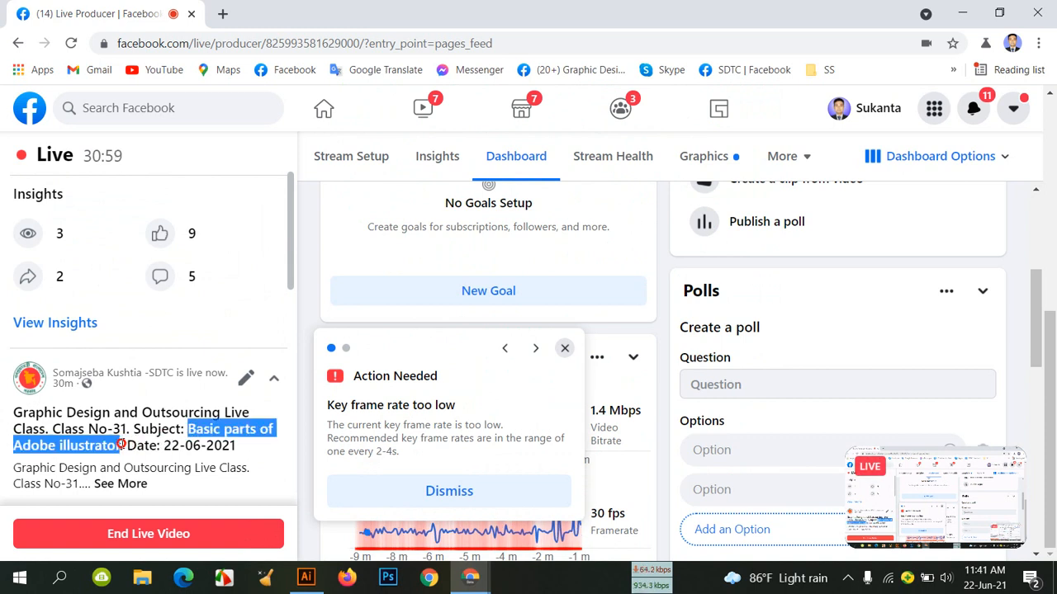
pyautogui.rightClick(114, 446)
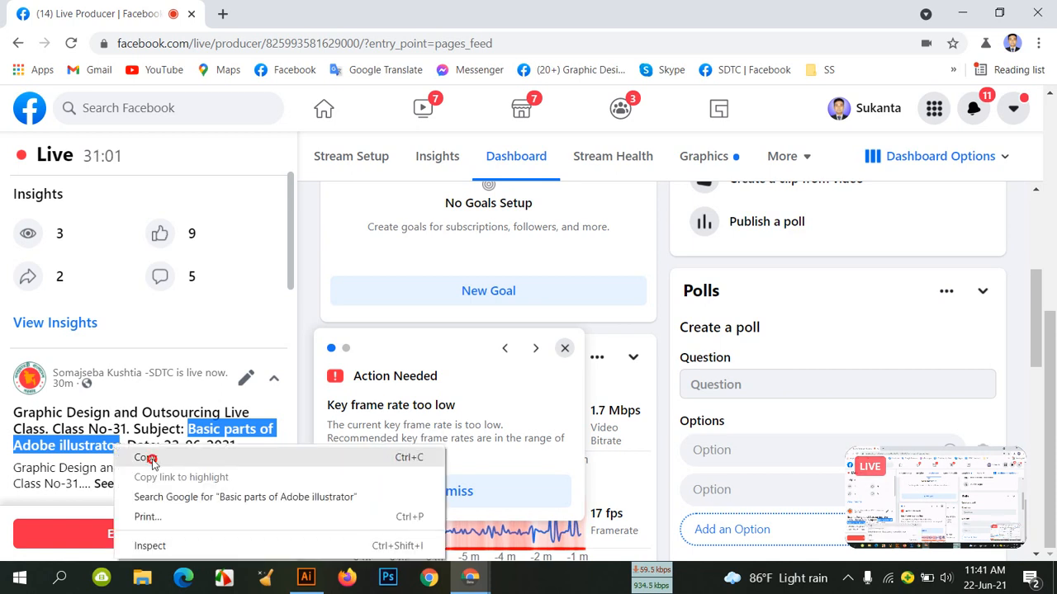
pyautogui.click(145, 458)
pyautogui.click(312, 582)
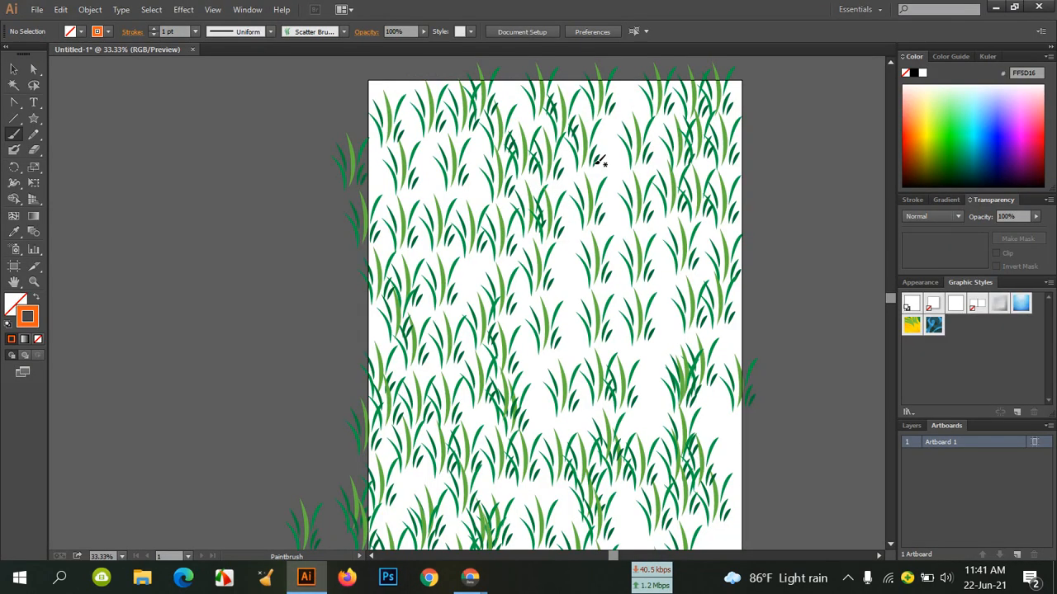
# Set the font size to 72 pt and paste the copied title as a text line beside the artboard with the Type tool.
pyautogui.click(39, 103)
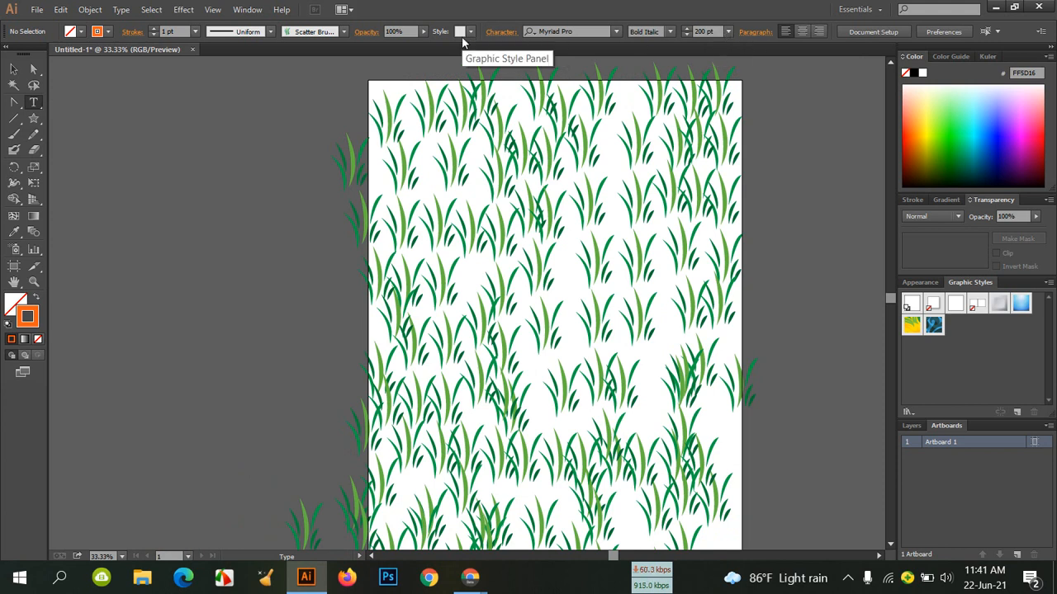
pyautogui.click(728, 31)
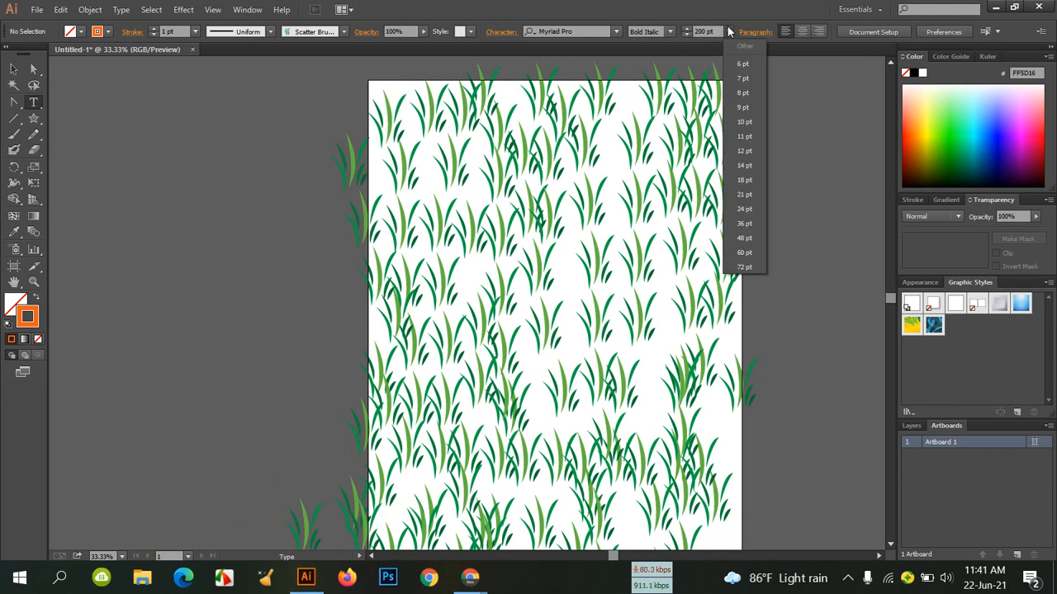
pyautogui.click(759, 265)
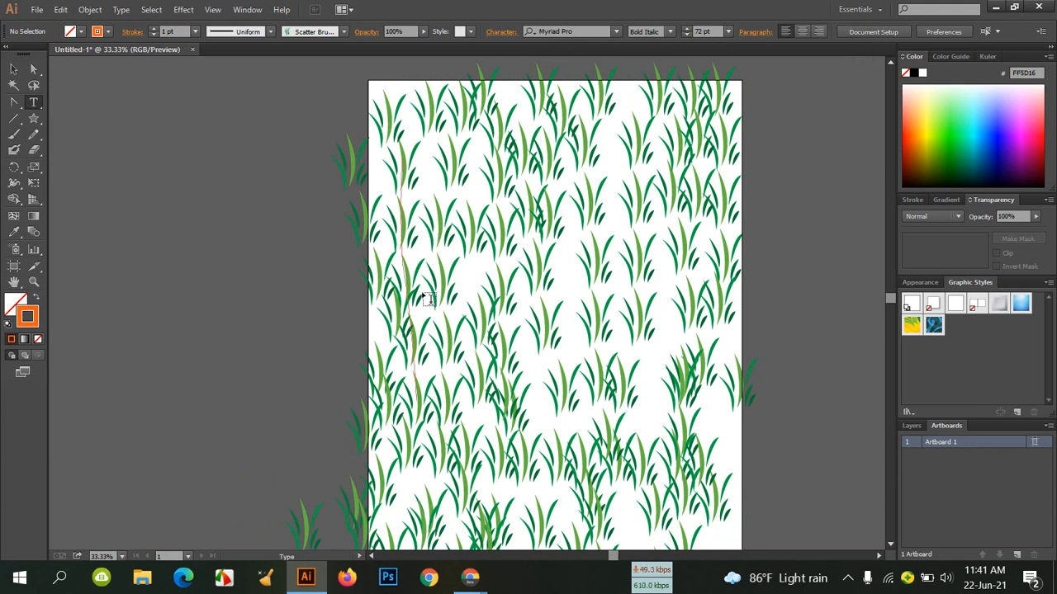
pyautogui.click(142, 297)
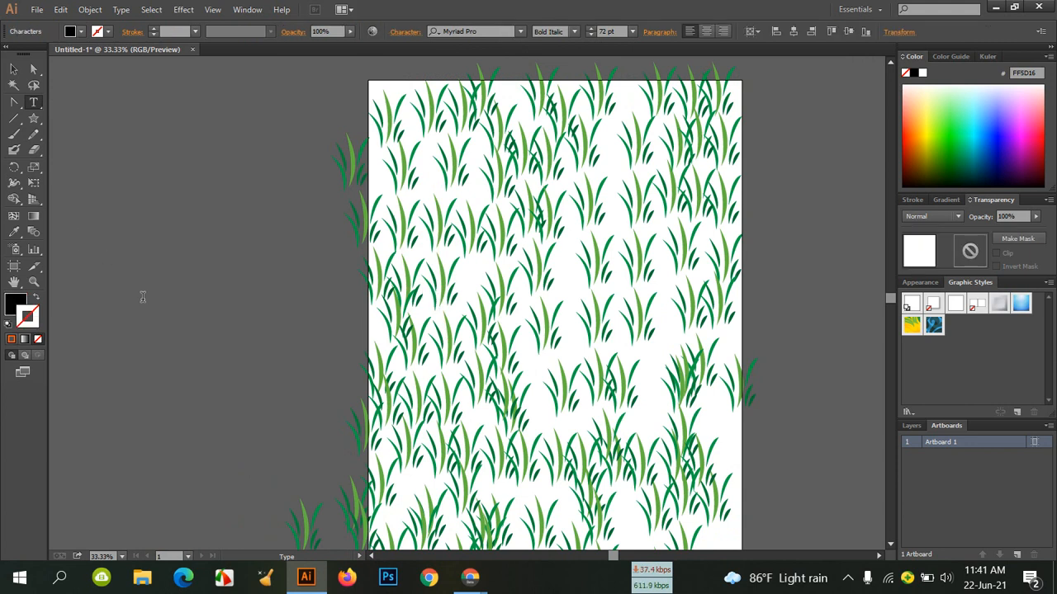
pyautogui.hotkey('ctrl', 'v')
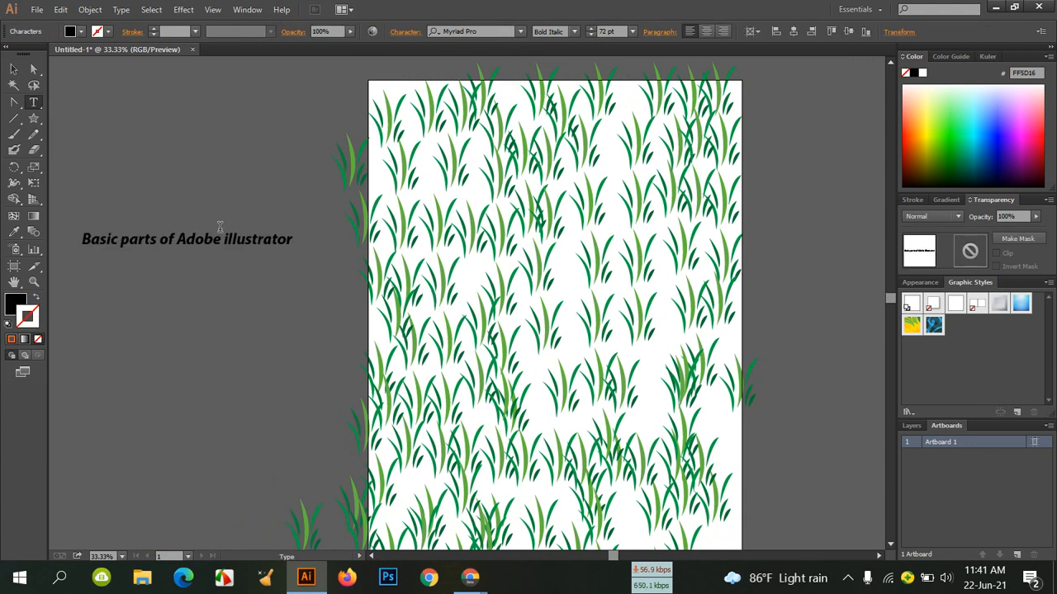
# Recolor the word "Basic" in the pasted text line to blue 0000FF.
pyautogui.moveTo(82, 239); pyautogui.dragTo(117, 239)
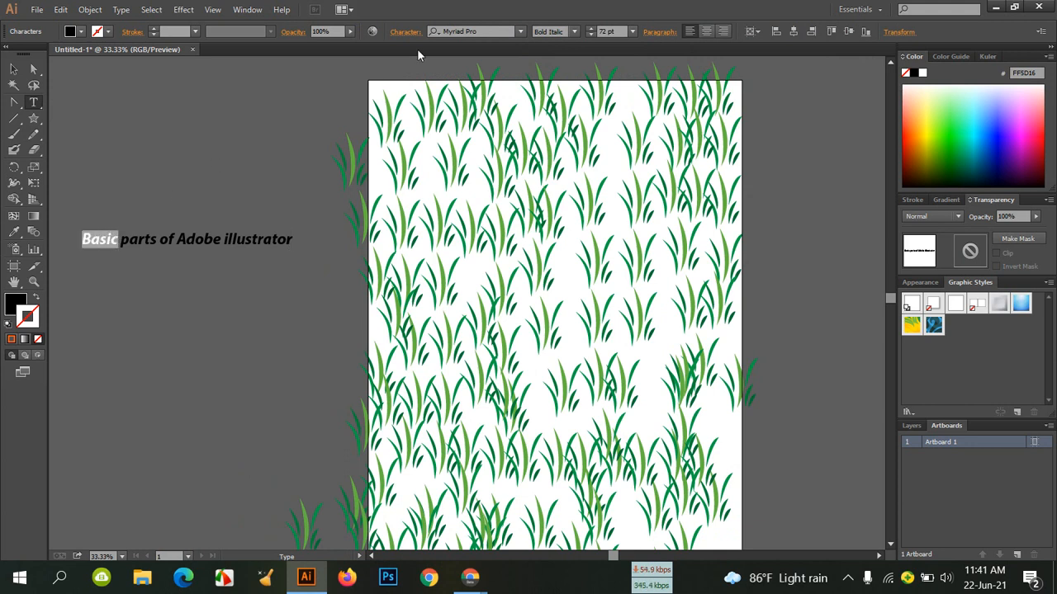
pyautogui.doubleClick(15, 301)
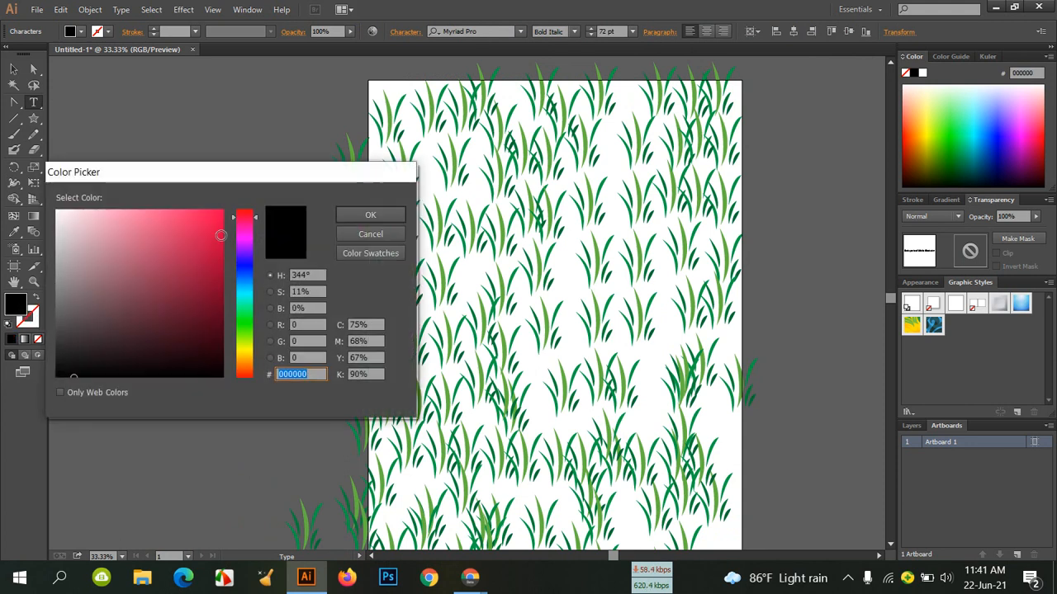
pyautogui.click(246, 267)
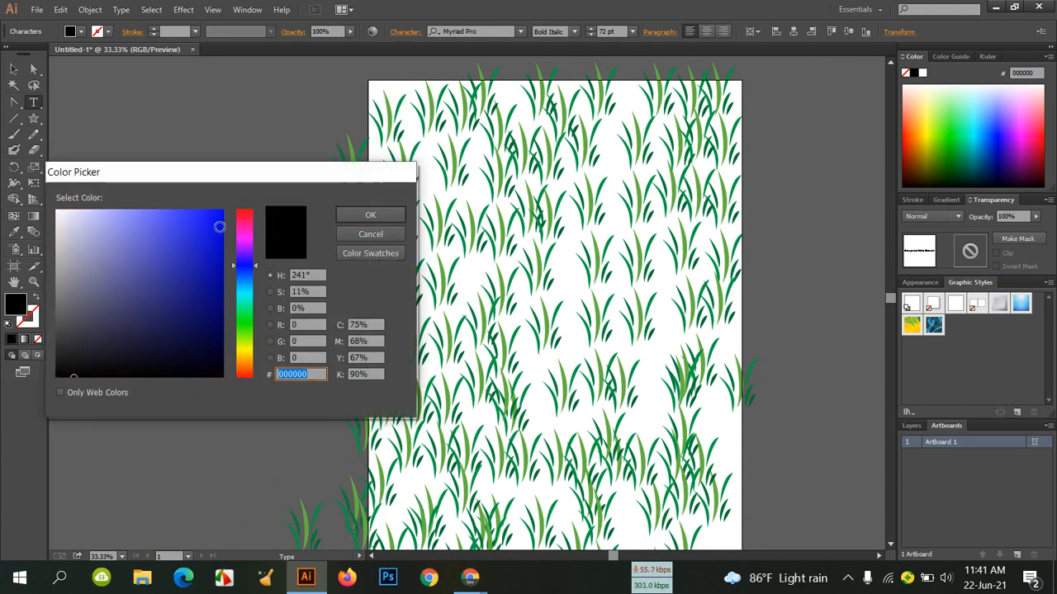
pyautogui.click(222, 211)
pyautogui.click(370, 214)
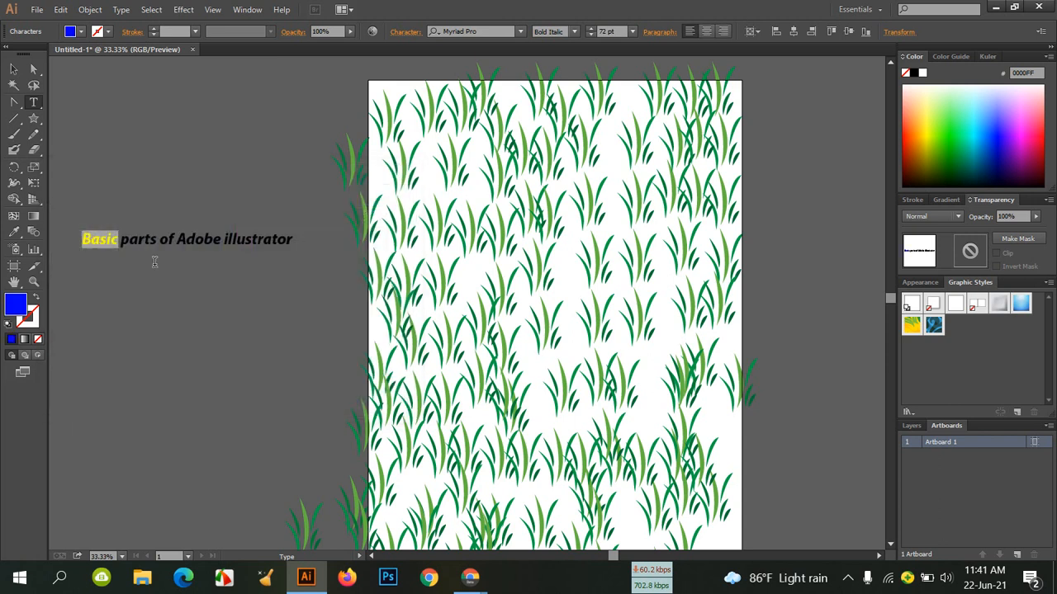
# Recolor the word "parts" in the text line to pinkish red FF0049.
pyautogui.click(119, 275)
pyautogui.moveTo(158, 239); pyautogui.dragTo(121, 239)
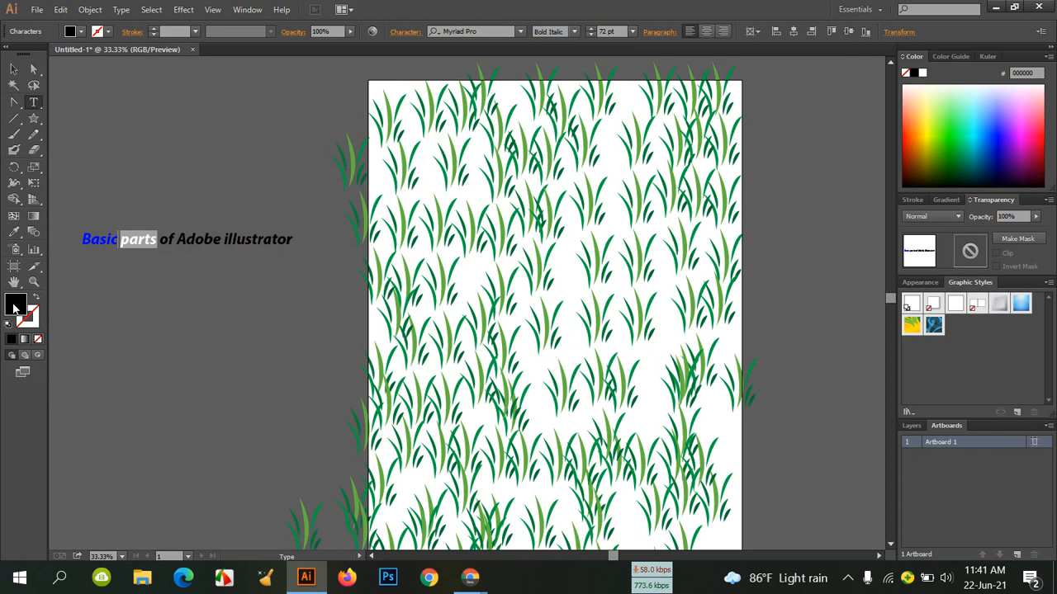
pyautogui.doubleClick(14, 305)
pyautogui.moveTo(221, 236); pyautogui.dragTo(228, 211)
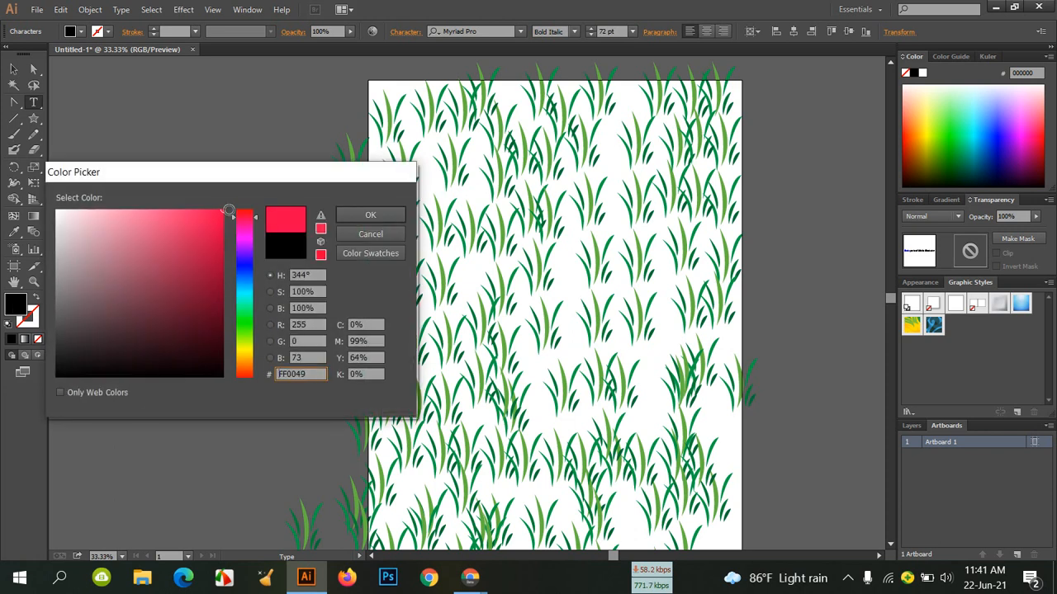
pyautogui.click(369, 215)
# Recolor the word "of" in the text line to cyan 00D1DB.
pyautogui.click(189, 243)
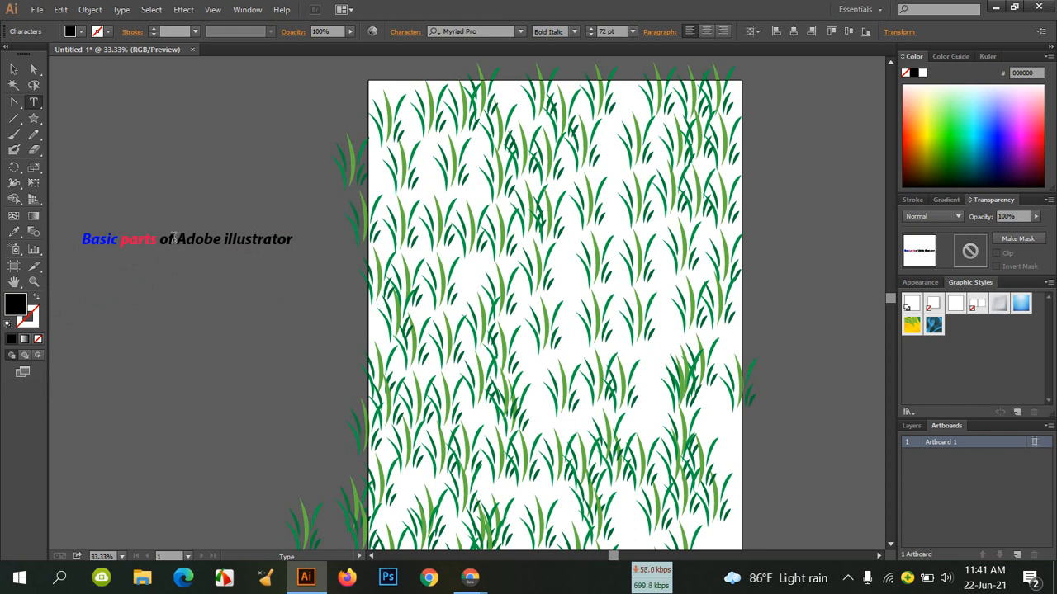
pyautogui.moveTo(160, 238); pyautogui.dragTo(172, 239)
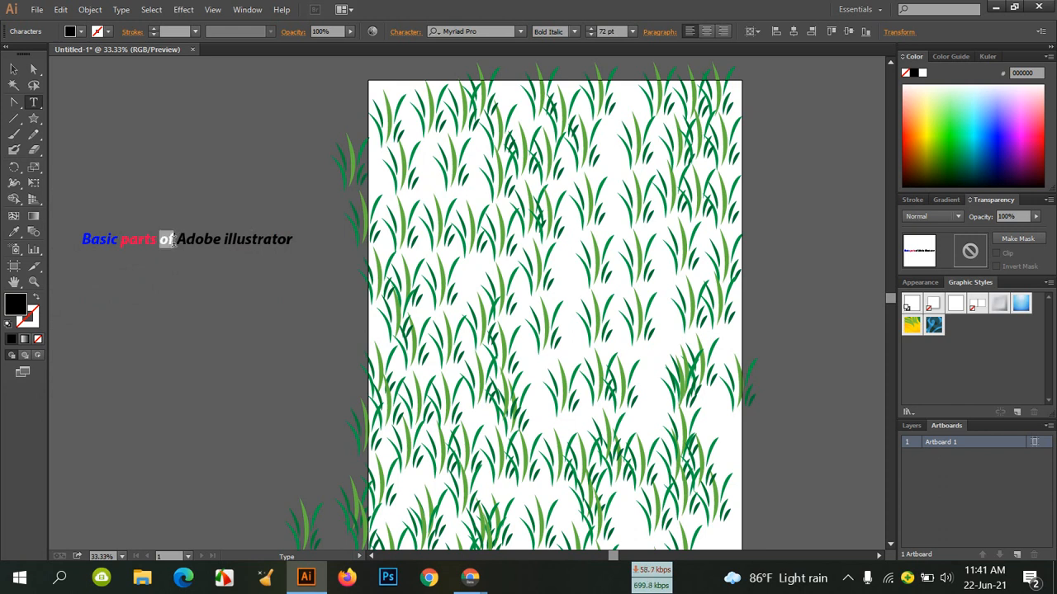
pyautogui.doubleClick(18, 308)
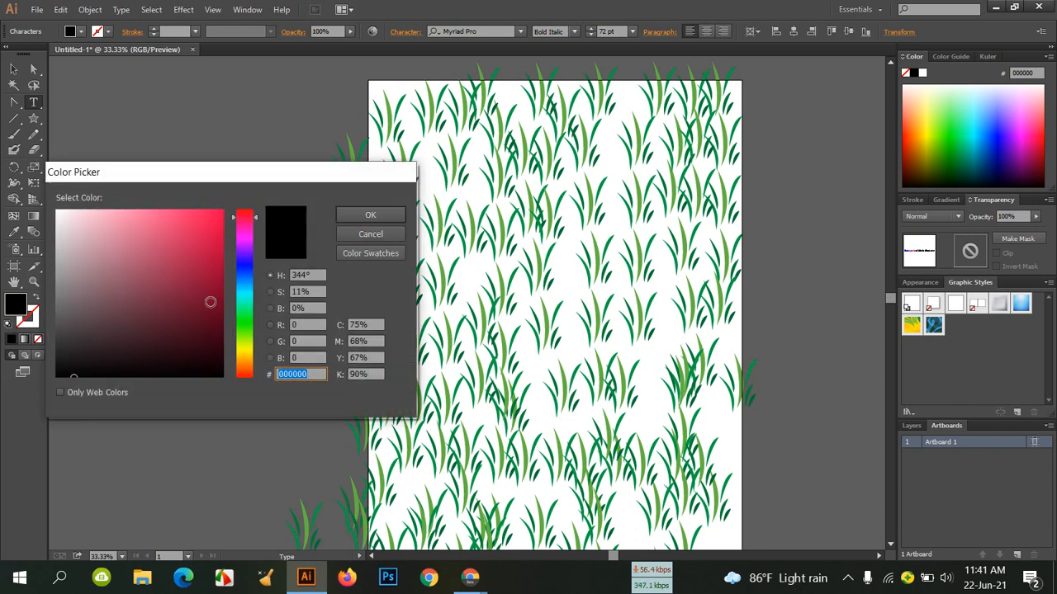
pyautogui.click(244, 291)
pyautogui.click(223, 233)
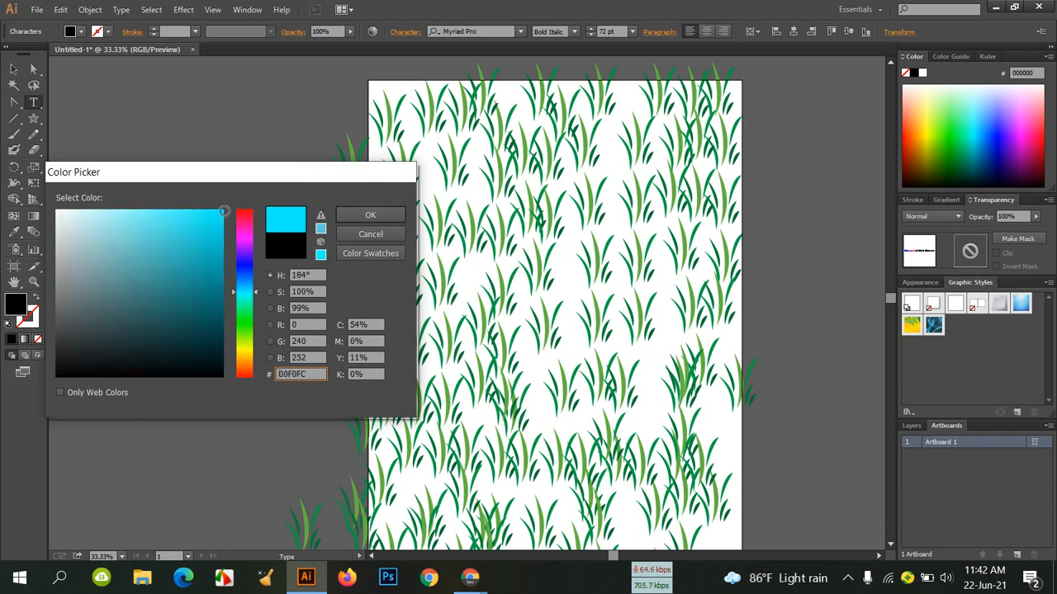
pyautogui.click(367, 215)
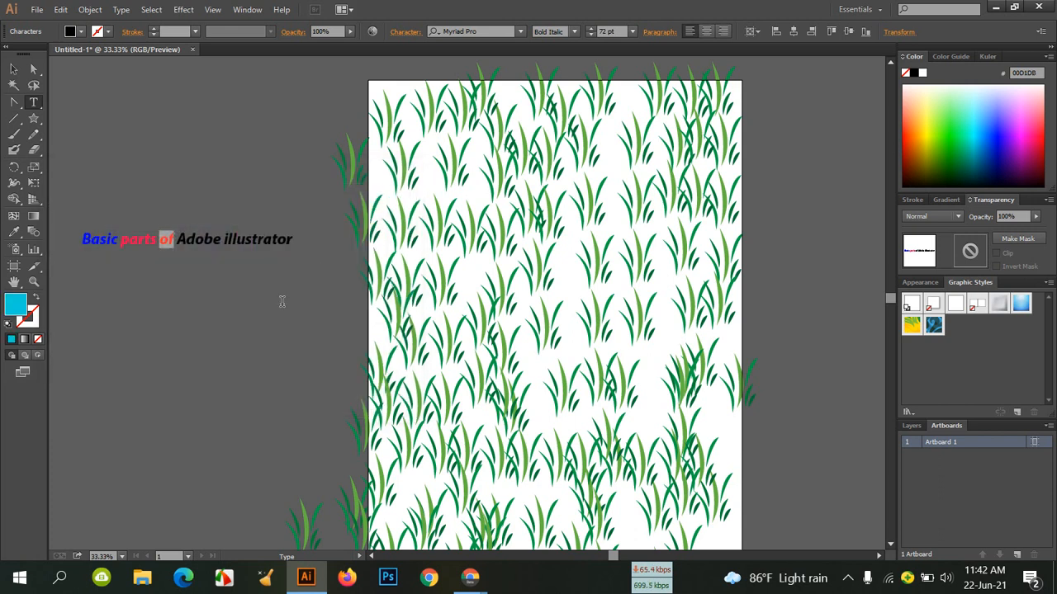
# Recolor the word "Adobe" in the text line to yellow FFE000.
pyautogui.click(184, 239)
pyautogui.moveTo(179, 239); pyautogui.dragTo(220, 237)
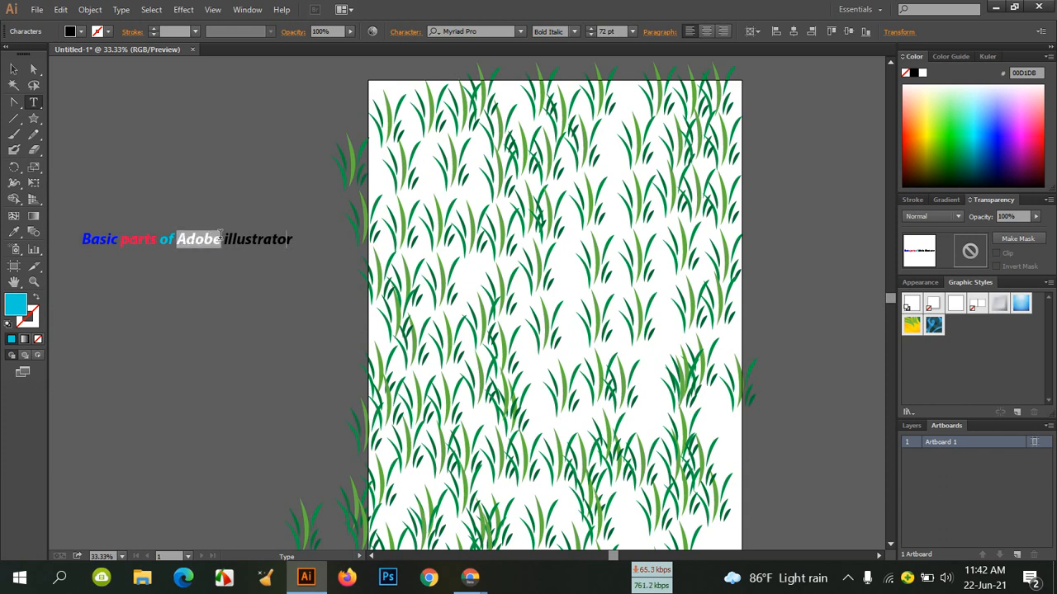
pyautogui.doubleClick(16, 306)
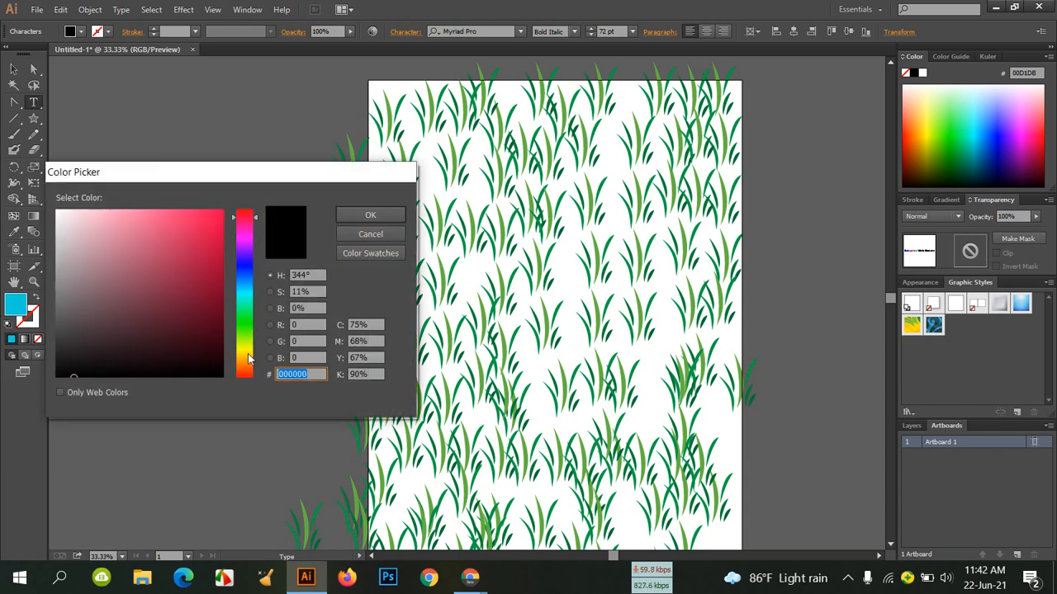
pyautogui.click(247, 355)
pyautogui.click(222, 211)
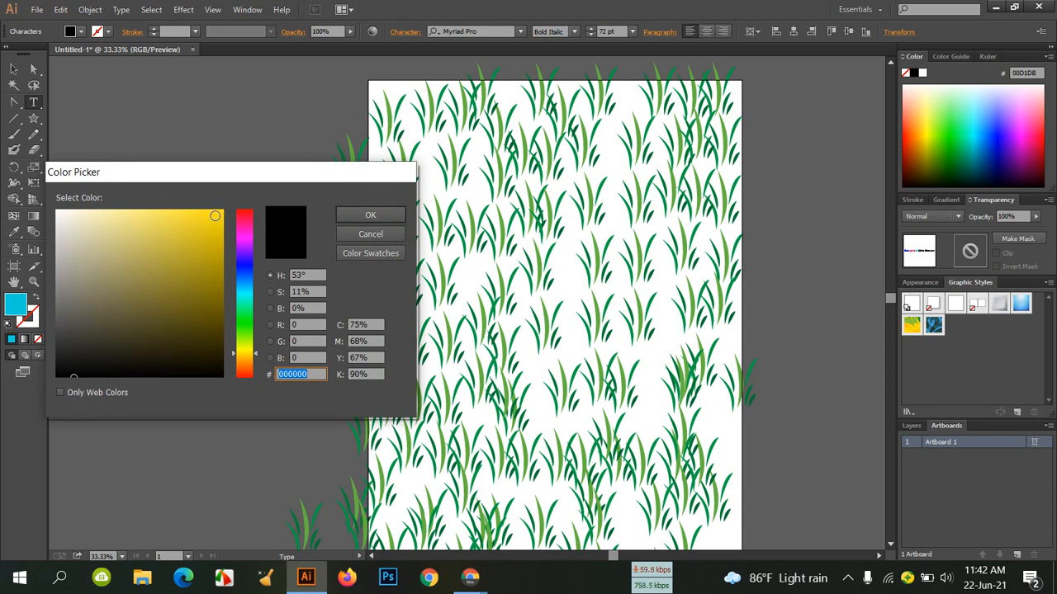
pyautogui.click(352, 216)
pyautogui.click(248, 259)
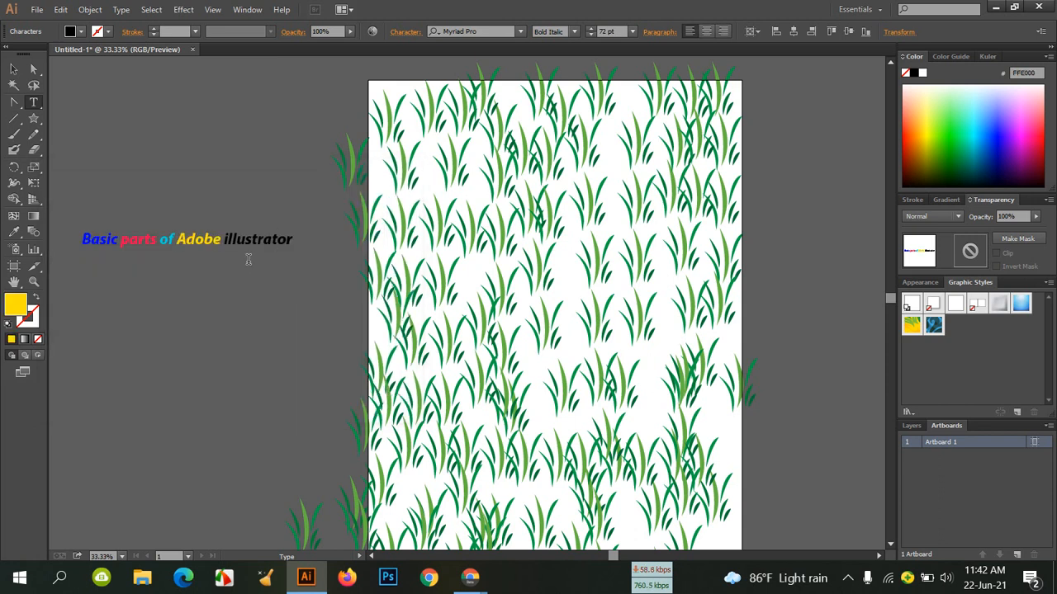
# Recolor the word "illustrator" in the text line to magenta FF00FF and deselect the text.
pyautogui.moveTo(224, 238); pyautogui.dragTo(294, 239)
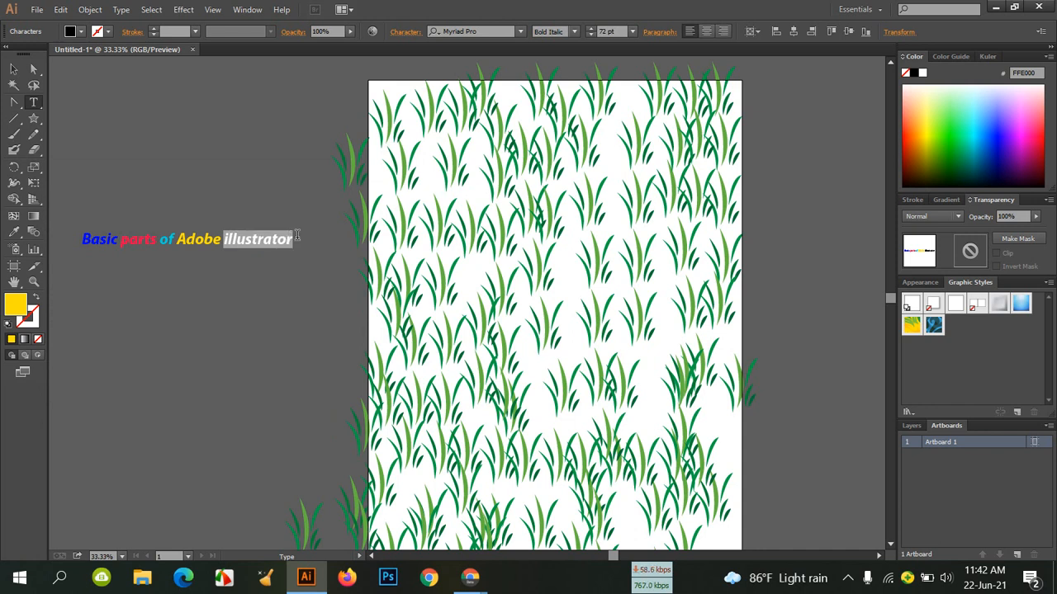
pyautogui.doubleClick(24, 307)
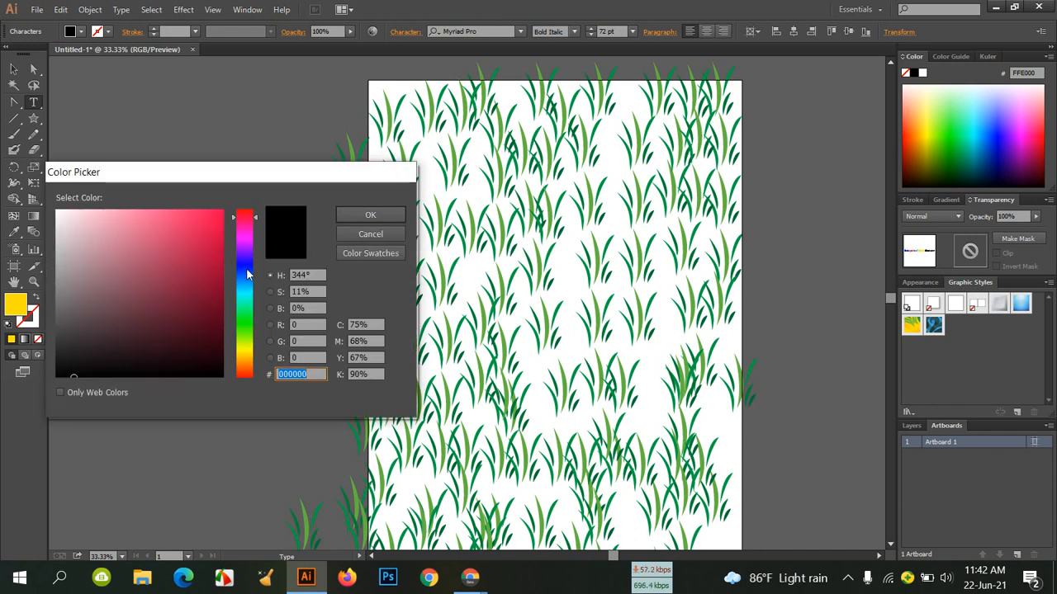
pyautogui.click(244, 238)
pyautogui.moveTo(222, 213); pyautogui.dragTo(240, 192)
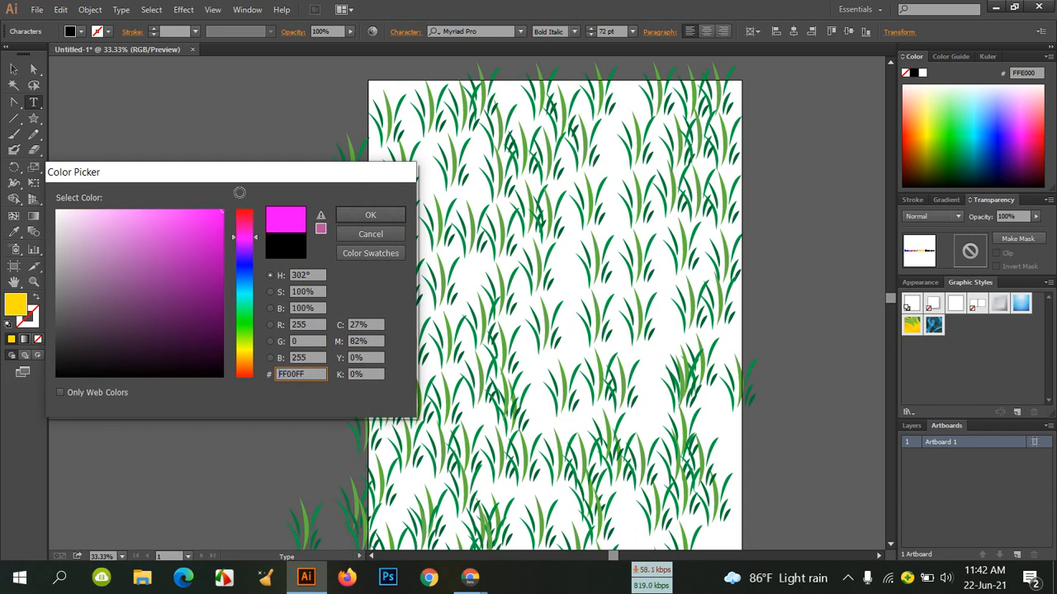
pyautogui.click(370, 214)
pyautogui.click(13, 69)
pyautogui.click(240, 172)
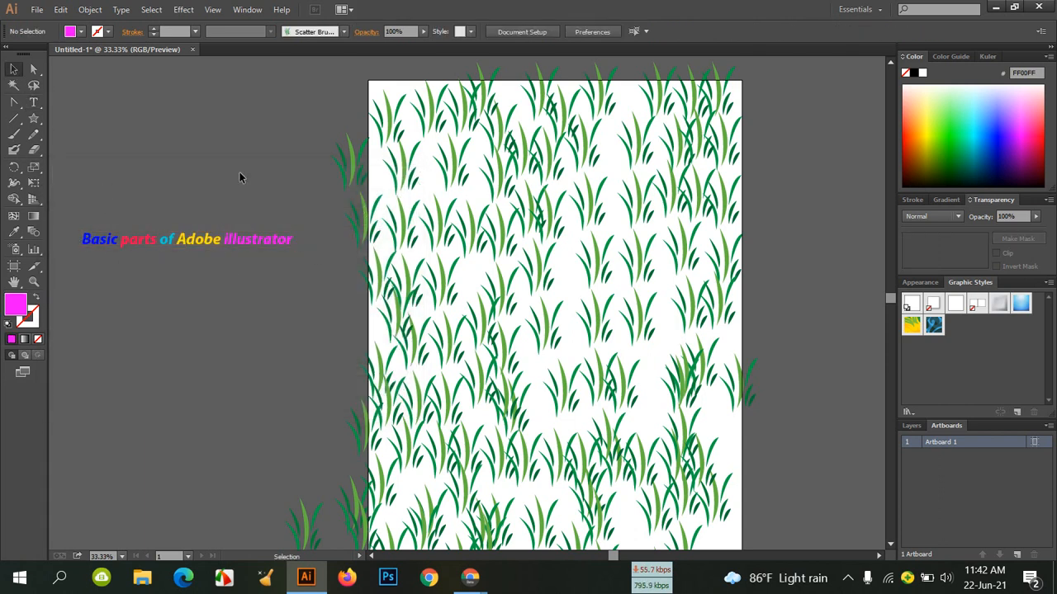
# Enlarge the multicolored text line to about 464 pt and place it across the artboard's left edge.
pyautogui.click(165, 239)
pyautogui.moveTo(292, 248); pyautogui.dragTo(465, 345)
pyautogui.click(269, 204)
pyautogui.moveTo(266, 290); pyautogui.dragTo(556, 172)
pyautogui.moveTo(679, 194); pyautogui.dragTo(325, 261)
pyautogui.click(595, 238)
pyautogui.moveTo(399, 85); pyautogui.dragTo(644, 350)
pyautogui.press('Delete')
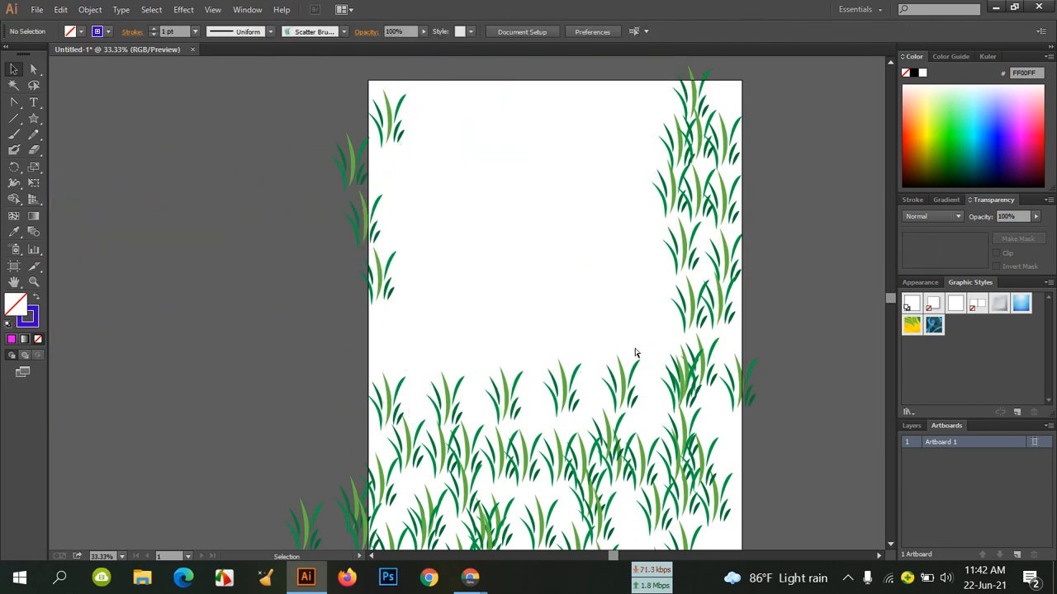
pyautogui.hotkey('ctrl', 'z')
pyautogui.press('p')
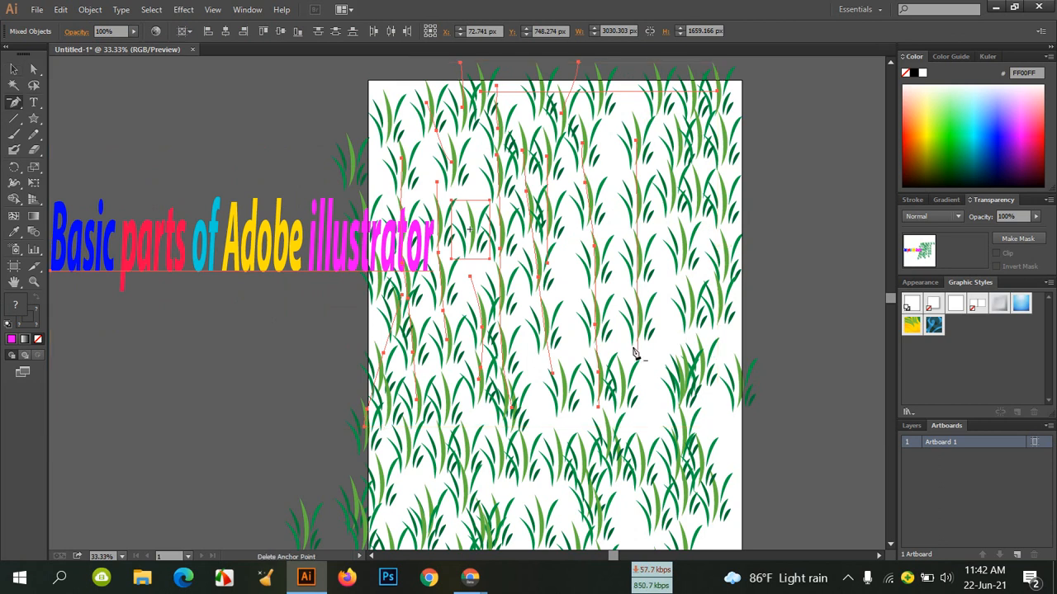
# Move the multicolored text line off the grass artwork to the empty canvas above and left of the artboard.
pyautogui.hotkey('ctrl', '-')
pyautogui.hotkey('ctrl', '-')
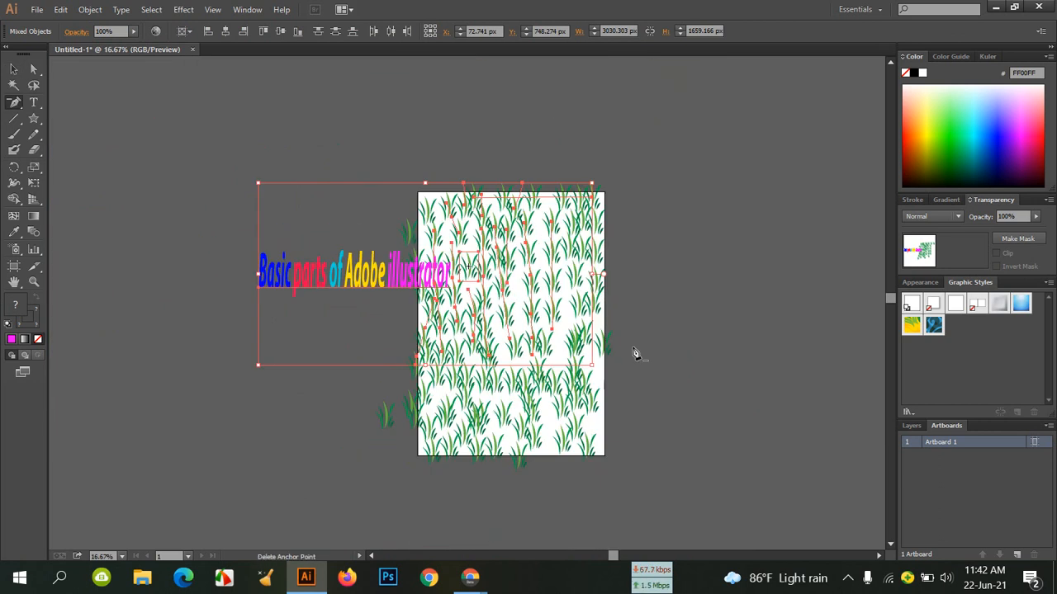
pyautogui.click(704, 261)
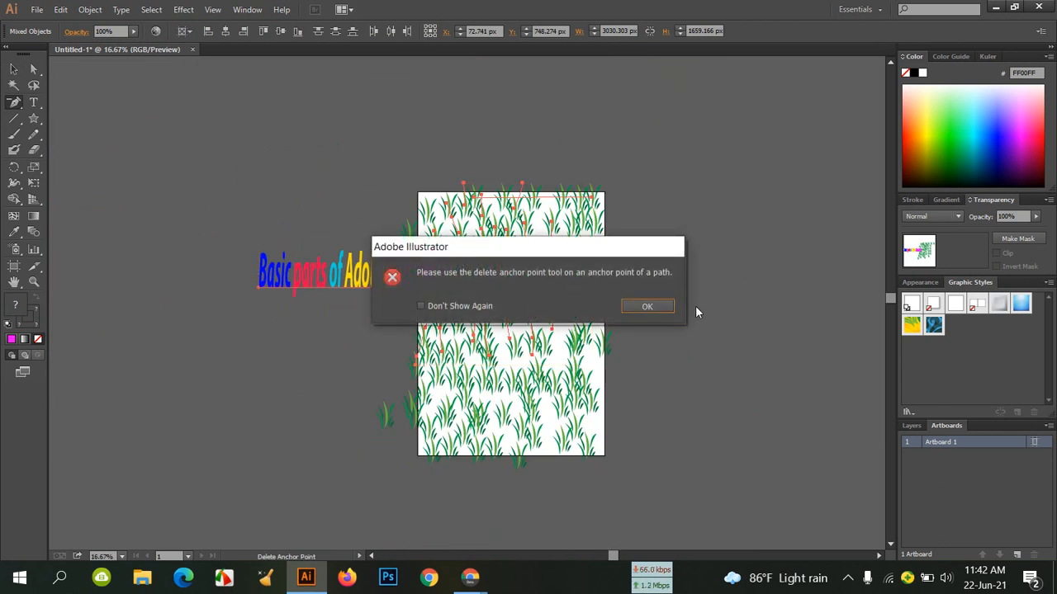
pyautogui.click(649, 307)
pyautogui.click(333, 244)
pyautogui.click(670, 307)
pyautogui.click(15, 69)
pyautogui.click(653, 271)
pyautogui.moveTo(409, 284); pyautogui.dragTo(274, 142)
pyautogui.click(378, 180)
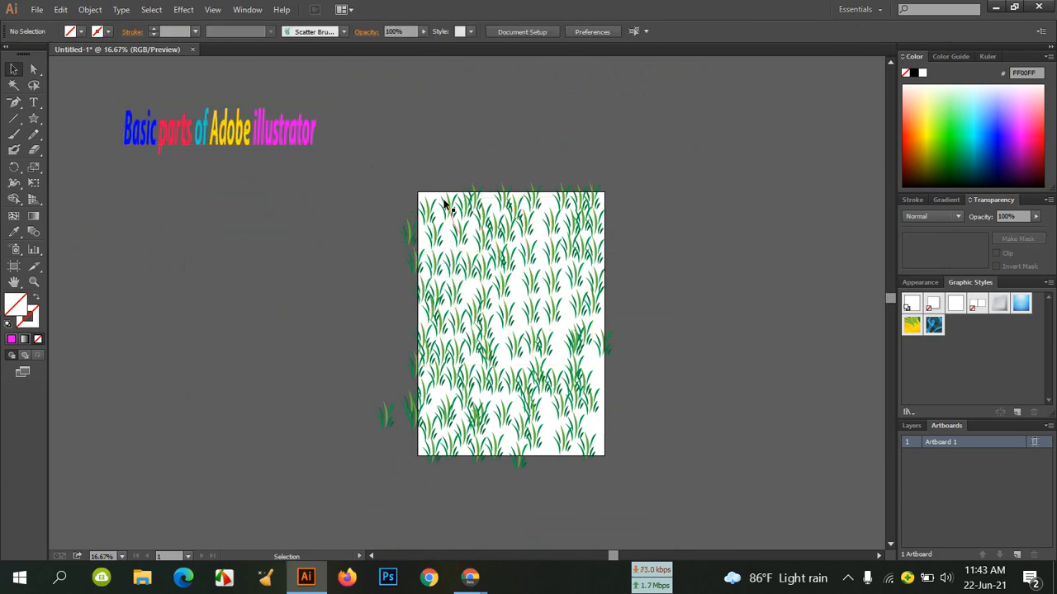
# Delete all the grass strokes on and around the artboard, and move the text line nearer the artboard's upper left corner.
pyautogui.moveTo(398, 208); pyautogui.dragTo(643, 475)
pyautogui.press('Delete')
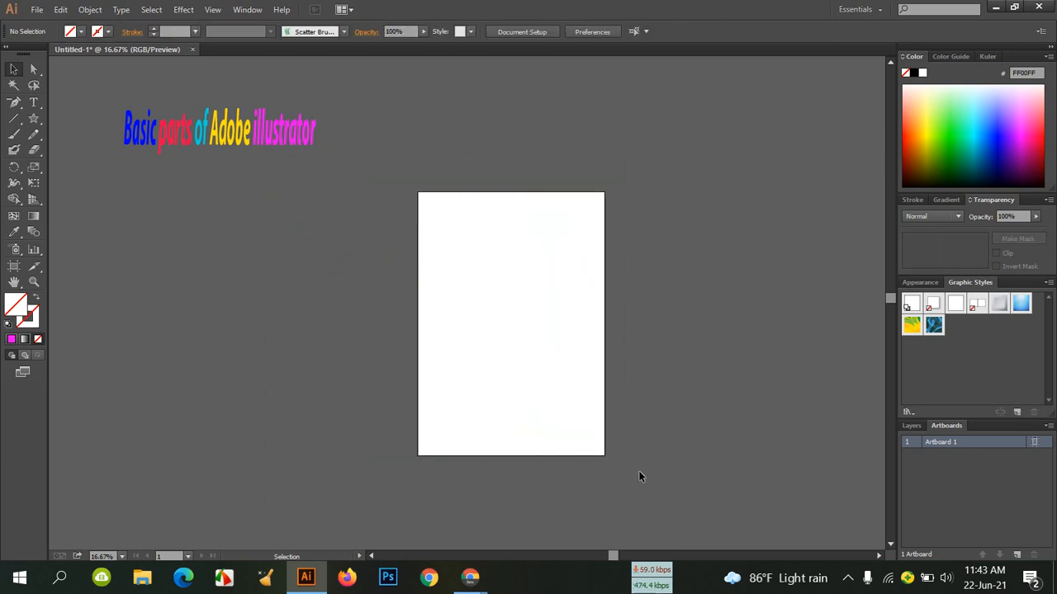
pyautogui.moveTo(228, 137); pyautogui.dragTo(285, 172)
pyautogui.click(757, 368)
pyautogui.click(537, 303)
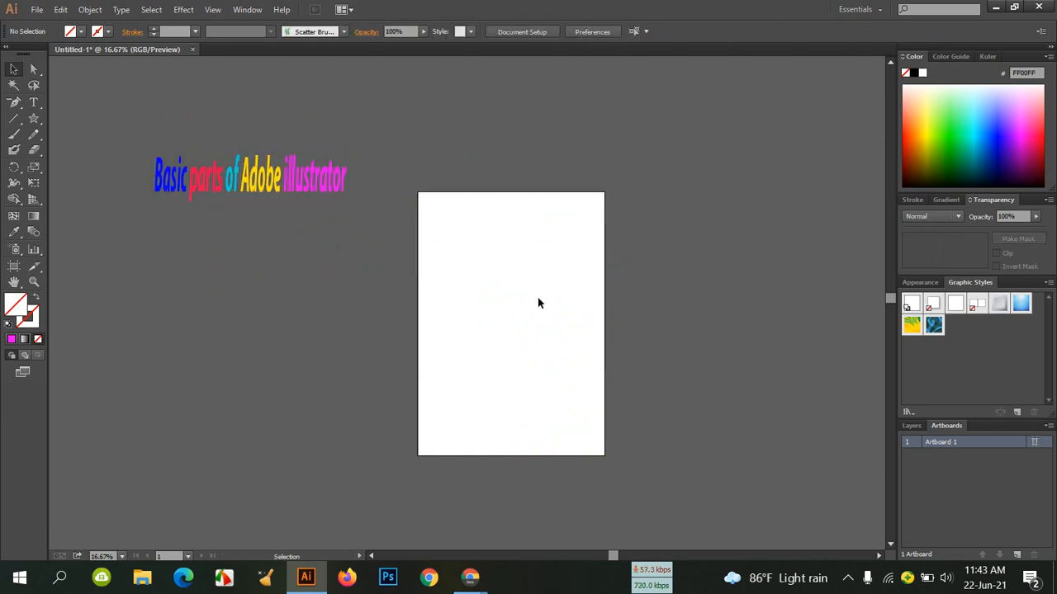
pyautogui.click(40, 11)
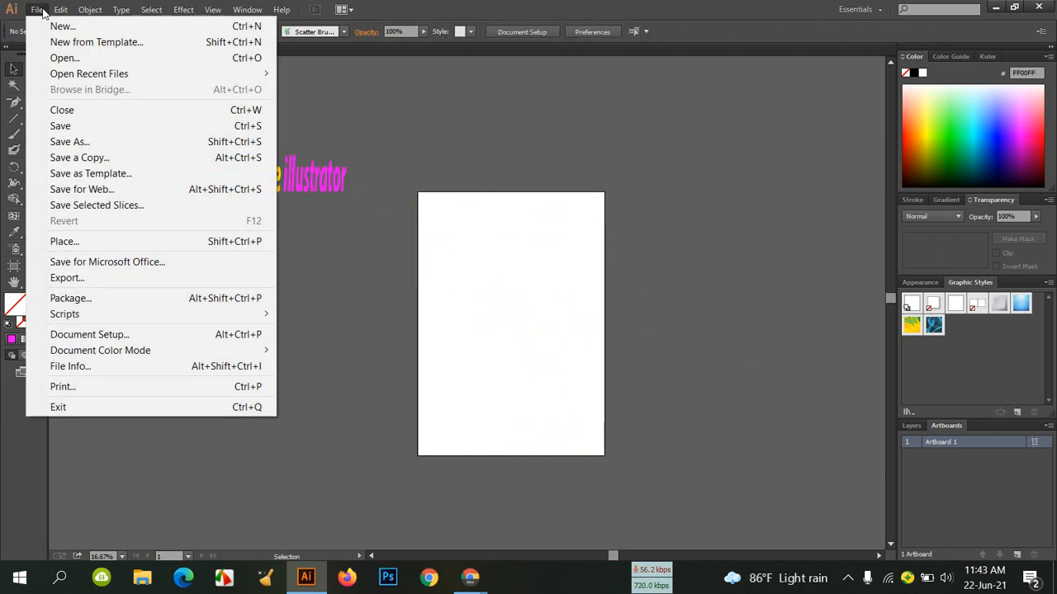
pyautogui.moveTo(165, 313)
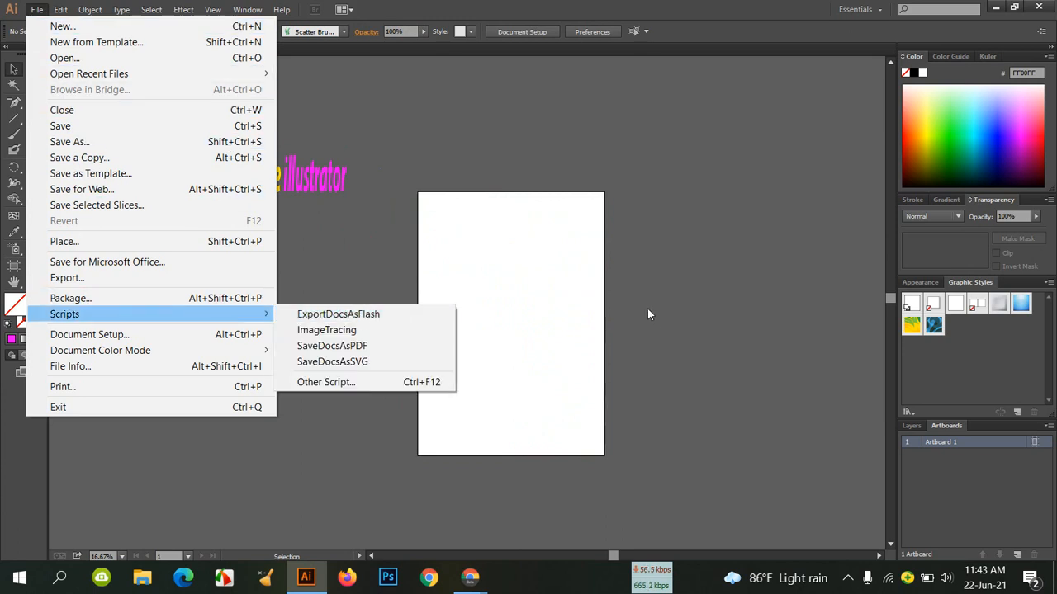
pyautogui.click(527, 293)
# Resize Artboard 1 to a width of 2400 px and a height of 1700 px.
pyautogui.click(1033, 443)
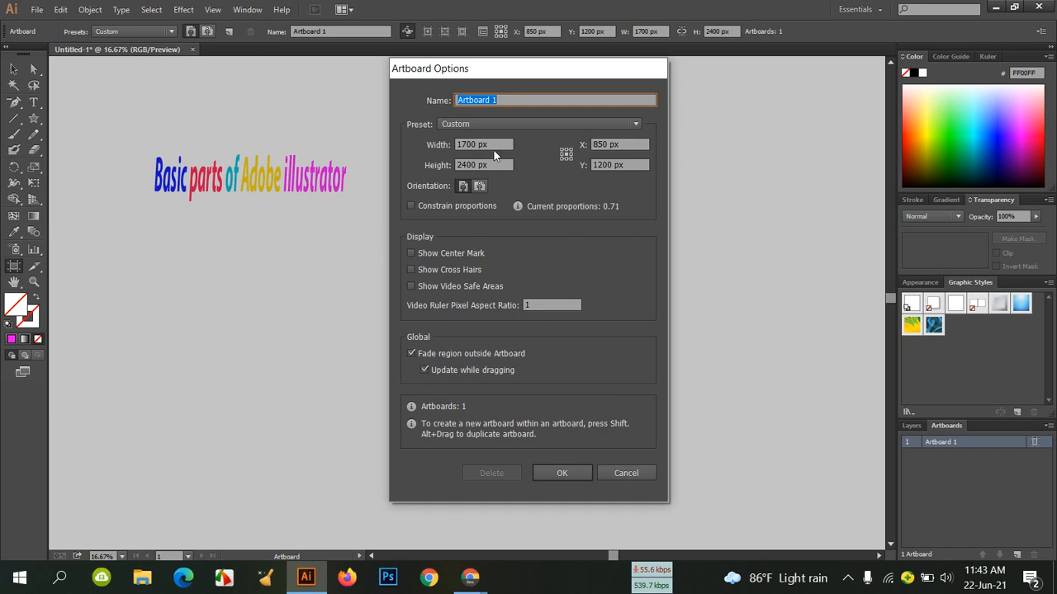
pyautogui.press('Tab')
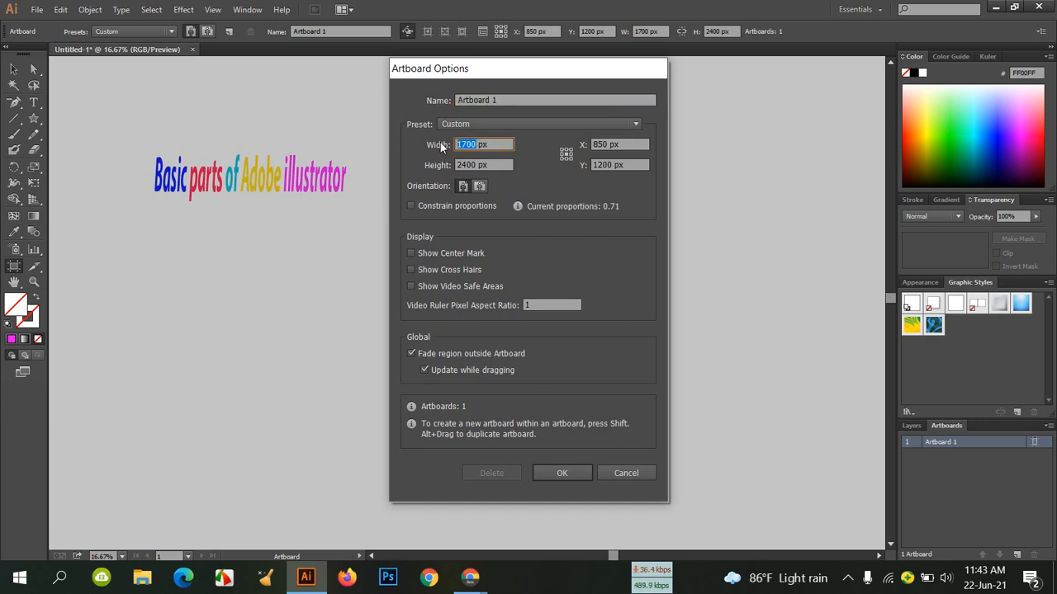
pyautogui.write('2400')
pyautogui.press('Tab')
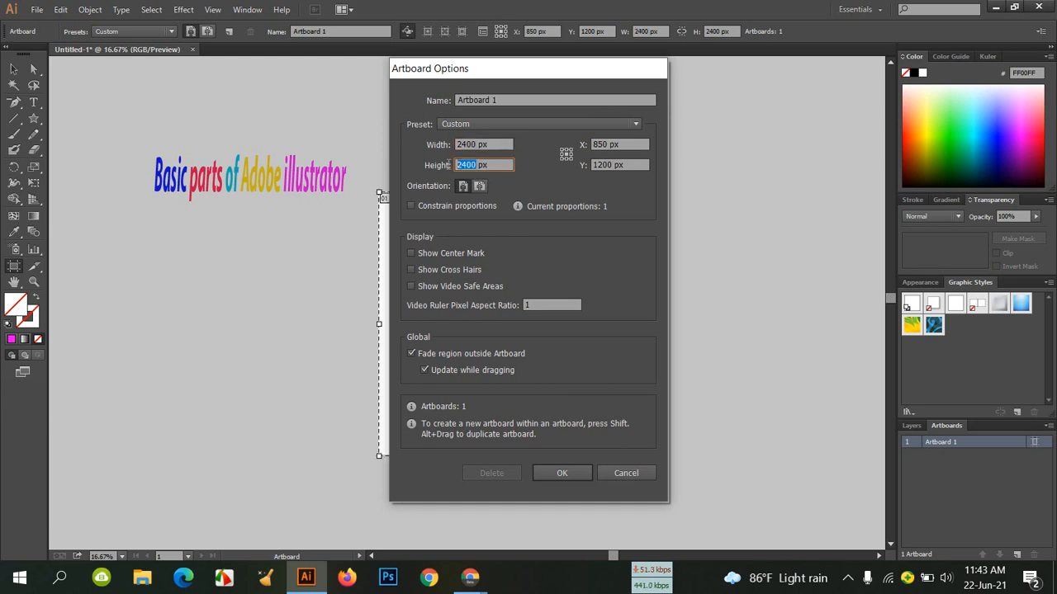
pyautogui.write('1700')
pyautogui.click(556, 471)
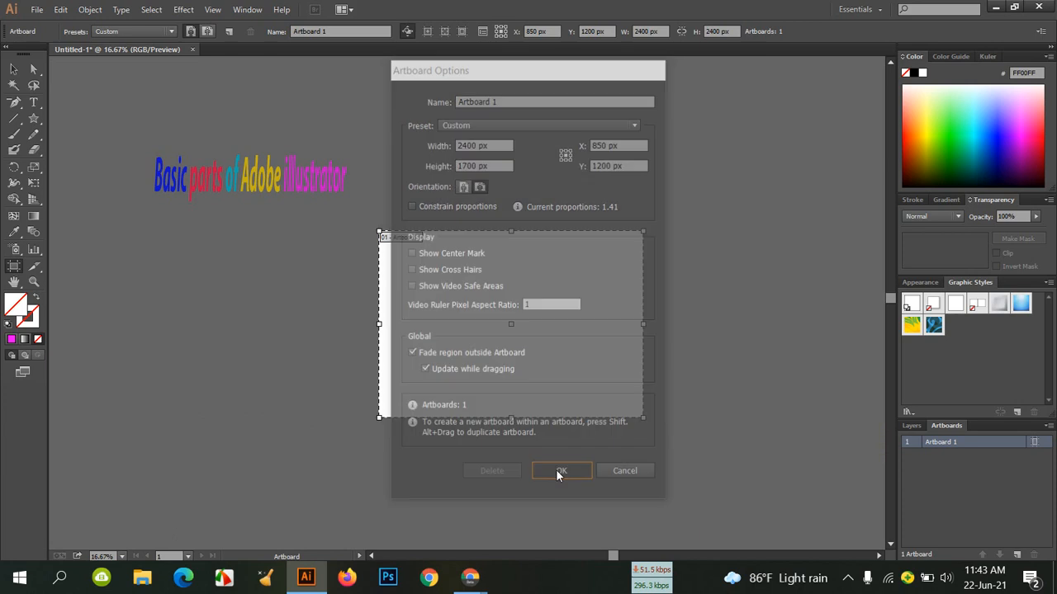
# Move the multicolored text line to the artboard's upper part and enlarge it to about 619 pt, nearly spanning the artboard's width.
pyautogui.moveTo(217, 179); pyautogui.dragTo(474, 265)
pyautogui.click(649, 287)
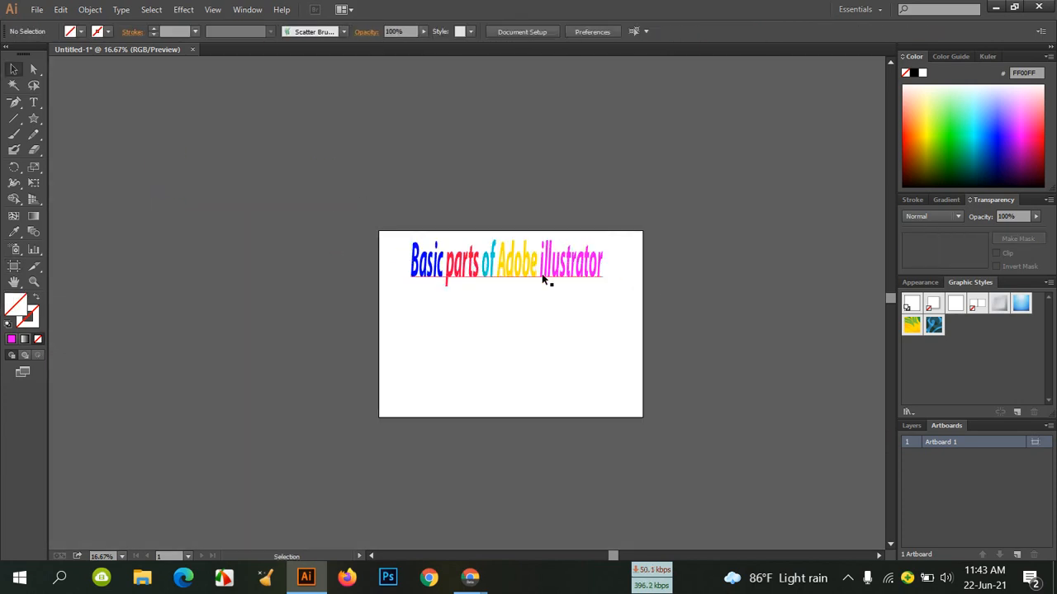
pyautogui.moveTo(535, 267); pyautogui.dragTo(513, 269)
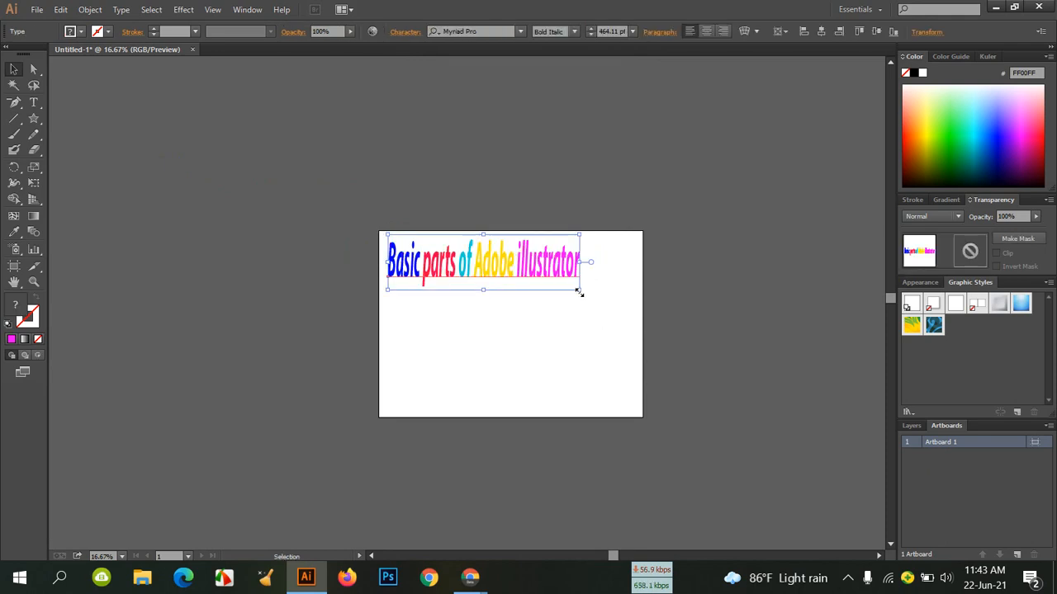
pyautogui.moveTo(579, 293); pyautogui.dragTo(633, 305)
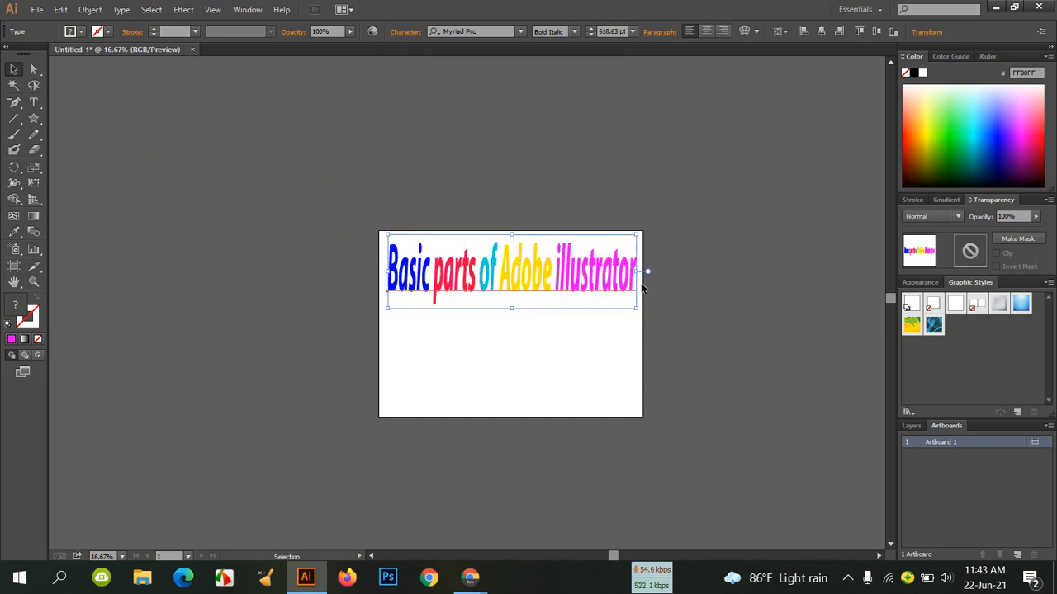
# Reduce the height of the multicolored title to about 431 pt and set its font style to Bold.
pyautogui.click(695, 291)
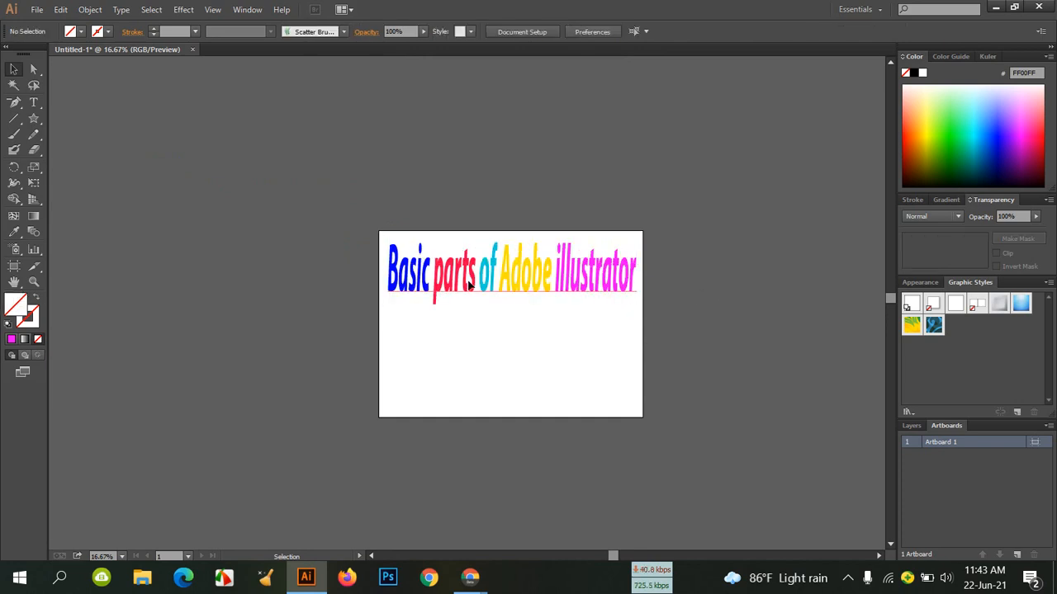
pyautogui.click(523, 302)
pyautogui.moveTo(512, 307); pyautogui.dragTo(529, 286)
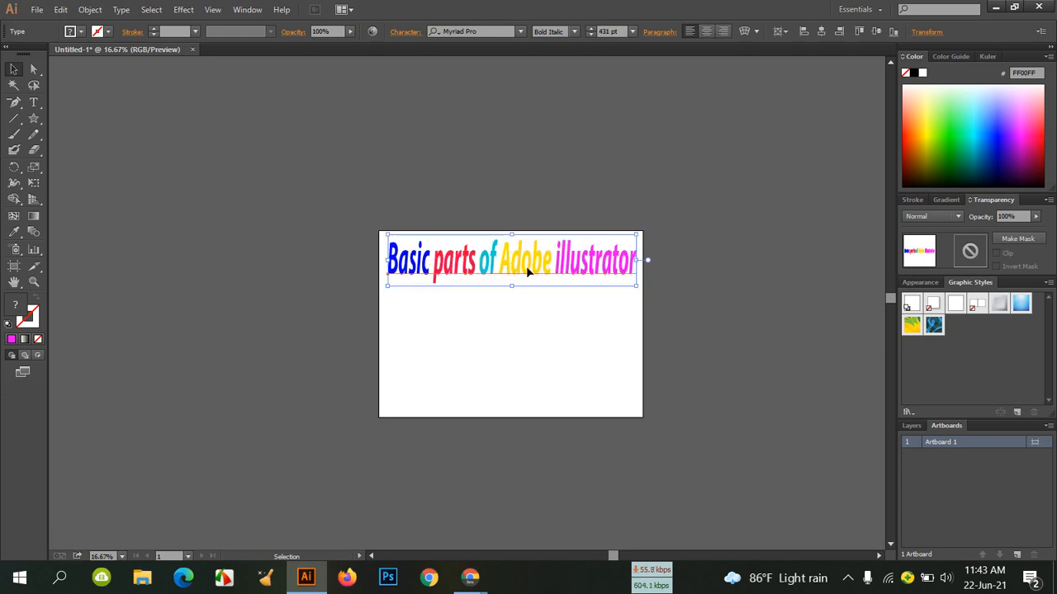
pyautogui.click(573, 31)
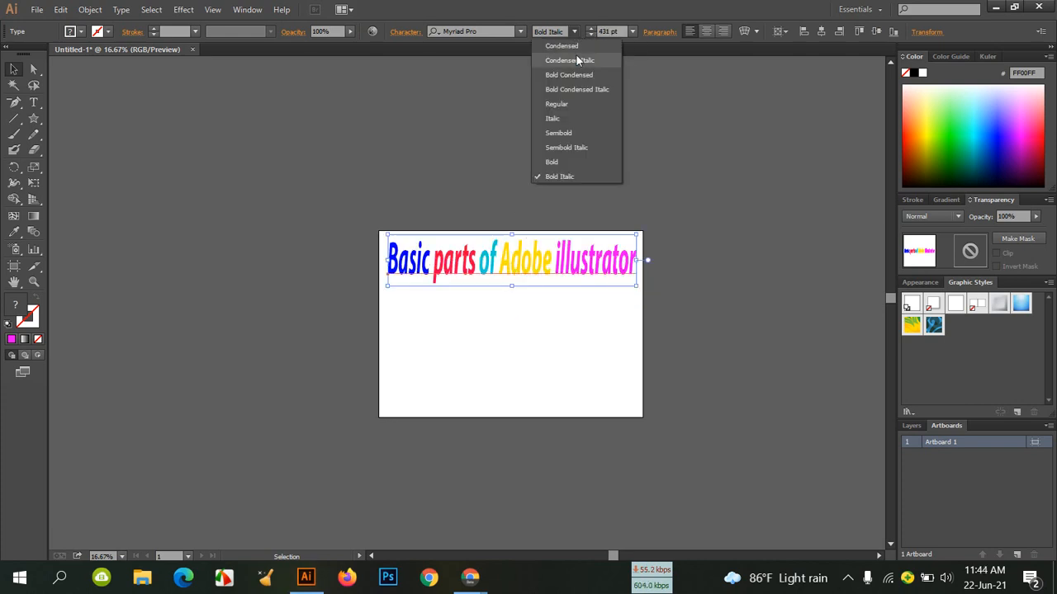
pyautogui.click(570, 163)
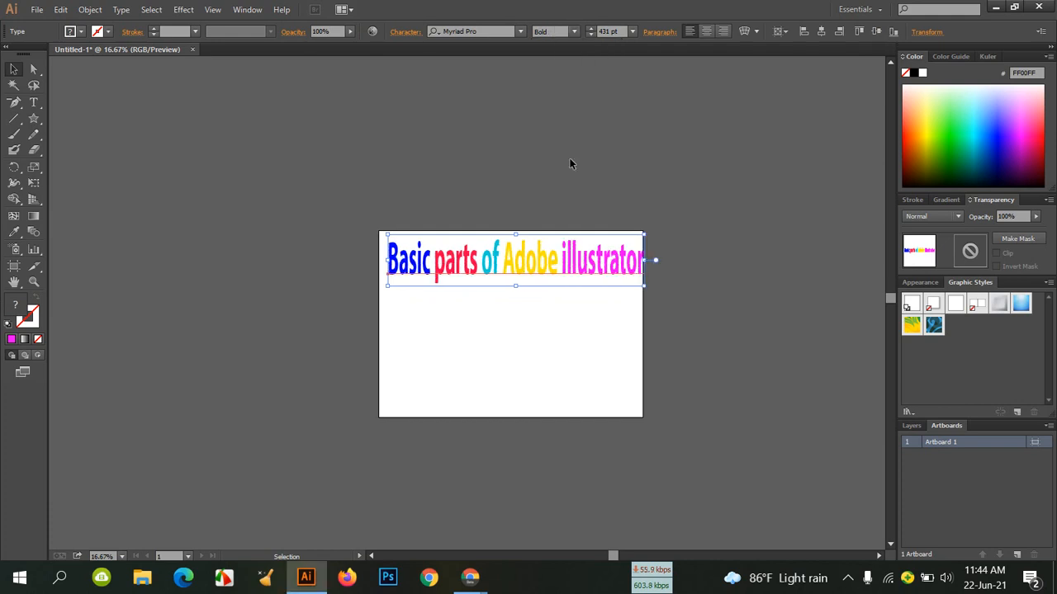
# Set the title's font to Forte.
pyautogui.click(522, 31)
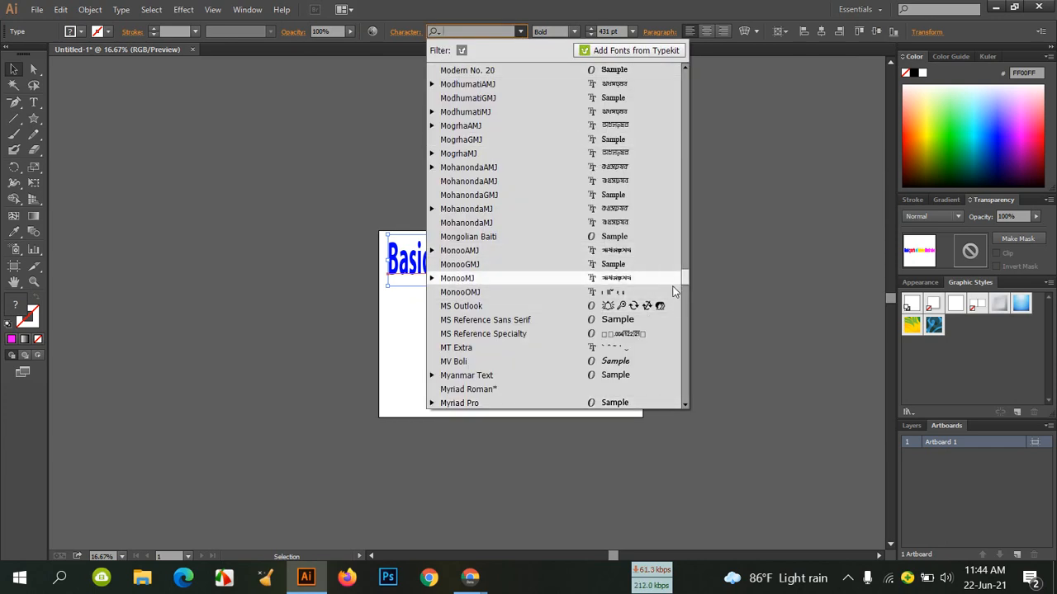
pyautogui.moveTo(684, 279); pyautogui.dragTo(693, 166)
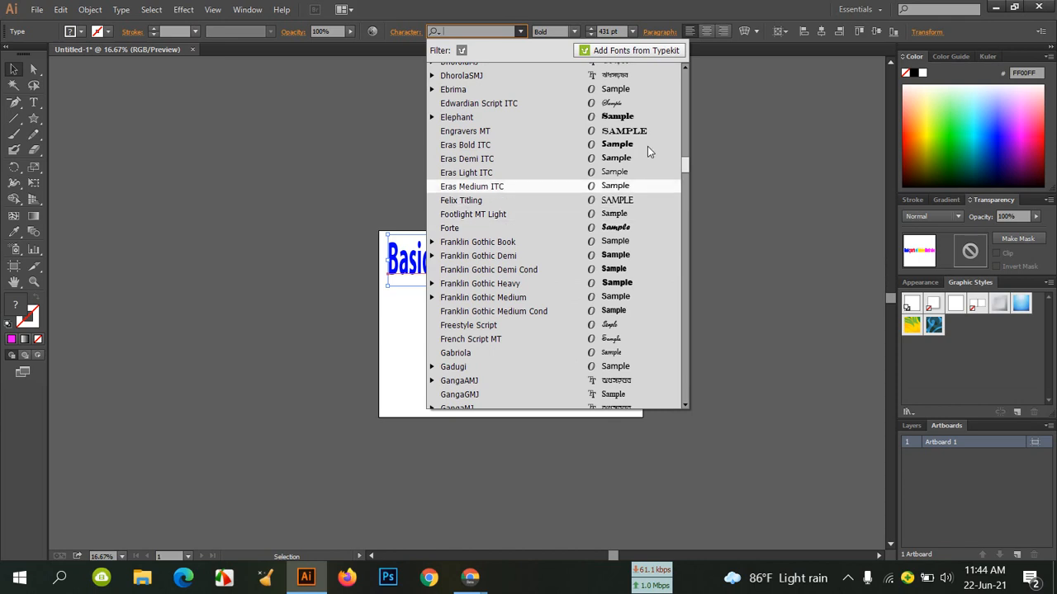
pyautogui.click(636, 228)
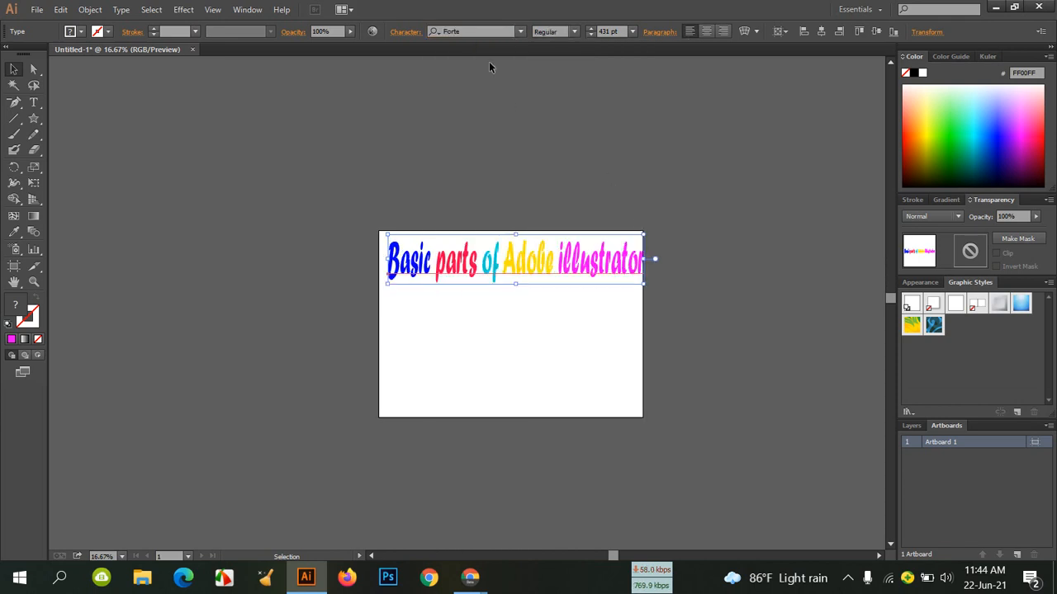
# Try the fonts listed before Forte on the title one by one, back to Edwardian Script ITC.
pyautogui.click(505, 32)
pyautogui.press('Up')
pyautogui.press('Up')
pyautogui.press('Up')
pyautogui.press('Up')
pyautogui.press('Up')
pyautogui.press('Up')
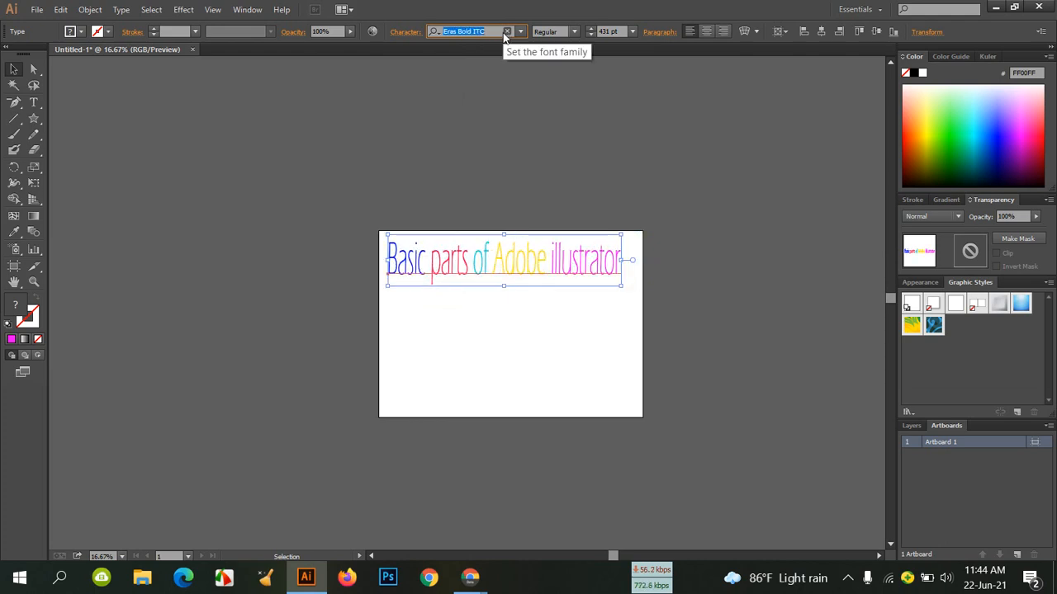
pyautogui.press('Up')
pyautogui.press('Up')
pyautogui.press('Up')
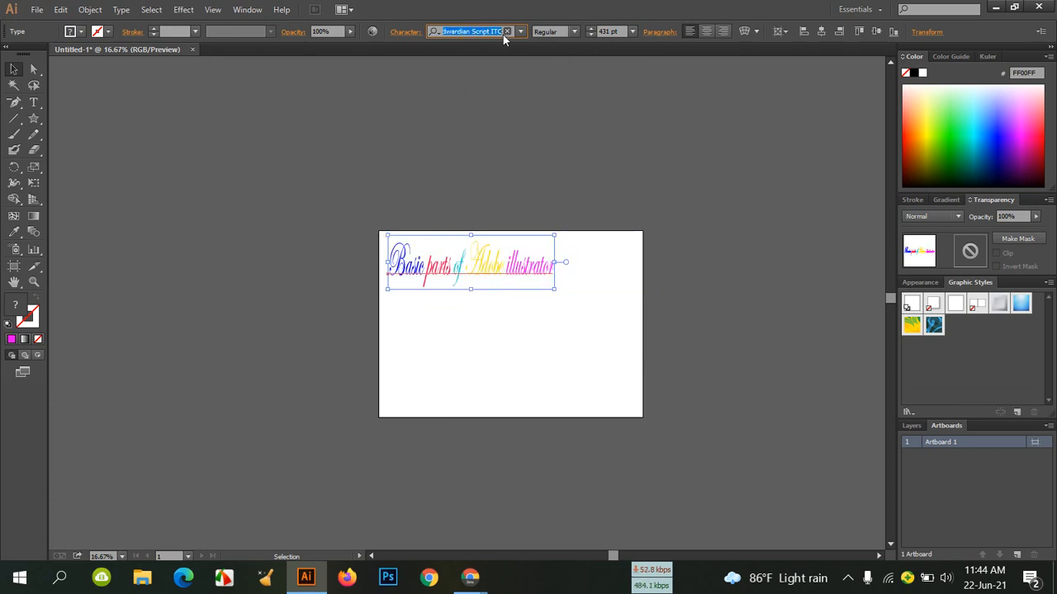
# Set the title's font to Charlemagne Std Bold.
pyautogui.write('=')
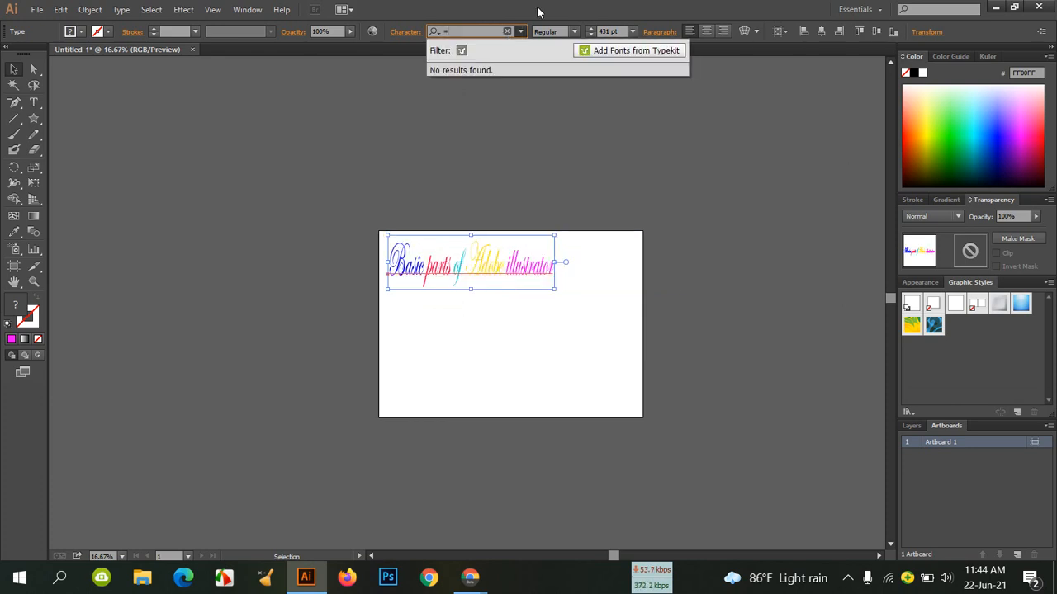
pyautogui.press('BackSpace')
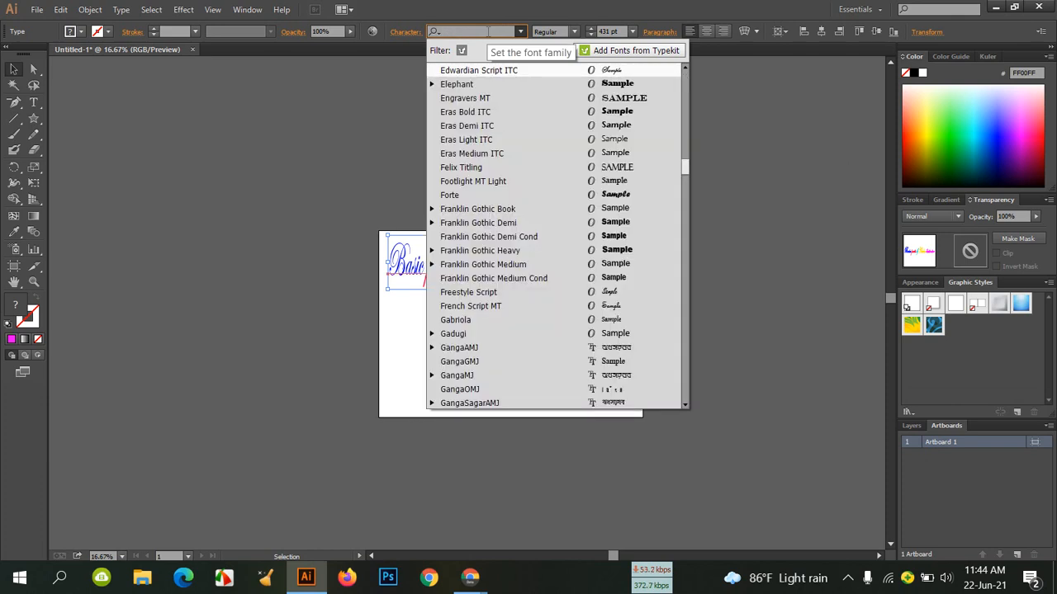
pyautogui.moveTo(686, 166); pyautogui.dragTo(682, 134)
pyautogui.click(629, 100)
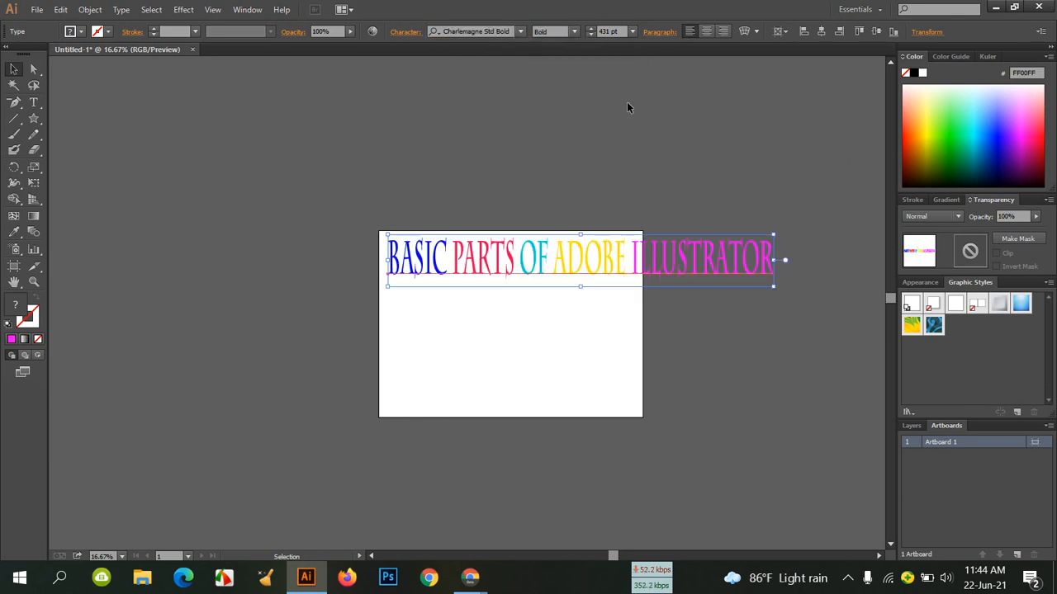
# Step backward through the font list from Charlemagne Std Bold and set the title in Adobe Caslon Pro Regular.
pyautogui.click(475, 33)
pyautogui.press('Up')
pyautogui.press('Up')
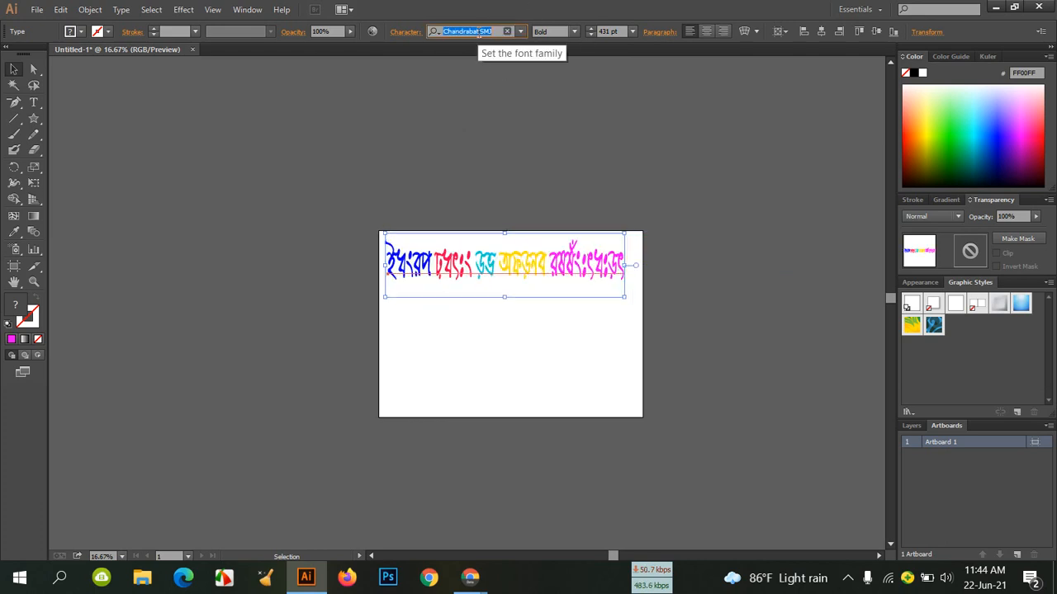
pyautogui.press('Up')
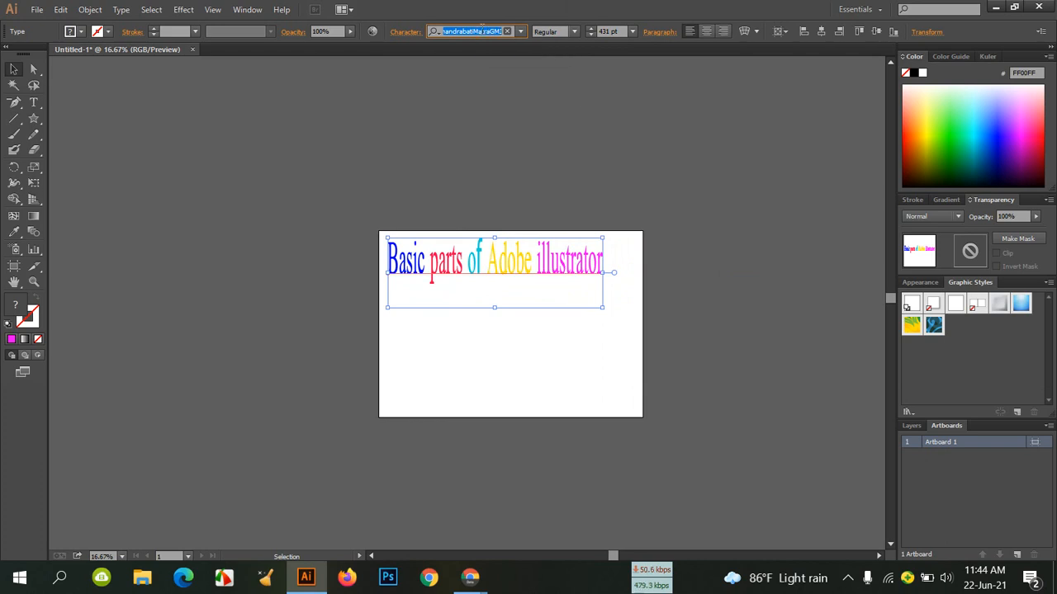
pyautogui.press('Up')
pyautogui.press('Up')
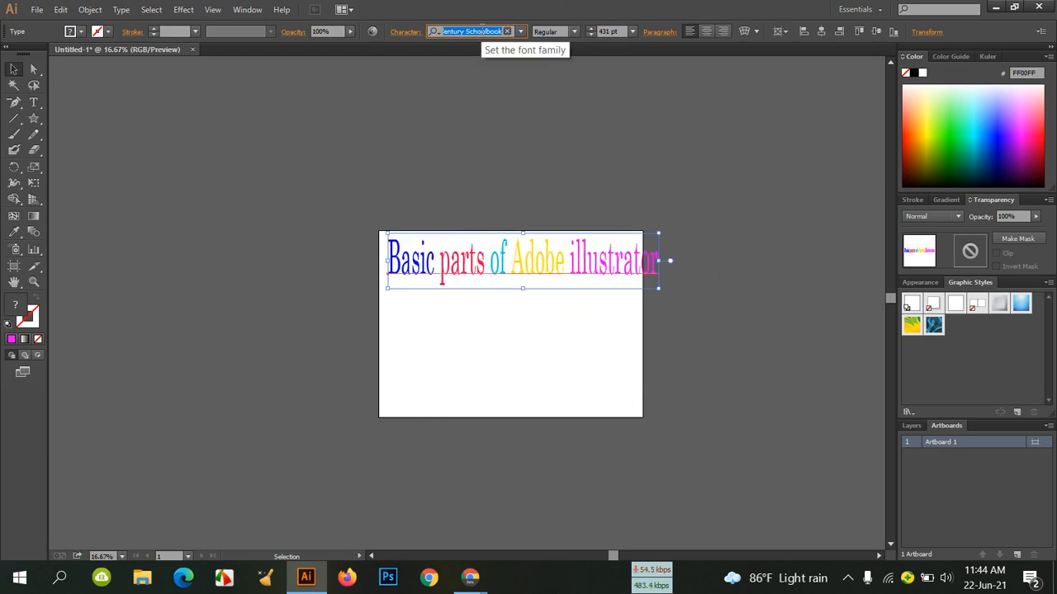
pyautogui.press('Up')
pyautogui.press('Up')
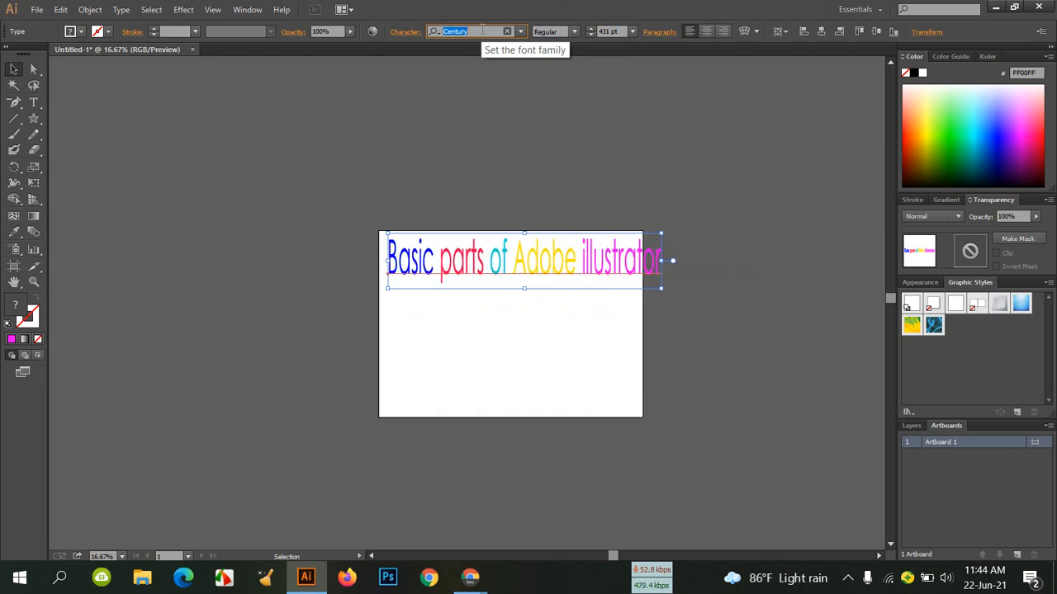
pyautogui.press('Up')
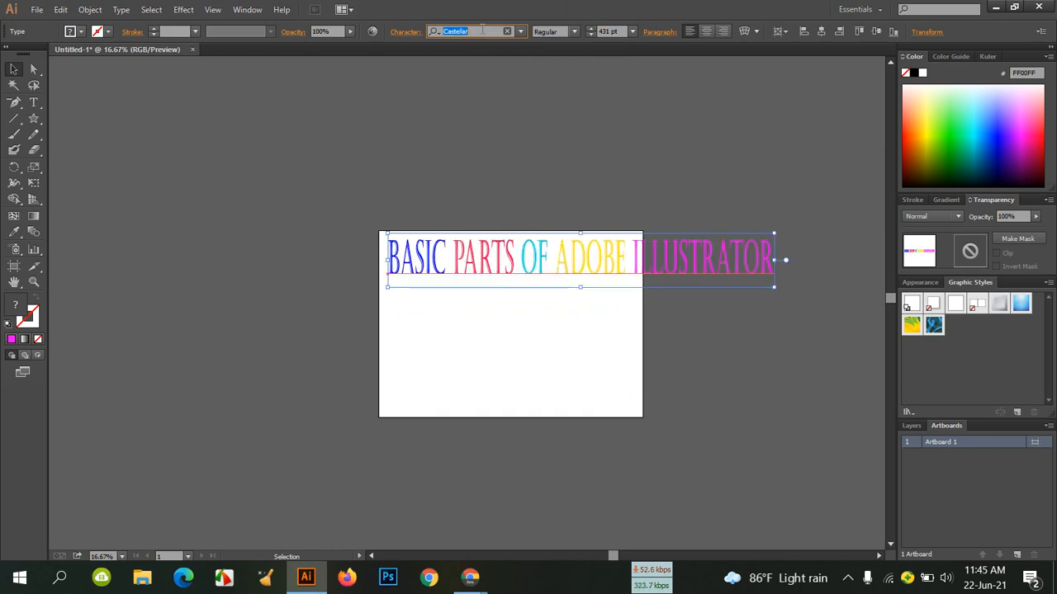
pyautogui.press('Up')
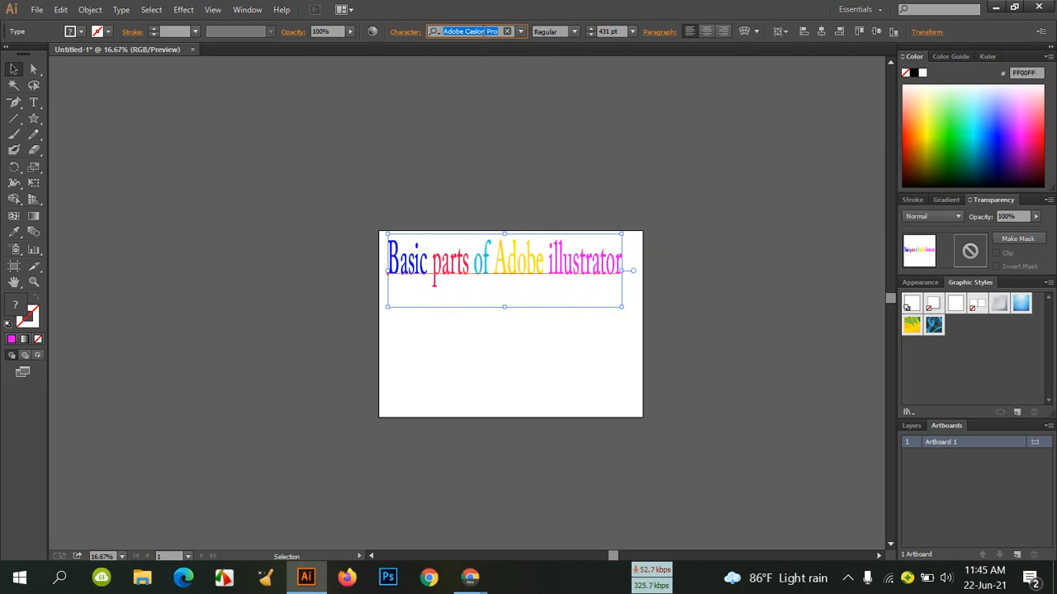
pyautogui.click(155, 116)
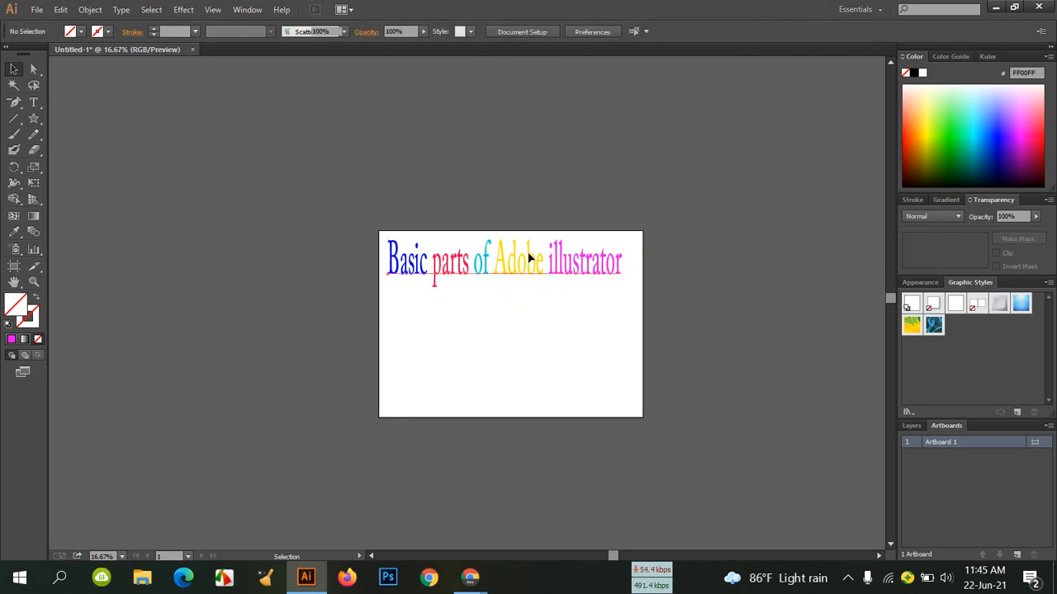
# Enlarge the title to about 454 pt so it nearly spans the artboard, and move it down to the artboard's middle.
pyautogui.click(529, 254)
pyautogui.moveTo(623, 308); pyautogui.dragTo(639, 312)
pyautogui.click(752, 336)
pyautogui.moveTo(579, 268); pyautogui.dragTo(580, 314)
pyautogui.click(723, 311)
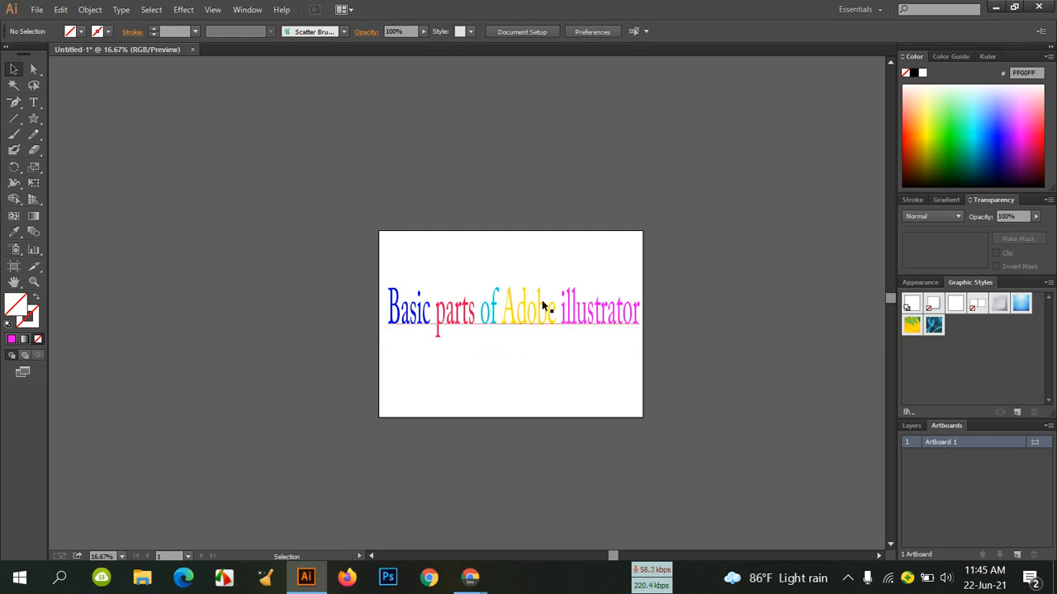
# Break the title into two lines before "Adobe", center-align both lines, and move the block back to the artboard's middle.
pyautogui.click(34, 102)
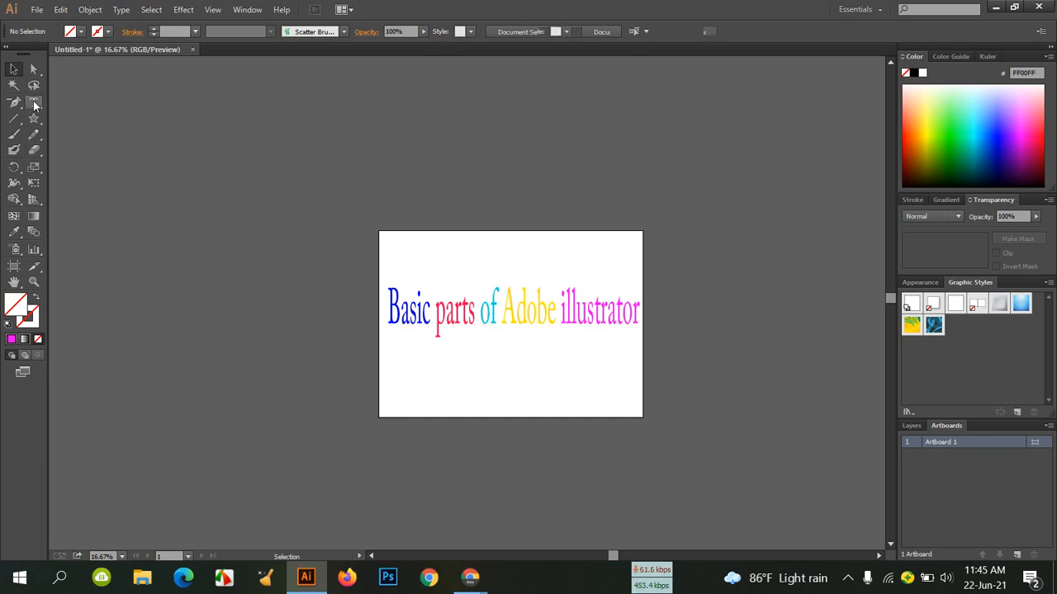
pyautogui.click(501, 311)
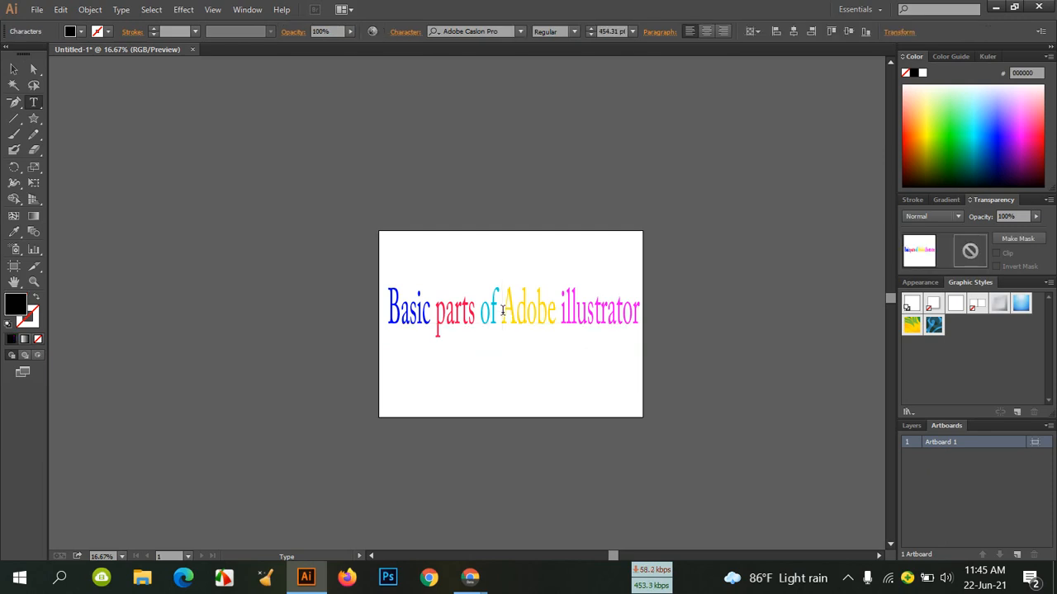
pyautogui.press('Return')
pyautogui.moveTo(528, 381); pyautogui.dragTo(350, 308)
pyautogui.click(706, 35)
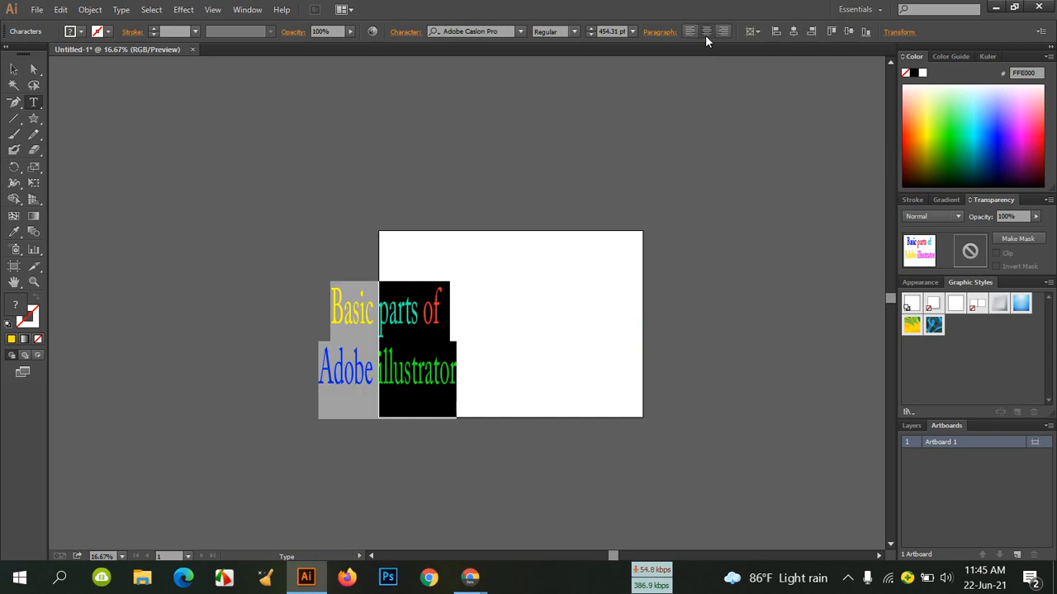
pyautogui.click(13, 69)
pyautogui.moveTo(419, 322); pyautogui.dragTo(534, 298)
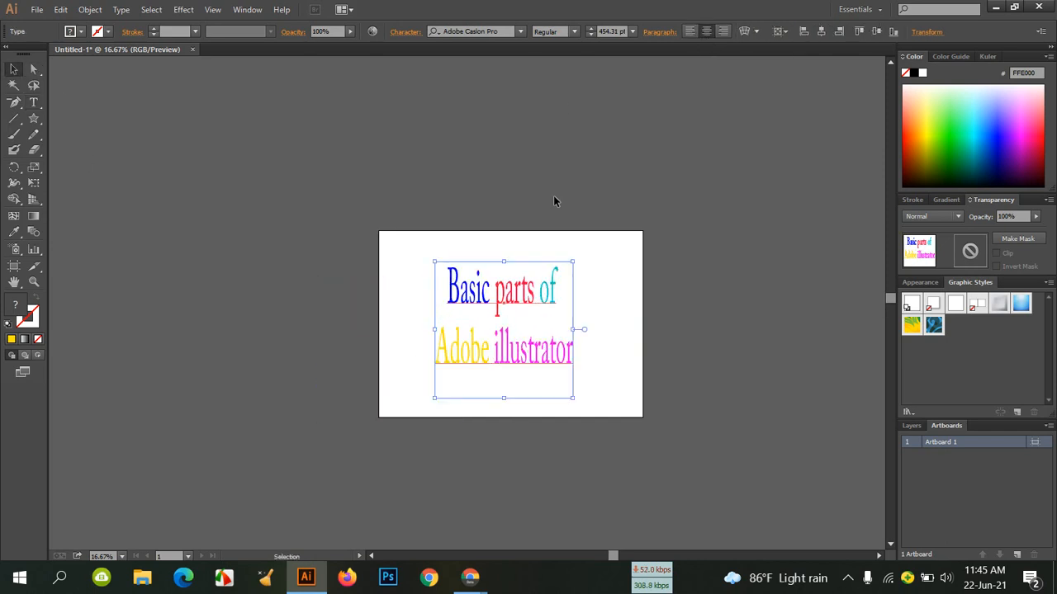
# Set the two-line title's font style to Bold and enlarge it sideways to nearly fill the artboard's width.
pyautogui.click(576, 31)
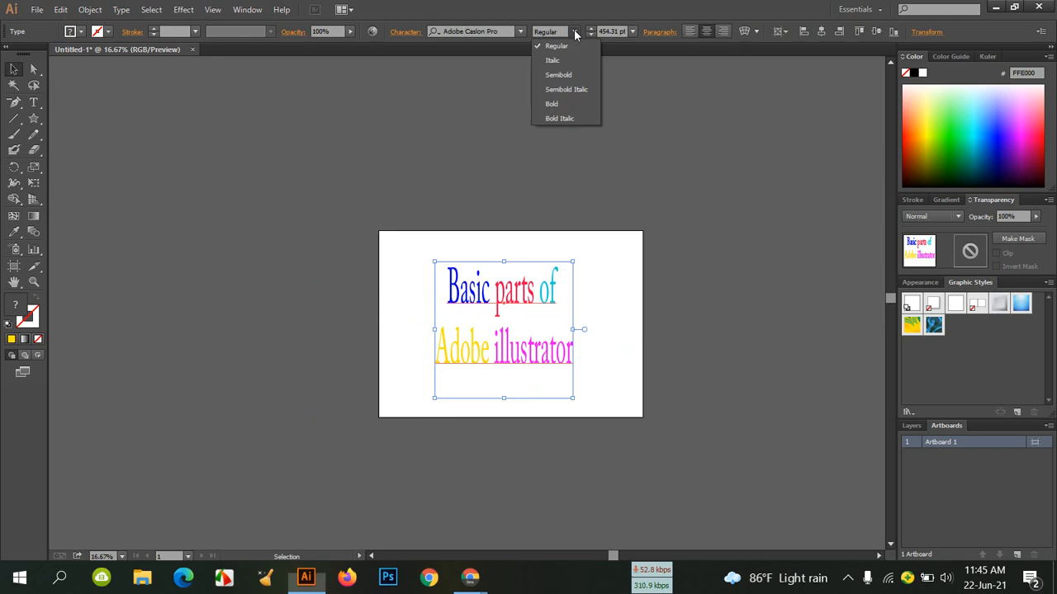
pyautogui.click(566, 103)
pyautogui.moveTo(577, 399); pyautogui.dragTo(631, 400)
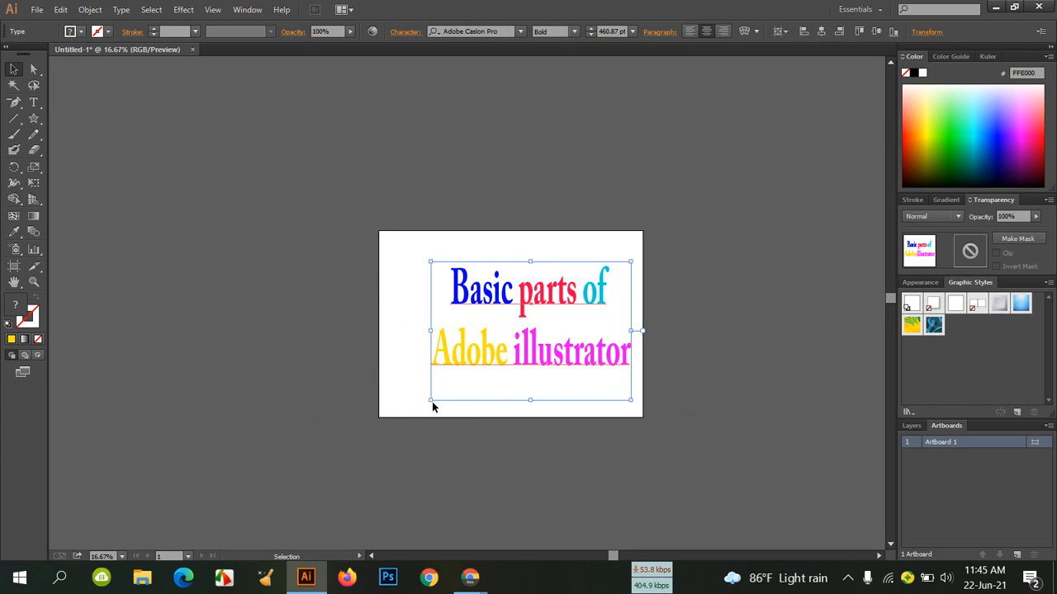
pyautogui.click(429, 401)
pyautogui.click(451, 382)
pyautogui.moveTo(429, 401); pyautogui.dragTo(380, 418)
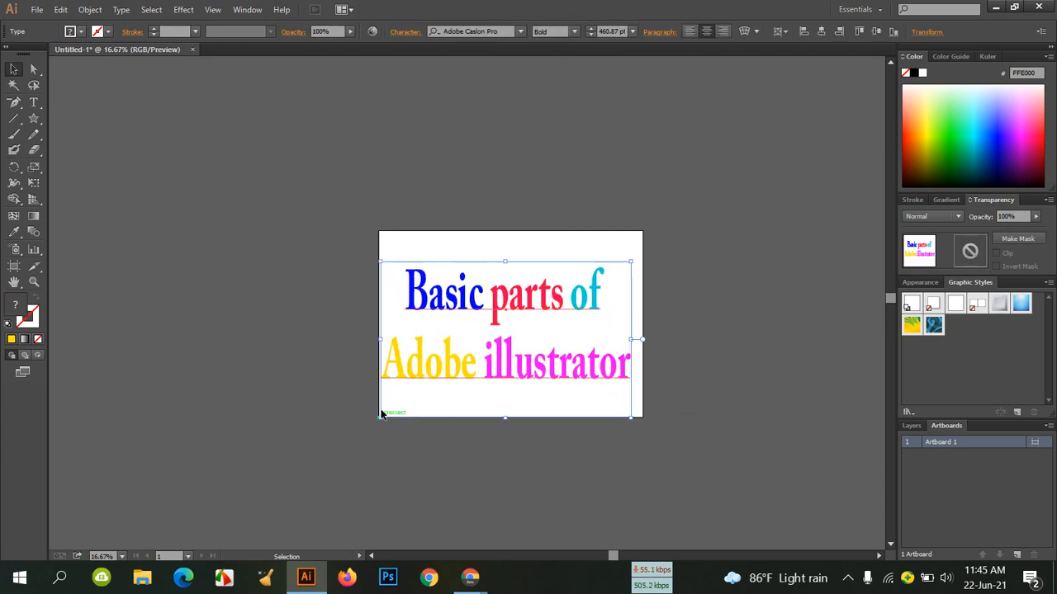
# Stretch the title up to the artboard's upper edge, about 612 pt, and adjust its width to leave a right margin.
pyautogui.moveTo(506, 262); pyautogui.dragTo(506, 234)
pyautogui.moveTo(632, 324); pyautogui.dragTo(642, 325)
pyautogui.click(752, 344)
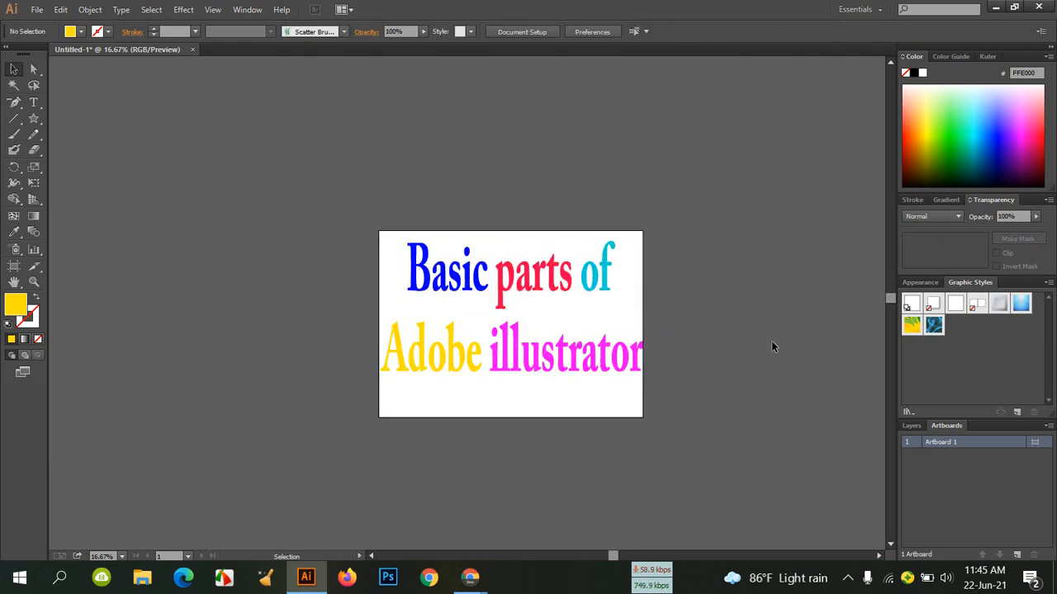
pyautogui.click(653, 334)
pyautogui.moveTo(646, 326); pyautogui.dragTo(623, 327)
pyautogui.click(730, 335)
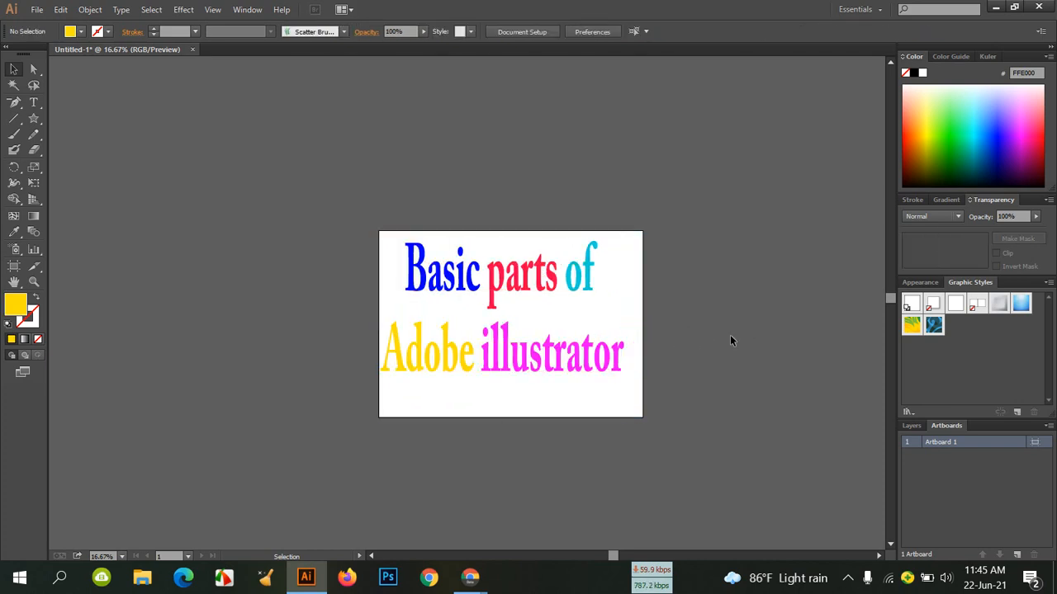
# Nudge the two-line title to the right until it sits roughly centered across the artboard, and deselect it.
pyautogui.click(600, 363)
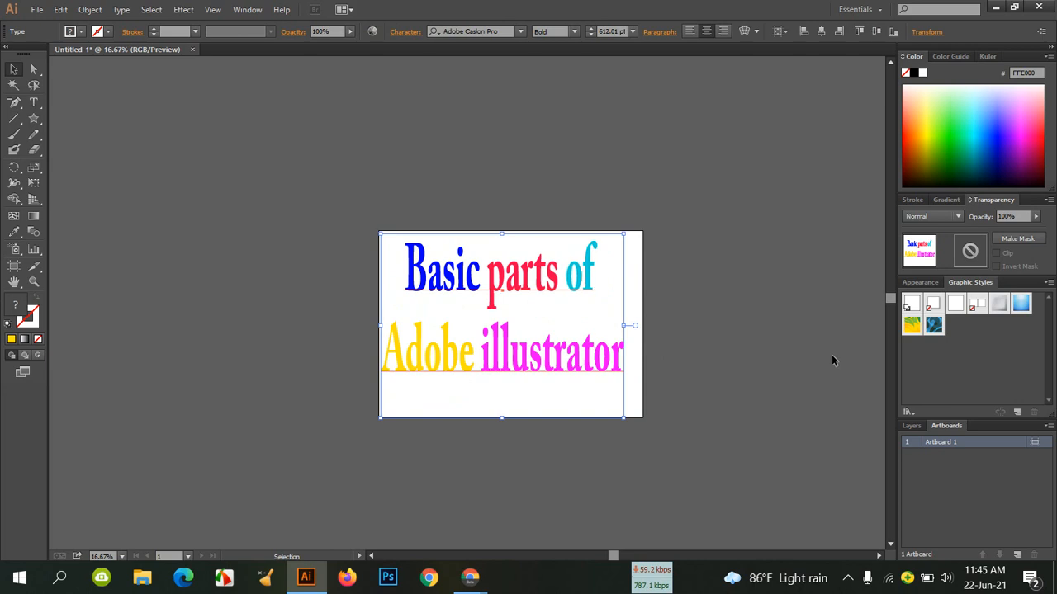
pyautogui.press('Right')
pyautogui.press('Right')
pyautogui.press('Right')
pyautogui.press('Right')
pyautogui.press('Right')
pyautogui.press('Right')
pyautogui.press('Right')
pyautogui.press('Right')
pyautogui.press('Right')
pyautogui.press('Right')
pyautogui.press('Right')
pyautogui.press('Right')
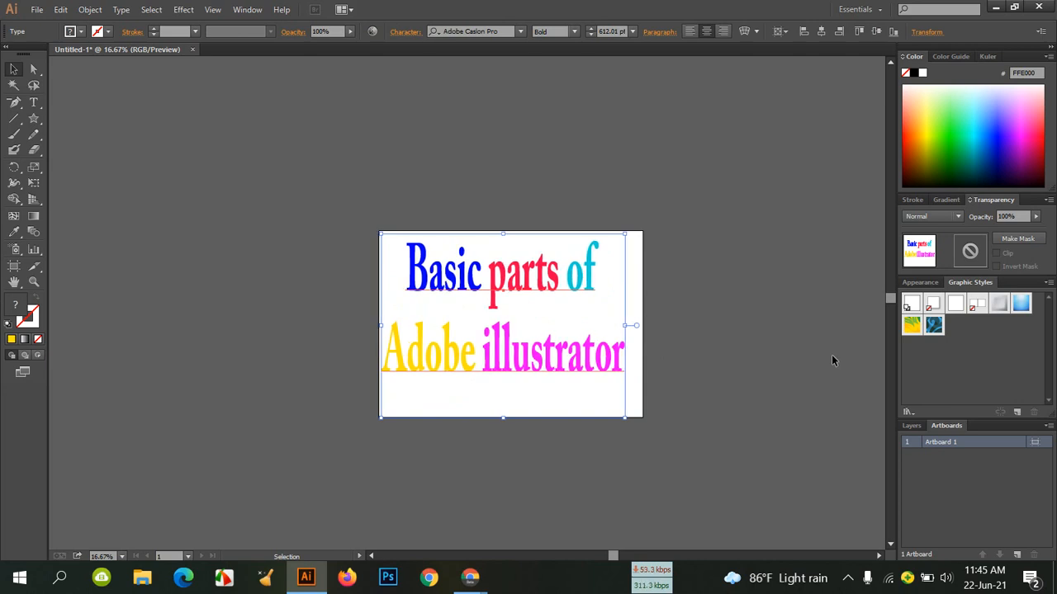
pyautogui.press('Right')
pyautogui.press('Right')
pyautogui.press('Right')
pyautogui.press('Right')
pyautogui.press('Right')
pyautogui.press('Right')
pyautogui.press('Right')
pyautogui.press('Right')
pyautogui.press('Right')
pyautogui.press('Right')
pyautogui.press('Right')
pyautogui.press('Right')
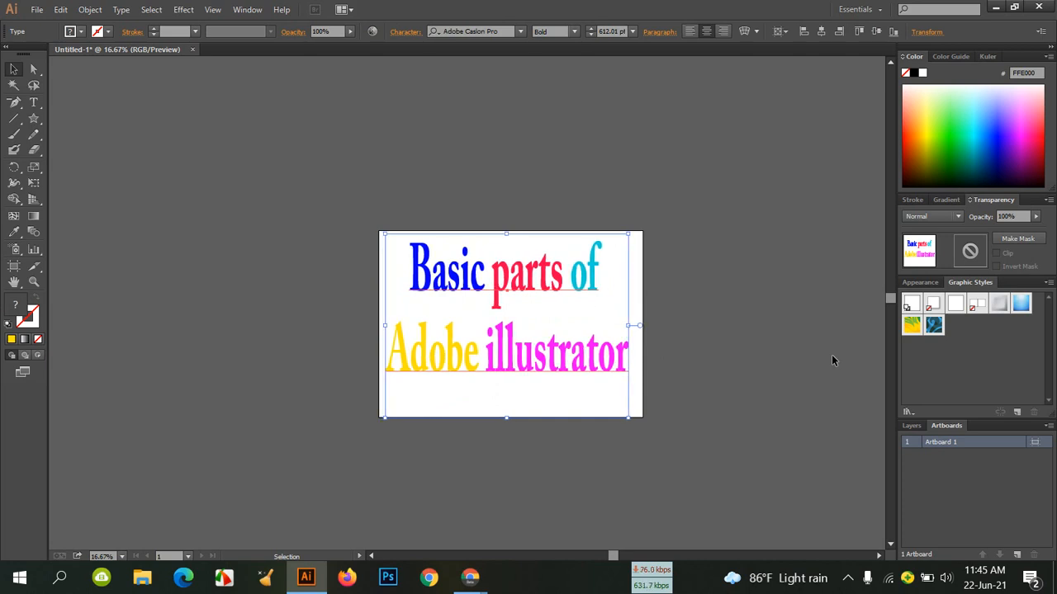
pyautogui.click(830, 355)
pyautogui.click(446, 284)
pyautogui.click(707, 297)
# Recolor the letter "a" in "Basic" red (ED1C24) and deselect the title.
pyautogui.click(33, 101)
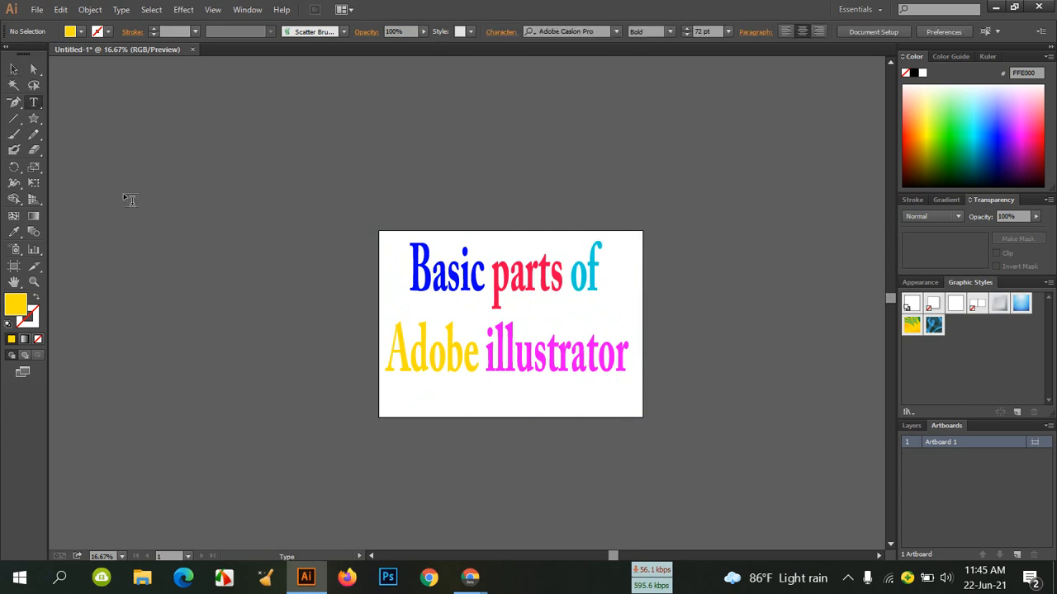
pyautogui.moveTo(434, 279); pyautogui.dragTo(446, 282)
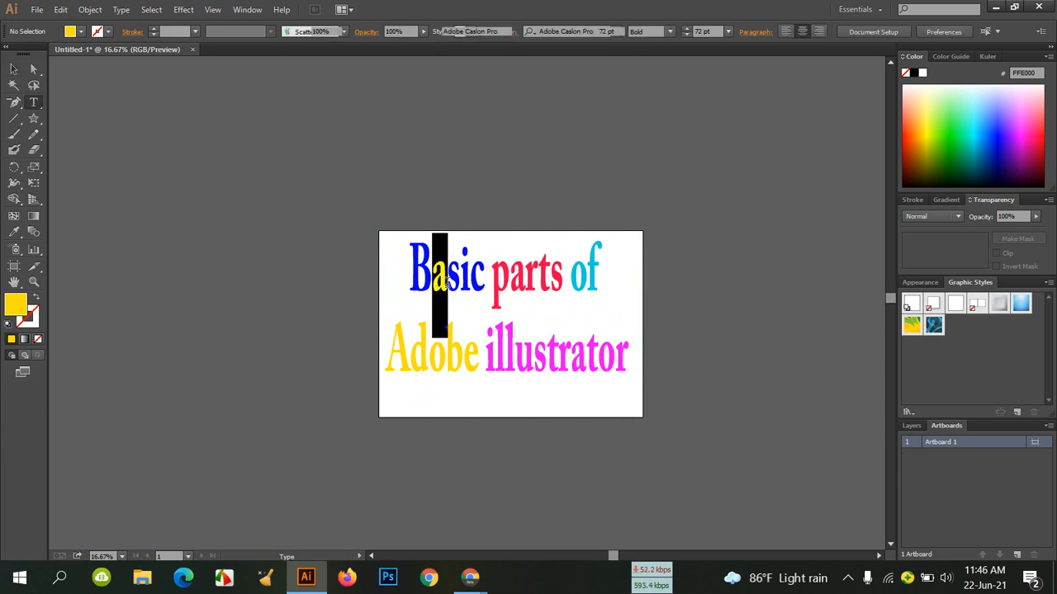
pyautogui.click(71, 33)
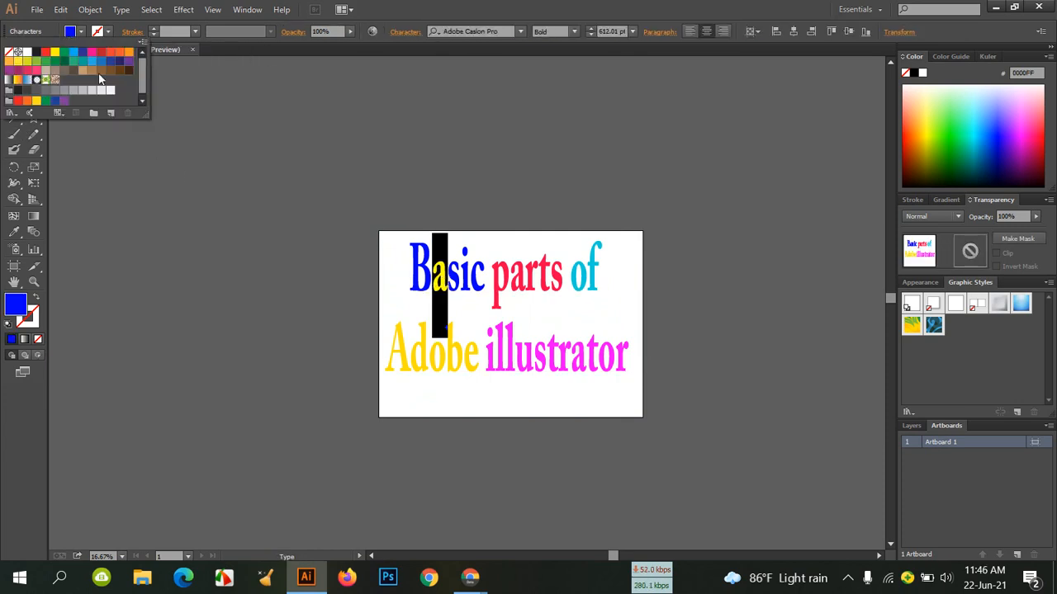
pyautogui.click(47, 53)
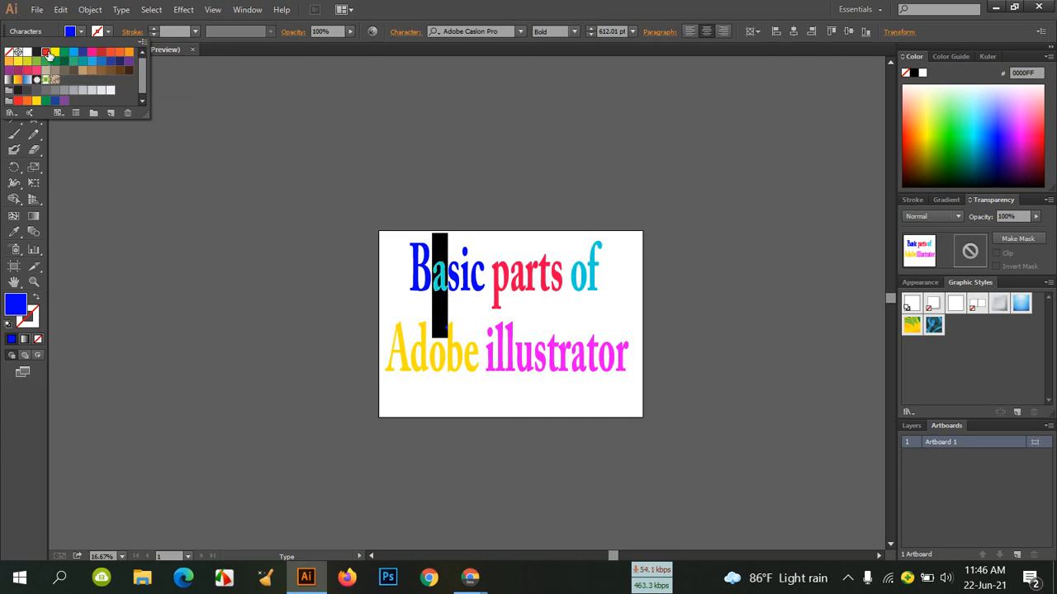
pyautogui.click(421, 4)
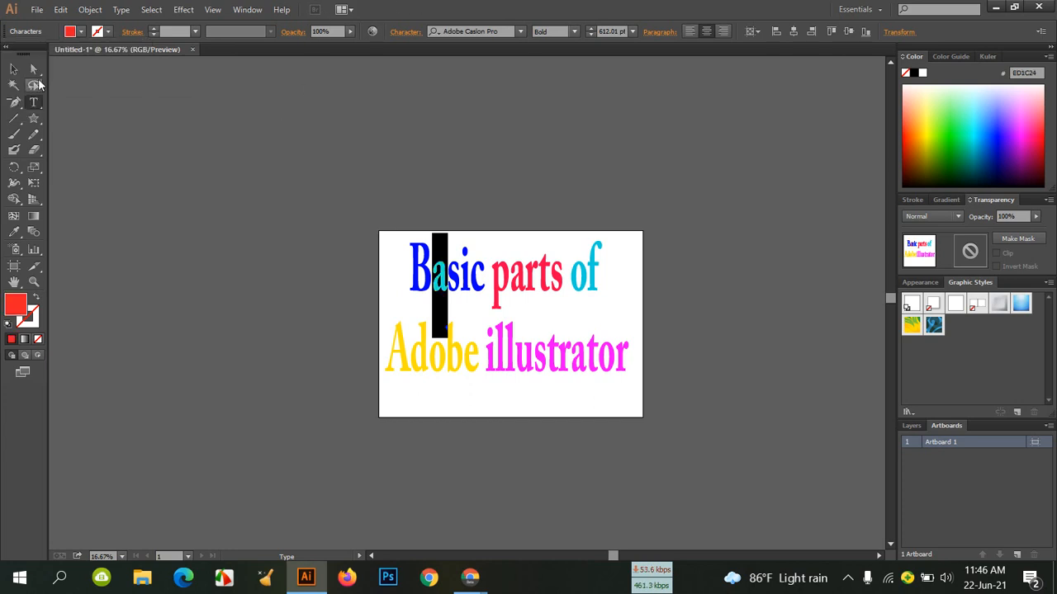
pyautogui.click(13, 69)
pyautogui.click(248, 161)
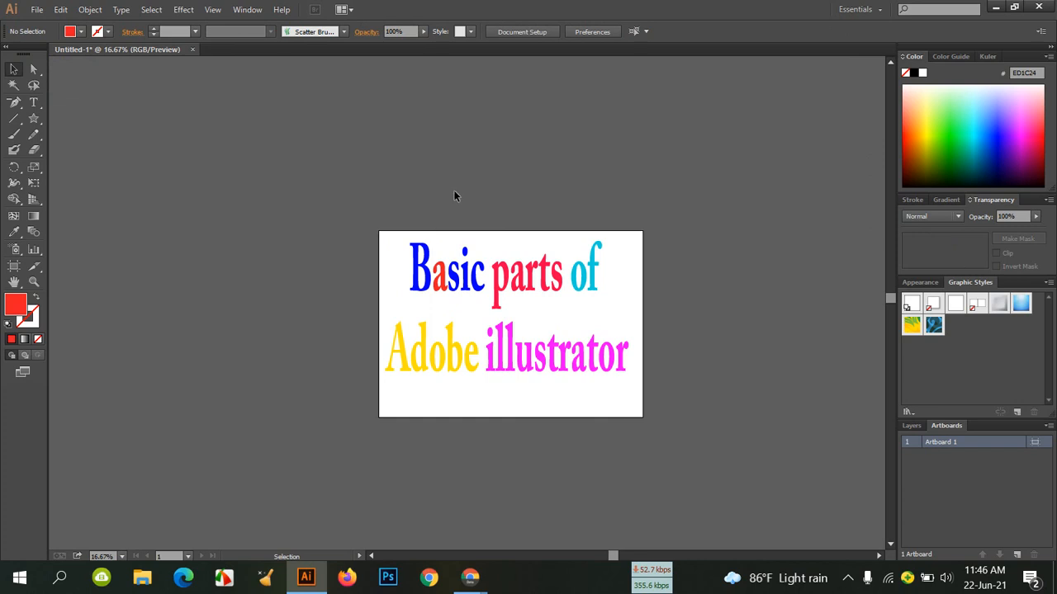
# Recolor the letter "A" in "Adobe" orange with the hex value FF8B00 and deselect the title.
pyautogui.click(422, 365)
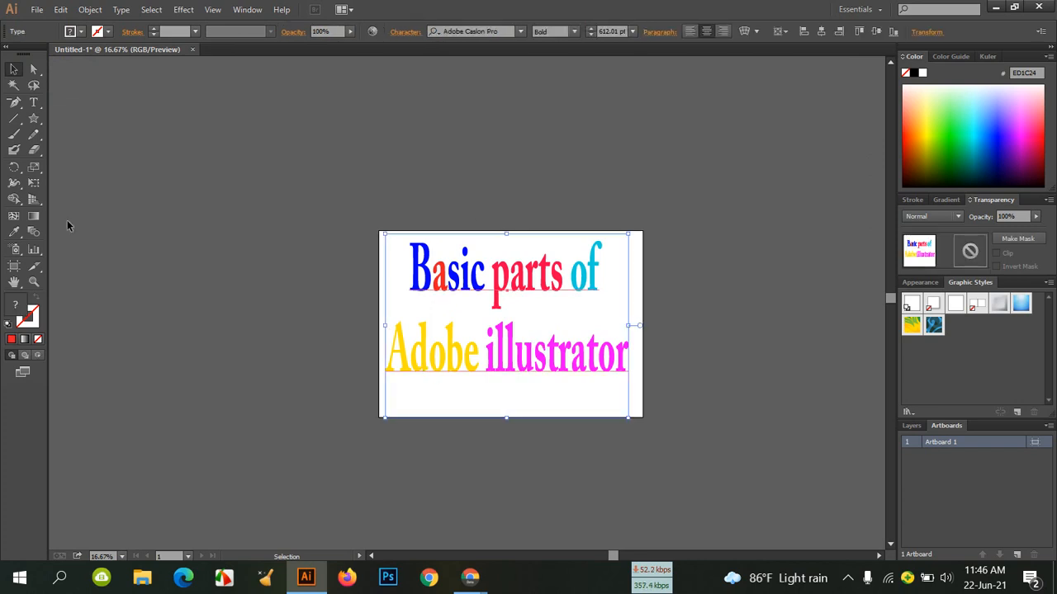
pyautogui.click(33, 102)
pyautogui.click(326, 250)
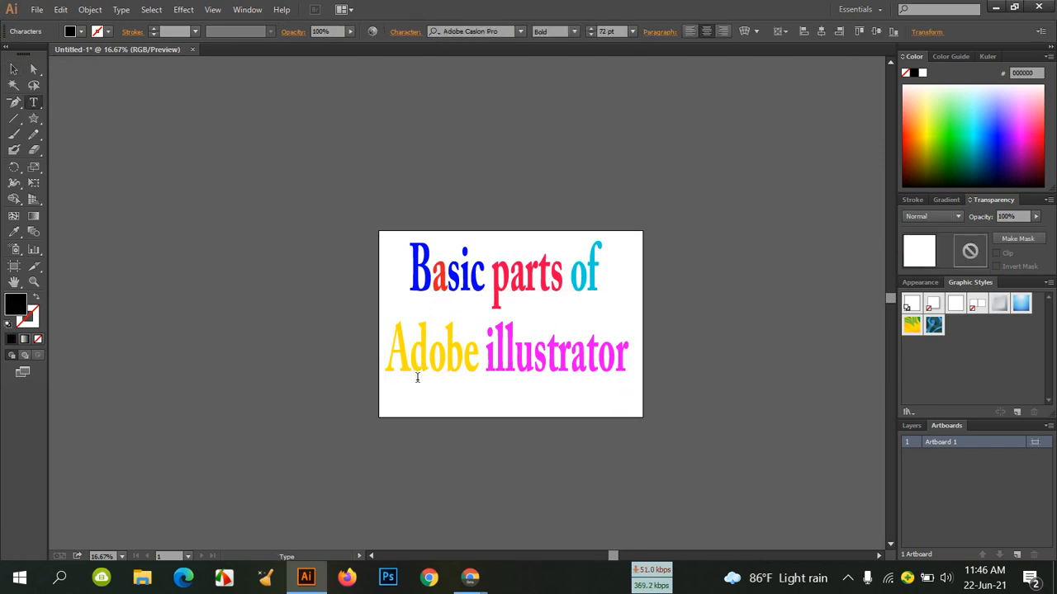
pyautogui.moveTo(412, 353); pyautogui.dragTo(374, 345)
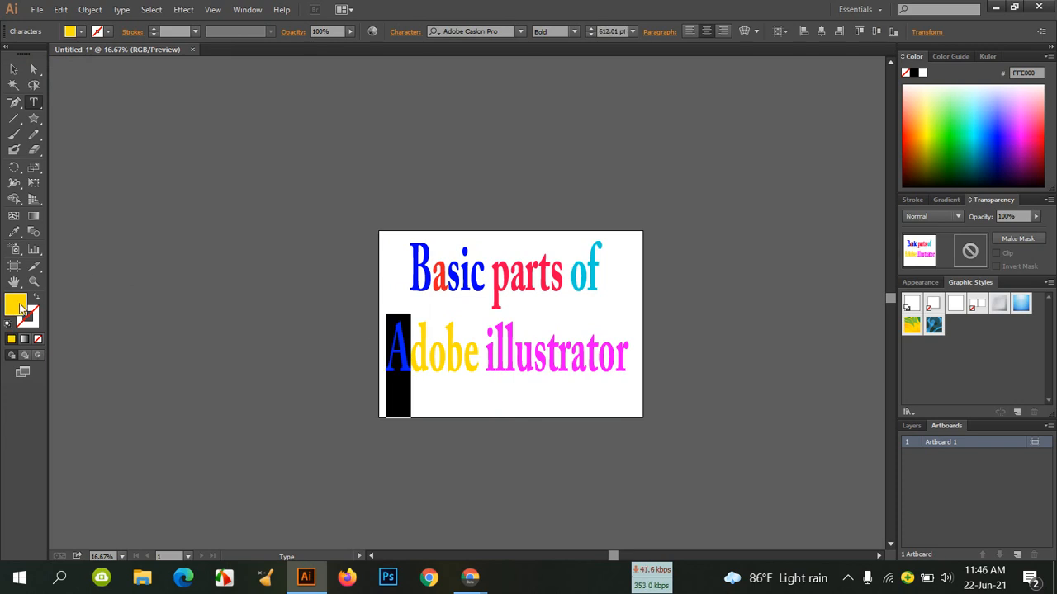
pyautogui.doubleClick(21, 308)
pyautogui.click(245, 367)
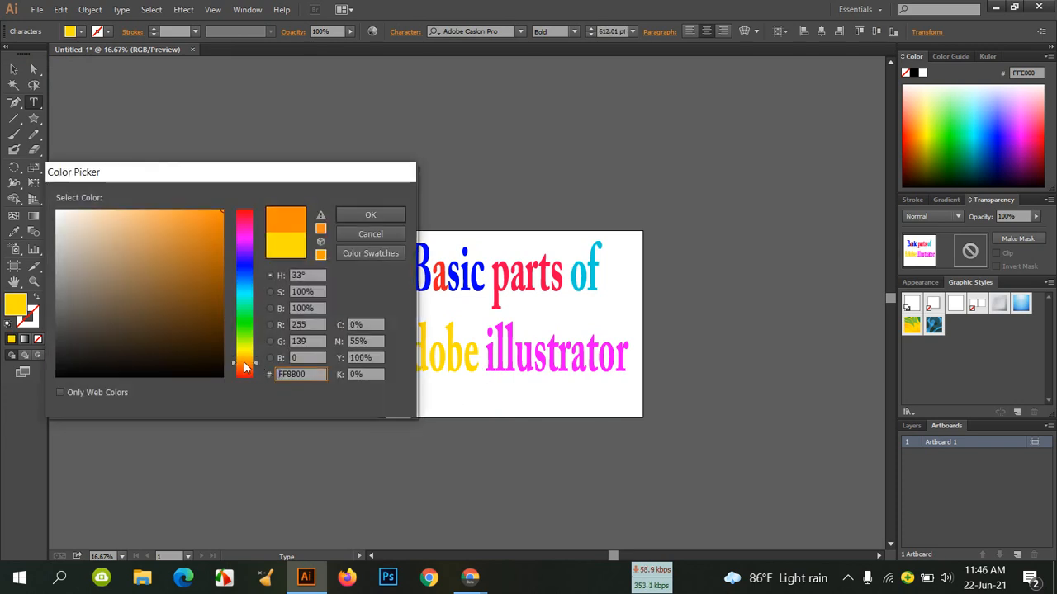
pyautogui.click(371, 215)
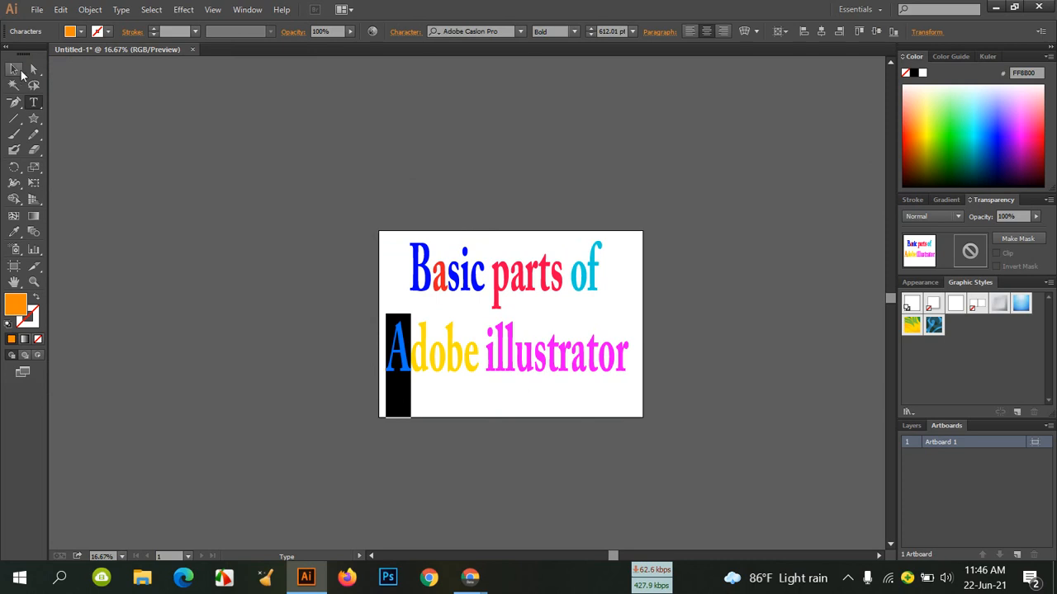
pyautogui.click(17, 71)
pyautogui.click(449, 123)
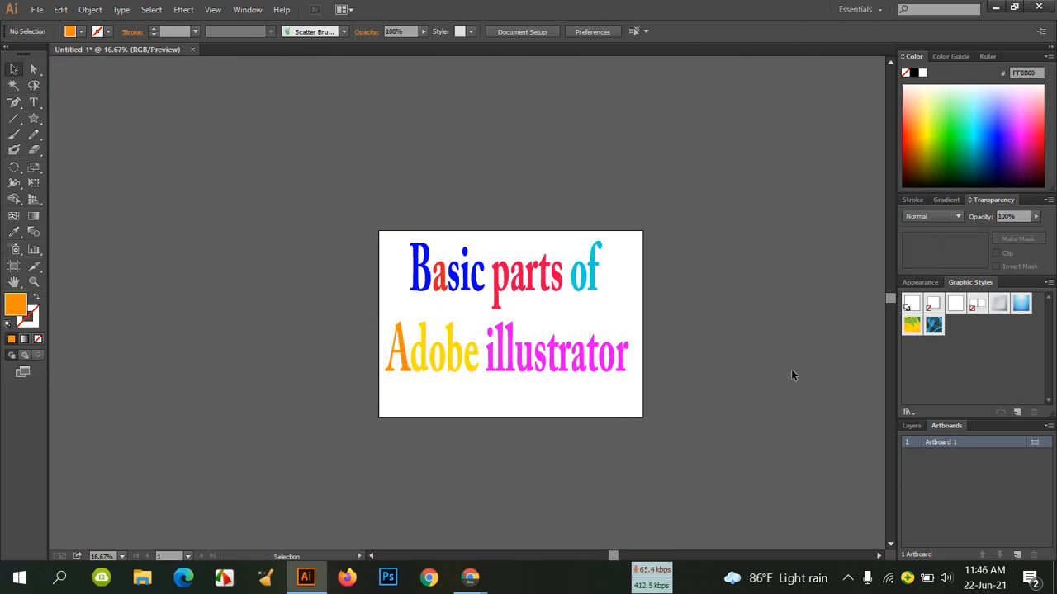
# Nudge the whole two-line title slightly to the right on the artboard and deselect it.
pyautogui.click(628, 360)
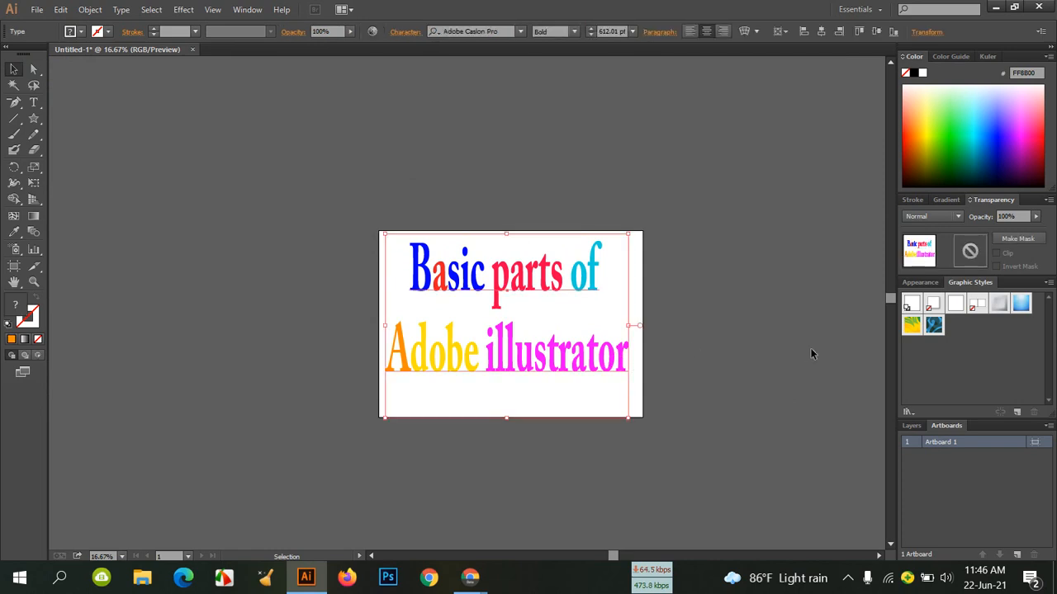
pyautogui.press('Right')
pyautogui.press('Right')
pyautogui.press('Right')
pyautogui.press('Right')
pyautogui.press('Right')
pyautogui.press('Right')
pyautogui.press('Right')
pyautogui.press('Right')
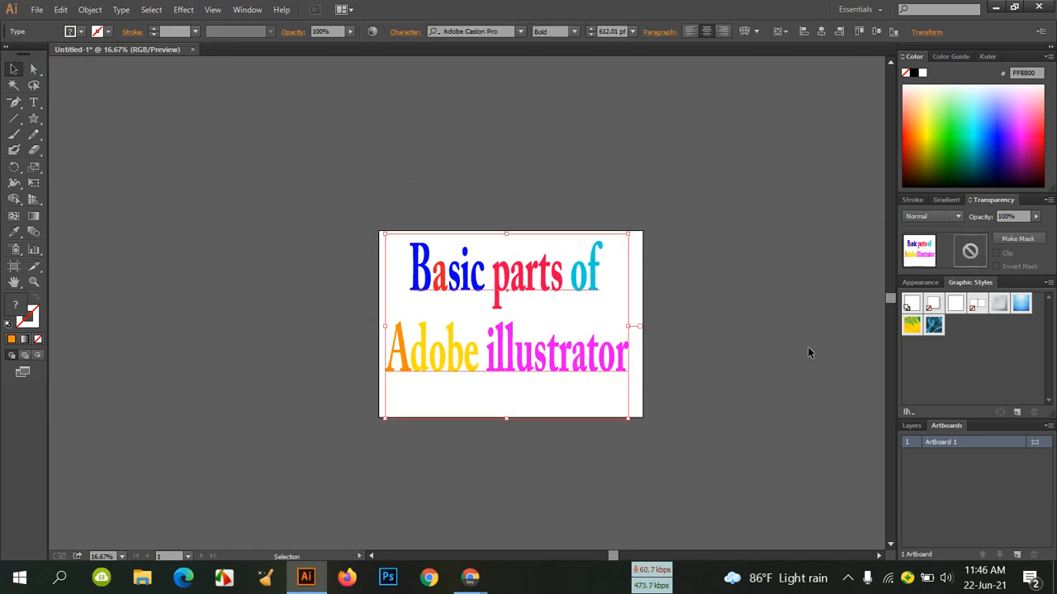
pyautogui.click(802, 301)
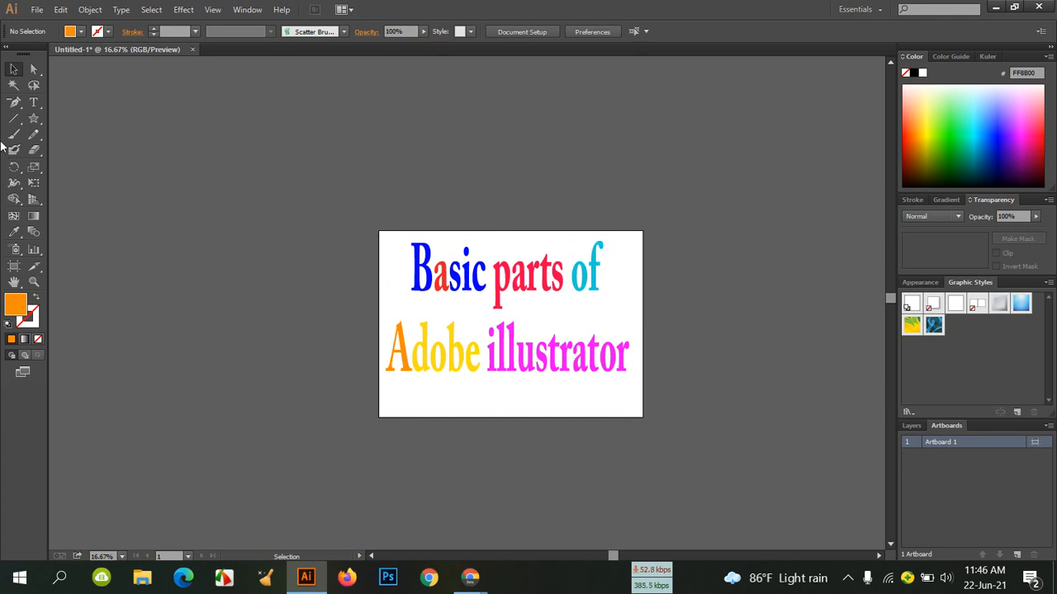
# Draw a 2400 by 1700 px rectangle covering the entire artboard and fill it with green 8DC63F.
pyautogui.moveTo(33, 118); pyautogui.dragTo(65, 118)
pyautogui.moveTo(379, 231); pyautogui.dragTo(643, 417)
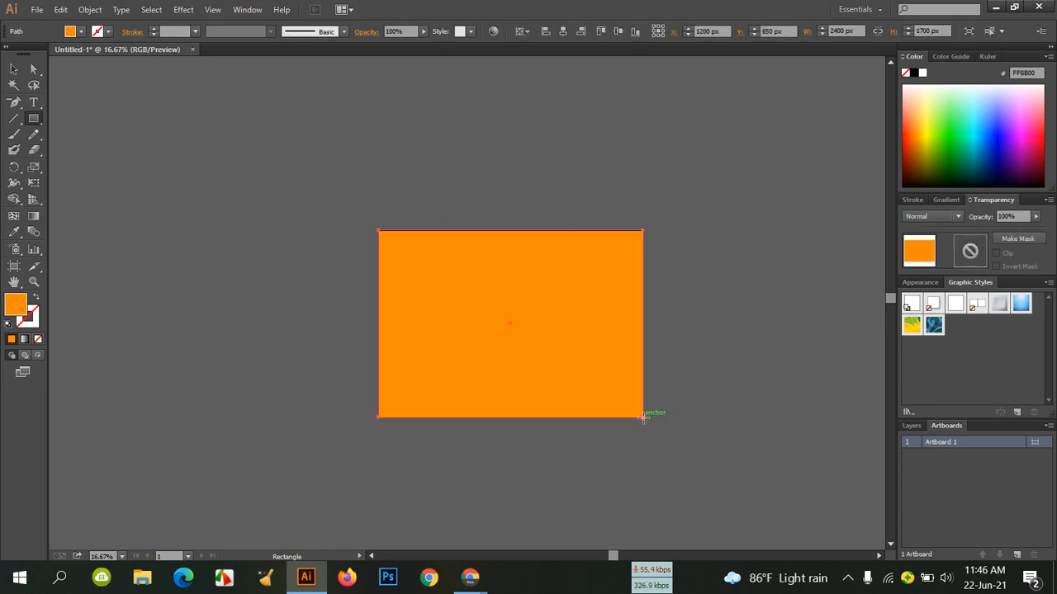
pyautogui.click(80, 32)
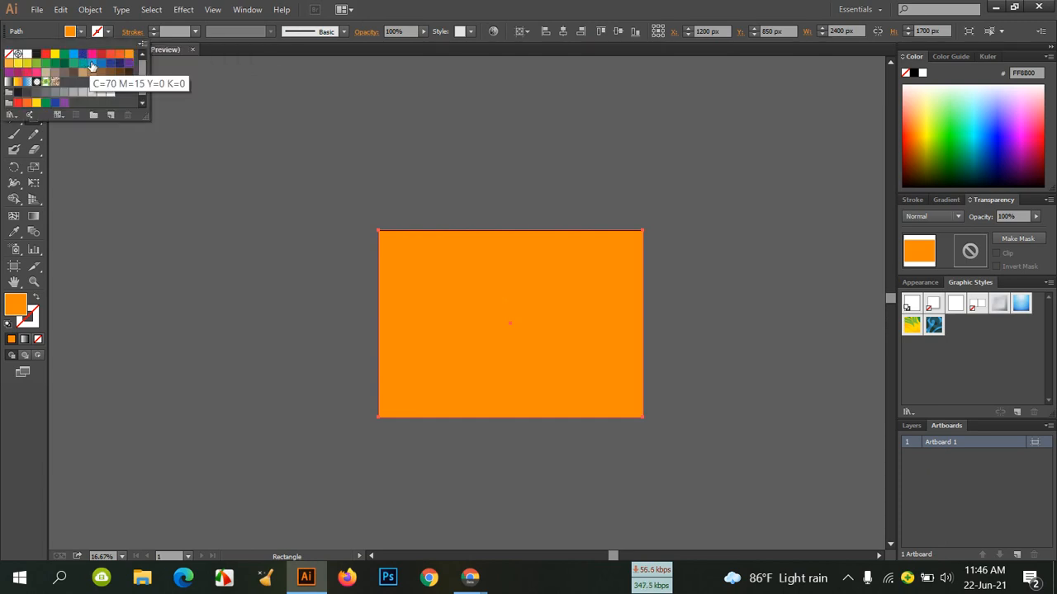
pyautogui.click(37, 64)
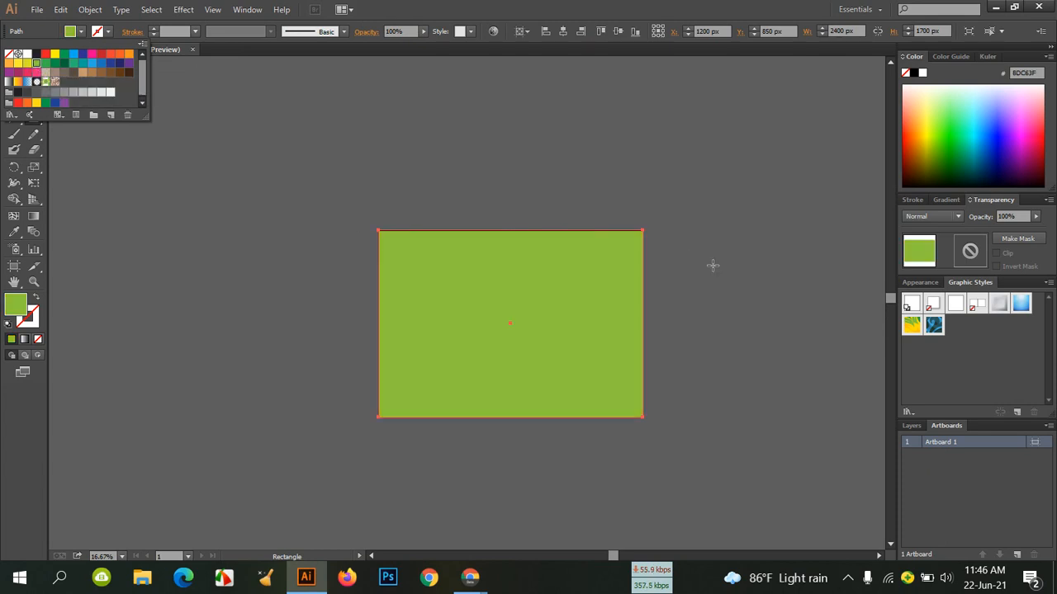
pyautogui.click(217, 87)
# Send the green rectangle to the back, behind the two-line title.
pyautogui.click(13, 70)
pyautogui.press('a')
pyautogui.hotkey('ctrl', 'shift', '[')
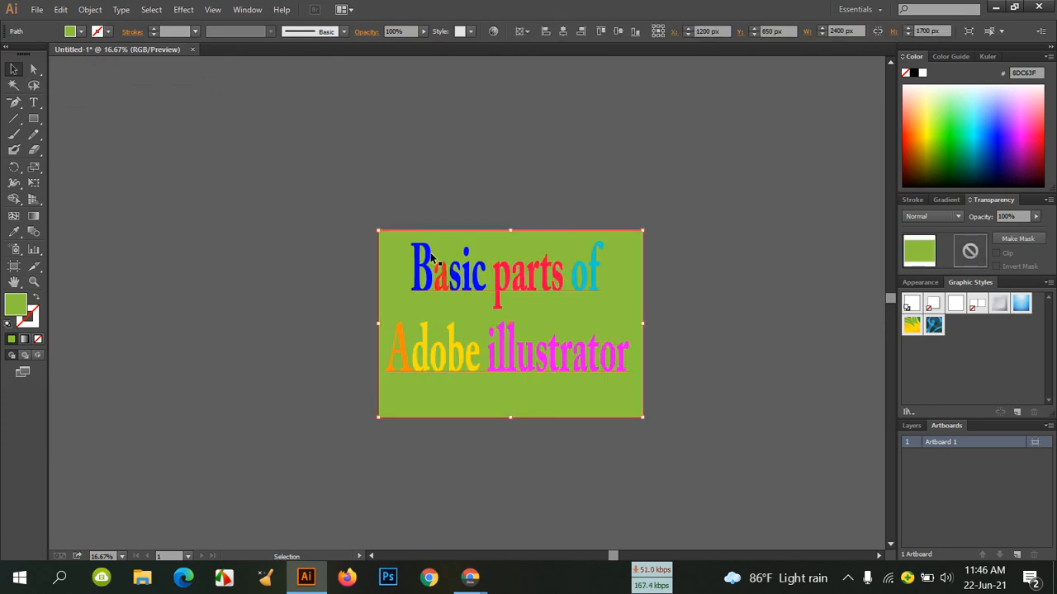
# Recolor the whole title pale green (D9F9A5) against the green background and deselect it.
pyautogui.click(505, 399)
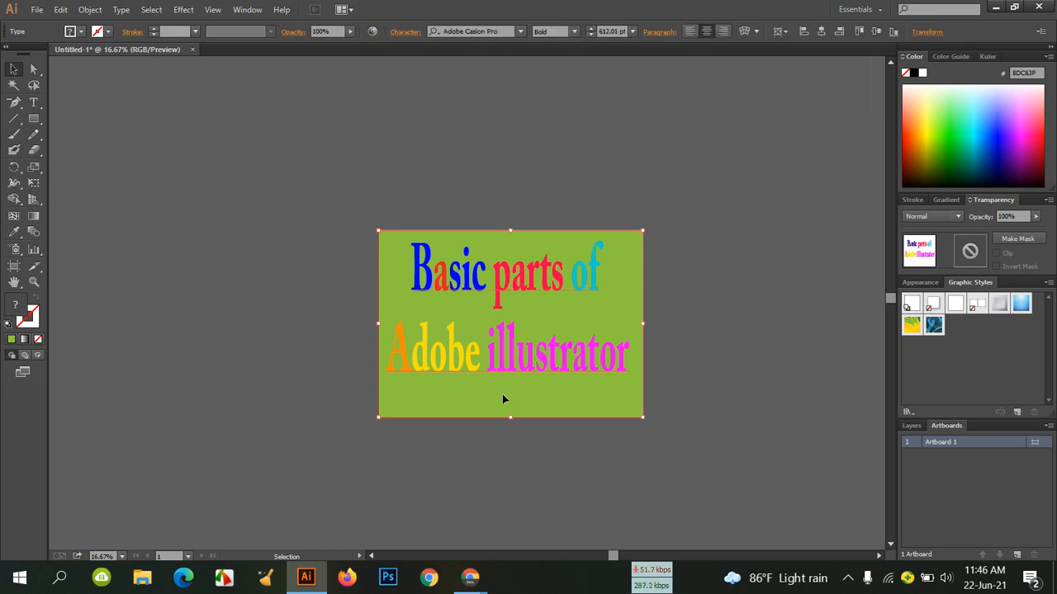
pyautogui.click(12, 339)
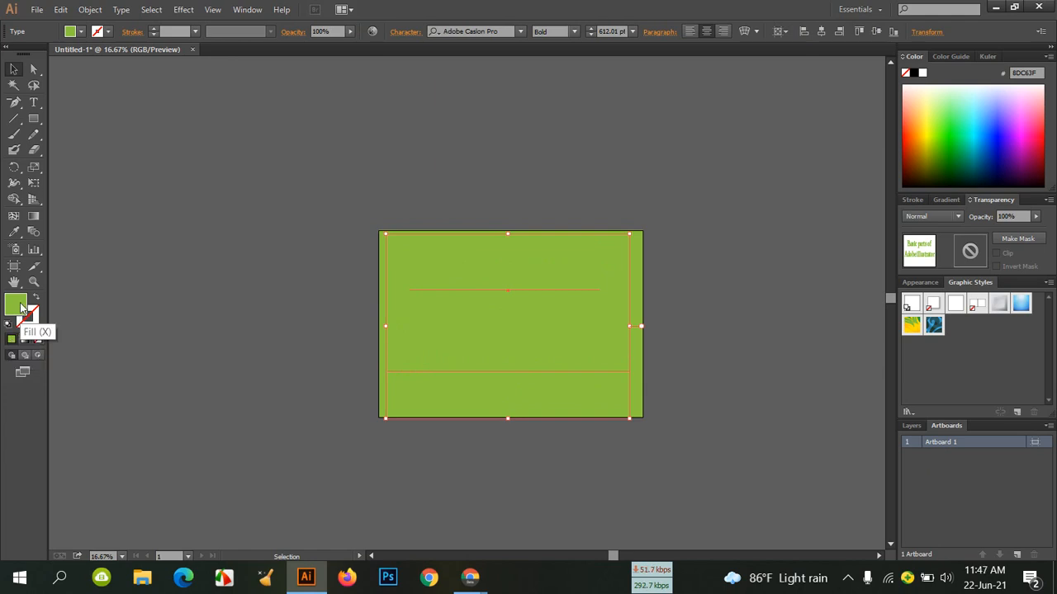
pyautogui.doubleClick(20, 306)
pyautogui.click(113, 213)
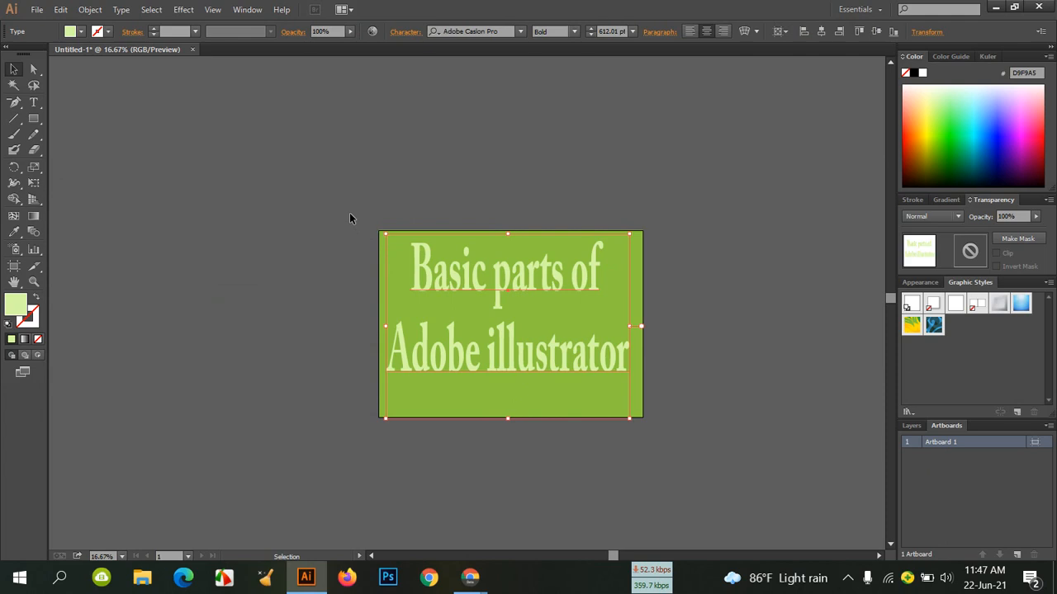
pyautogui.click(792, 266)
# Undo the title's pale green recoloring and the green background rectangle, back to the multicolored title on white.
pyautogui.click(628, 323)
pyautogui.press('a')
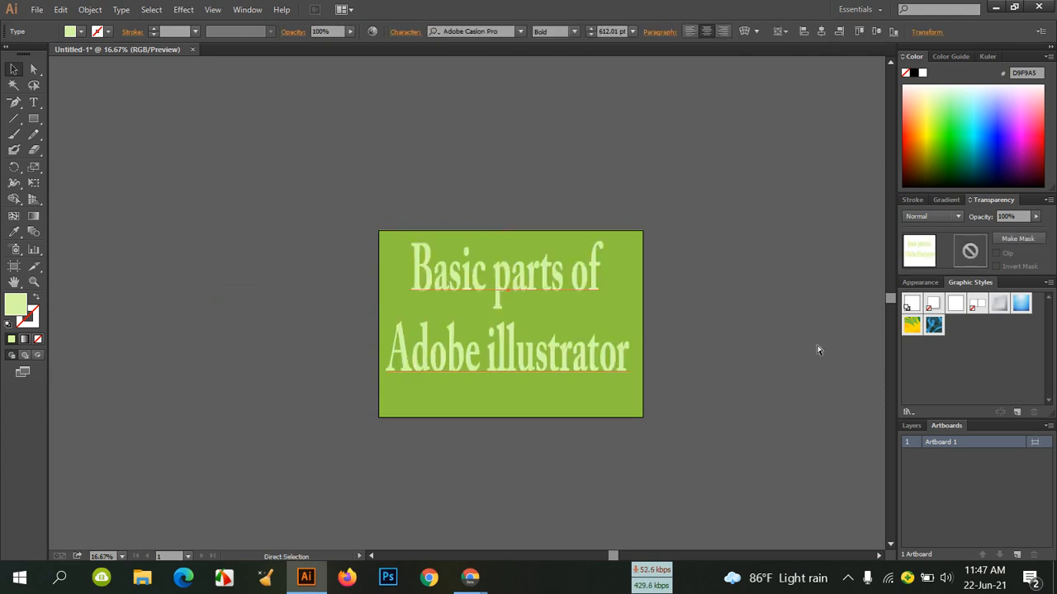
pyautogui.press('v')
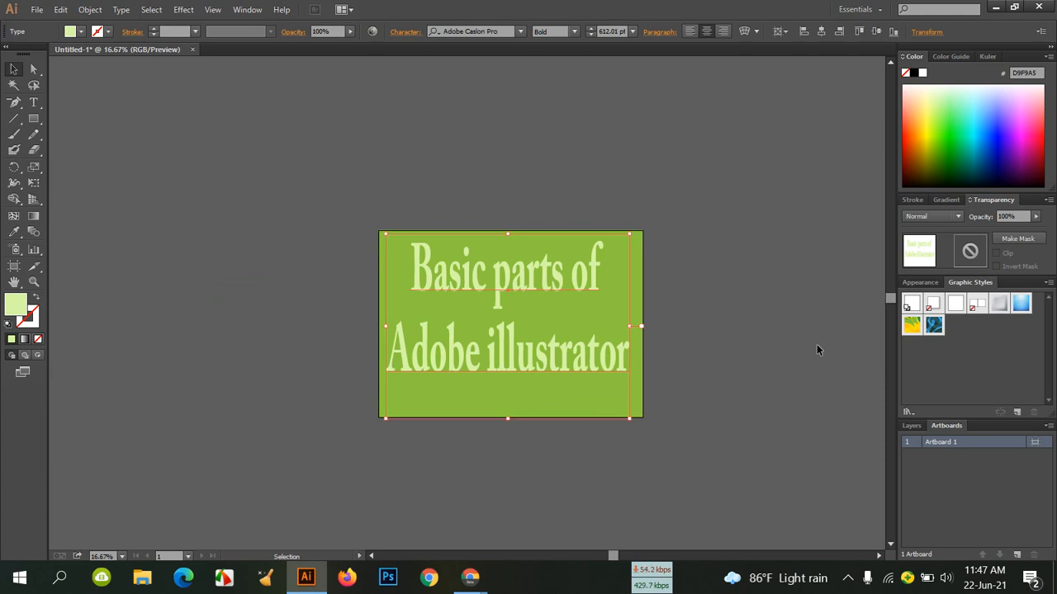
pyautogui.press('Delete')
pyautogui.hotkey('ctrl', 'z')
pyautogui.hotkey('ctrl', 'z')
pyautogui.hotkey('ctrl', 'z')
pyautogui.hotkey('ctrl', 'z')
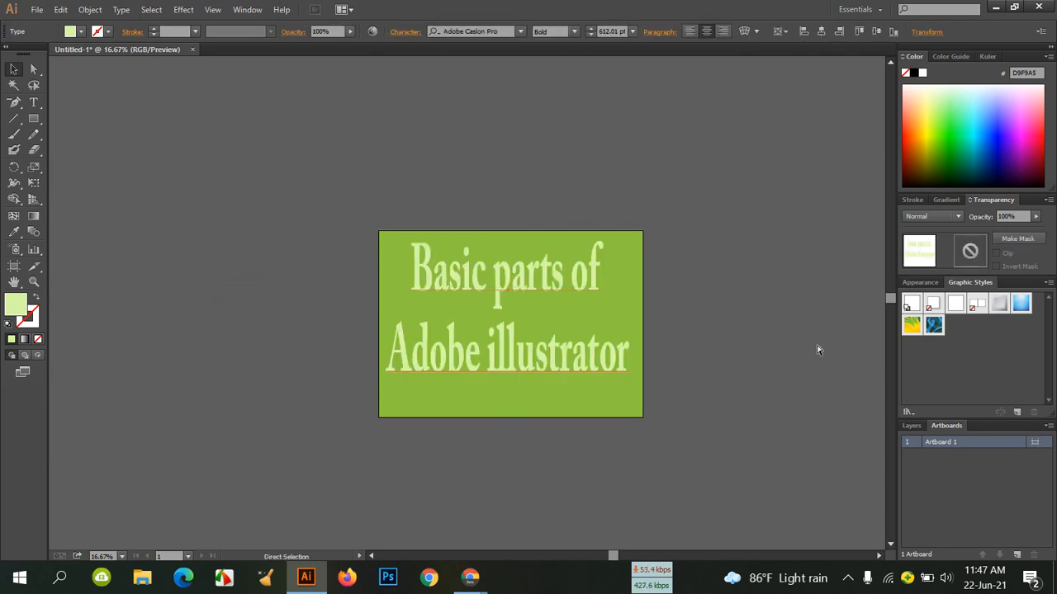
pyautogui.hotkey('ctrl', 'z')
pyautogui.hotkey('ctrl', 'z')
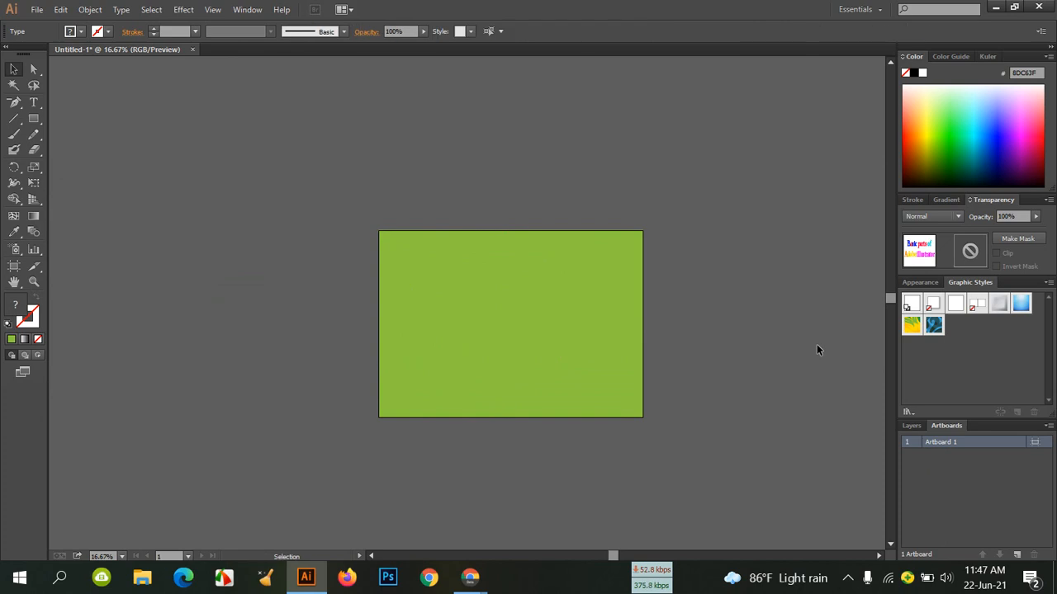
pyautogui.hotkey('ctrl', 'z')
pyautogui.hotkey('ctrl', 'z')
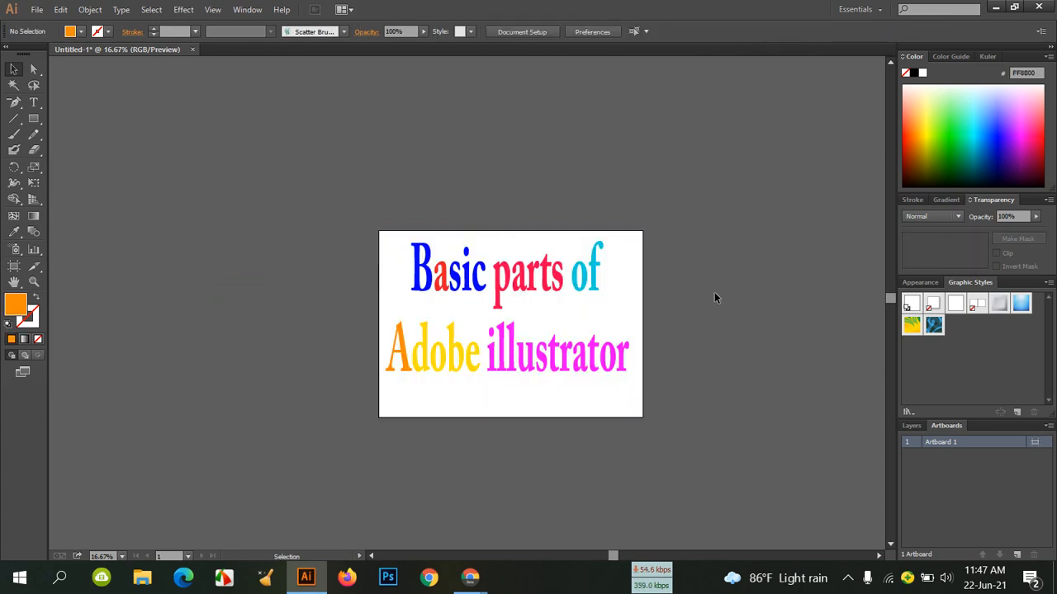
# Give the whole title a dark blue stroke with a weight of 8 pt and deselect it.
pyautogui.click(612, 362)
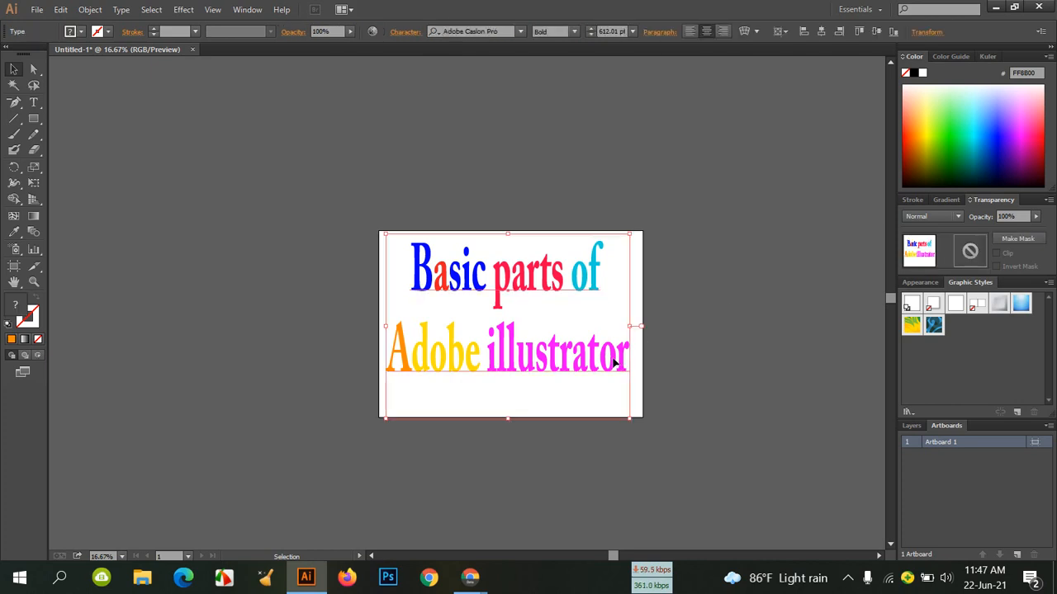
pyautogui.click(108, 32)
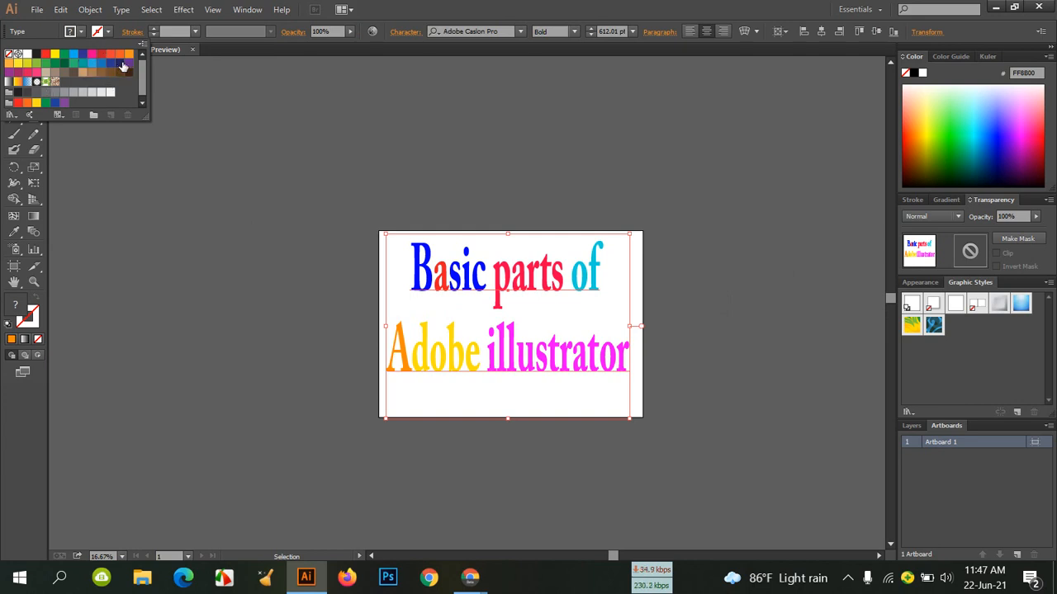
pyautogui.click(121, 64)
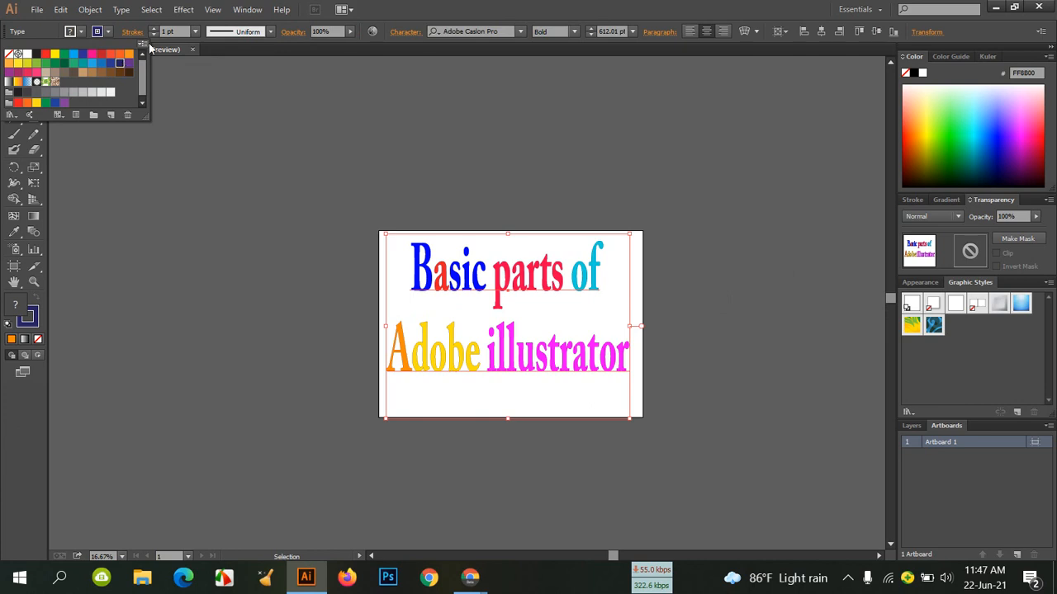
pyautogui.click(154, 29)
pyautogui.click(154, 29)
pyautogui.click(153, 29)
pyautogui.click(154, 29)
pyautogui.click(154, 29)
pyautogui.click(154, 29)
pyautogui.click(154, 29)
pyautogui.click(154, 29)
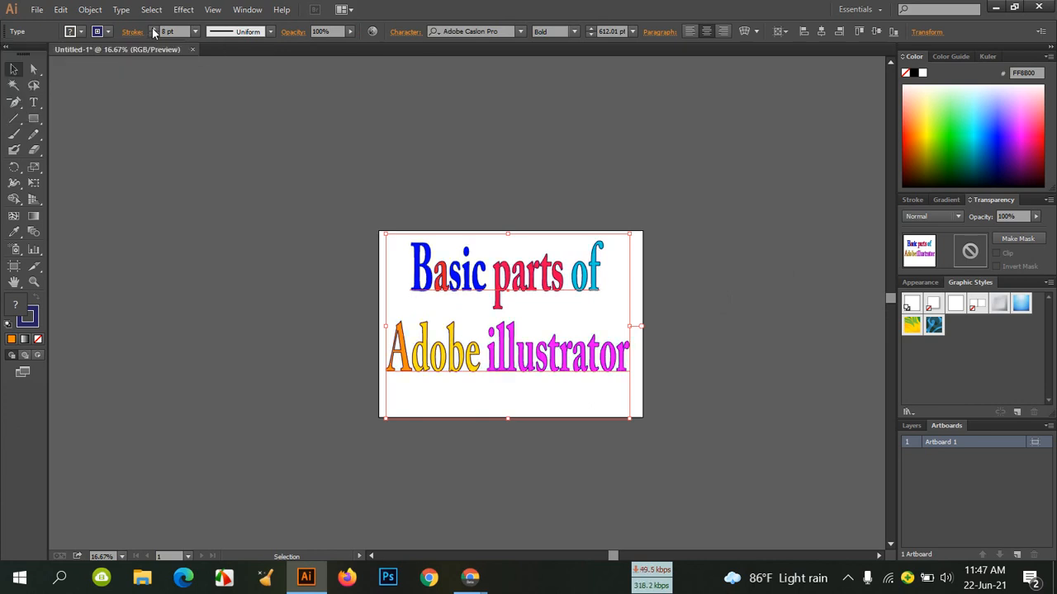
pyautogui.click(779, 286)
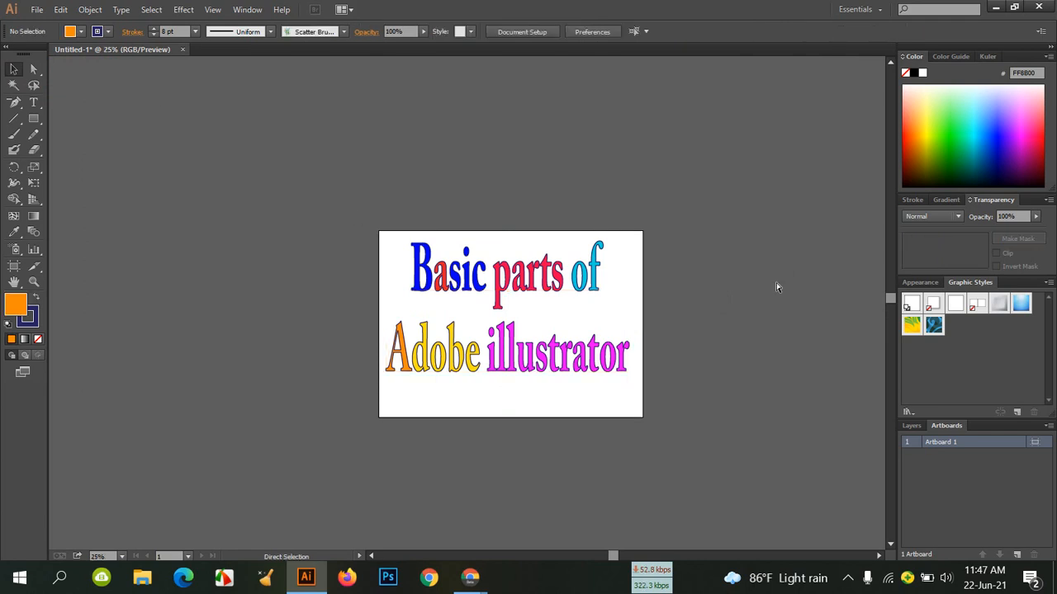
# Align the whole title to the horizontal center of the artboard.
pyautogui.hotkey('ctrl', '=')
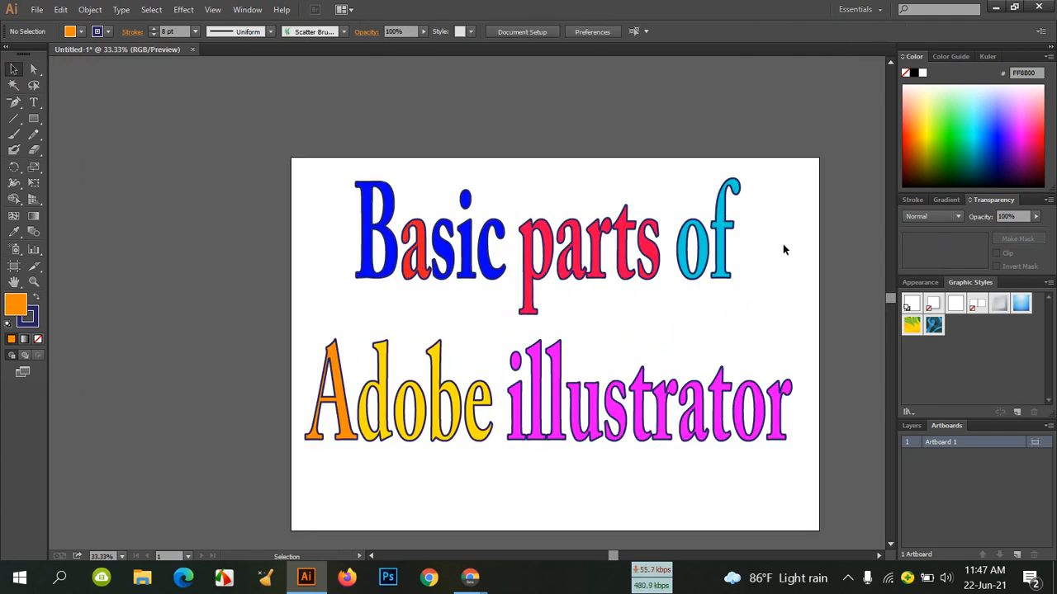
pyautogui.hotkey('ctrl', 'a')
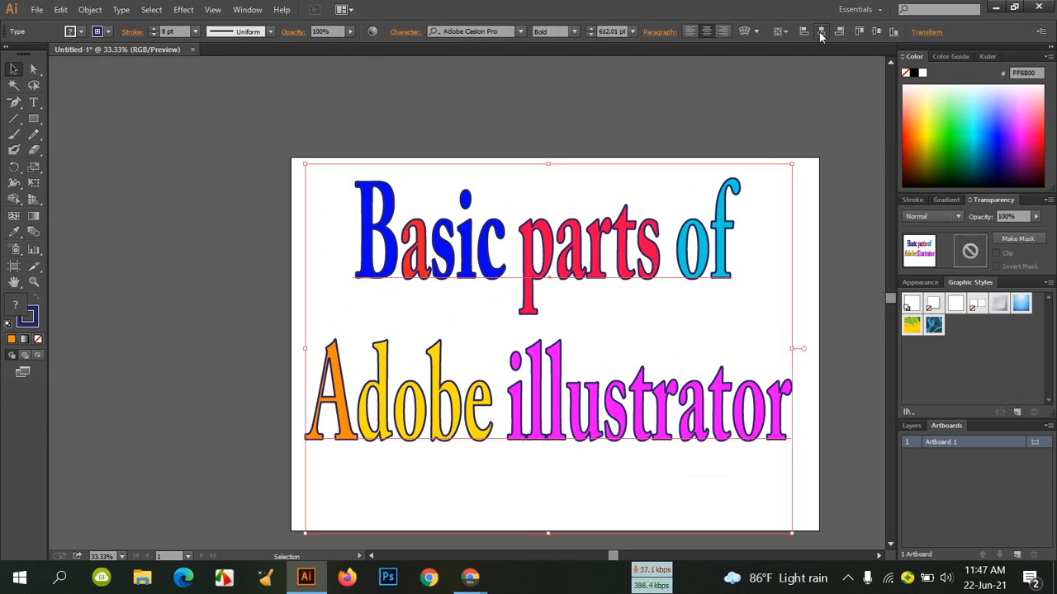
pyautogui.click(821, 31)
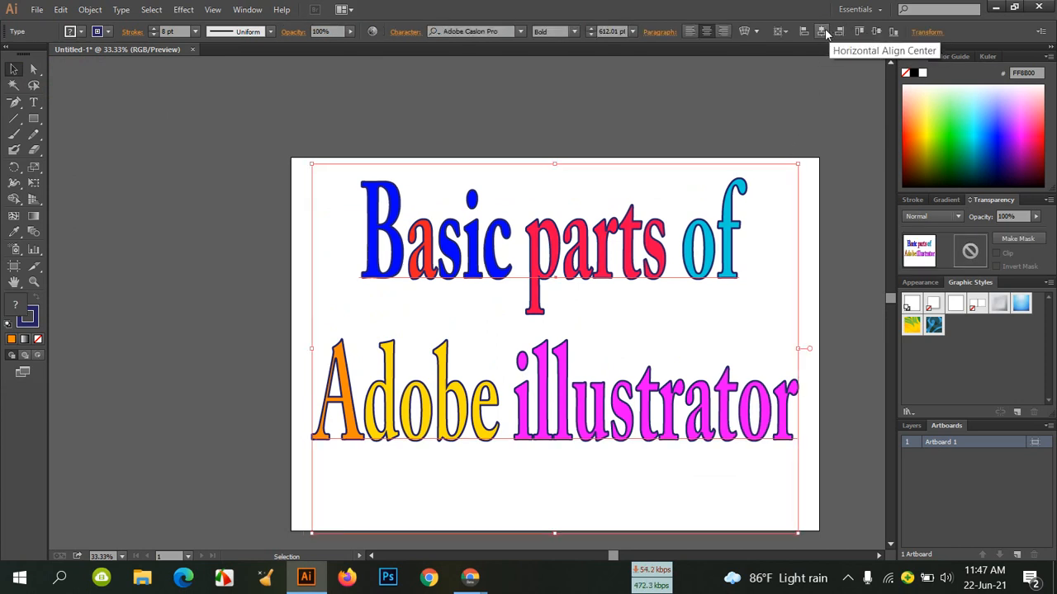
# Align the title vertically to the artboard's center, nudge it down slightly to balance the visible text, and deselect it.
pyautogui.click(876, 31)
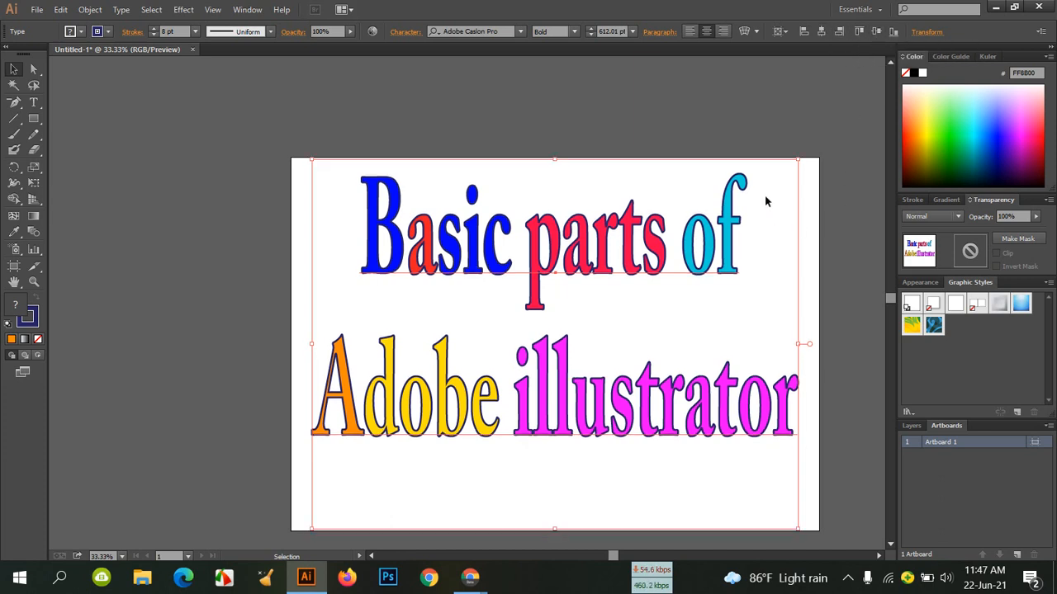
pyautogui.click(737, 98)
pyautogui.moveTo(649, 232); pyautogui.dragTo(650, 257)
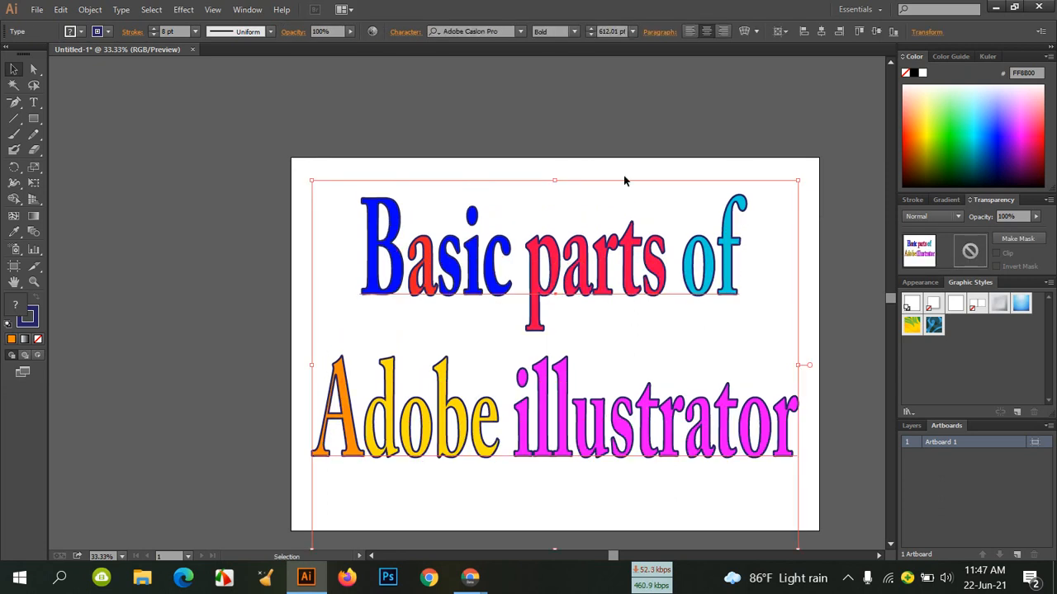
pyautogui.click(606, 109)
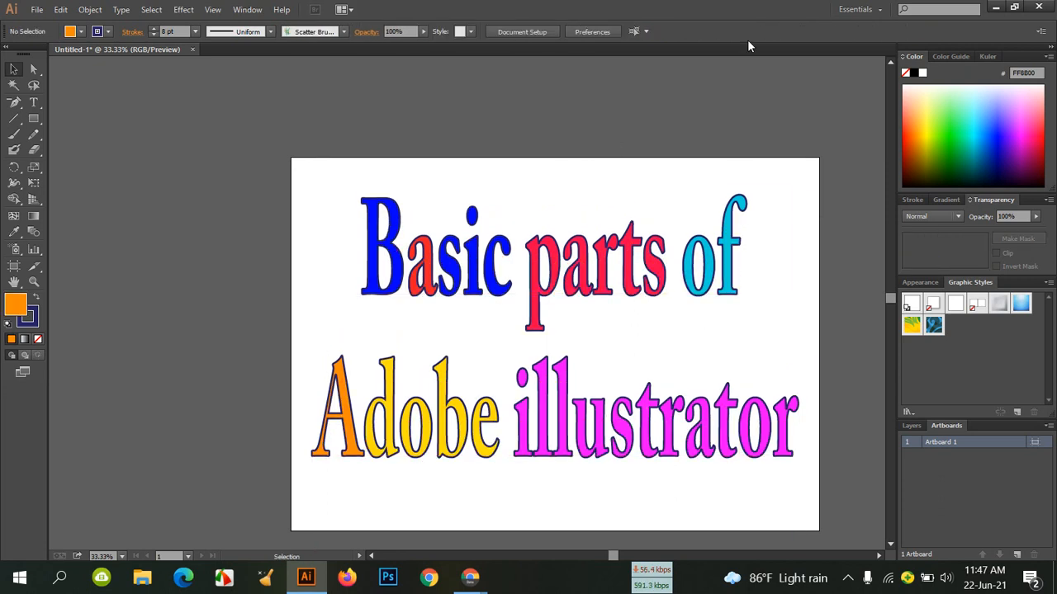
# Set up an export of the artwork to the Desktop as a JPEG named uplode, with Use Artboards enabled.
pyautogui.click(37, 9)
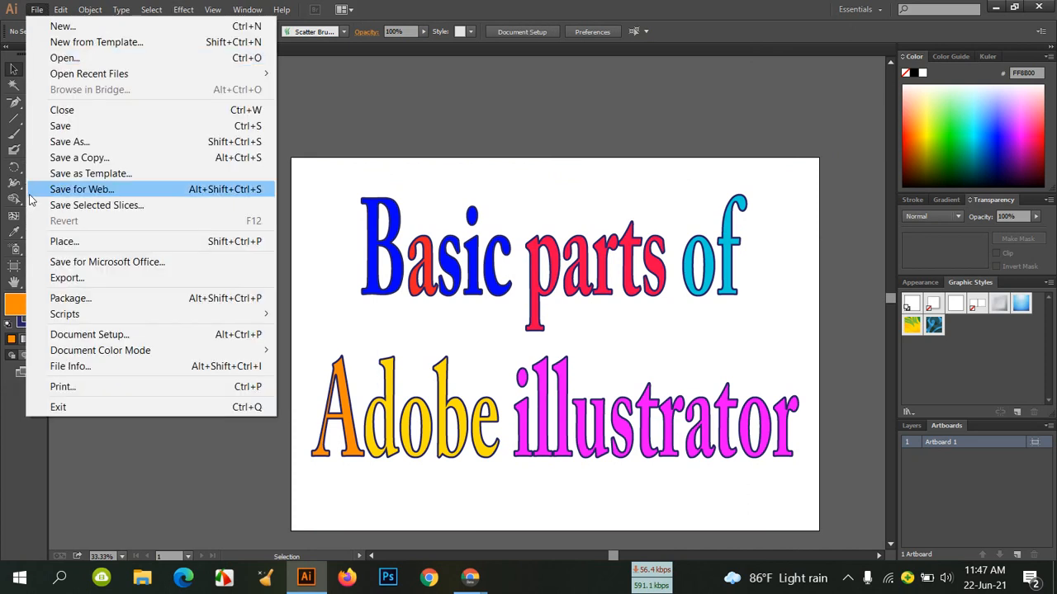
pyautogui.click(86, 278)
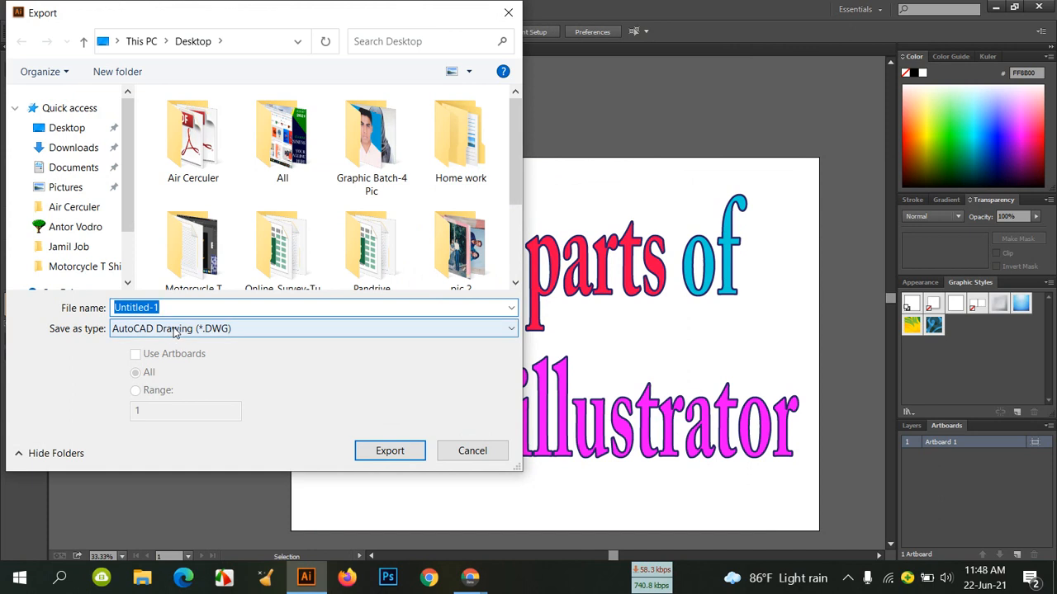
pyautogui.write('uplode')
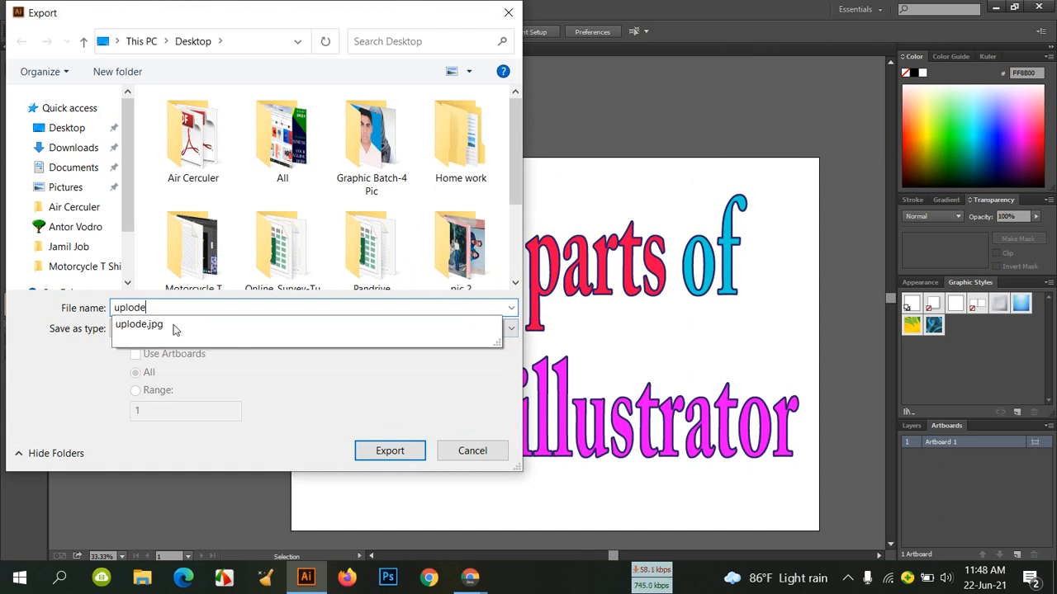
pyautogui.click(25, 367)
pyautogui.click(164, 330)
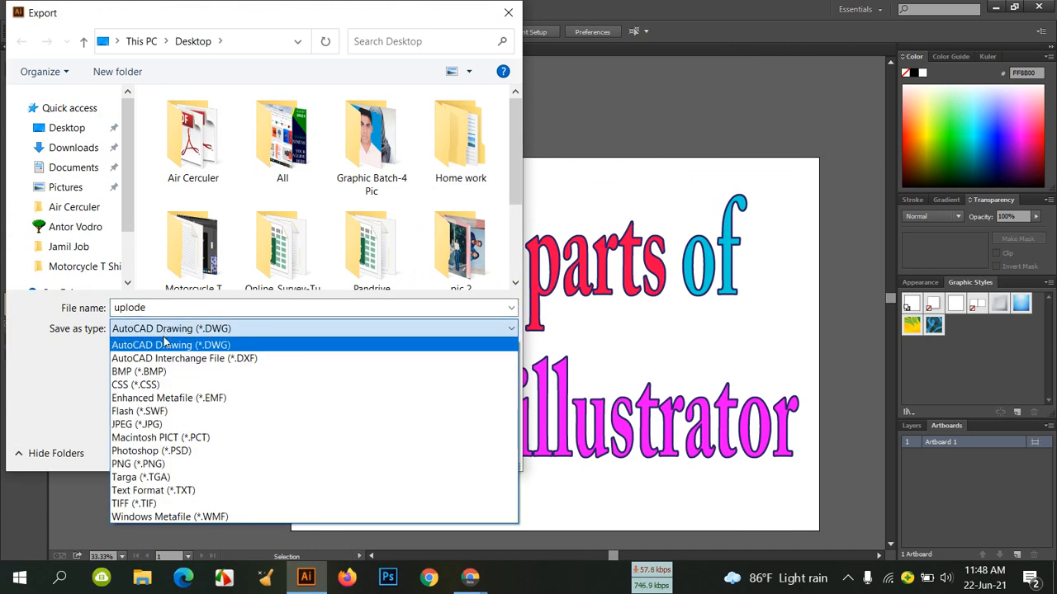
pyautogui.click(169, 422)
pyautogui.click(137, 356)
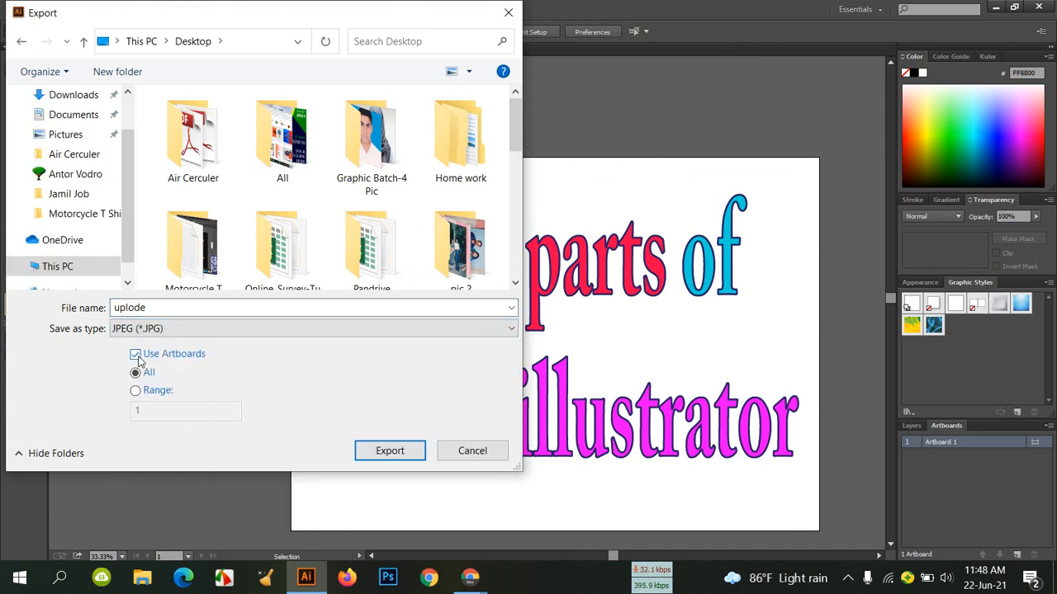
# Proceed to the JPEG options, raise the image quality above Medium, and complete the export in RGB at 300 ppi.
pyautogui.click(450, 456)
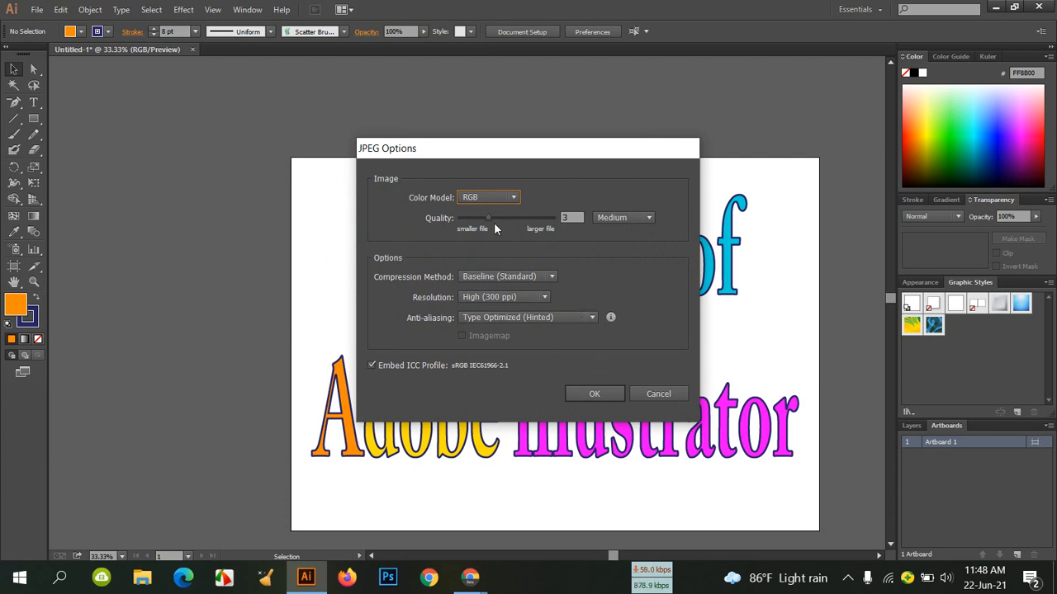
pyautogui.moveTo(495, 217); pyautogui.dragTo(527, 222)
pyautogui.click(591, 395)
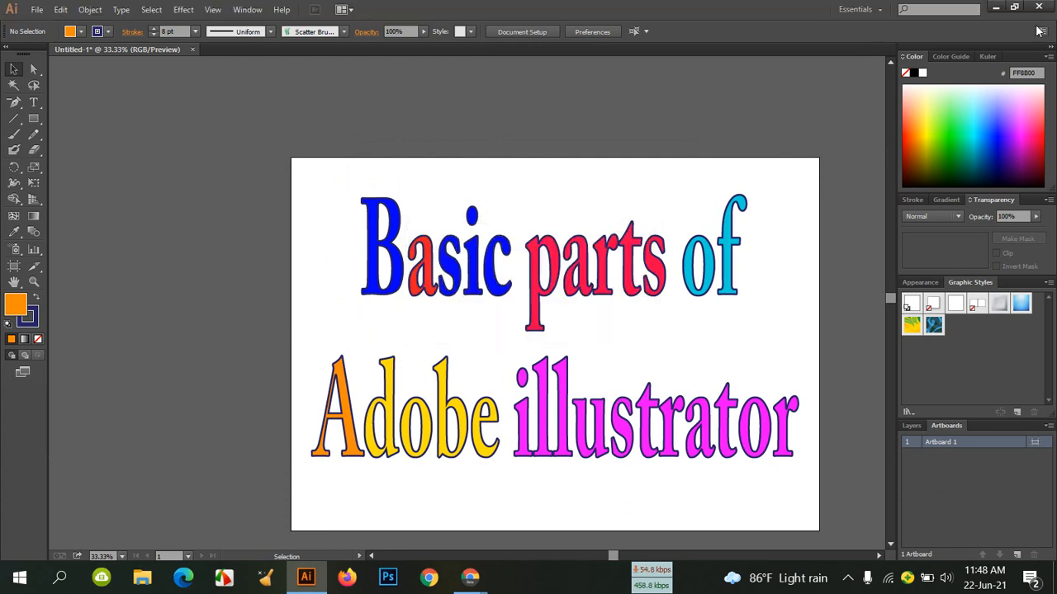
# Switch to the Facebook Live Producer page and like the three latest viewer comments on the live video.
pyautogui.click(996, 10)
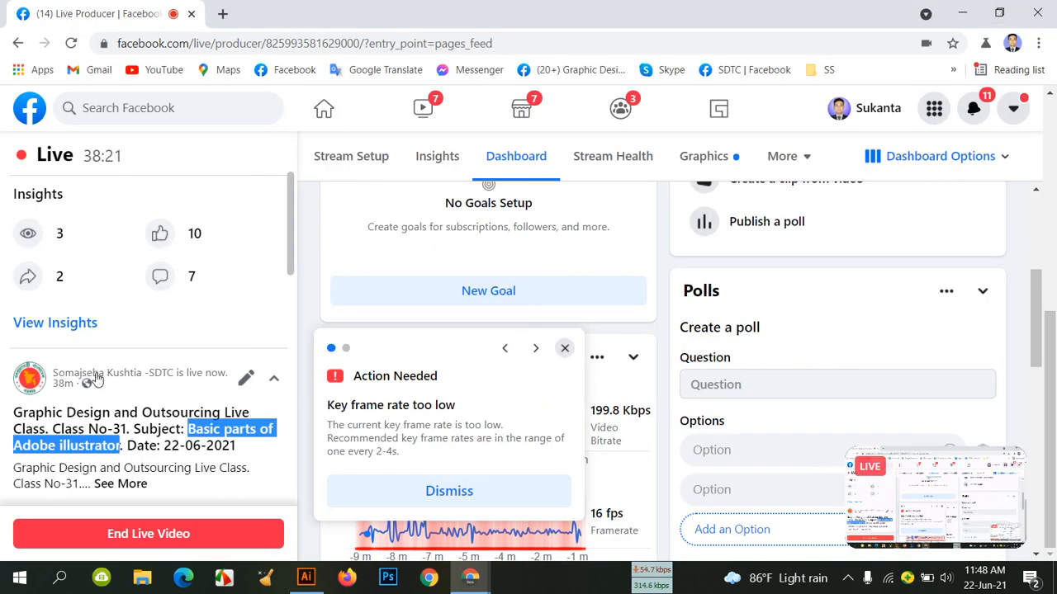
pyautogui.scroll(-10, 119, 258)
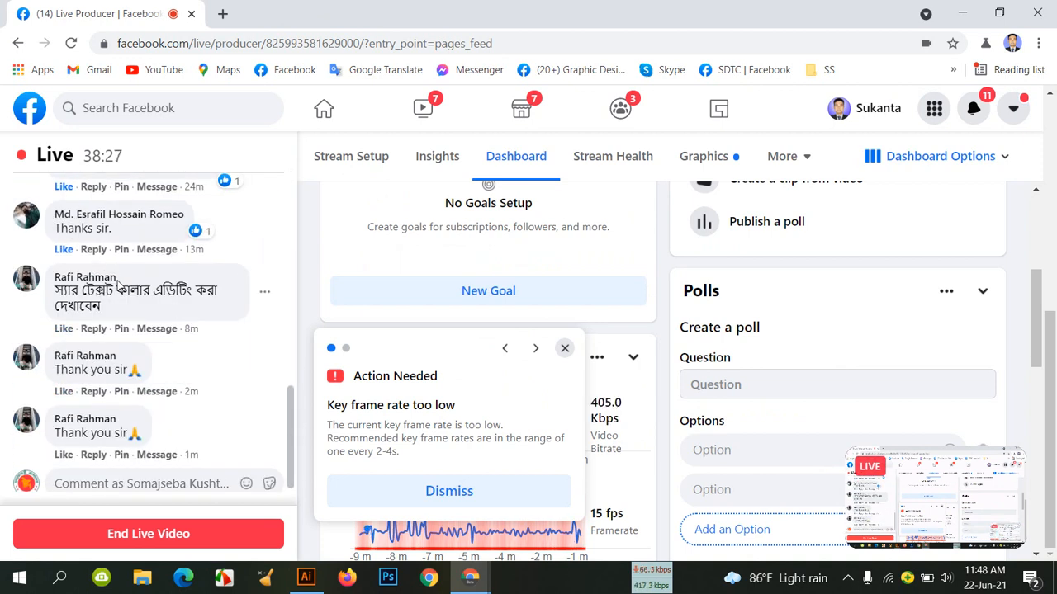
pyautogui.scroll(-1, 119, 375)
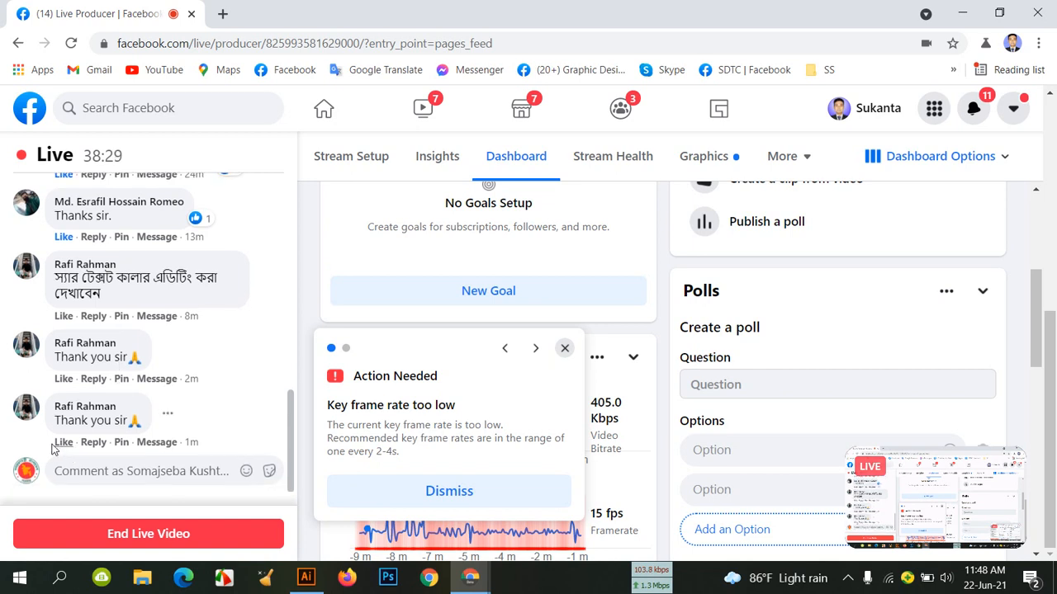
pyautogui.click(62, 442)
pyautogui.click(64, 316)
pyautogui.click(62, 380)
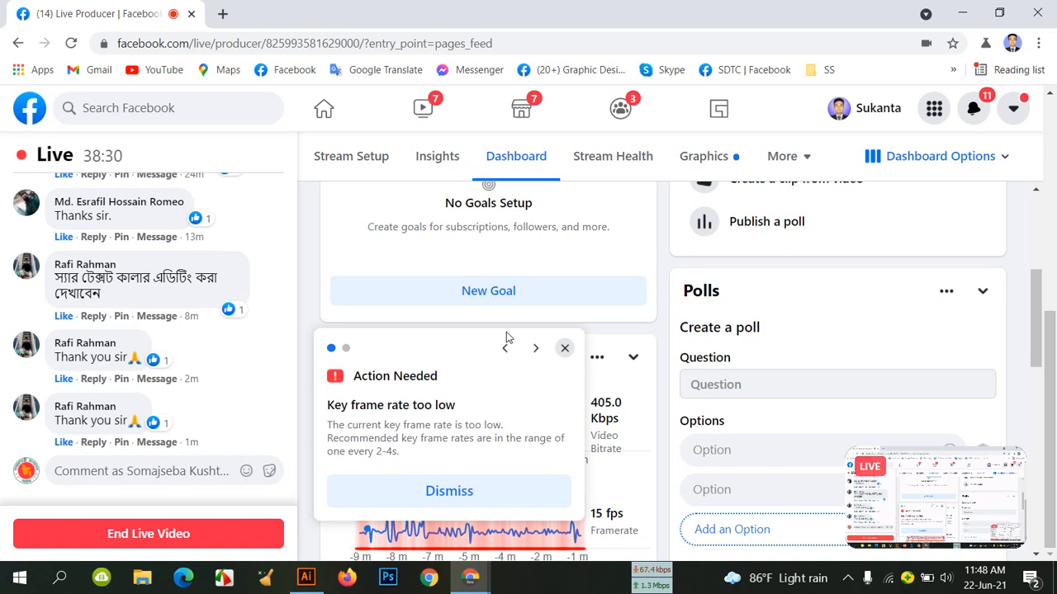
pyautogui.scroll(4, 405, 301)
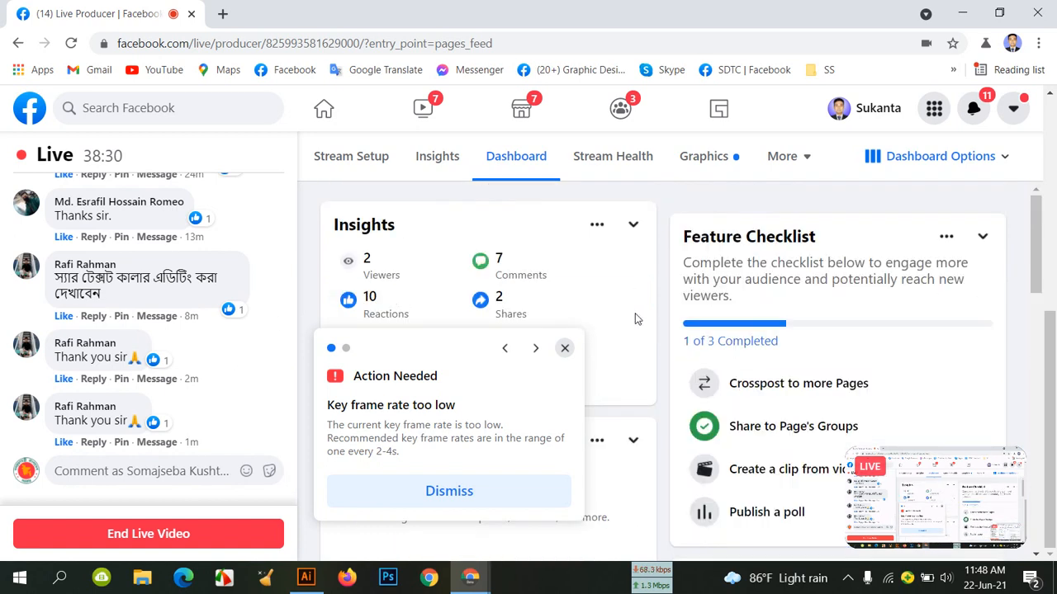
pyautogui.scroll(-4, 806, 340)
pyautogui.scroll(5, 108, 361)
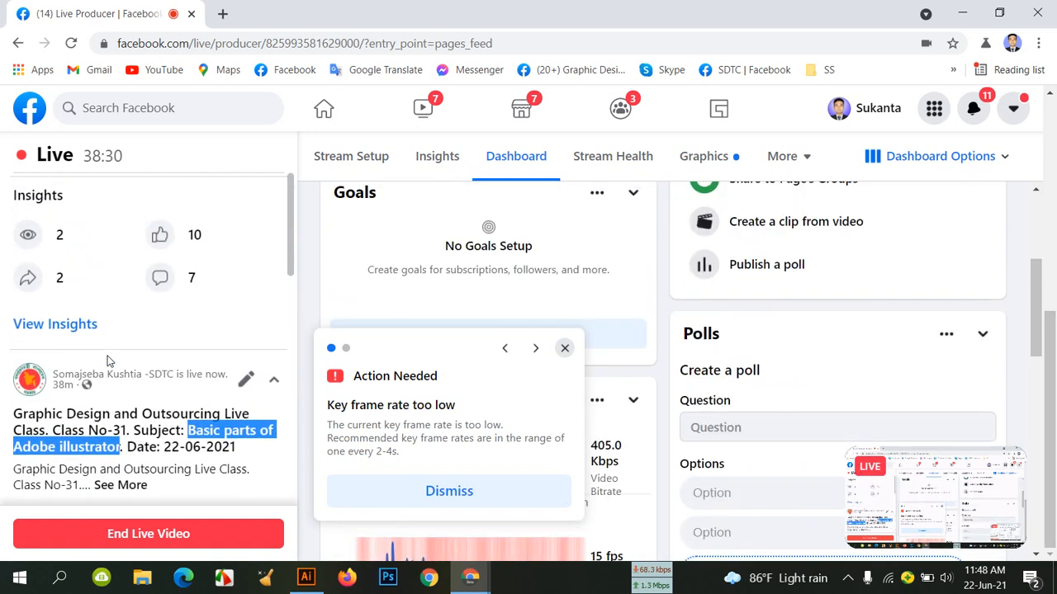
pyautogui.scroll(-10, 108, 361)
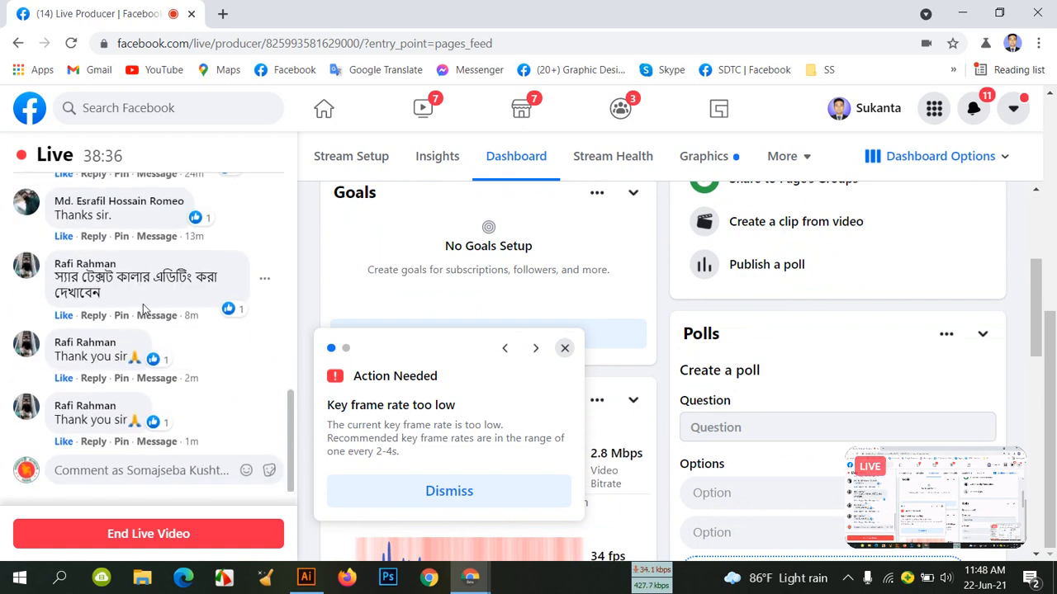